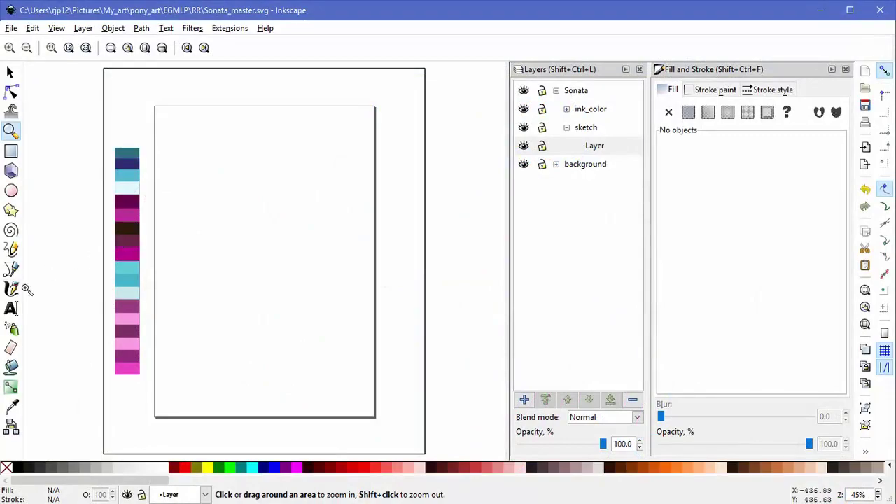
Step: Sketch the figure's construction with the Calligraphy tool: head, chest and hip circles, tapering leg lines and an angled shoulder line
key("c")
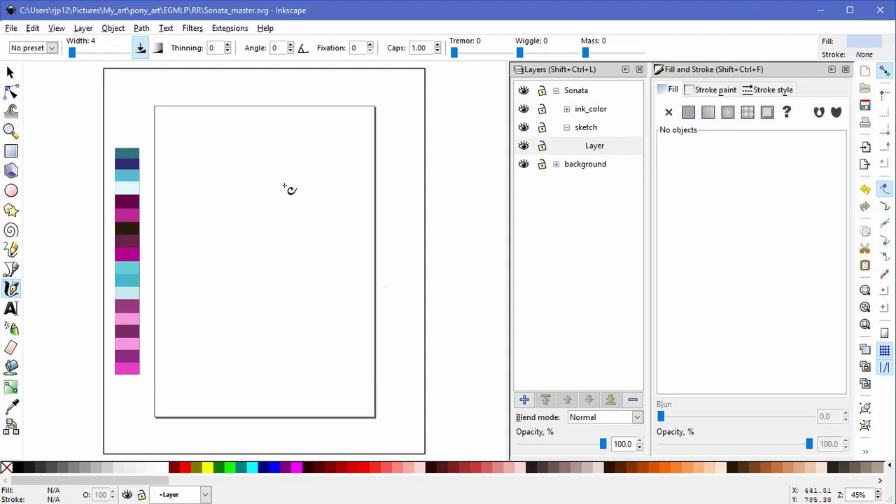
left_click_drag(252, 158, 267, 179)
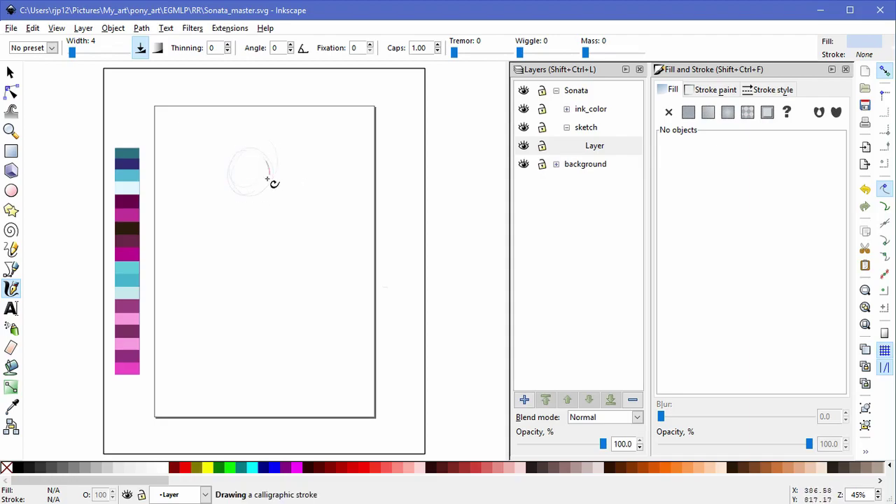
left_click_drag(244, 150, 230, 186)
left_click_drag(279, 214, 273, 229)
mouse_move(279, 199)
left_mouse_down()
mouse_move(284, 238)
mouse_move(308, 246)
left_mouse_up()
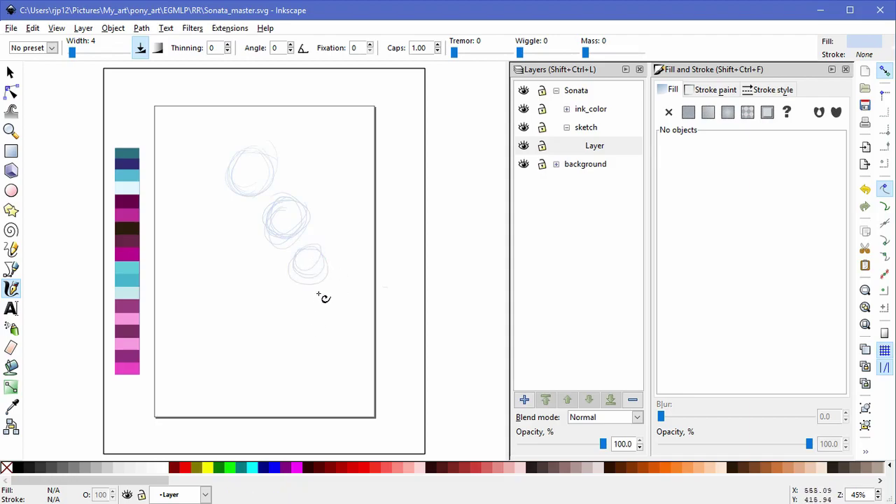
mouse_move(288, 272)
left_mouse_down()
mouse_move(281, 317)
mouse_move(324, 273)
mouse_move(280, 365)
left_mouse_up()
mouse_move(308, 229)
left_mouse_down()
mouse_move(326, 228)
mouse_move(336, 240)
left_mouse_up()
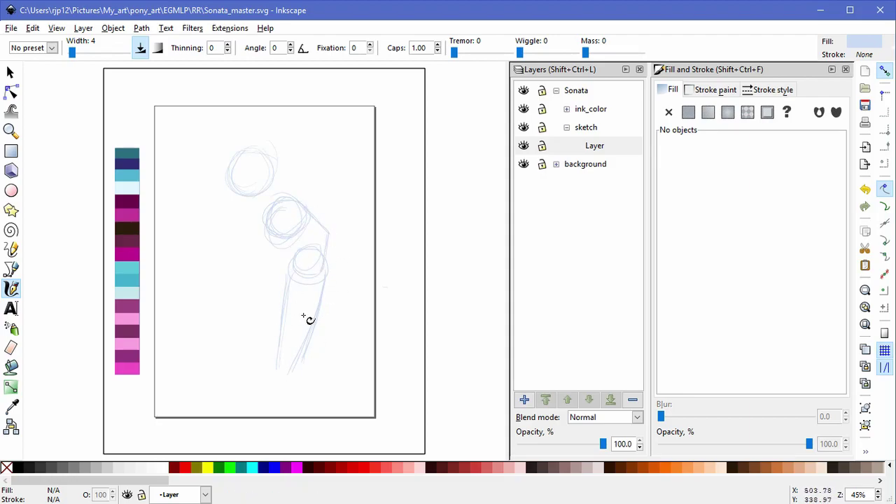
scroll(312, 210, "up", 3, "ctrl")
left_click_drag(213, 175, 326, 261)
left_click_drag(310, 180, 354, 326)
left_click_drag(174, 192, 247, 328)
mouse_move(195, 241)
left_mouse_down()
mouse_move(271, 346)
mouse_move(262, 275)
left_mouse_up()
key("ctrl+z")
key("ctrl+z")
key("ctrl+z")
key("ctrl+z")
key("ctrl+z")
key("ctrl+z")
Step: Sketch an arm reaching back from the chest circle past the hips, ending in small overlapping circles for the hands
left_click_drag(188, 153, 346, 258)
left_click_drag(170, 133, 383, 270)
left_click_drag(299, 133, 385, 258)
left_click_drag(293, 116, 366, 228)
mouse_move(373, 282)
left_mouse_down()
mouse_move(368, 261)
mouse_move(417, 254)
mouse_move(364, 283)
left_mouse_up()
scroll(384, 238, "down", 3, "ctrl")
scroll(433, 231, "up", 1, "ctrl")
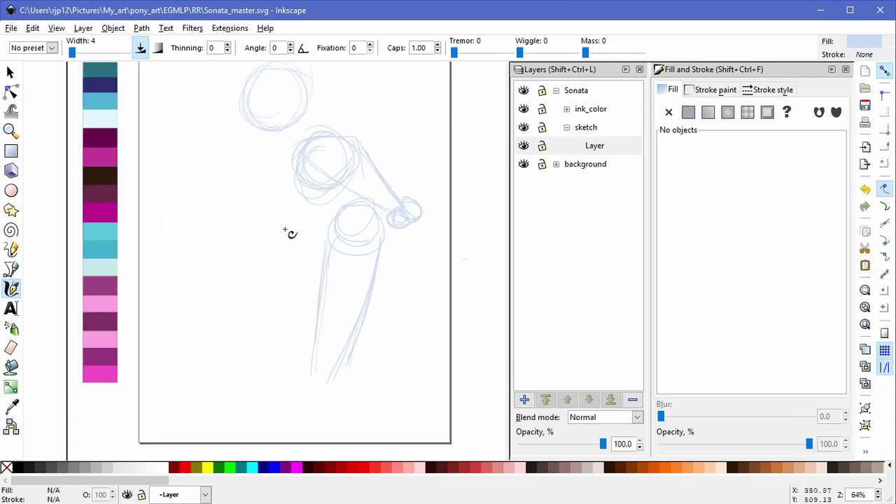
Step: Select the leg strokes below the hip circle and rotate them slightly so their lower ends swing forward
key("s")
mouse_move(261, 265)
left_mouse_down("alt")
mouse_move(409, 374)
mouse_move(288, 299)
left_mouse_up("alt")
left_click(364, 337)
left_click_drag(308, 385, 287, 379)
key("Escape")
mouse_move(250, 180)
left_mouse_down()
mouse_move(289, 244)
mouse_move(374, 139)
mouse_move(242, 205)
left_mouse_up()
left_click_drag(342, 180, 339, 185)
Step: Delete the surplus construction strokes around the shoulder and upper arm
left_click(414, 147)
mouse_move(349, 254)
left_mouse_down()
mouse_move(303, 312)
mouse_move(326, 294)
left_mouse_up()
key("Delete")
key("Delete")
mouse_move(403, 230)
left_mouse_down()
mouse_move(422, 175)
mouse_move(452, 150)
left_mouse_up()
key("ctrl+z")
key("Escape")
left_click_drag(394, 222, 467, 128)
key("Delete")
left_click(424, 149)
key("Delete")
Step: Delete the redundant overlapping strokes of the chest circle, keeping a cleaner outline
left_click(372, 202)
mouse_move(386, 217)
left_mouse_down()
mouse_move(441, 168)
mouse_move(368, 242)
left_mouse_up()
key("Delete")
left_click_drag(406, 212, 379, 235)
key("Escape")
key("Escape")
left_click_drag(341, 138, 379, 122)
key("Delete")
Step: Reposition the upper-body circles and scale the chest circle down slightly
left_click_drag(262, 119, 335, 194)
left_click_drag(369, 207, 375, 203)
left_click(300, 274)
left_click_drag(313, 203, 336, 199)
left_click_drag(378, 126, 368, 134)
left_click_drag(351, 170, 350, 174)
left_click(382, 247)
left_click_drag(334, 260, 340, 258)
left_click_drag(383, 239, 377, 243)
left_click(431, 202)
mouse_move(452, 204)
left_mouse_down()
mouse_move(392, 263)
mouse_move(428, 227)
mouse_move(398, 259)
left_mouse_up()
key("ctrl+z")
left_click(479, 235)
key("Escape")
mouse_move(468, 205)
left_mouse_down()
mouse_move(374, 263)
mouse_move(447, 209)
mouse_move(450, 289)
mouse_move(442, 209)
left_mouse_up()
key("ctrl+z")
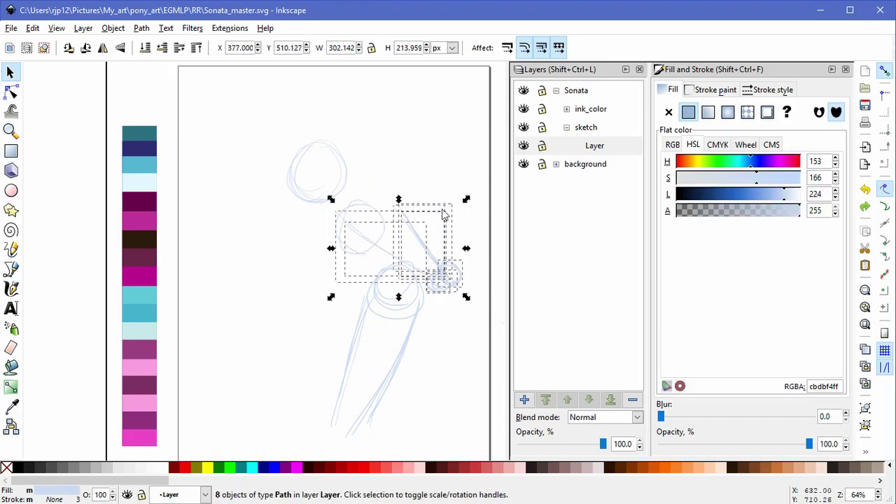
left_click(416, 225)
left_click_drag(466, 249, 459, 222)
key("ctrl+z")
left_click(418, 215)
mouse_move(458, 310)
left_mouse_down()
mouse_move(429, 319)
mouse_move(433, 252)
mouse_move(374, 257)
left_mouse_up()
left_click(454, 276)
left_click_drag(466, 249, 465, 257)
key("ctrl+z")
mouse_move(401, 201)
left_mouse_down()
mouse_move(414, 200)
mouse_move(404, 201)
left_mouse_up()
key("ctrl+z")
left_click(438, 327)
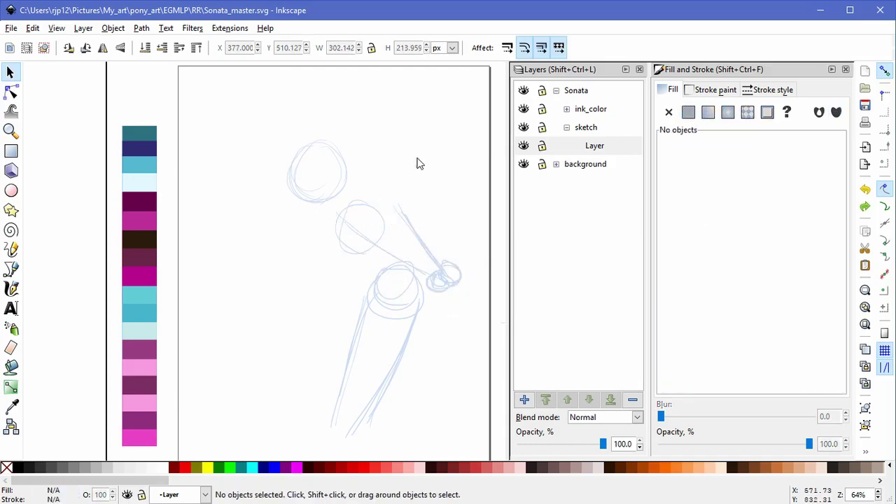
Step: Adjust the upper arm strokes to meet the shoulder and enlarge the chest circle slightly toward them
left_click_drag(440, 264, 476, 302)
left_click(427, 219)
left_click_drag(443, 202, 468, 210)
left_click_drag(392, 201, 361, 193)
left_click(423, 341)
left_click(383, 245)
left_click_drag(390, 259, 393, 261)
left_click(321, 295)
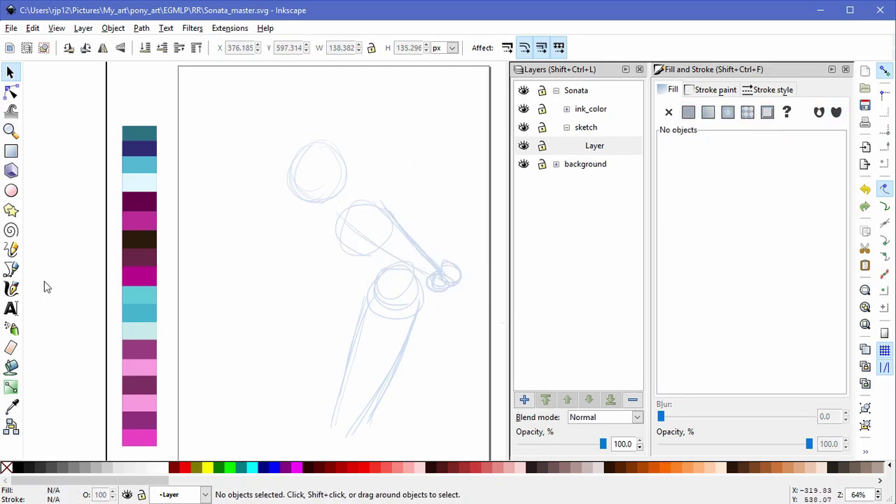
Step: Outline the waist, hips and thighs with calligraphic strokes and sketch both feet at the ends of the legs
key("c")
mouse_move(342, 249)
left_mouse_down()
mouse_move(368, 287)
mouse_move(415, 278)
mouse_move(380, 400)
mouse_move(353, 257)
mouse_move(340, 400)
left_mouse_up()
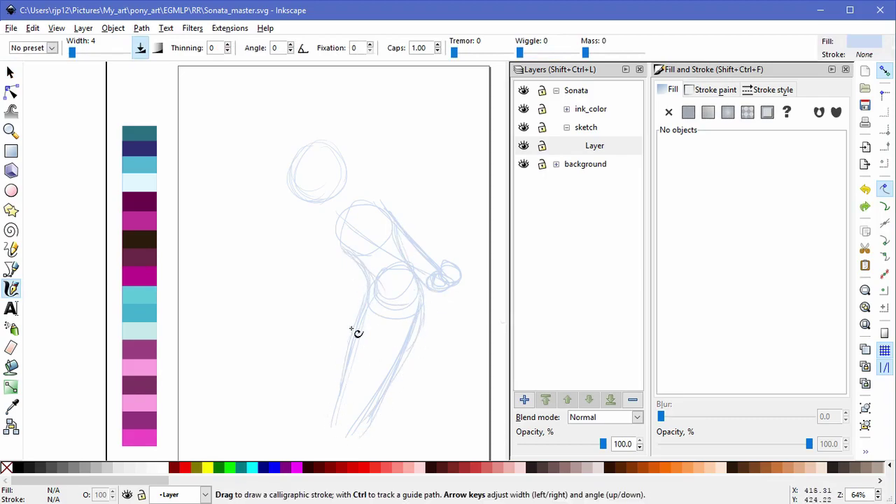
left_click_drag(280, 399, 332, 428)
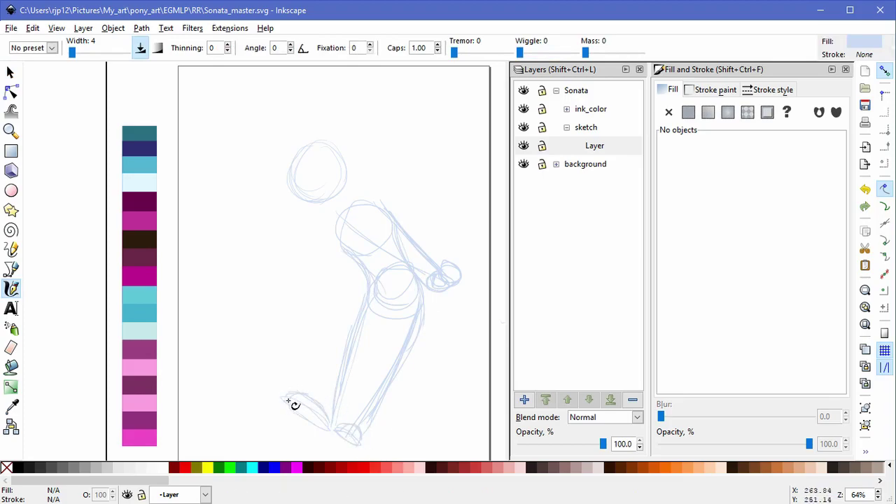
key("ctrl+z")
key("ctrl+z")
left_click_drag(325, 436, 288, 405)
left_click_drag(336, 440, 351, 452)
mouse_move(305, 409)
left_mouse_down()
mouse_move(329, 404)
mouse_move(328, 418)
left_mouse_up()
mouse_move(389, 319)
left_mouse_down()
mouse_move(378, 380)
mouse_move(349, 413)
left_mouse_up()
key("ctrl+z")
key("ctrl+z")
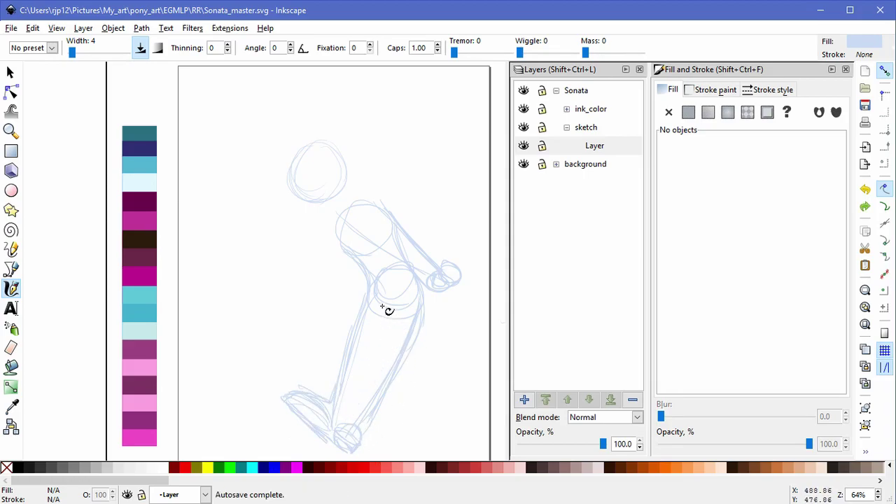
Step: Sketch the inner leg lines from the crotch down to the ankle to separate the two legs
left_click_drag(385, 299, 389, 316)
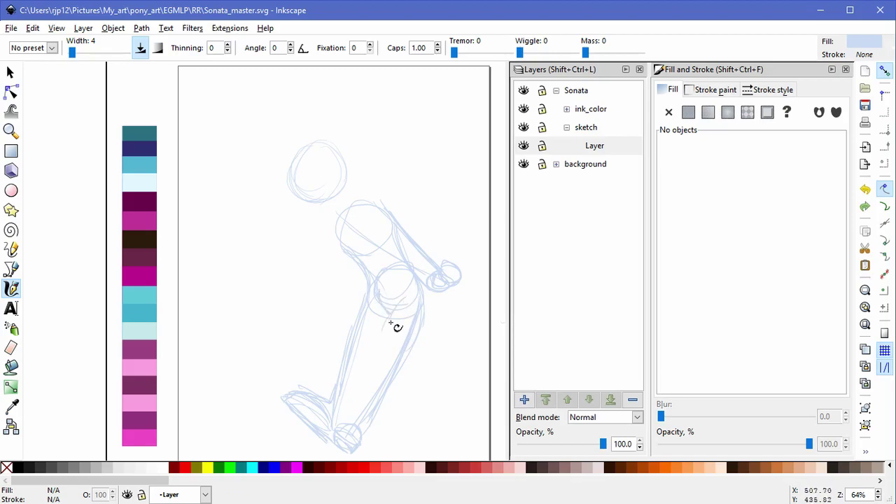
mouse_move(352, 341)
left_mouse_down()
mouse_move(342, 389)
mouse_move(404, 363)
left_mouse_up()
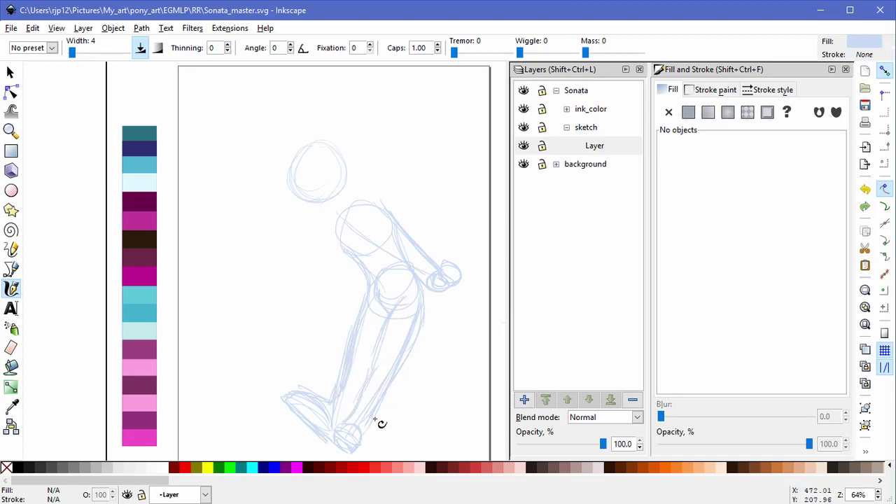
left_click_drag(367, 420, 410, 357)
Step: Reinforce the outer thigh, knee and calf contours of the rear leg with additional calligraphic strokes
scroll(442, 332, "up", 2)
left_click_drag(441, 335, 424, 238)
left_click_drag(286, 269, 312, 199)
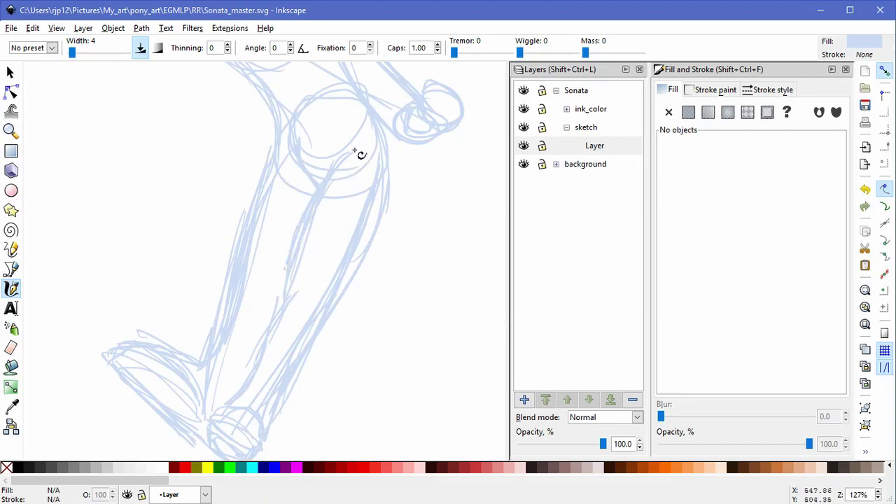
left_click_drag(380, 149, 340, 288)
left_click_drag(373, 214, 269, 407)
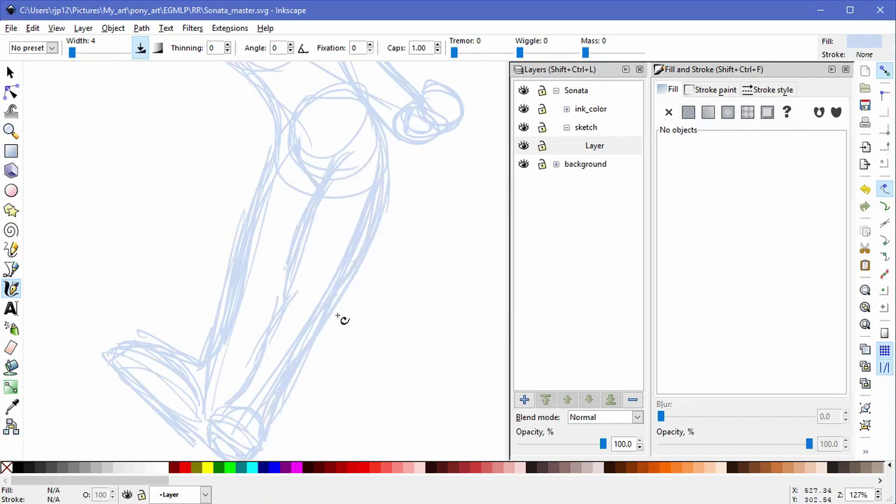
left_click_drag(299, 283, 266, 370)
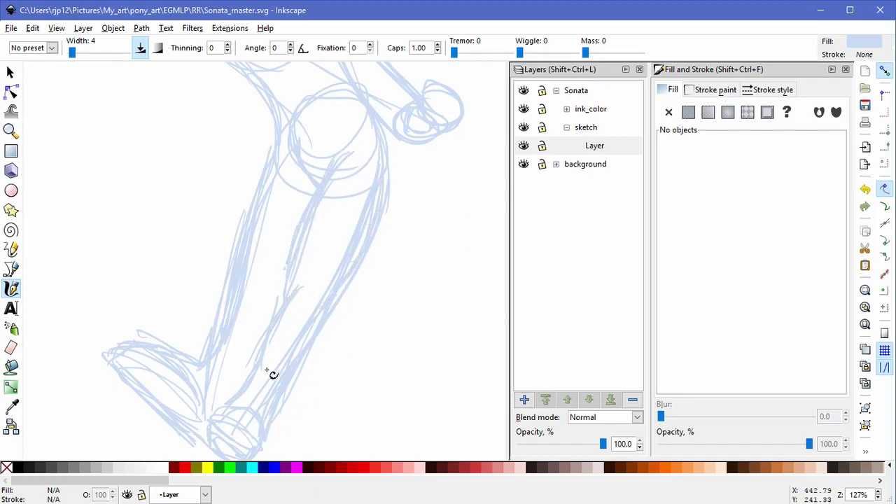
Step: Delete four surplus construction strokes along the front leg, leaving a single cleaner contour
key("s")
left_click(222, 277)
key("Delete")
left_click(223, 287)
key("Delete")
left_click(234, 276)
key("Delete")
left_click(231, 290)
key("Delete")
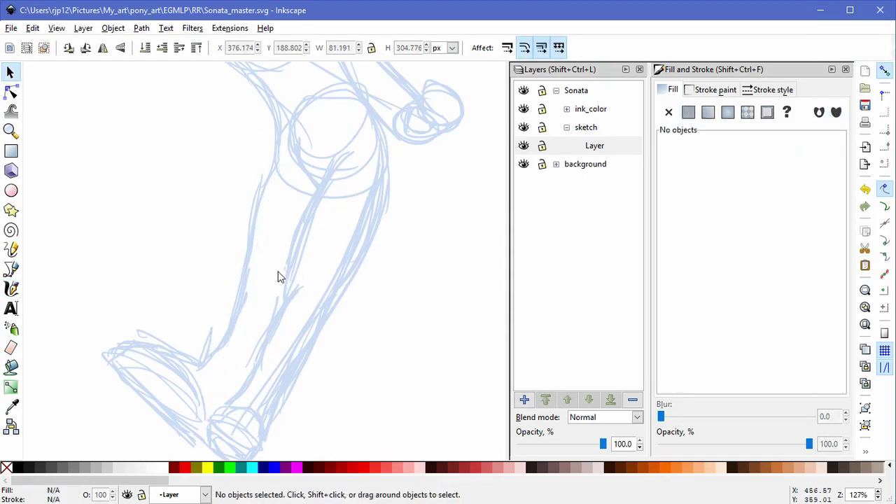
Step: Delete the excess strokes along the inner calf and ankle of the rear leg
left_click(267, 315)
key("Delete")
key("ctrl+z")
left_click(268, 306)
key("Delete")
left_click(250, 356)
key("Delete")
left_click(260, 389)
key("Delete")
Step: Delete three redundant strokes along the outer thigh and calf of the rear leg
left_click(298, 339)
key("Delete")
left_click(286, 400)
key("Delete")
left_click(355, 249)
key("Delete")
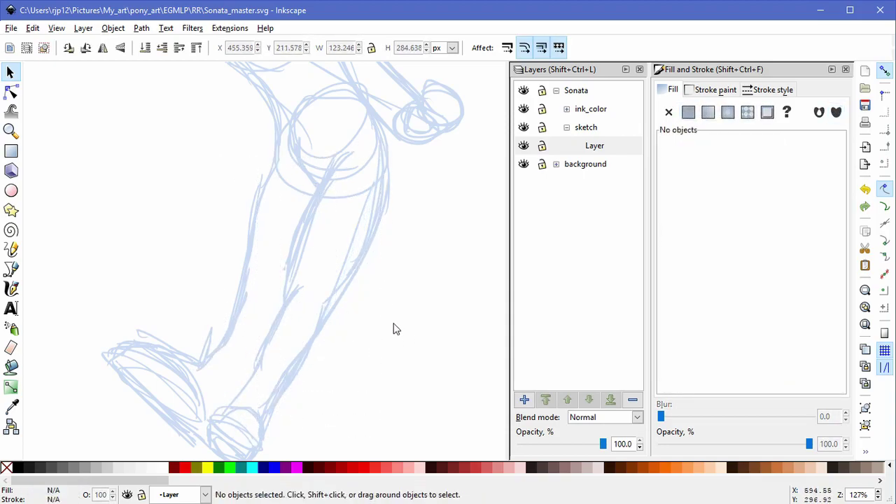
Step: Delete the strokes that form the foot and ankle at the end of the rear leg
left_click_drag(352, 322, 373, 238)
left_click(271, 348)
key("Delete")
left_click(260, 362)
key("Delete")
left_click(260, 324)
key("Delete")
left_click(288, 340)
key("Delete")
left_click(306, 316)
key("Delete")
left_click(297, 292)
key("Delete")
left_click(329, 261)
key("Delete")
left_click(281, 264)
key("Delete")
left_click(291, 250)
key("Delete")
left_click(300, 235)
key("Delete")
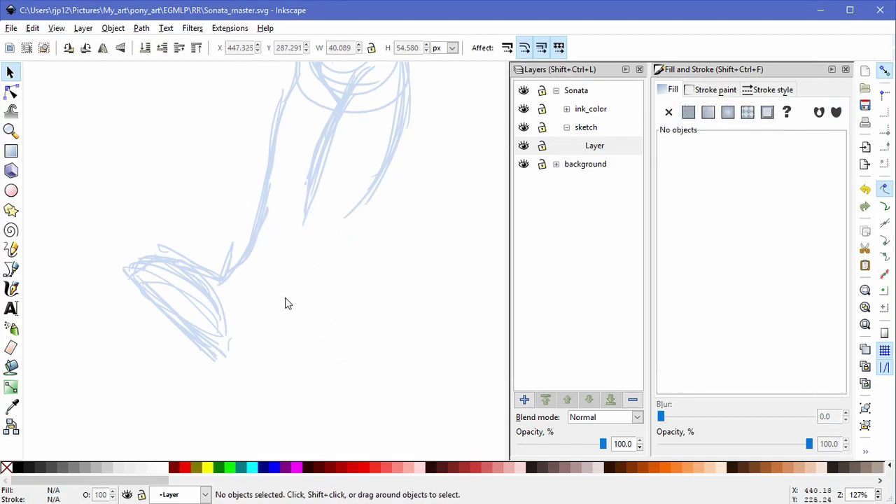
key("ctrl+z")
key("ctrl+z")
key("ctrl+z")
key("ctrl+z")
key("ctrl+z")
key("ctrl+z")
key("ctrl+z")
key("ctrl+z")
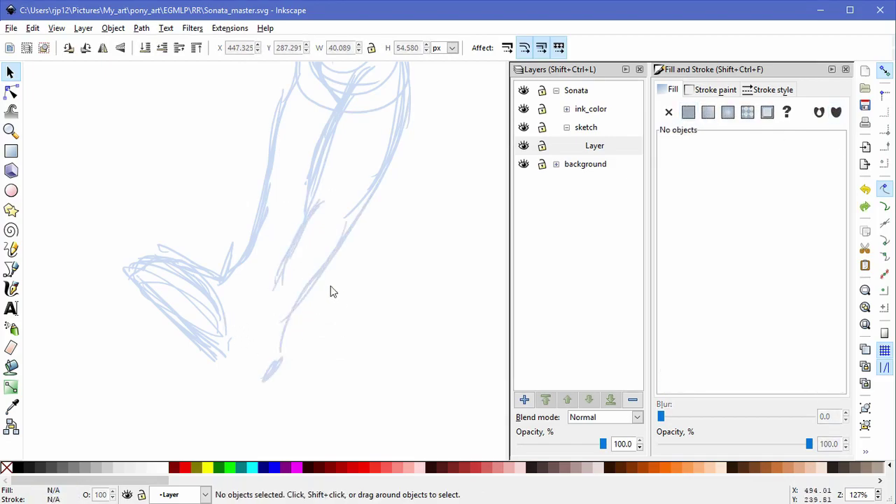
Step: Delete the leftover inner-calf and ankle strokes of the rear leg and the surplus strokes along its outer calf
left_click(290, 314)
key("Delete")
left_click(310, 250)
key("Delete")
left_click(300, 305)
key("Delete")
left_click(303, 306)
key("Delete")
left_click(306, 303)
key("Delete")
Step: Draw a rounded boot toe and a boot shaft on the rear leg, and sketch the boot shaft along the front leg's calf
left_click(16, 288)
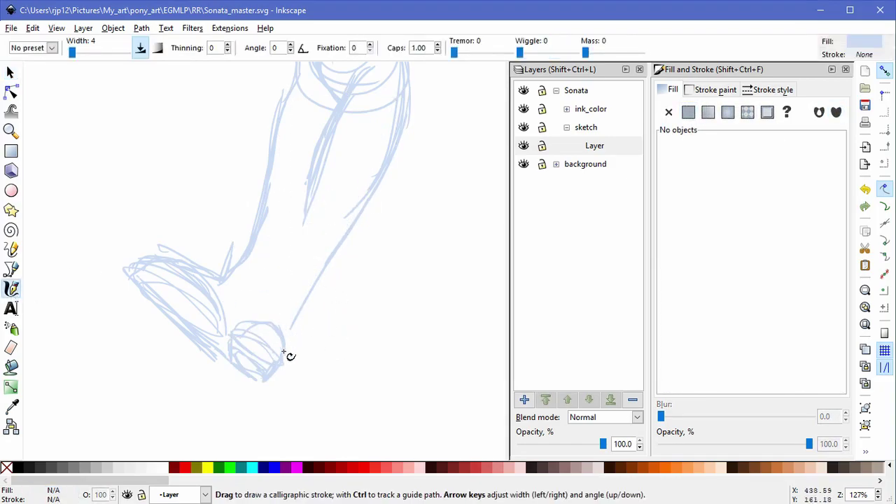
left_click_drag(301, 224, 266, 289)
mouse_move(322, 209)
left_mouse_down()
mouse_move(282, 324)
mouse_move(265, 320)
left_mouse_up()
left_click_drag(299, 249, 257, 314)
left_click_drag(299, 220, 259, 297)
left_click_drag(334, 255, 287, 354)
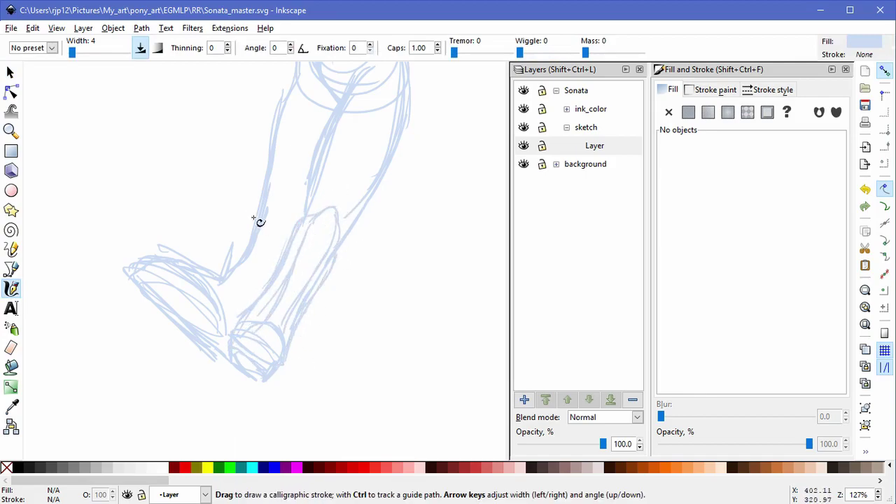
mouse_move(265, 190)
left_mouse_down()
mouse_move(259, 254)
mouse_move(227, 279)
left_mouse_up()
mouse_move(270, 202)
left_mouse_down()
mouse_move(240, 256)
mouse_move(213, 279)
left_mouse_up()
Step: Delete the heavy sole strokes beneath the front foot, undoing the last deletion
left_click(10, 72)
key("Delete")
left_click(178, 323)
key("Delete")
left_click(204, 344)
key("Delete")
left_click(216, 349)
key("Delete")
key("ctrl+z")
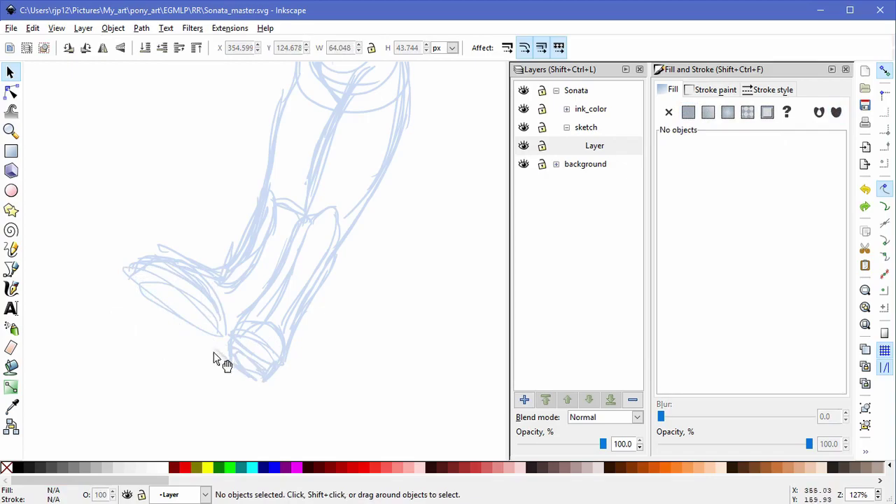
Step: Delete the remaining sole, inner-foot and surplus instep strokes of the front foot, keeping only its upper contour
left_click(177, 323)
key("Delete")
left_click(198, 294)
key("Delete")
left_click(217, 308)
key("Delete")
left_click(183, 258)
key("Delete")
Step: Redraw the front foot's toe and sole with calligraphic strokes running from the tip back to the heel
left_click(10, 288)
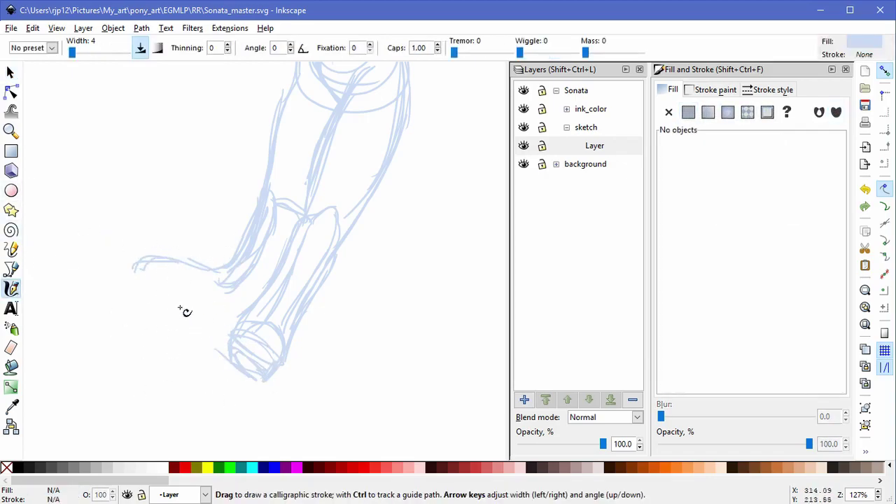
mouse_move(180, 308)
left_mouse_down()
mouse_move(138, 268)
mouse_move(229, 327)
left_mouse_up()
mouse_move(141, 262)
left_mouse_down()
mouse_move(133, 274)
mouse_move(206, 338)
left_mouse_up()
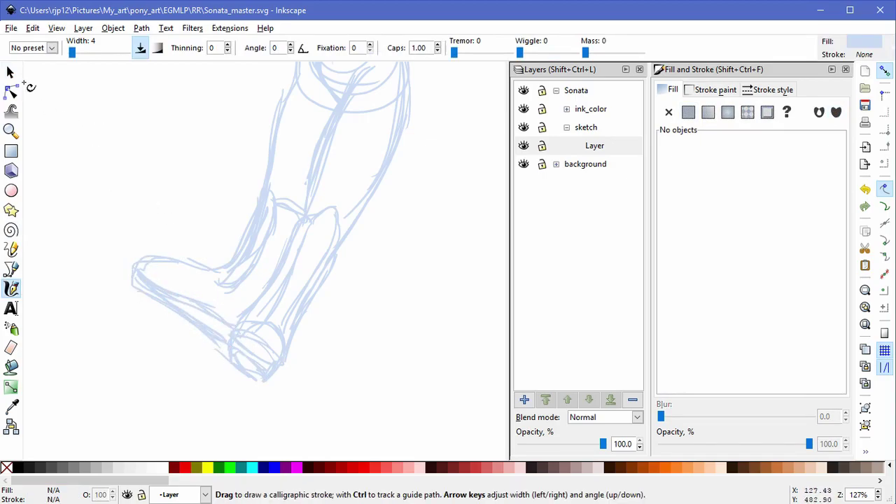
Step: Adjust the angle of the front foot's strokes and delete the short surplus stroke at the toe
left_click(10, 72)
left_click_drag(96, 210, 231, 344)
mouse_move(192, 381)
left_mouse_down()
mouse_move(180, 225)
mouse_move(128, 228)
mouse_move(151, 233)
left_mouse_up()
left_click(138, 266)
left_click_drag(133, 277, 80, 325)
key("Delete")
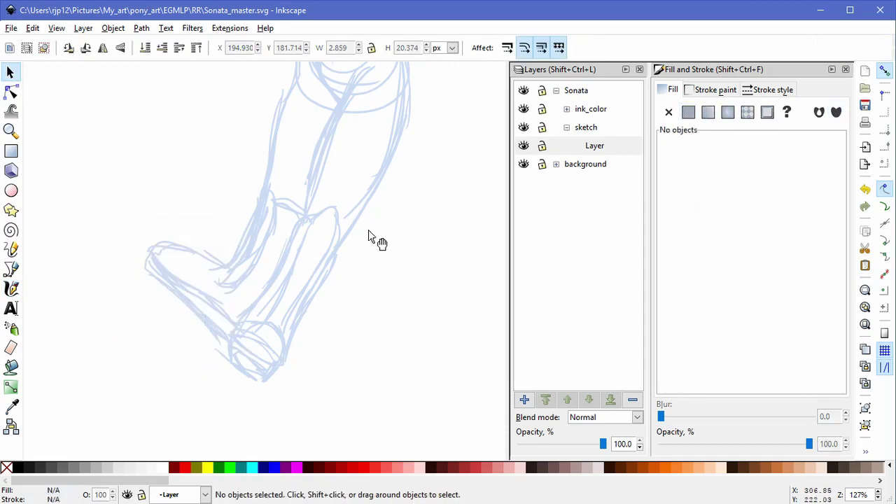
Step: Delete the pelvis circle and the curved hip guide strokes around it
key("5")
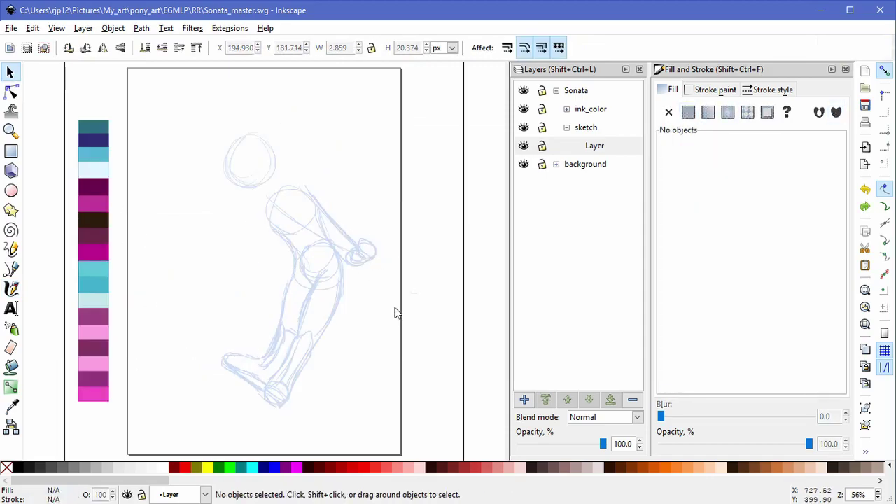
scroll(364, 317, "up", 2, "ctrl")
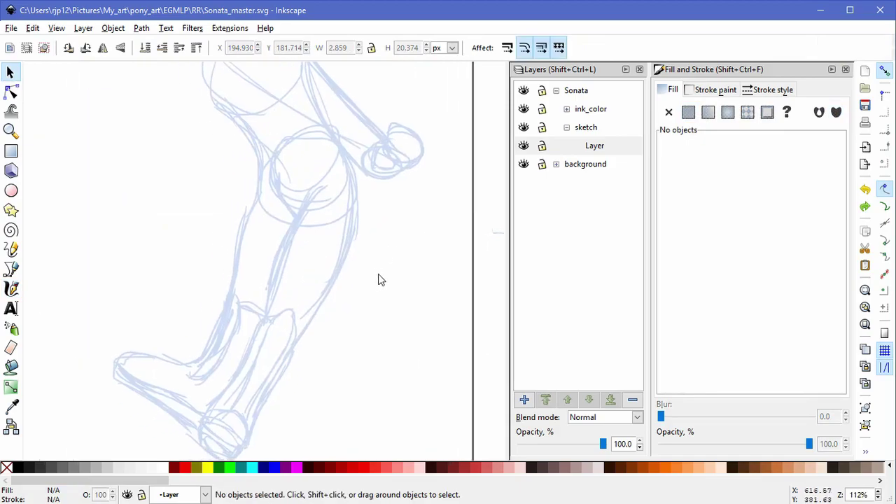
left_click_drag(339, 196, 343, 281)
left_click_drag(263, 253, 180, 264)
key("Delete")
left_click_drag(282, 299, 172, 358)
key("Delete")
left_click_drag(285, 260, 296, 233)
key("Delete")
Step: Delete the redundant strokes along the belly and front waist, leaving a single curved contour
left_click_drag(236, 196, 282, 270)
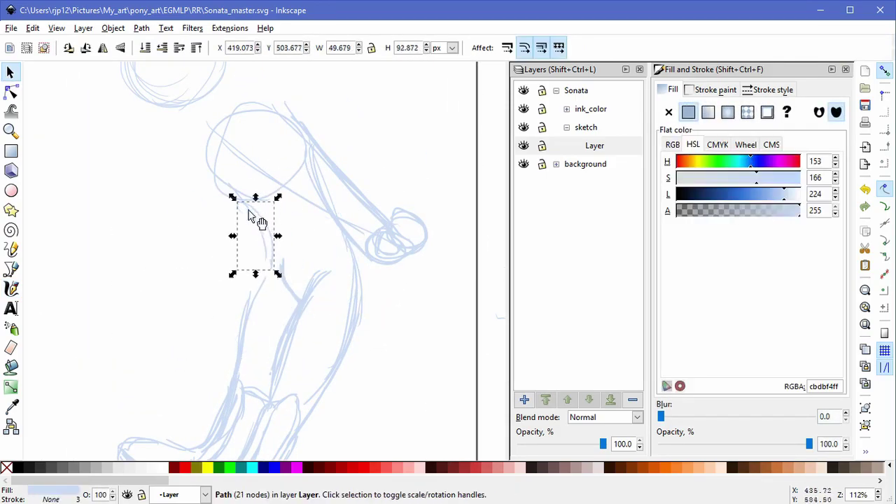
key("Delete")
left_click(259, 232)
key("Delete")
mouse_move(394, 296)
left_mouse_down()
mouse_move(391, 193)
mouse_move(401, 177)
left_mouse_up()
left_click(257, 195)
key("Delete")
Step: Tidy the crease strokes at the crotch, keeping only one short stroke beside the inner thigh
left_click_drag(203, 291, 241, 294)
left_click_drag(230, 203, 260, 217)
left_click(293, 123)
left_click_drag(282, 133, 293, 151)
left_click(289, 148)
left_click_drag(318, 196, 318, 184)
left_click_drag(291, 145, 293, 150)
left_click(393, 190)
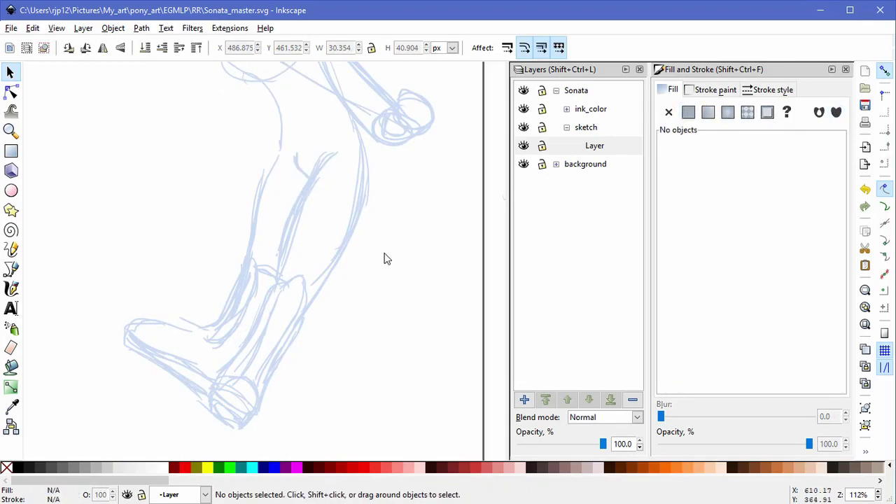
Step: Delete the small stray dash lying outside the page beside the figure
scroll(385, 287, "down", 2)
left_click(412, 299)
key("Delete")
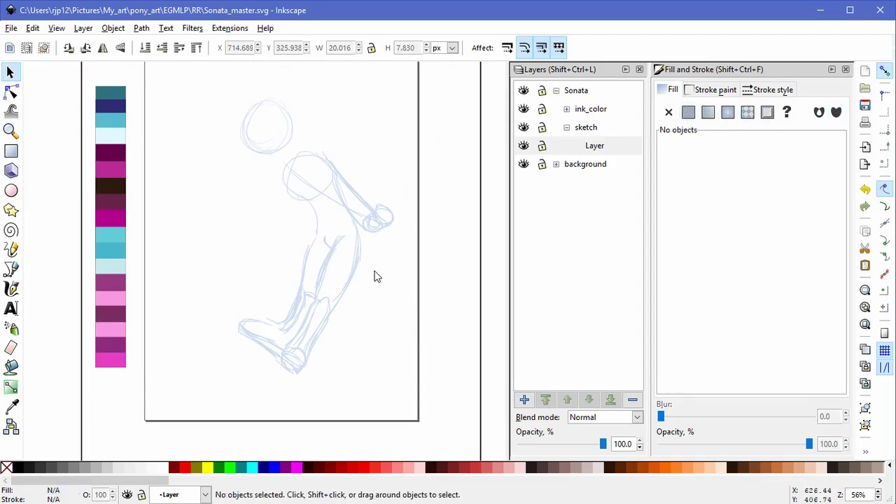
Step: Add a new layer above the construction layer inside the sketch layer, accepting the default name
scroll(378, 273, "up", 1)
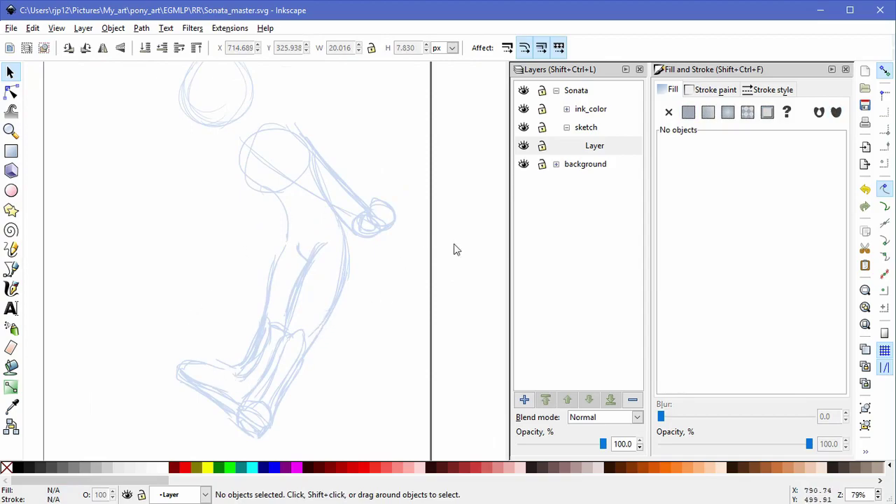
left_click(524, 400)
key("Return")
Step: Sketch the neck, shoulder and outer arm contours, and the two rounded bust shapes over the chest circle
left_click(11, 288)
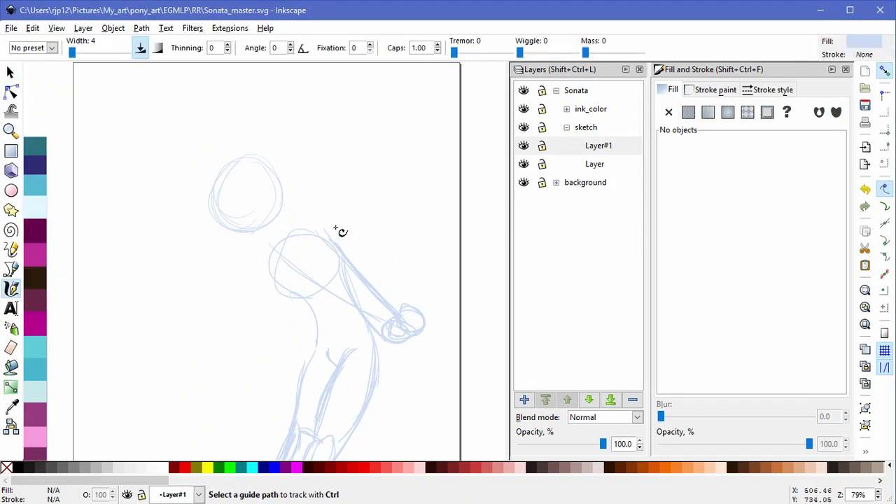
scroll(364, 277, "up", 2)
mouse_move(195, 145)
left_mouse_down()
mouse_move(244, 187)
mouse_move(365, 252)
mouse_move(403, 319)
left_mouse_up()
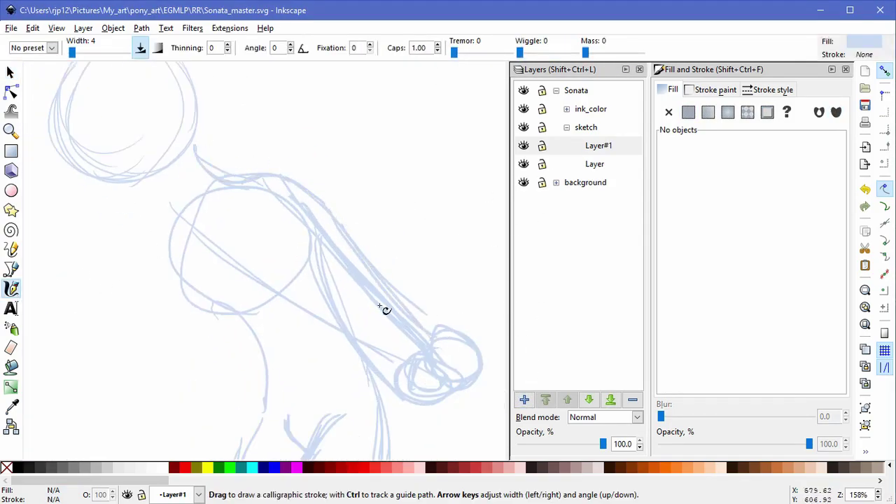
left_click_drag(176, 226, 240, 298)
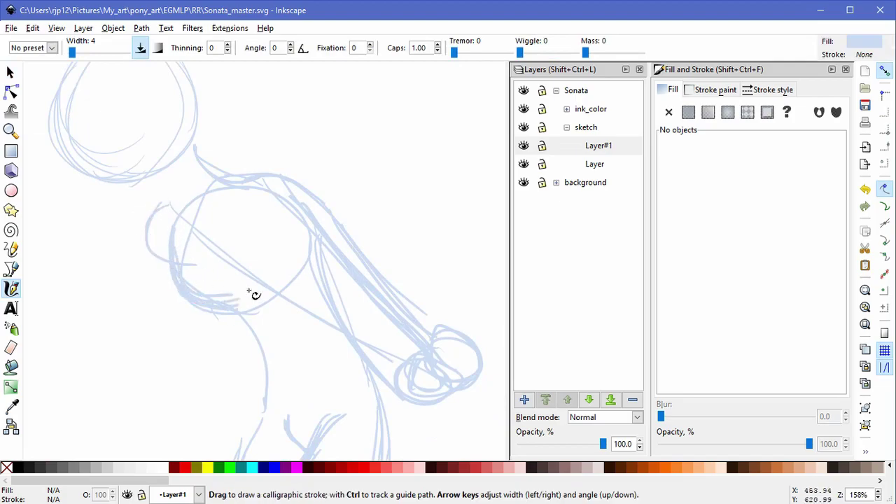
Step: Sketch the front waist and hip contour and strengthen the curve of the lower back and buttock
mouse_move(301, 283)
left_mouse_down()
mouse_move(308, 261)
mouse_move(296, 188)
left_mouse_up()
left_click_drag(230, 219, 253, 327)
left_click_drag(234, 248, 243, 356)
left_click_drag(236, 354, 230, 315)
left_click_drag(245, 264, 222, 324)
left_click_drag(328, 175, 388, 327)
left_click_drag(375, 278, 358, 389)
left_click_drag(332, 316, 329, 190)
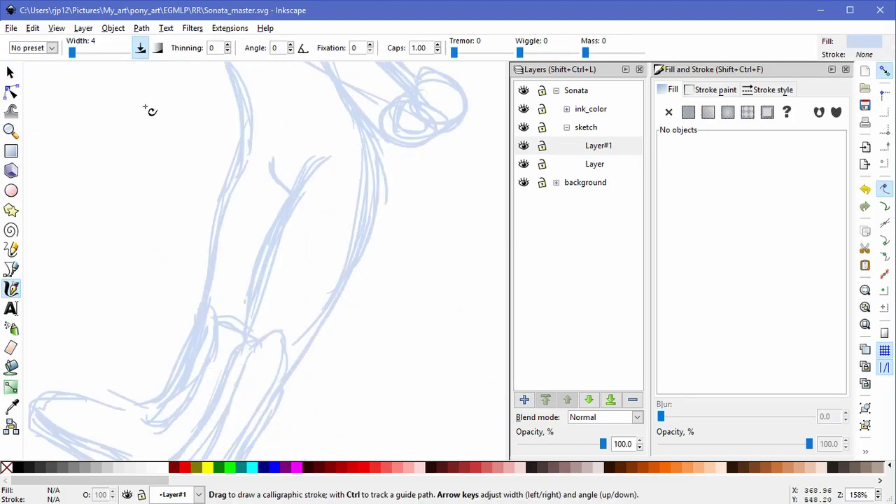
Step: Delete the stray stroke behind the hip and the excess long stroke along the outer arm
left_click(10, 74)
left_click_drag(275, 282, 281, 179)
left_click_drag(435, 77, 408, 175)
left_click_drag(359, 228, 434, 298)
key("Delete")
mouse_move(349, 65)
left_mouse_down()
mouse_move(371, 161)
mouse_move(335, 202)
left_mouse_up()
left_click_drag(365, 257, 400, 172)
key("Delete")
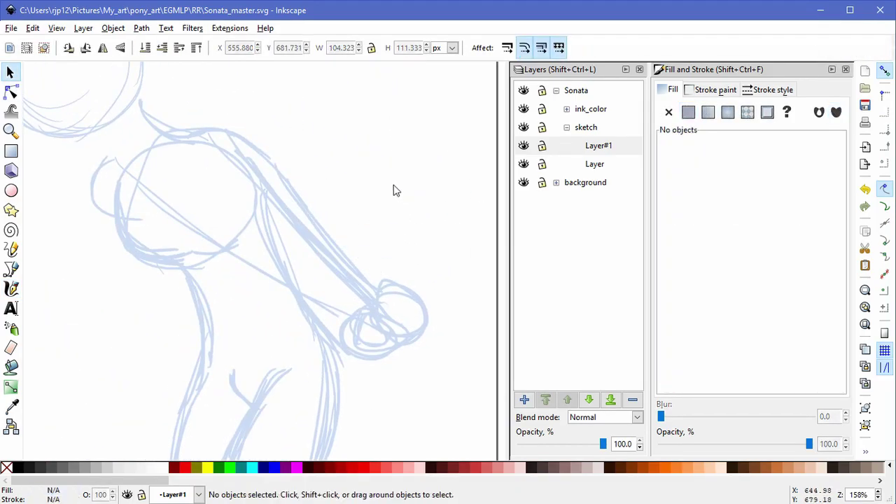
Step: Draw the arm's inner contour from the armpit to the wrist and undo the surplus strokes at the hand
left_click(12, 288)
left_click_drag(204, 178, 247, 209)
left_click_drag(201, 175, 350, 309)
key("ctrl+z")
key("ctrl+z")
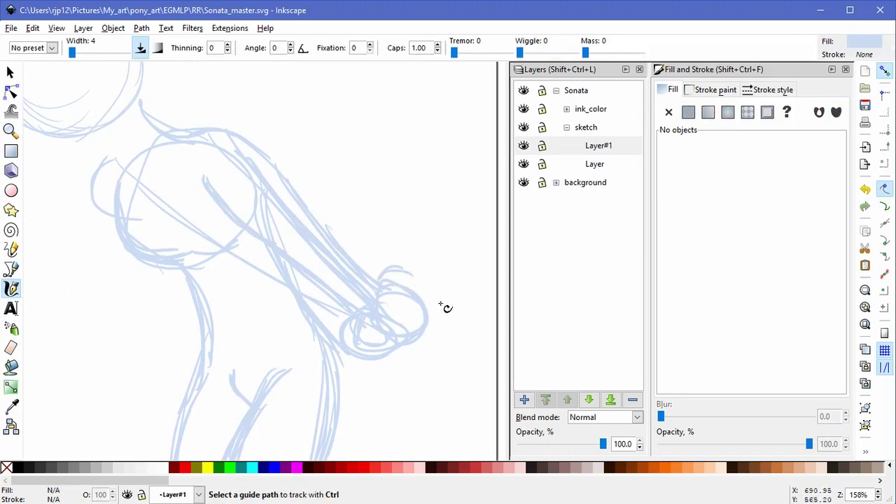
Step: Draw the hand's back edge and tapered fingers with short strokes extending from the circle at the end of the arm
scroll(444, 304, "up", 1)
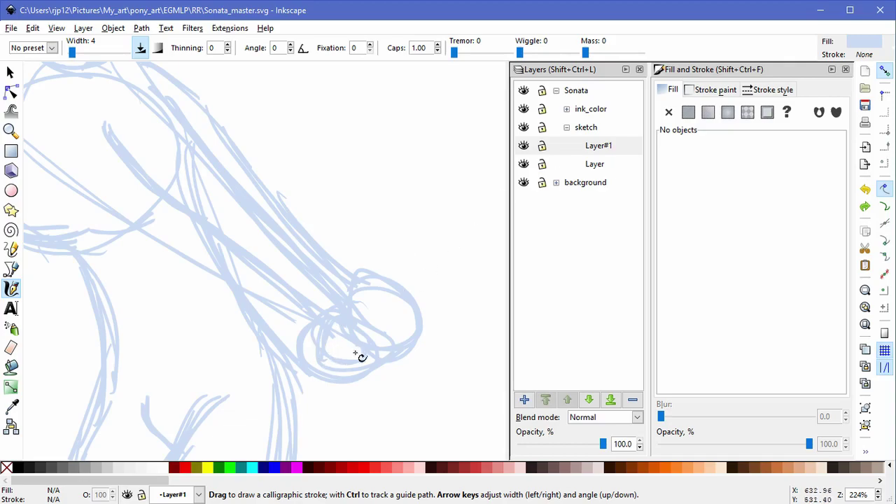
left_click_drag(403, 287, 449, 372)
left_click_drag(426, 320, 447, 374)
left_click_drag(384, 360, 429, 391)
left_click_drag(385, 359, 432, 400)
left_click_drag(445, 349, 433, 398)
left_click_drag(423, 341, 435, 381)
mouse_move(337, 341)
left_mouse_down()
mouse_move(382, 392)
mouse_move(361, 370)
mouse_move(371, 399)
left_mouse_up()
left_click_drag(382, 243, 394, 259)
scroll(405, 260, "down", 3)
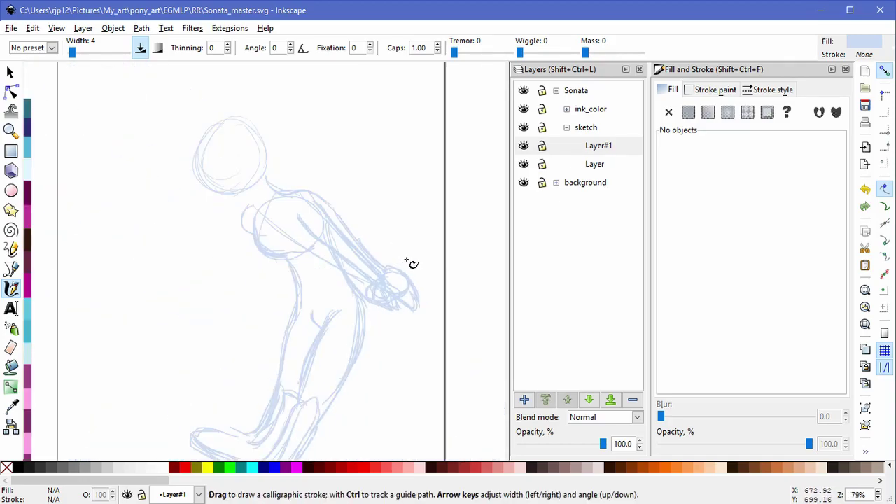
scroll(412, 269, "up", 2)
left_click_drag(420, 301, 417, 284)
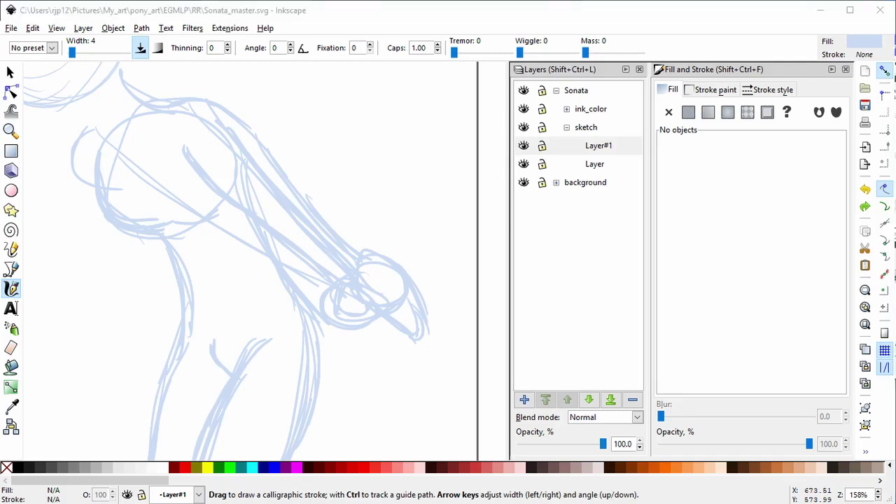
left_click(624, 5)
key("z")
key("c")
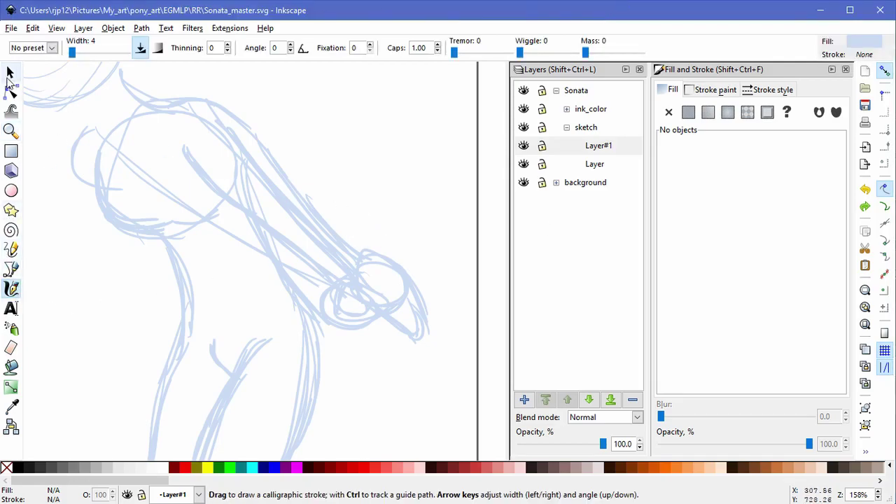
Step: Select the arm and hand strokes across both sketch layers and rotate them slightly downward toward the hip
left_click(10, 72)
left_click_drag(457, 359, 166, 86)
left_click(447, 376)
mouse_move(445, 347)
left_mouse_down()
mouse_move(418, 229)
mouse_move(327, 306)
mouse_move(289, 236)
mouse_move(439, 280)
left_mouse_up()
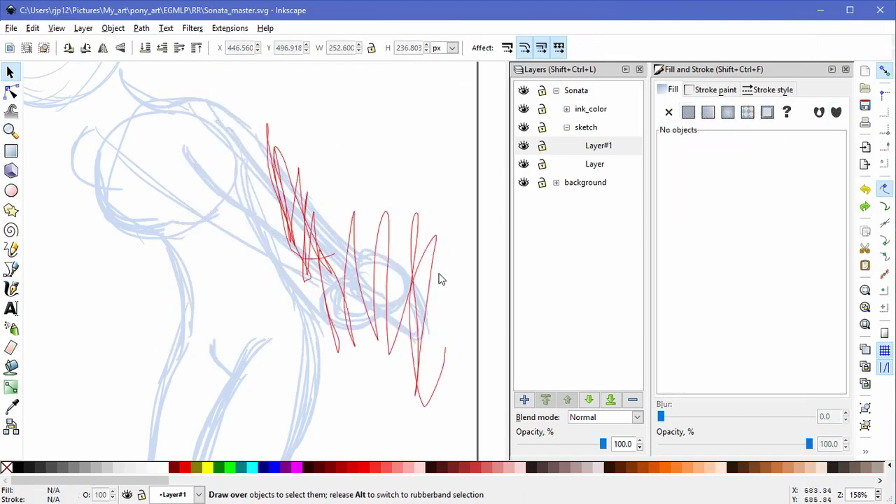
left_click_drag(471, 232, 464, 231)
left_click_drag(355, 253, 384, 216)
key("ctrl+z")
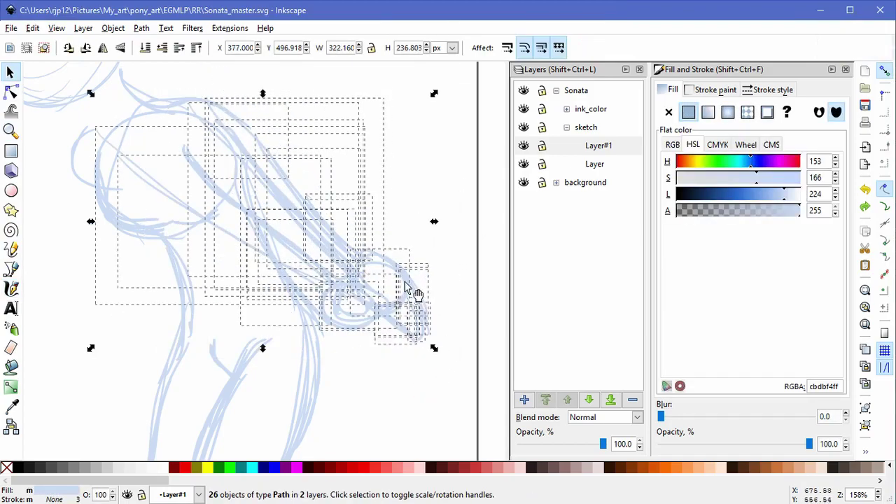
left_click(338, 145)
mouse_move(303, 102)
left_mouse_down()
mouse_move(320, 296)
mouse_move(343, 286)
mouse_move(380, 144)
left_mouse_up()
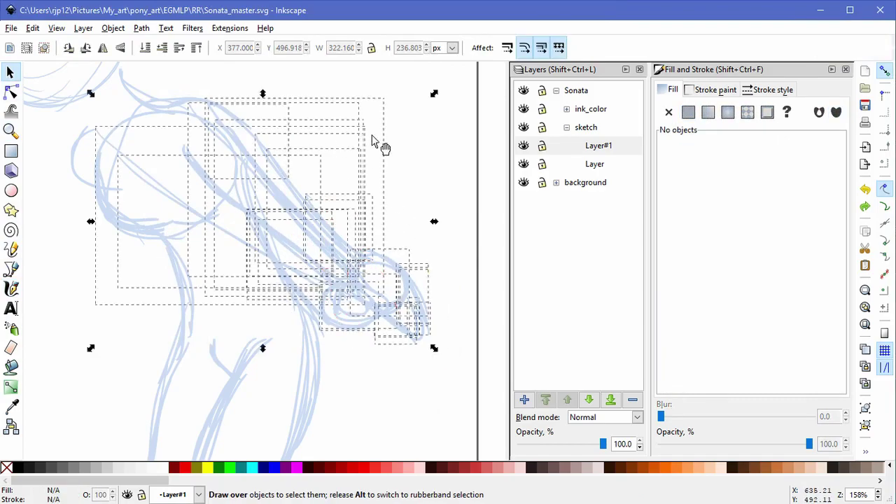
left_click(359, 226)
mouse_move(434, 347)
left_mouse_down()
mouse_move(422, 370)
mouse_move(453, 343)
mouse_move(438, 240)
left_mouse_up()
Step: Delete the finger strokes at the end of the hand, keeping the hand circles
key("Delete")
left_click(400, 341)
key("Delete")
left_click(396, 348)
key("Delete")
left_click(392, 360)
key("Delete")
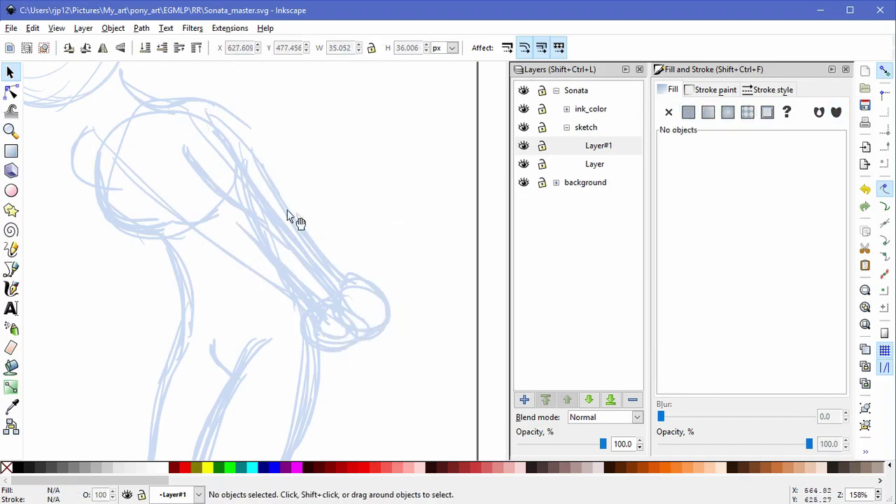
Step: Delete the displaced strokes sticking out around the outer shoulder and upper arm
left_click(249, 127)
key("Delete")
left_click(248, 138)
key("Delete")
left_click(241, 133)
key("Delete")
left_click_drag(230, 105, 389, 159)
key("Delete")
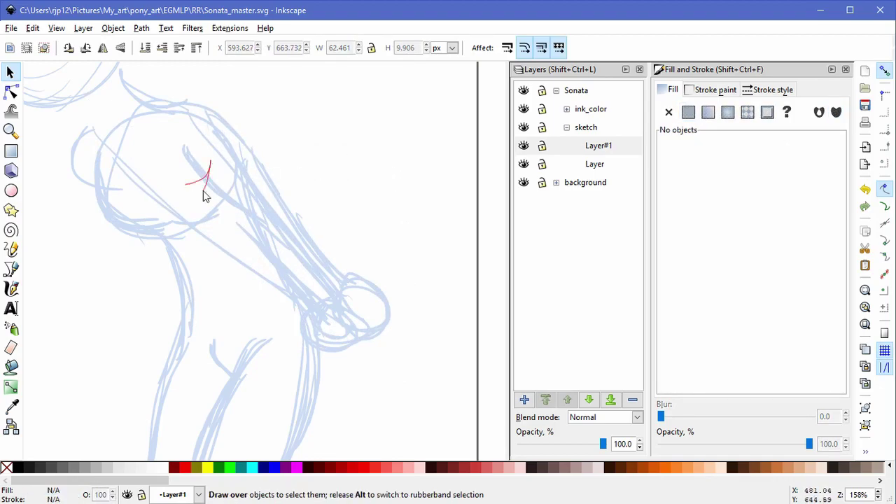
Step: Delete the redundant stroke along the inner side of the arm
left_click_drag(208, 169, 211, 162)
left_click(292, 248, "shift")
key("Delete")
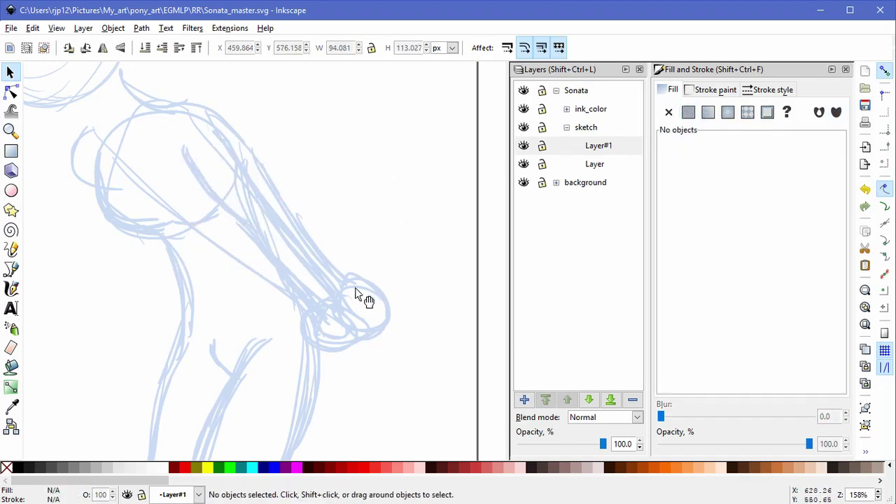
Step: Delete the rear leg's boot, toe and lower-leg strokes below the thigh
left_click_drag(368, 350, 385, 224)
mouse_move(350, 368)
left_mouse_down()
mouse_move(360, 281)
mouse_move(375, 269)
left_mouse_up()
mouse_move(355, 342)
left_mouse_down()
mouse_move(250, 154)
mouse_move(286, 226)
mouse_move(195, 329)
mouse_move(167, 424)
mouse_move(317, 361)
left_mouse_up()
key("Delete")
left_click(224, 278)
key("Delete")
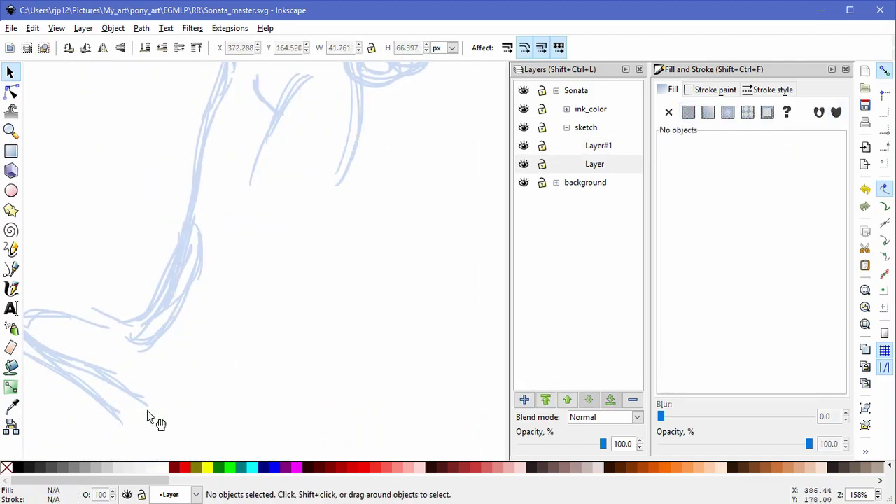
Step: Delete the overlapping strokes along the calf, ankle and heel of the front leg, keeping its shin line and foot
scroll(314, 320, "left", 3)
mouse_move(251, 419)
left_mouse_down()
mouse_move(60, 290)
mouse_move(68, 313)
left_mouse_up()
left_click(163, 353)
key("Escape")
left_click(177, 315)
key("Delete")
left_click_drag(244, 418, 63, 290)
left_click_drag(159, 320, 212, 335)
key("Escape")
key("Delete")
left_click(228, 323)
key("Delete")
left_click(213, 321)
key("Delete")
left_click(261, 264)
key("Delete")
left_click(210, 318)
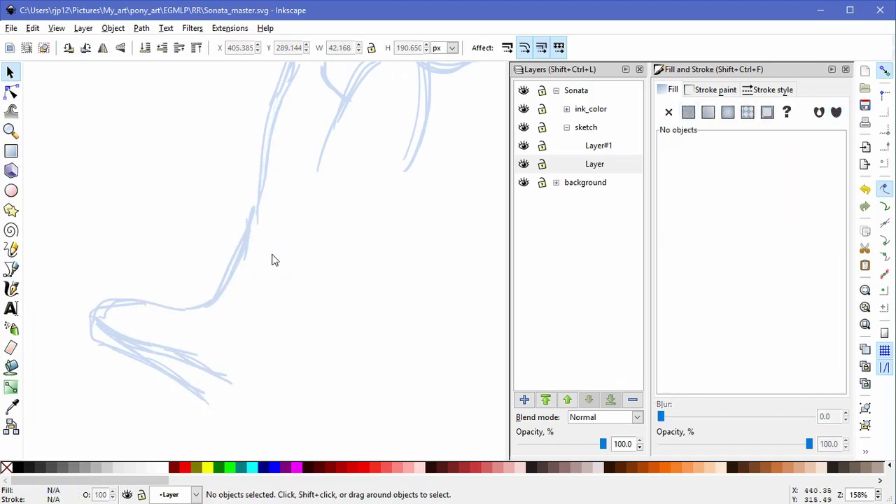
Step: Delete the remaining thigh strokes of both legs, keeping the front contour line of the front leg
left_click_drag(359, 149, 320, 296)
left_click(286, 292)
key("Delete")
left_click(303, 254)
key("Delete")
left_click(366, 304)
key("Delete")
left_click(382, 274)
left_click(383, 274)
key("Delete")
Step: Draw the straight rear leg's outer and inner contours with a rounded foot, and add the front leg's back contour
left_click_drag(376, 282, 363, 225)
scroll(360, 283, "down", 2)
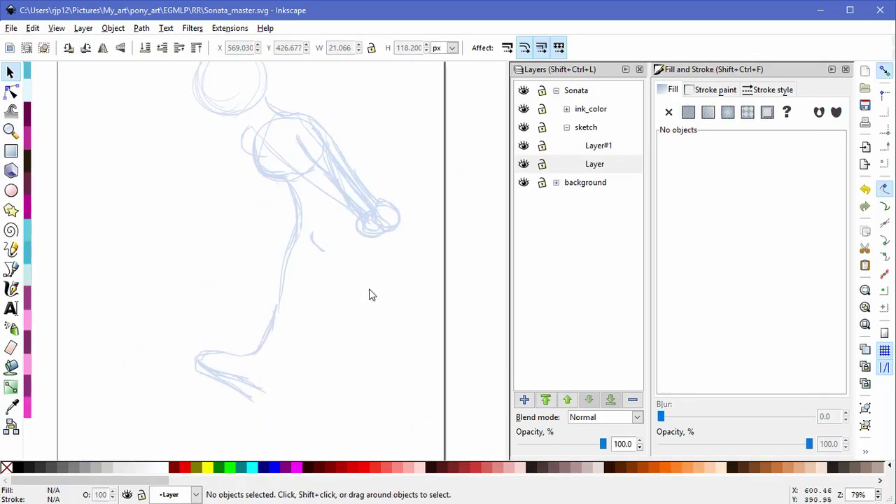
scroll(363, 290, "up", 1)
left_click_drag(365, 288, 341, 242)
left_click(11, 289)
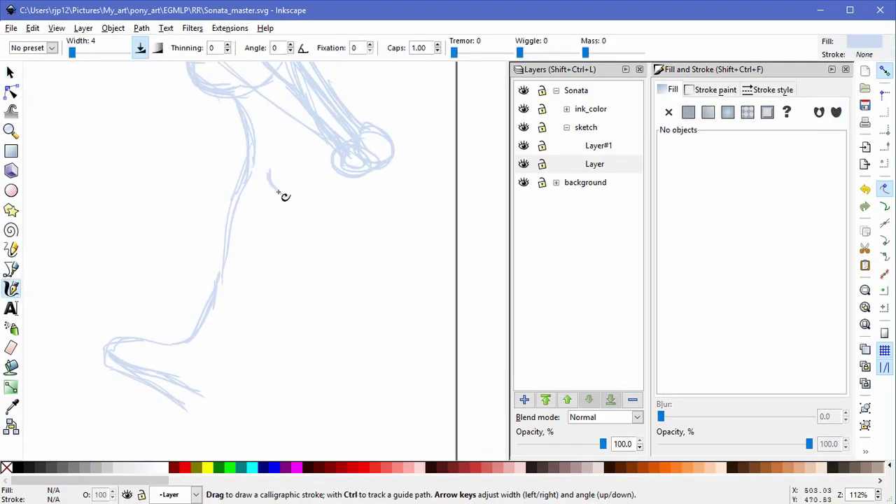
key("space")
key("space")
left_click_drag(343, 175, 311, 319)
left_click_drag(330, 203, 294, 357)
left_click_drag(277, 170, 280, 254)
mouse_move(278, 186)
left_mouse_down()
mouse_move(270, 357)
mouse_move(233, 414)
mouse_move(279, 417)
left_mouse_up()
mouse_move(301, 359)
left_mouse_down()
mouse_move(274, 422)
mouse_move(257, 401)
mouse_move(284, 376)
mouse_move(315, 271)
left_mouse_up()
mouse_move(274, 238)
left_mouse_down()
mouse_move(245, 328)
mouse_move(200, 393)
left_mouse_up()
Step: Delete the old bent lower-leg and foot strokes of the front leg
left_click(11, 73)
left_click_drag(72, 305, 211, 420)
key("Delete")
left_click(178, 344)
key("Delete")
left_click(212, 306)
key("Delete")
key("Delete")
left_click_drag(209, 374, 94, 343)
key("Delete")
Step: Draw a straighter front contour for the front leg and a slanted guide stroke for its foot
left_click(12, 289)
left_click_drag(223, 221, 187, 362)
mouse_move(132, 344)
left_mouse_down()
mouse_move(193, 387)
mouse_move(266, 356)
left_mouse_up()
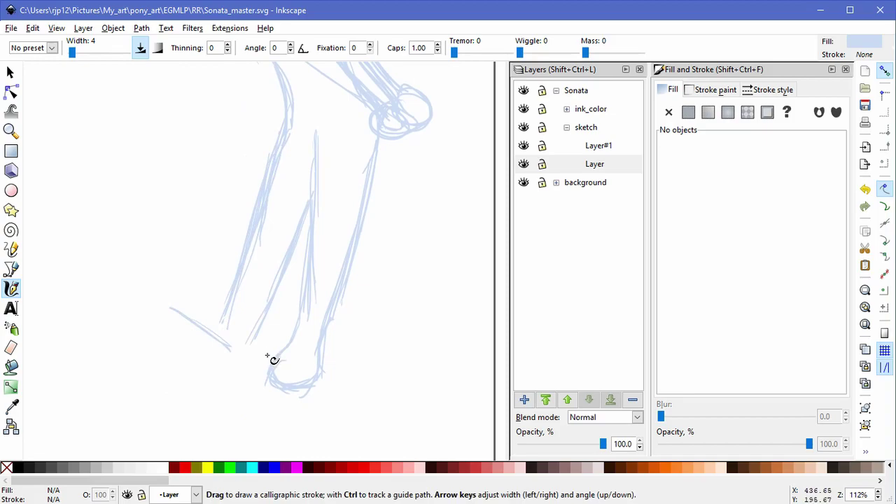
Step: Move the planted foot's strokes slightly up the rear leg, and delete the stray strokes at its ankle and below the front leg
left_click(11, 73)
mouse_move(385, 401)
left_mouse_down()
mouse_move(256, 310)
mouse_move(238, 321)
left_mouse_up()
left_click(323, 335)
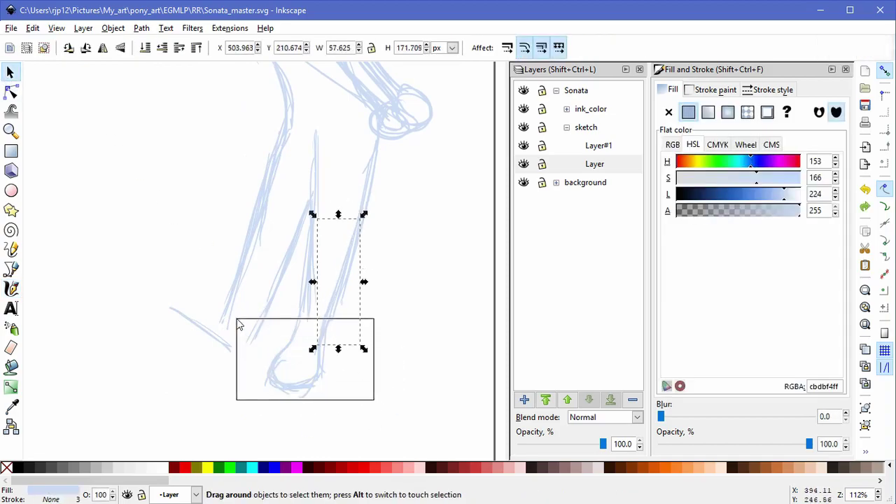
key("ctrl+z")
left_click_drag(382, 420, 243, 310)
left_click(322, 335)
left_click_drag(373, 411, 250, 308)
left_click_drag(309, 378, 311, 364)
left_click(366, 364)
left_click_drag(327, 333, 345, 394)
key("Delete")
left_click_drag(158, 294, 224, 372)
key("Delete")
Step: Draw the front boot's slanted sole, curved instep and rounded toe at the end of the front leg
key("c")
scroll(240, 350, "up", 2)
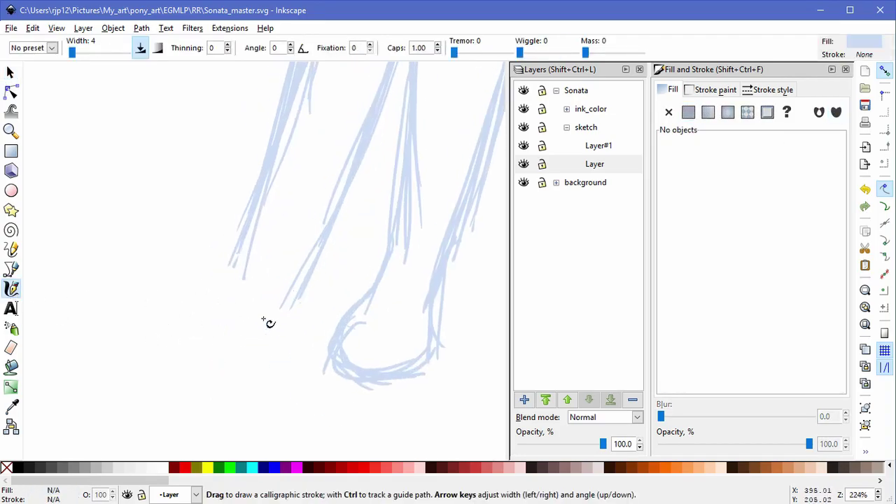
mouse_move(270, 385)
left_mouse_down()
mouse_move(135, 324)
mouse_move(94, 320)
left_mouse_up()
left_click_drag(129, 250, 245, 268)
mouse_move(105, 253)
left_mouse_down()
mouse_move(100, 296)
mouse_move(131, 324)
left_mouse_up()
left_click_drag(100, 284, 147, 338)
left_click_drag(97, 287, 285, 382)
Step: Draw the upper edge of the front boot's sole and its heel block
left_click_drag(102, 273, 146, 321)
mouse_move(99, 268)
left_mouse_down()
mouse_move(183, 328)
mouse_move(278, 365)
left_mouse_up()
left_click_drag(190, 330, 279, 355)
left_click_drag(189, 329, 145, 315)
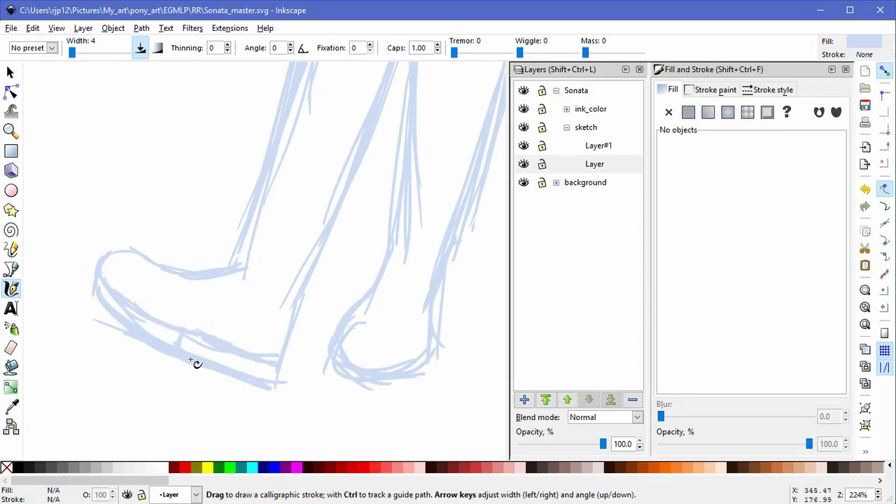
mouse_move(272, 396)
left_mouse_down()
mouse_move(199, 365)
mouse_move(277, 363)
left_mouse_up()
left_click_drag(217, 346, 277, 364)
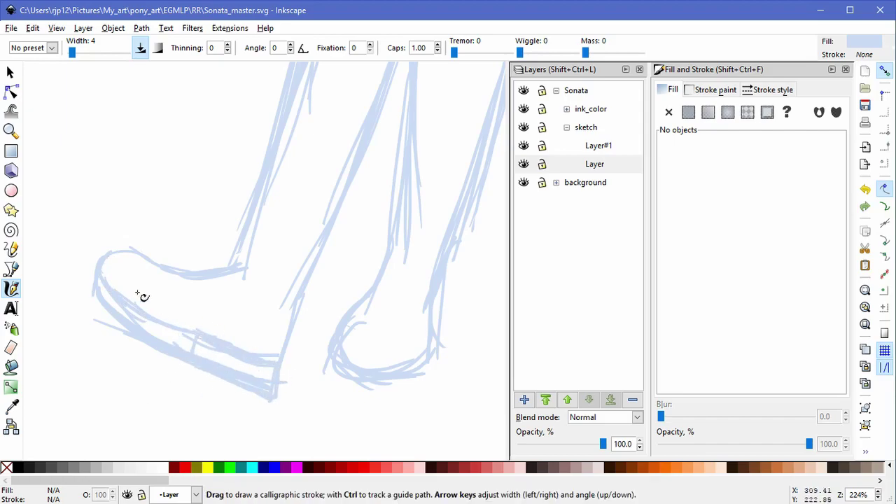
Step: Delete the redundant strokes around the toe of the planted foot, keeping a single clean outline
key("s")
left_click(380, 376)
key("Delete")
left_click(339, 375)
key("Delete")
left_click(334, 380)
key("Delete")
left_click(365, 382)
key("Delete")
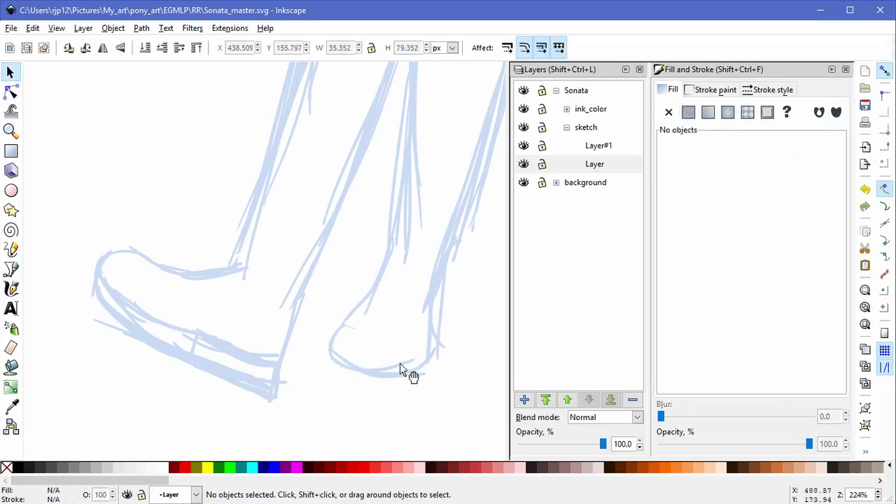
Step: Draw the planted boot's sole, toe curve and ankle strokes, and touch up the front boot's ankle
left_click(11, 288)
mouse_move(336, 360)
left_mouse_down()
mouse_move(420, 368)
mouse_move(438, 338)
left_mouse_up()
mouse_move(328, 357)
left_mouse_down()
mouse_move(329, 374)
mouse_move(408, 401)
mouse_move(436, 379)
mouse_move(435, 341)
mouse_move(348, 316)
mouse_move(371, 306)
mouse_move(426, 324)
left_mouse_up()
mouse_move(365, 317)
left_mouse_down()
mouse_move(422, 332)
mouse_move(427, 353)
left_mouse_up()
left_click_drag(380, 270, 376, 237)
left_click_drag(449, 249, 435, 326)
left_click_drag(304, 286, 306, 313)
Step: Add short construction strokes at the outer hip below the hands and at the top of the inner thigh
scroll(358, 234, "down", 3)
mouse_move(393, 247)
left_mouse_down()
mouse_move(406, 280)
mouse_move(372, 354)
left_mouse_up()
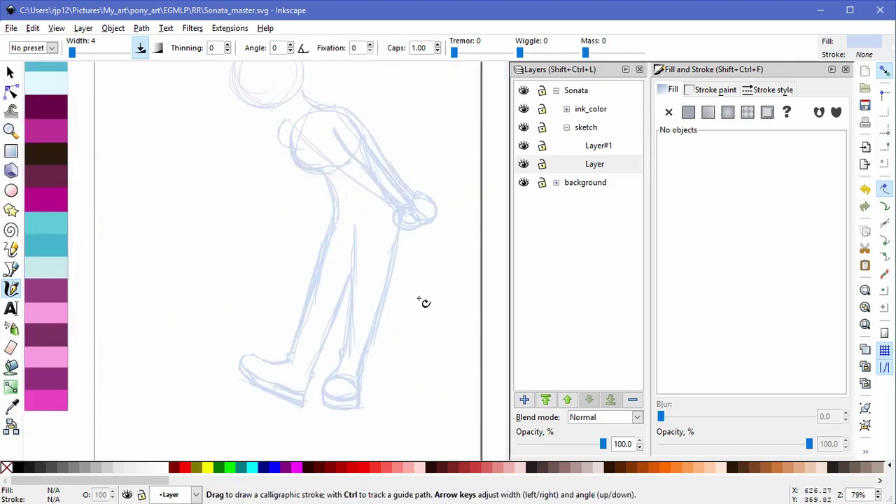
scroll(388, 215, "up", 1)
left_click_drag(350, 153, 387, 223)
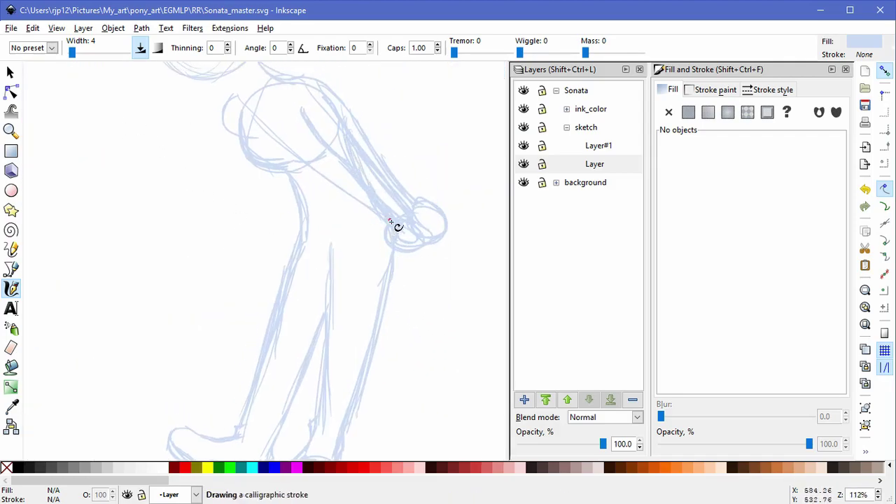
left_click_drag(316, 266, 324, 259)
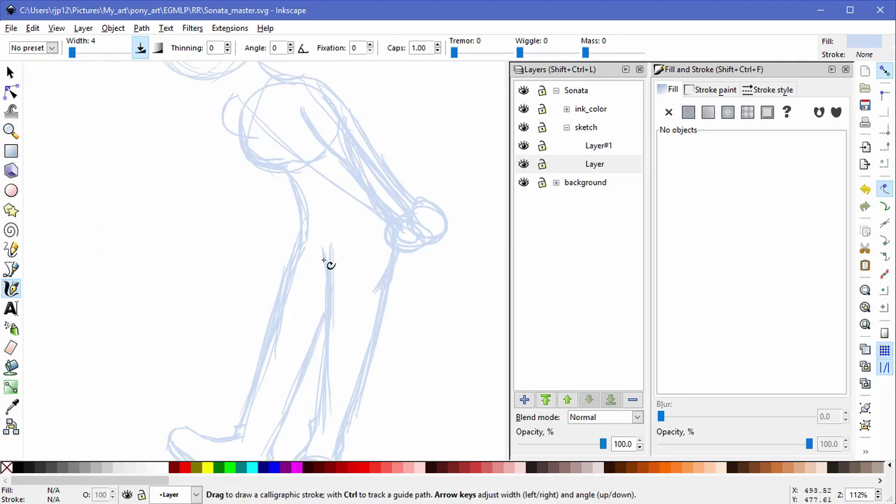
Step: Delete a stray stroke near the front leg and nudge the front boot's strokes slightly
scroll(341, 233, "down", 2)
key("s")
mouse_move(185, 335)
left_mouse_down()
mouse_move(203, 420)
mouse_move(276, 406)
mouse_move(302, 270)
mouse_move(174, 224)
left_mouse_up()
key("Delete")
mouse_move(138, 346)
left_mouse_down()
mouse_move(298, 443)
mouse_move(172, 352)
left_mouse_up()
left_click_drag(239, 372, 235, 370)
left_click(120, 404)
key("Escape")
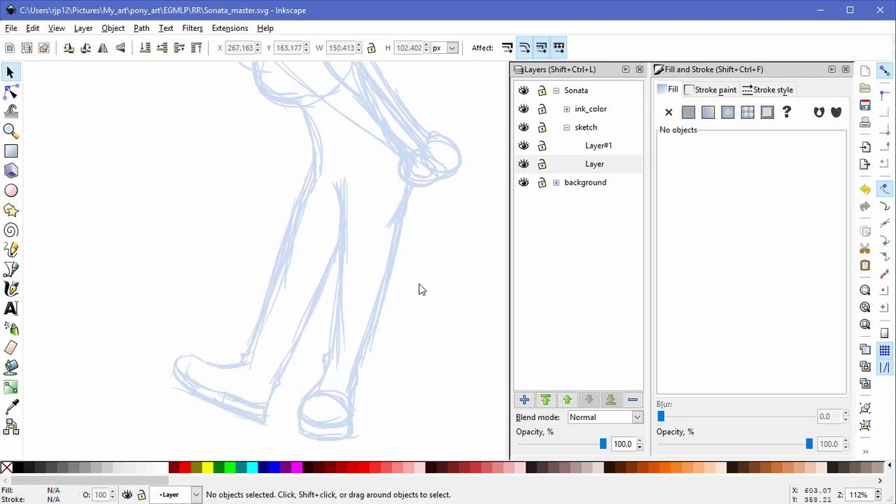
Step: Group the front boot's strokes and move the boot aside, away from the leg
scroll(431, 329, "down", 2)
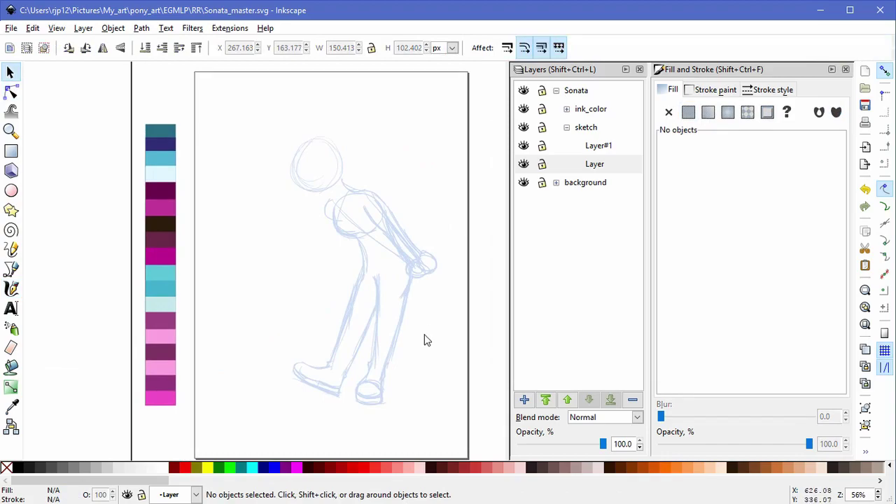
scroll(425, 342, "up", 1)
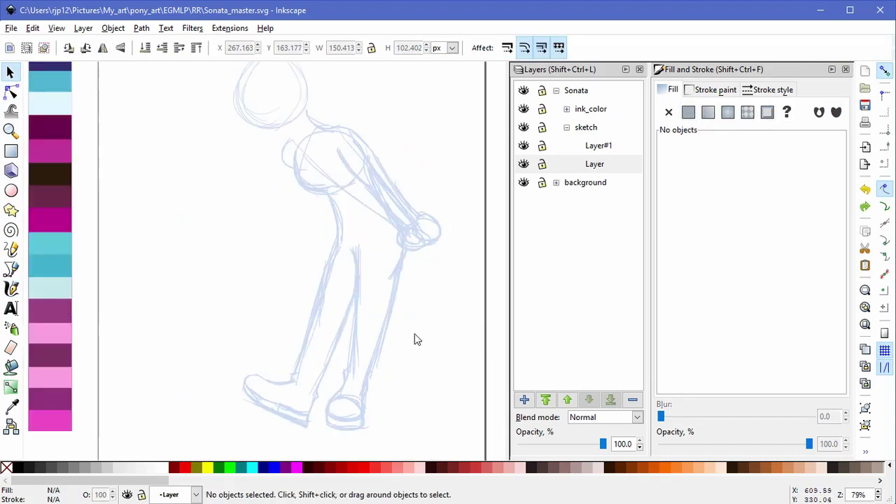
mouse_move(214, 362)
left_mouse_down()
mouse_move(314, 434)
mouse_move(199, 358)
left_mouse_up()
key("ctrl+g")
key("Escape")
Step: Shift the front leg's shin strokes slightly forward and undo the last extra adjustments
mouse_move(268, 342)
left_mouse_down()
mouse_move(312, 305)
mouse_move(300, 271)
left_mouse_up()
key("Escape")
mouse_move(278, 363)
left_mouse_down()
mouse_move(323, 354)
mouse_move(338, 340)
mouse_move(332, 301)
left_mouse_up()
left_click(300, 372)
left_click_drag(289, 401, 279, 397)
left_click_drag(340, 330, 341, 338)
left_click_drag(336, 307, 336, 294)
left_click(331, 257)
key("ctrl+z")
key("Escape")
key("ctrl+z")
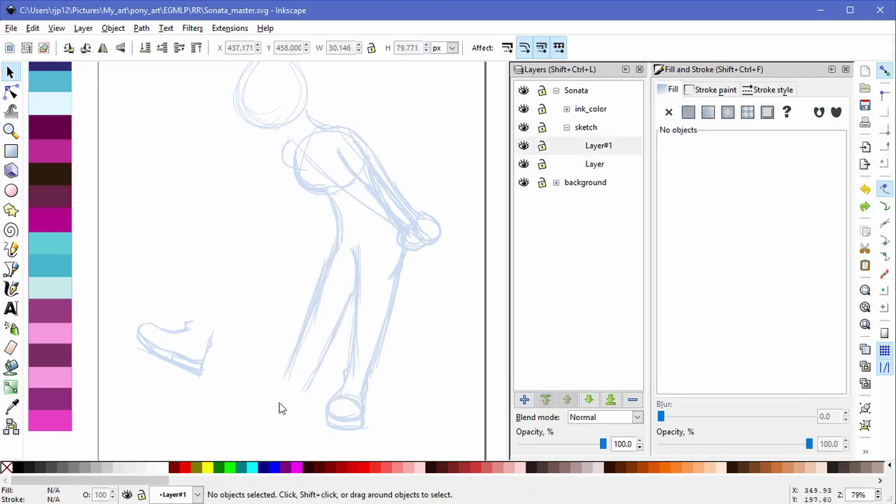
Step: Move the separated boot back onto the lower end of the front leg
left_click_drag(217, 367, 313, 408)
key("Escape")
left_click_drag(327, 320, 342, 328)
left_click_drag(357, 294, 357, 296)
key("Escape")
Step: Delete the diagonal far-arm strokes running across the chest toward the hands
left_click_drag(416, 224, 420, 270)
left_click_drag(379, 250, 368, 281)
key("Delete")
left_click(377, 258)
key("Delete")
Step: Move the head circles slightly down toward the shoulders
left_click_drag(428, 320, 411, 292)
mouse_move(330, 109)
left_mouse_down()
mouse_move(337, 168)
mouse_move(304, 180)
left_mouse_up()
left_click_drag(224, 221, 240, 211)
left_click_drag(266, 205, 264, 217)
key("ctrl+z")
key("ctrl+z")
left_click(387, 197)
Step: On Layer#1, with Layer locked, draw a short stroke down the front of the upper chest below the chin
left_click(580, 147)
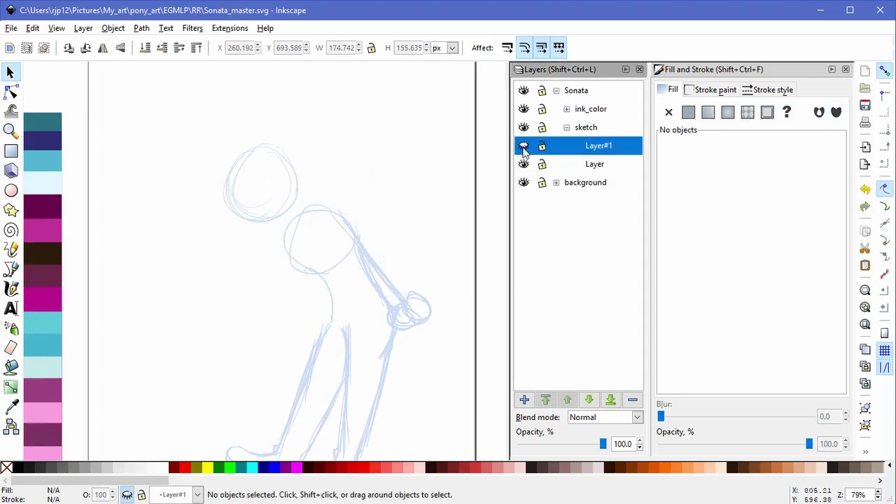
left_click(10, 290)
scroll(320, 283, "up", 1)
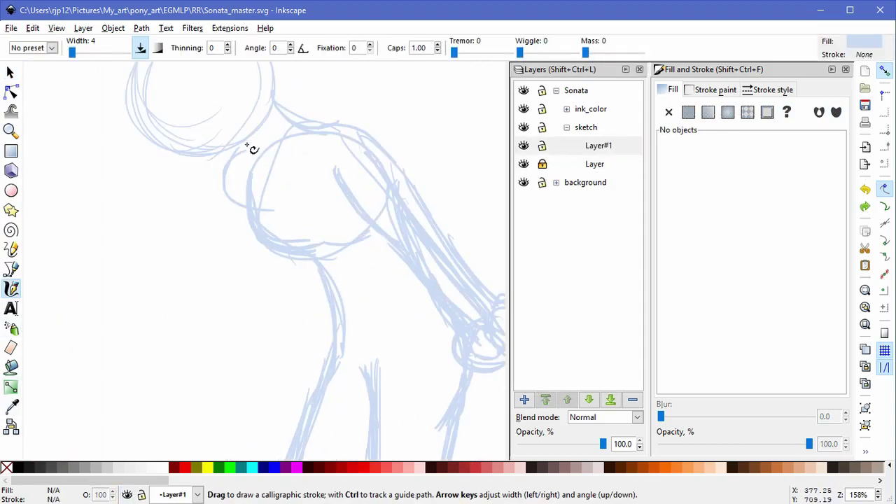
mouse_move(254, 144)
left_mouse_down()
mouse_move(250, 202)
mouse_move(258, 235)
left_mouse_up()
key("ctrl+z")
Step: Delete the heavy overlapping strokes along the lower front and underside of the chest
key("s")
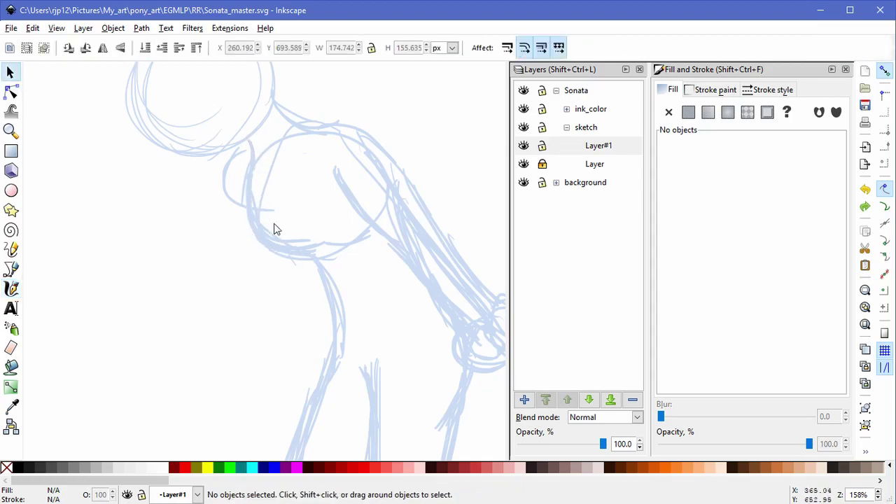
left_click_drag(278, 248, 200, 329)
mouse_move(294, 250)
left_mouse_down()
mouse_move(235, 356)
mouse_move(222, 329)
left_mouse_up()
left_click_drag(308, 254, 203, 337)
left_click_drag(286, 241, 218, 322)
left_click_drag(278, 251, 219, 364)
key("Delete")
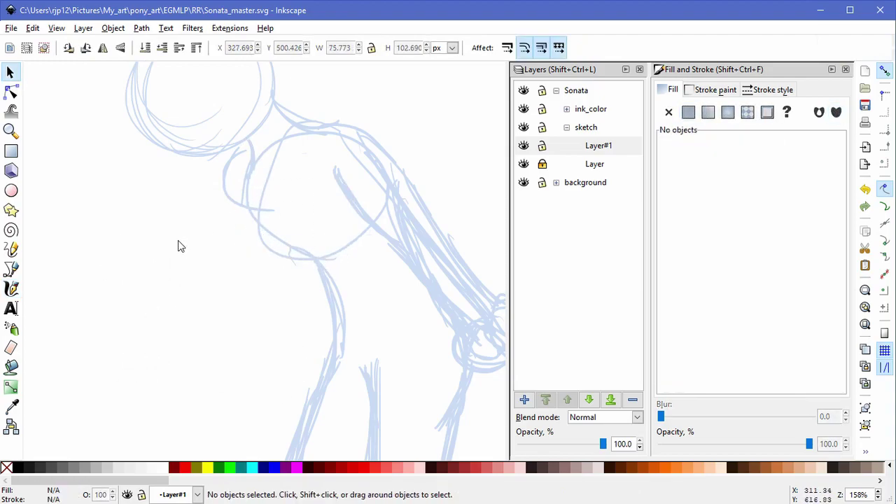
Step: Redraw the chest contour down its front and along its underside to the waist
key("c")
left_click_drag(236, 179, 254, 232)
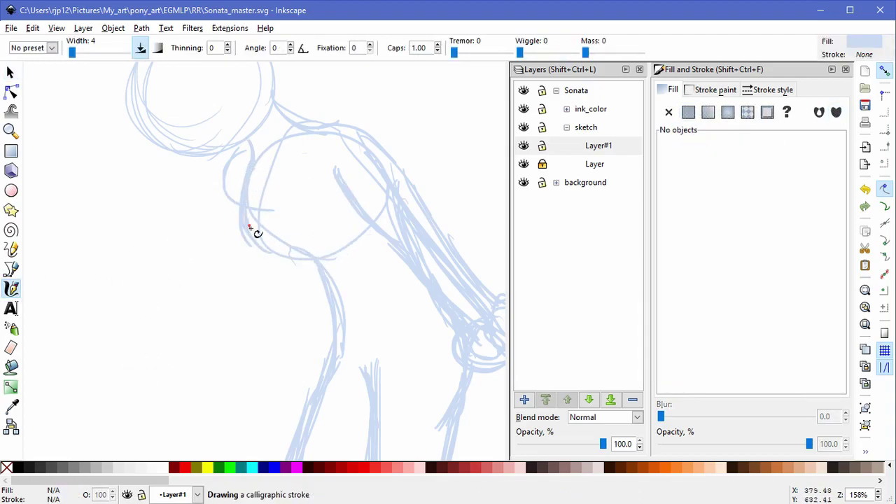
left_click_drag(296, 257, 340, 246)
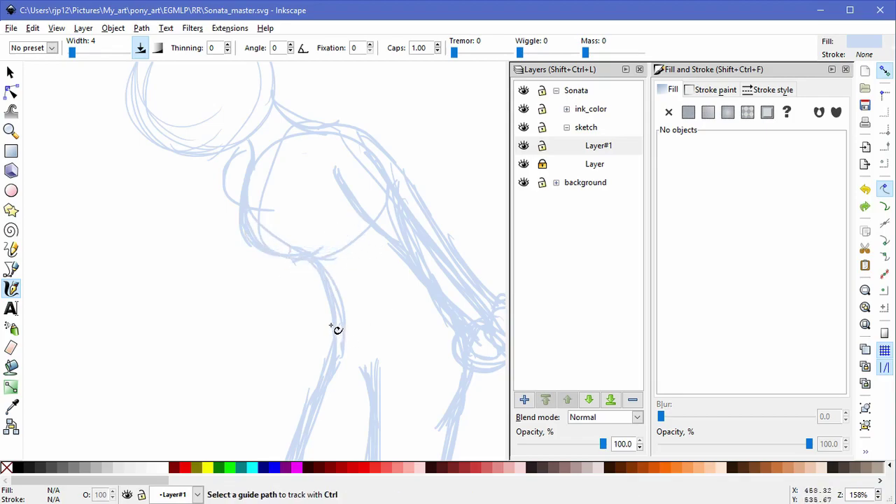
left_click_drag(262, 242, 288, 258)
left_click_drag(353, 221, 329, 250)
left_click_drag(369, 292, 310, 221)
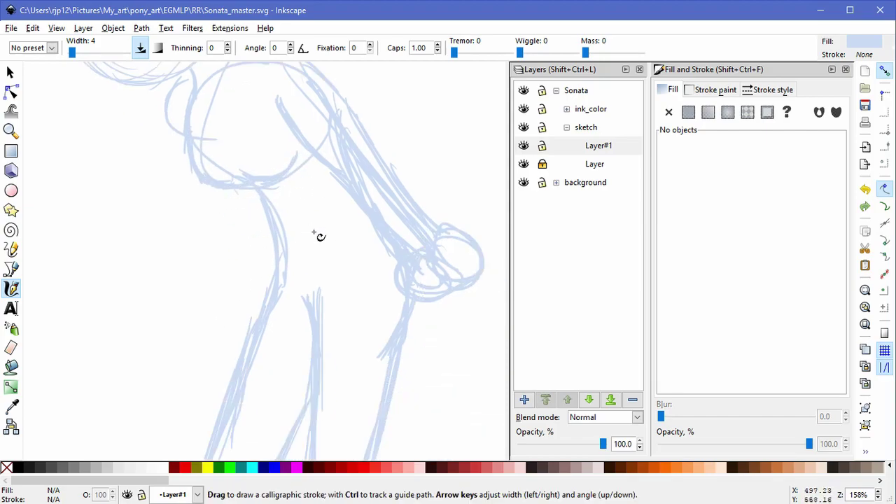
Step: Unlock Layer and delete the hand circles together with the strokes at the lower end of the arm
scroll(315, 254, "up", 3)
scroll(315, 254, "left", 2)
mouse_move(232, 173)
left_mouse_down()
mouse_move(258, 292)
mouse_move(214, 343)
mouse_move(252, 223)
mouse_move(221, 228)
mouse_move(214, 216)
mouse_move(228, 189)
left_mouse_up()
left_click_drag(357, 299, 294, 283)
left_click_drag(420, 238, 362, 214)
left_click(542, 165)
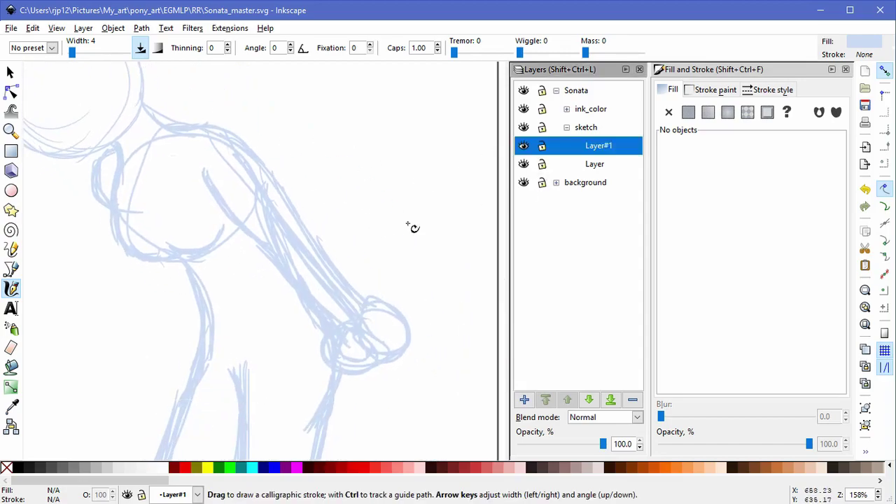
left_click(10, 73)
left_click_drag(285, 287, 424, 382)
key("Delete")
left_click(340, 275)
key("Delete")
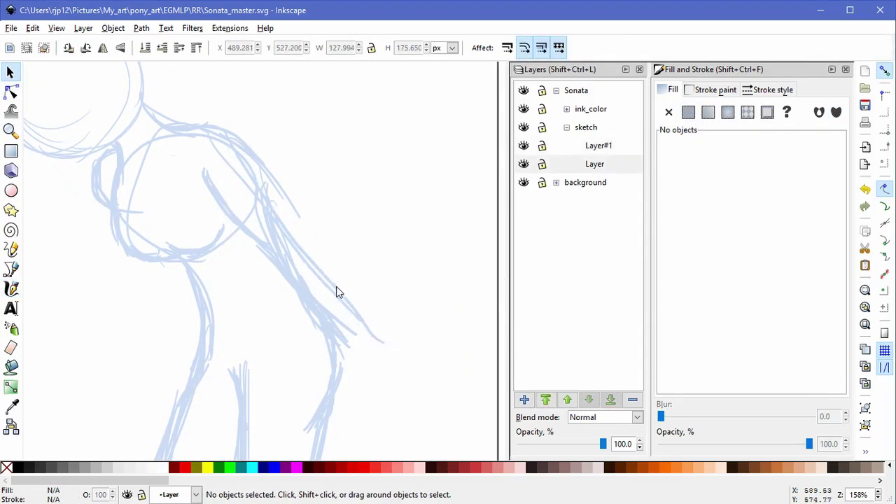
Step: Delete the remaining arm strokes and the overlapping back contour strokes between the shoulder and the hips
left_click(337, 287)
key("Delete")
left_click(274, 260)
key("Delete")
left_click(261, 254)
key("Delete")
left_click(245, 231)
key("Delete")
left_click(221, 199)
key("Delete")
left_click(277, 221)
key("Delete")
left_click(302, 283)
key("Delete")
left_click(343, 339)
key("Delete")
left_click(325, 315)
key("Delete")
Step: Redraw the back contour in overlapping calligraphic strokes from the shoulder down to the buttocks
left_click(14, 289)
left_click_drag(238, 152, 268, 236)
left_click_drag(247, 175, 300, 279)
left_click_drag(270, 245, 329, 338)
left_click_drag(296, 272, 345, 370)
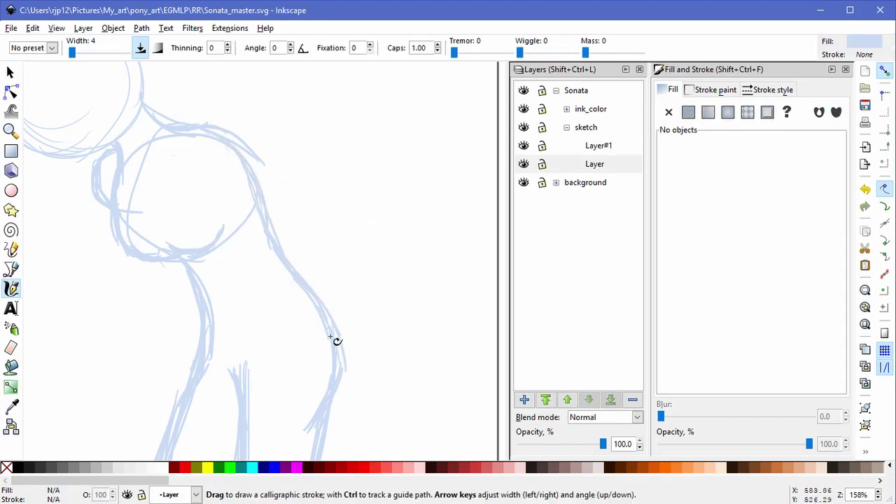
scroll(334, 219, "down", 3)
mouse_move(189, 200)
left_mouse_down()
mouse_move(186, 192)
mouse_move(193, 334)
left_mouse_up()
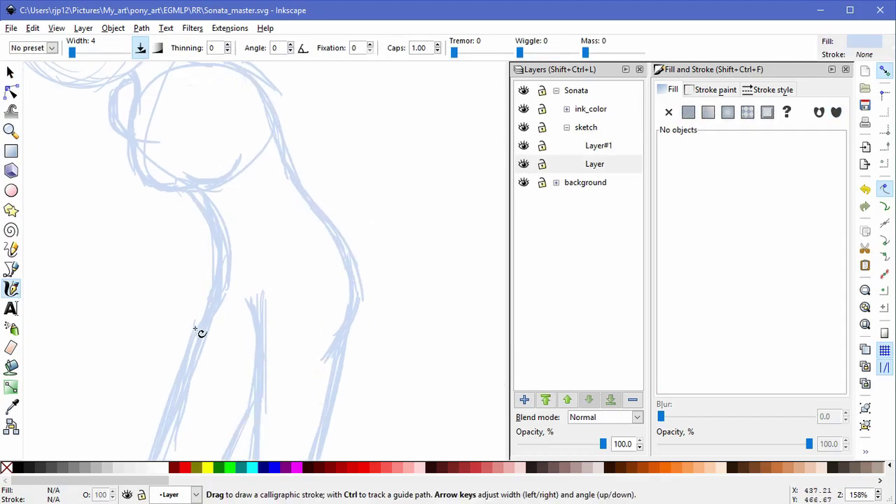
Step: Delete the surplus strokes at the top of the inner-leg line near the crotch
scroll(366, 228, "down", 4)
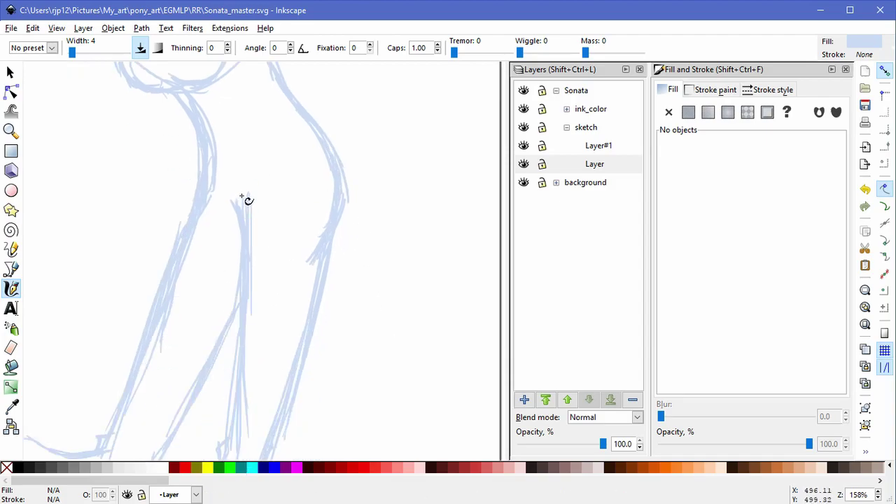
left_click(11, 72)
left_click(248, 225)
left_click(251, 210)
key("Delete")
left_click(240, 197)
key("Delete")
left_click(245, 430)
key("Escape")
Step: Delete the heavy overlapping strokes on the buttock and the back of the upper thigh
left_click(339, 210)
key("Delete")
left_click(310, 256)
key("Delete")
left_click(346, 196)
left_click(371, 221)
left_click(334, 182)
key("Delete")
left_click(338, 207)
key("Escape")
left_click(337, 211)
key("Escape")
left_click(325, 244)
key("Delete")
Step: Redraw the buttock curve and the back of the thigh with calligraphic strokes
left_click(10, 289)
left_click_drag(324, 247, 292, 375)
left_click_drag(317, 122, 343, 203)
key("space")
scroll(367, 280, "down", 2)
left_click_drag(375, 277, 369, 308)
scroll(377, 280, "up", 2)
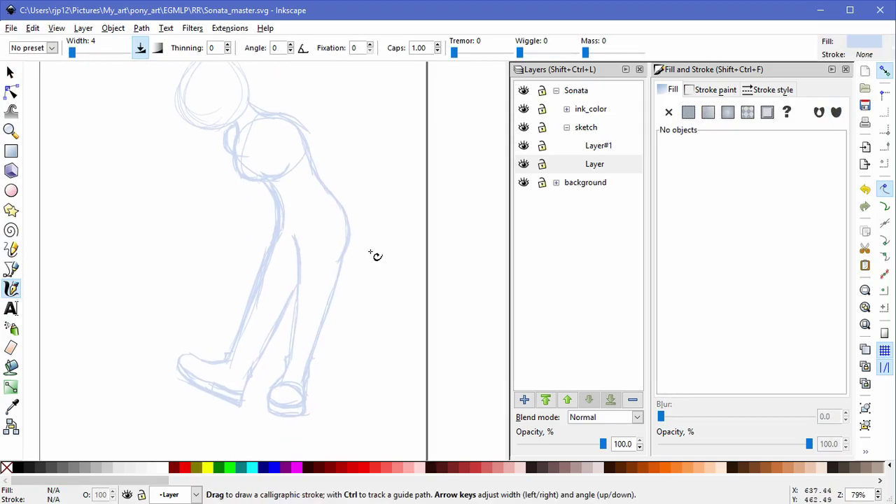
Step: Delete the inner-leg line and the back contour of the straight leg between the buttock and the boot
left_click(11, 72)
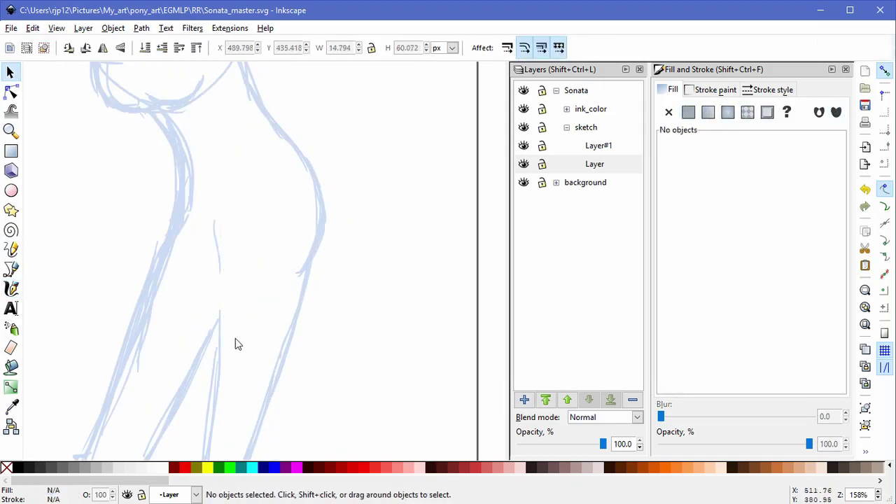
left_click_drag(266, 296, 341, 167)
left_click(274, 241)
key("Delete")
left_click(271, 253)
key("Delete")
left_click(346, 223)
key("Delete")
left_click(340, 231)
left_click(331, 300)
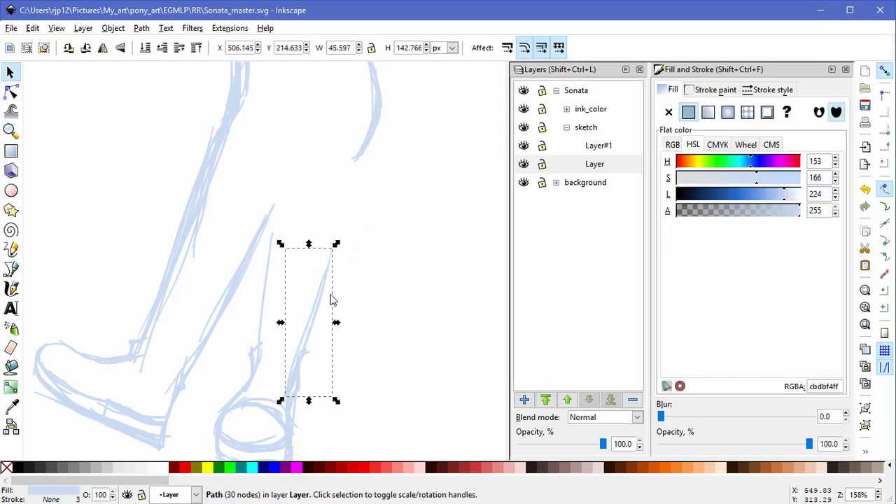
key("Delete")
left_click(266, 277)
key("Delete")
Step: Redraw the back contour of the straight leg from below the buttock down to the boot
key("space")
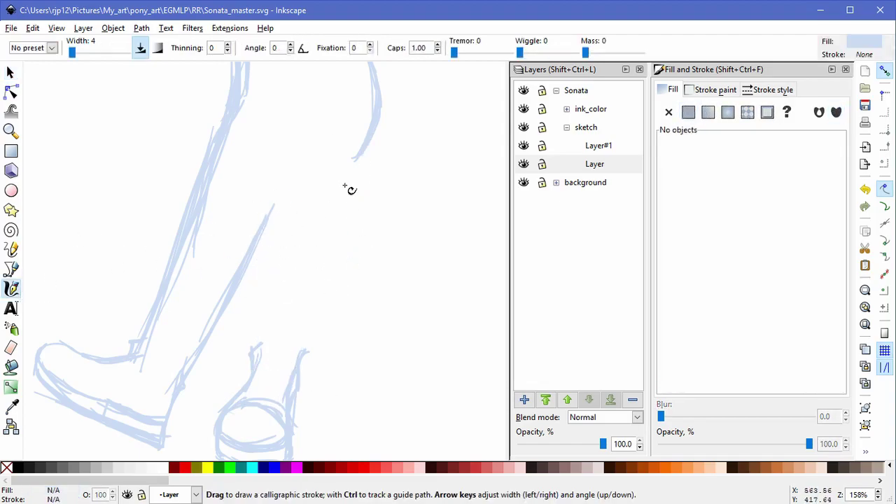
left_click_drag(379, 112, 384, 214)
key("space")
left_click_drag(412, 299, 299, 144)
left_click_drag(373, 271, 373, 255)
left_click(387, 264)
key("space")
mouse_move(387, 264)
left_mouse_down()
mouse_move(354, 164)
mouse_move(287, 329)
mouse_move(292, 270)
left_mouse_up()
left_click(11, 288)
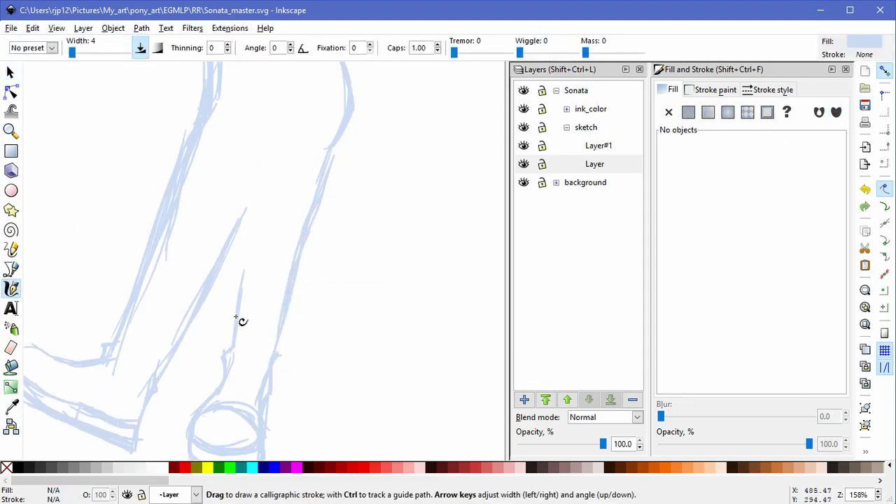
Step: Redraw the inner line of the straight leg up to the crotch, undoing the last surplus stroke
left_click_drag(256, 145, 245, 229)
key("space")
left_click_drag(282, 184, 274, 306)
left_click_drag(245, 242, 246, 287)
left_click_drag(236, 241, 246, 278)
key("ctrl+z")
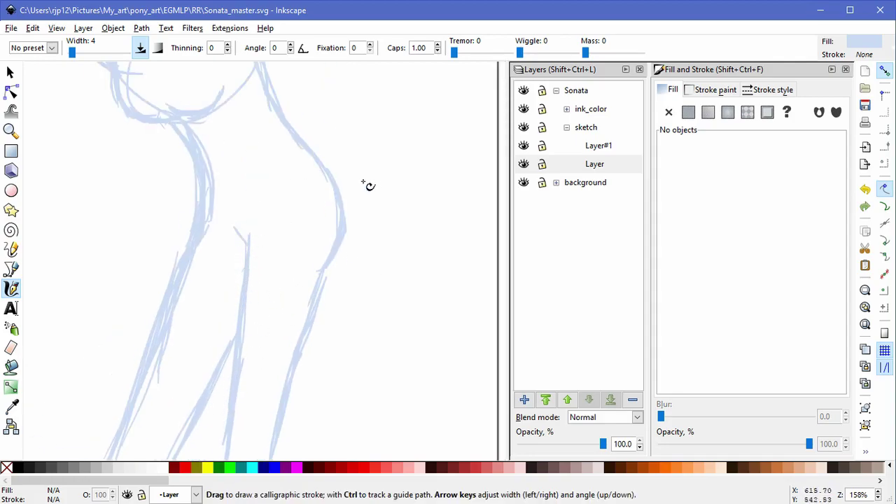
Step: Reinforce the back of the straight leg with a long stroke down to the ankle
scroll(396, 238, "down", 2)
scroll(389, 227, "up", 2)
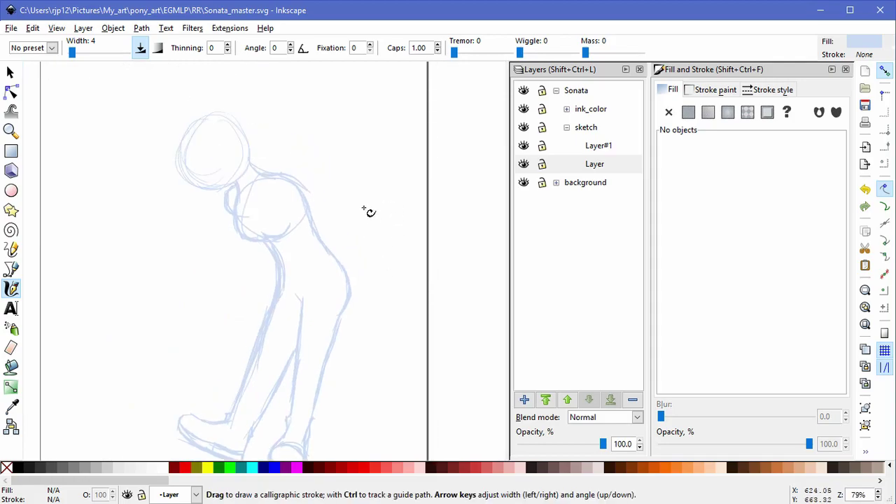
scroll(363, 209, "up", 2)
left_click_drag(346, 249, 305, 383)
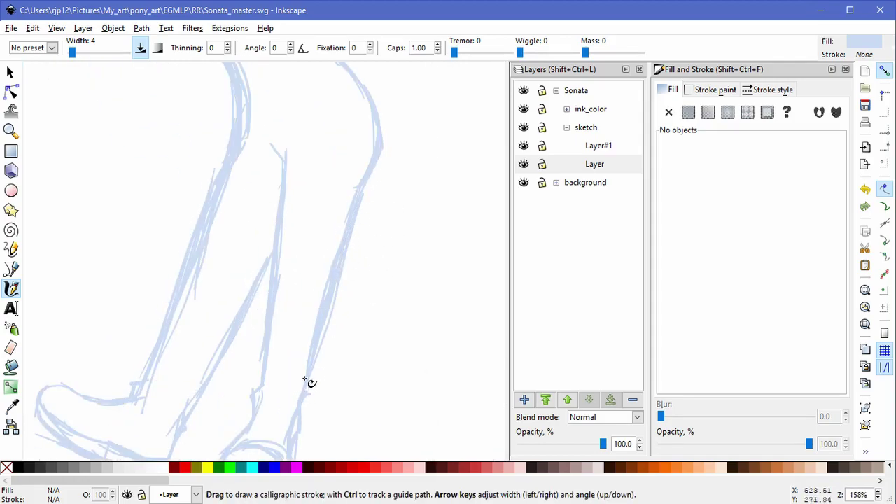
key("space")
scroll(385, 227, "down", 1)
Step: Delete the overlapping front contour strokes of the forward leg between the hip and the boot
left_click(11, 73)
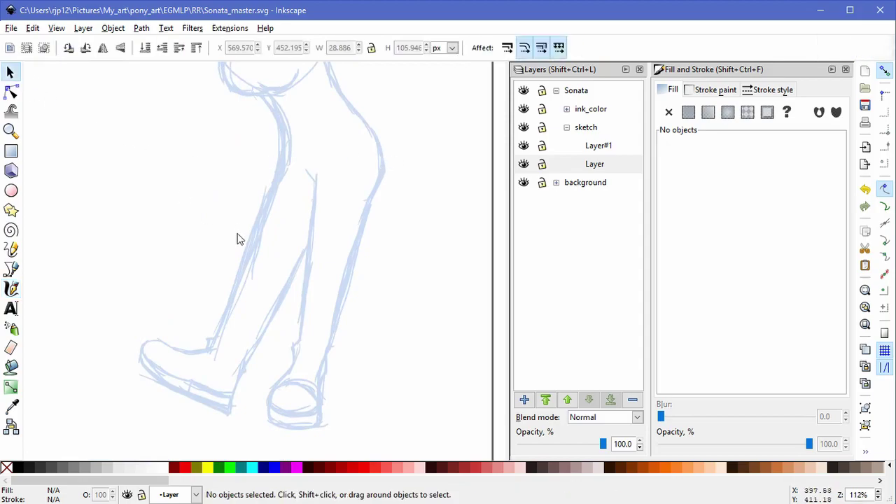
left_click(254, 213)
key("Delete")
left_click(252, 228)
key("Delete")
left_click(264, 189)
key("Delete")
left_click(256, 222)
key("Delete")
left_click(250, 264)
key("Escape")
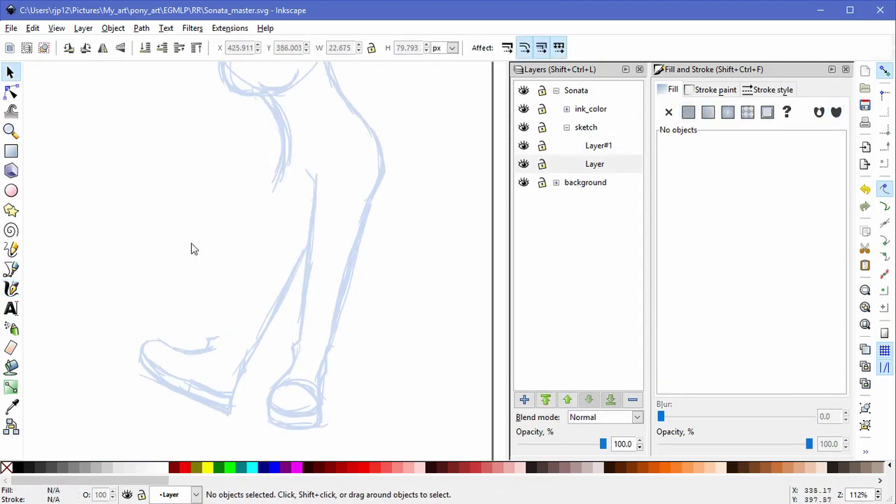
Step: Redraw the front contour of the forward leg from boot to hip and reinforce the back of its calf
key("c")
left_click_drag(219, 341, 266, 214)
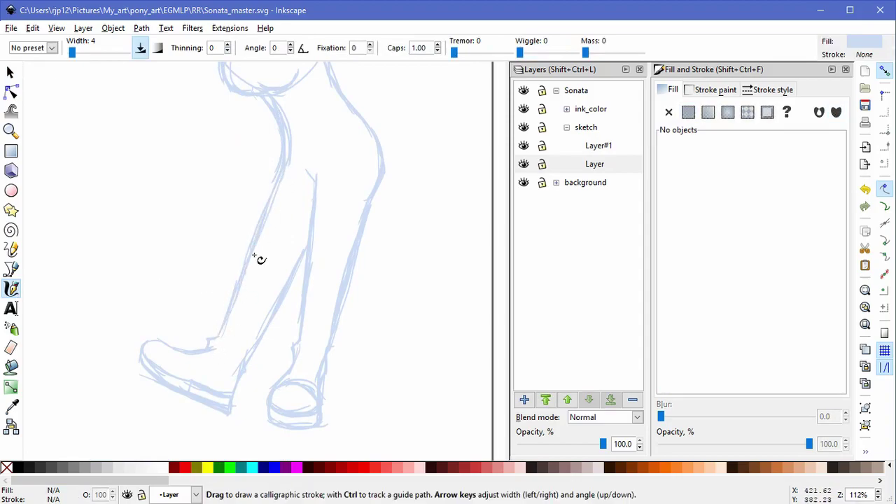
left_click_drag(270, 315, 254, 345)
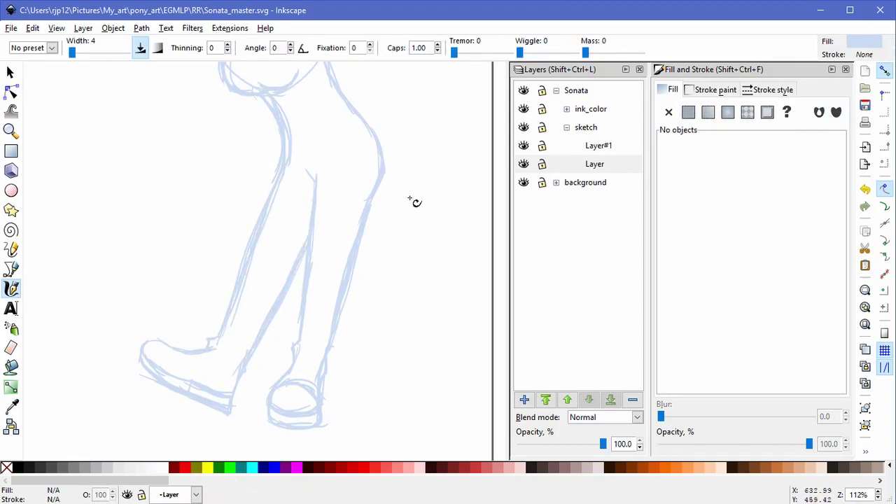
Step: Lock Layer and Layer#1, and add a new layer above them in the sketch group
scroll(420, 209, "up", 4)
left_click(541, 164)
left_click(542, 145)
left_click(523, 399)
Step: On Layer#2, sketch the arm reaching behind the back and the rounded hands resting against the buttocks
left_click_drag(348, 179, 371, 228)
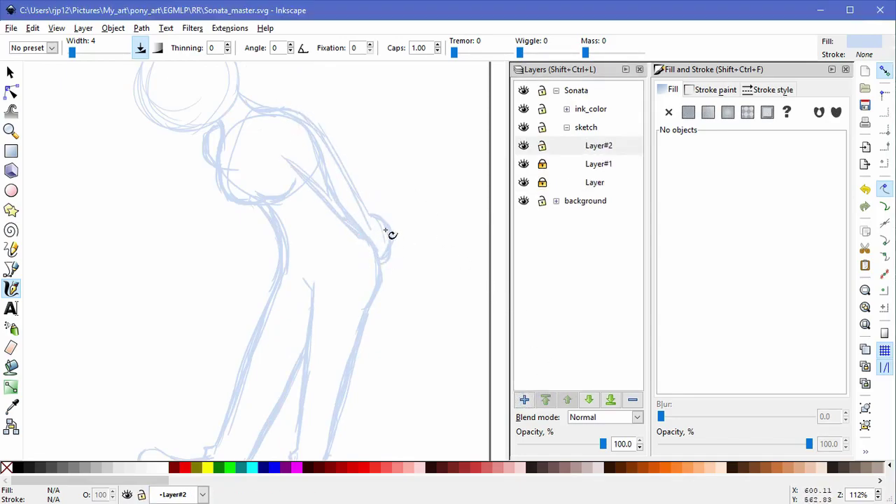
scroll(388, 246, "up", 3)
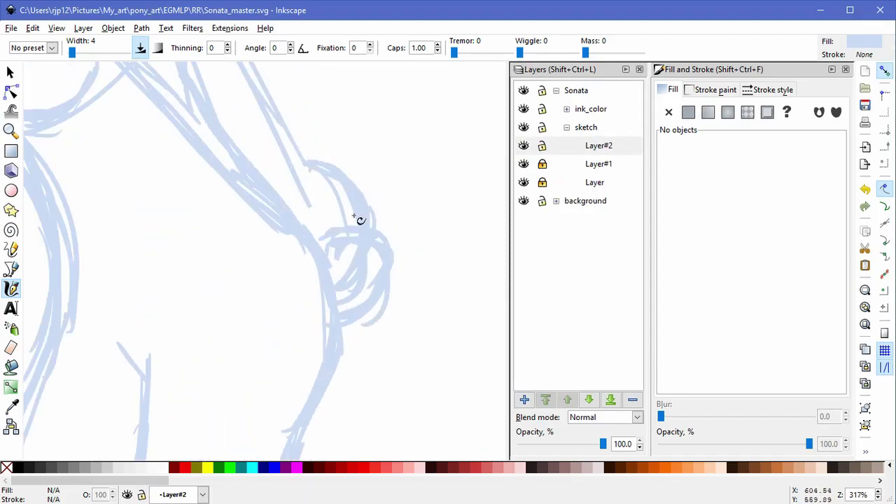
scroll(388, 224, "down", 2)
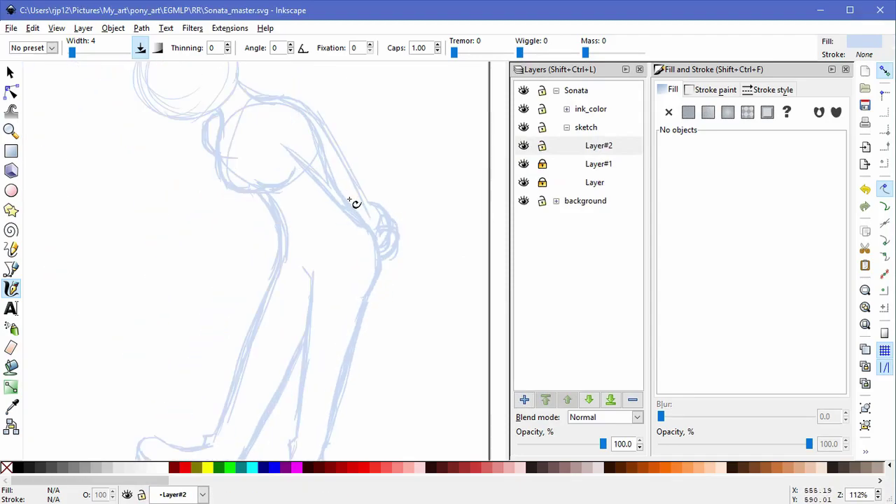
left_click_drag(355, 184, 381, 237)
Step: Delete the stray inner strokes along the forearm near the hands
left_click(11, 73)
left_click(384, 236)
key("Delete")
left_click(385, 236)
key("Delete")
left_click(382, 236)
key("Delete")
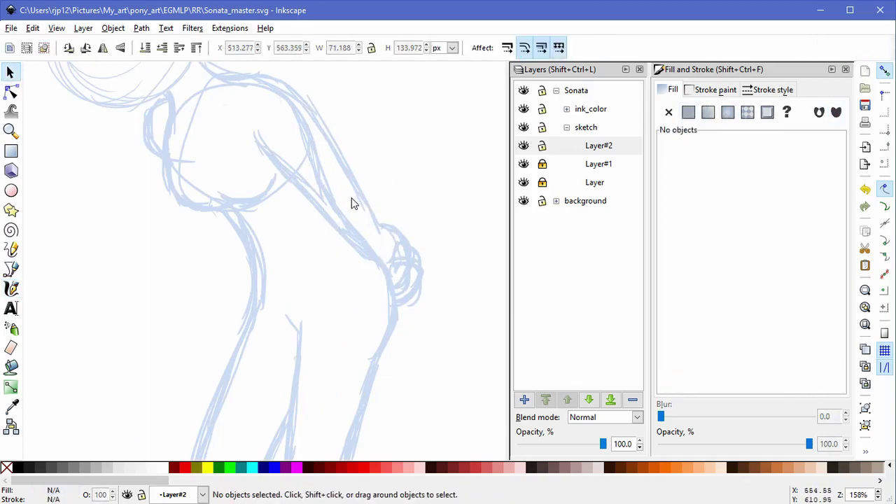
Step: Unlock Layer to delete the old head circles, and lock it again
scroll(406, 183, "down", 2)
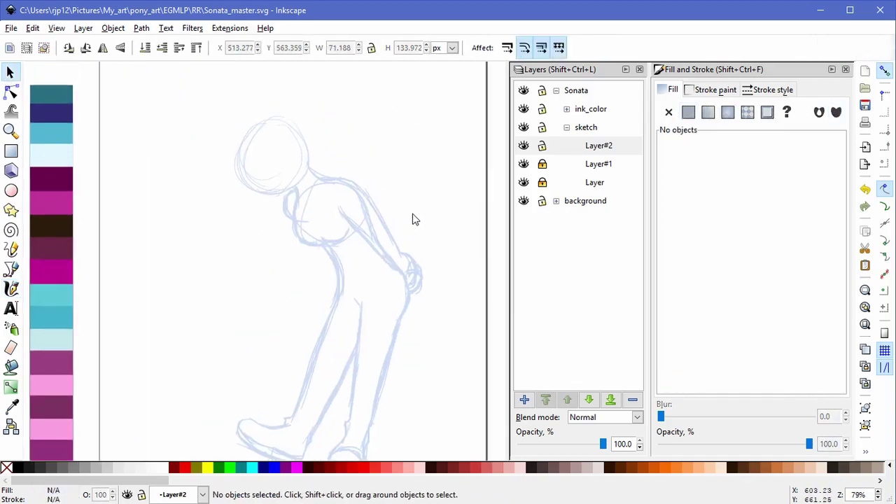
left_click(531, 148)
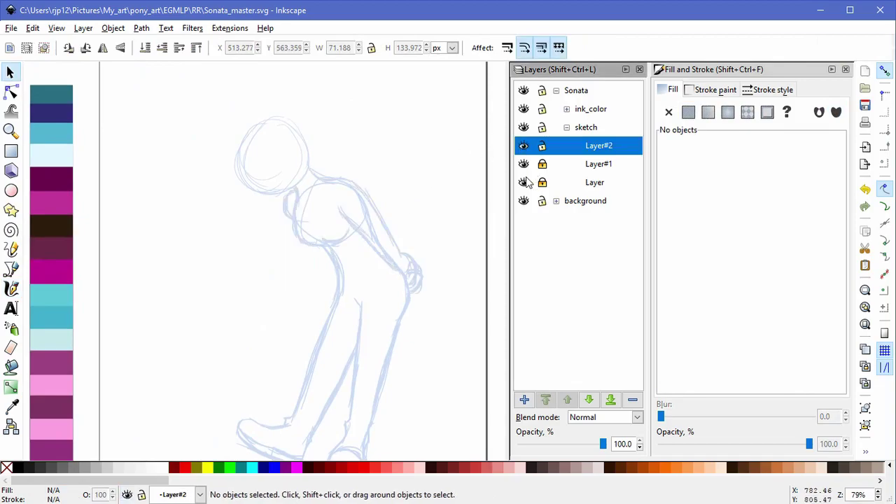
left_click(542, 146)
left_click(308, 151)
key("Delete")
left_click(541, 183)
Step: Make Layer#2 active and sketch a new round head above the neck with overlapping curved strokes
left_click(543, 147)
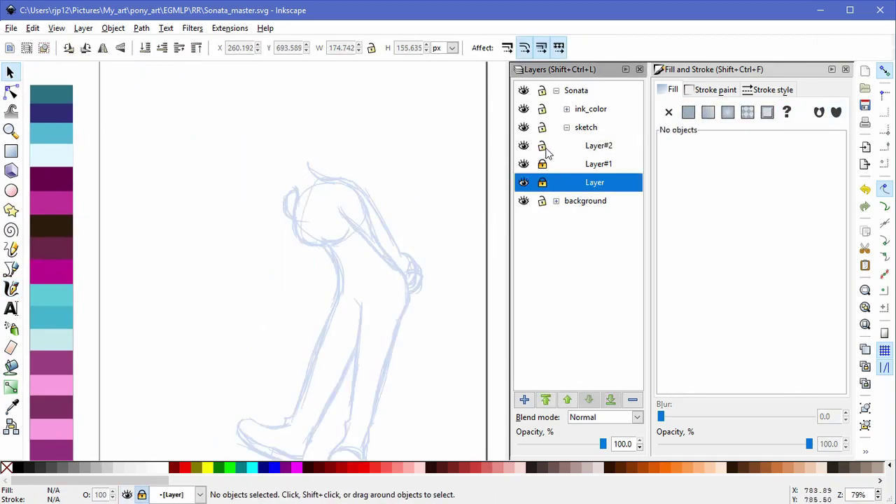
left_click(560, 147)
scroll(380, 158, "up", 1)
key("space")
key("c")
scroll(261, 134, "up", 1)
left_click_drag(230, 110, 280, 188)
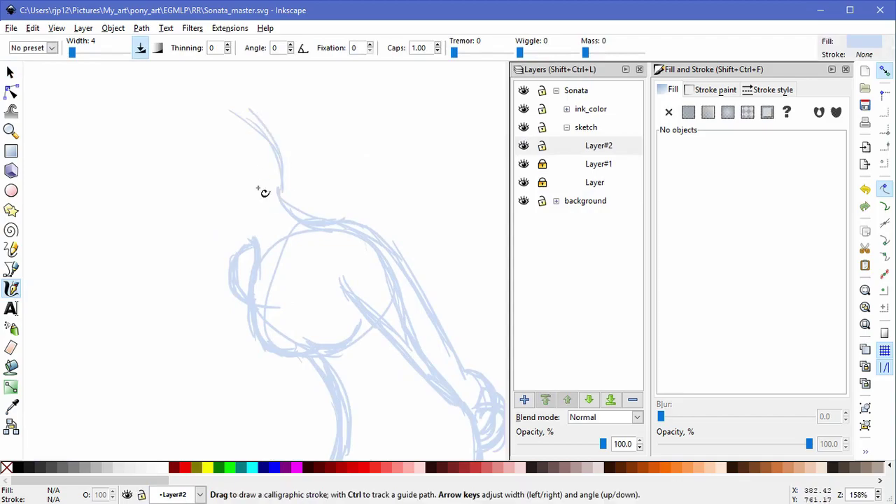
mouse_move(179, 131)
left_mouse_down()
mouse_move(218, 230)
mouse_move(251, 231)
mouse_move(258, 135)
mouse_move(242, 195)
left_mouse_up()
mouse_move(283, 158)
left_mouse_down()
mouse_move(282, 212)
mouse_move(182, 230)
mouse_move(252, 236)
mouse_move(282, 219)
mouse_move(285, 179)
left_mouse_up()
mouse_move(246, 113)
left_mouse_down()
mouse_move(155, 138)
mouse_move(167, 201)
left_mouse_up()
mouse_move(170, 178)
left_mouse_down()
mouse_move(266, 221)
mouse_move(332, 215)
left_mouse_up()
Step: Delete the stray strokes behind the head and neck, and unlock Layer#1
left_click(11, 73)
mouse_move(289, 175)
left_mouse_down()
mouse_move(411, 157)
mouse_move(437, 176)
left_mouse_up()
key("Delete")
key("Delete")
left_click_drag(343, 218, 471, 156)
key("Delete")
left_click_drag(303, 209, 382, 144)
key("Delete")
mouse_move(302, 211)
left_mouse_down()
mouse_move(383, 142)
mouse_move(422, 131)
left_mouse_up()
left_click(543, 164)
key("Delete")
key("Delete")
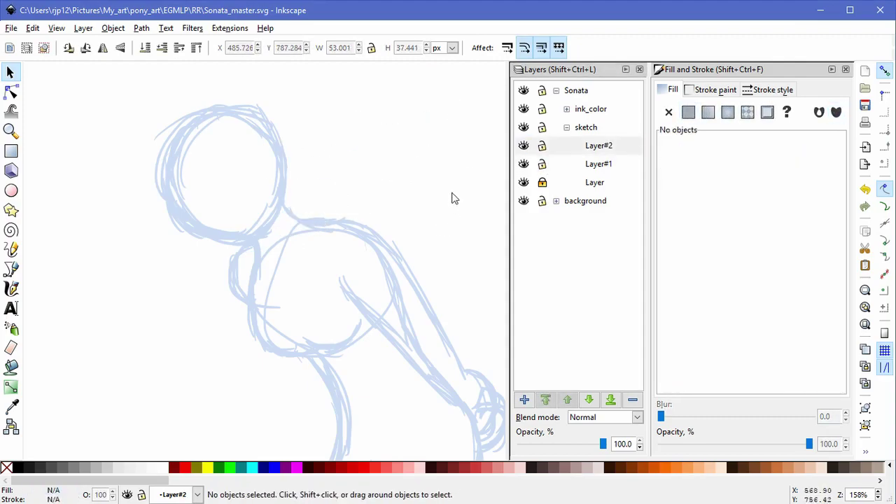
Step: Lock Layer#1 and Layer#2
left_click(543, 163)
left_click(523, 146)
left_click(523, 145)
left_click(542, 146)
Step: Unlock Layer, resize the forward foot slightly, and lock the layer again
scroll(434, 230, "down", 3)
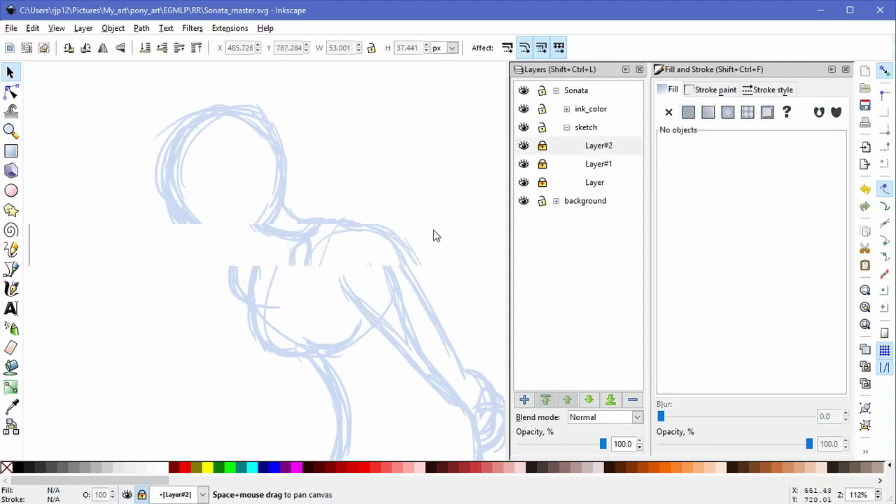
left_click_drag(479, 243, 411, 226)
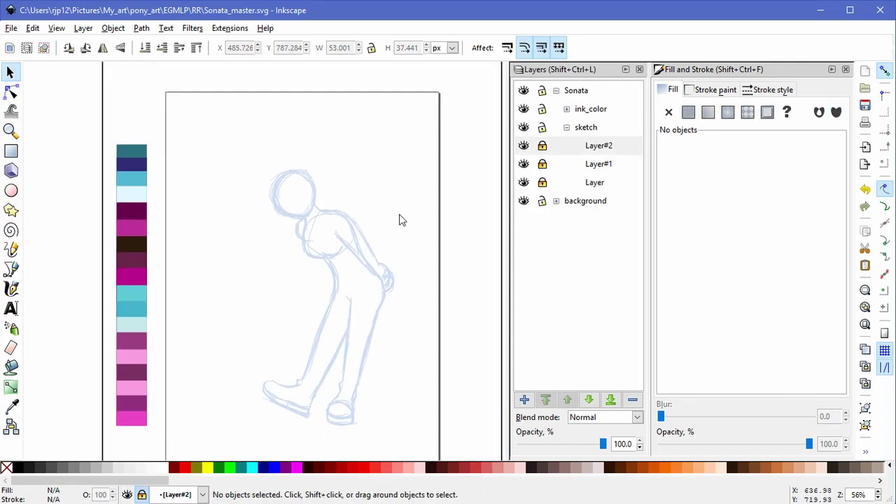
left_click(524, 182)
left_click(525, 182)
left_click(542, 183)
scroll(294, 340, "up", 2)
left_click_drag(292, 342, 263, 224)
left_click(253, 345)
left_click_drag(199, 382, 208, 375)
left_click_drag(300, 349, 299, 352)
left_click(278, 243)
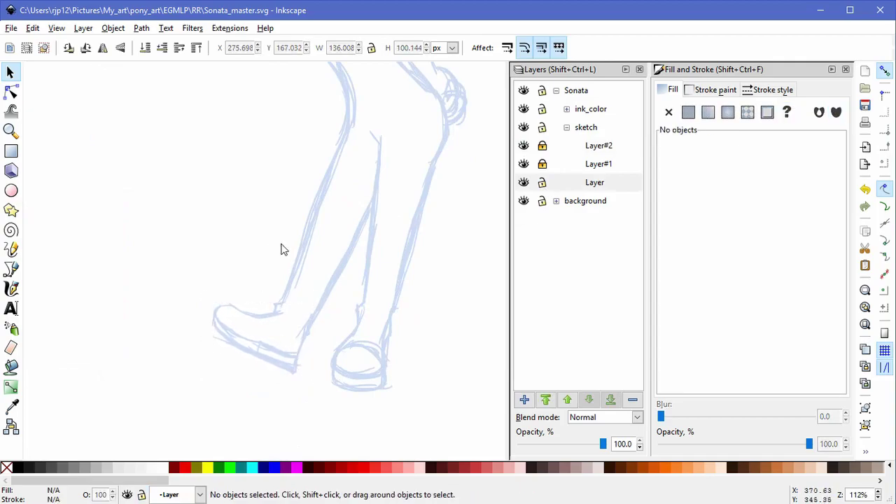
scroll(448, 282, "down", 2)
left_click_drag(464, 225, 433, 293)
left_click(541, 182)
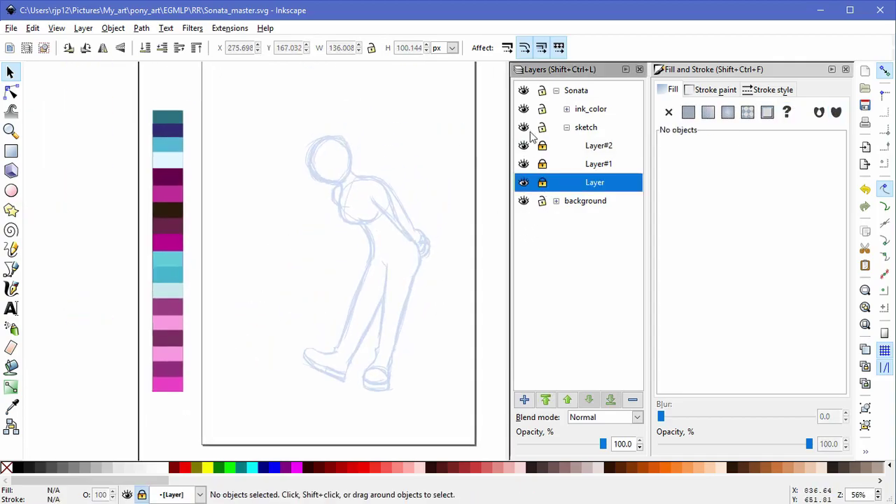
Step: Add a new layer directly above Layer#2 in the sketch group
left_click(593, 145)
left_click(526, 400)
key("Return")
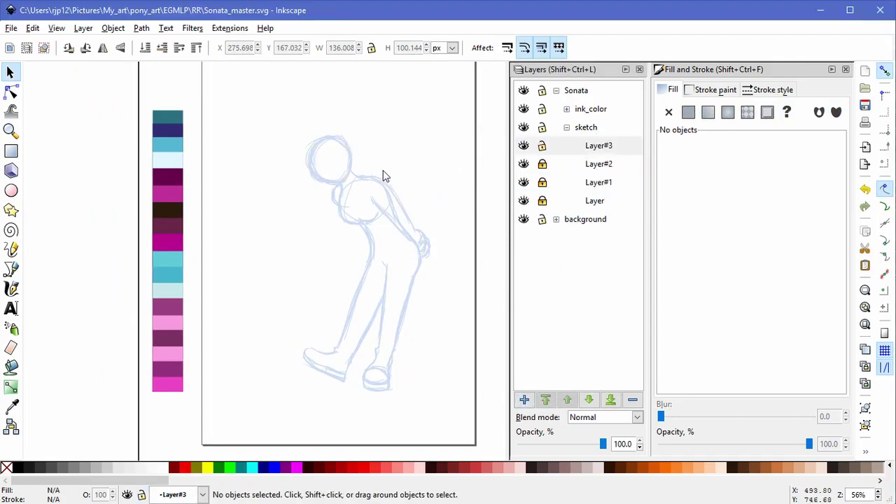
Step: Use a test stroke across the head to switch the calligraphy colour to a darker blue, and delete the stroke
scroll(381, 172, "up", 2)
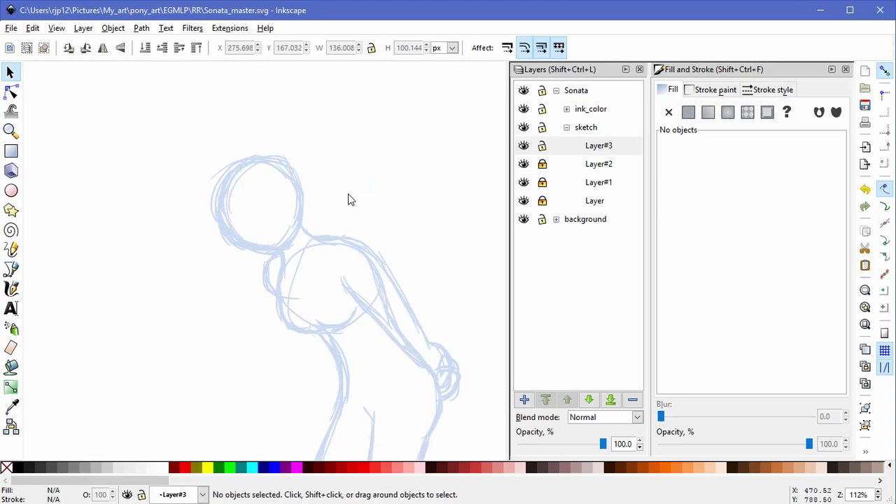
left_click(12, 289)
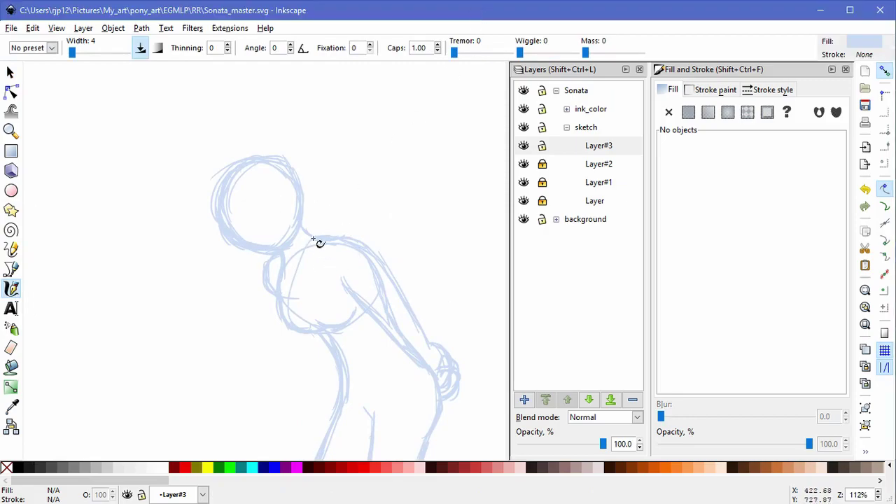
scroll(316, 210, "up", 2)
left_click_drag(264, 175, 202, 261)
key("s")
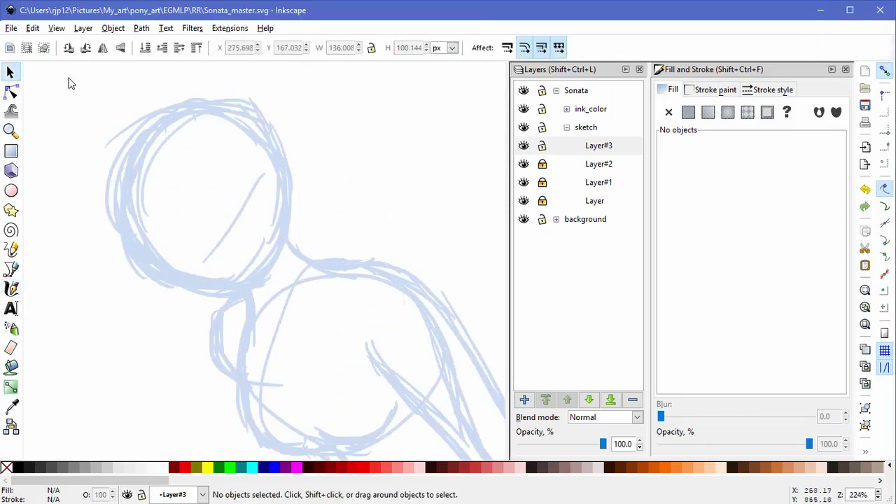
left_click(236, 213)
key("Delete")
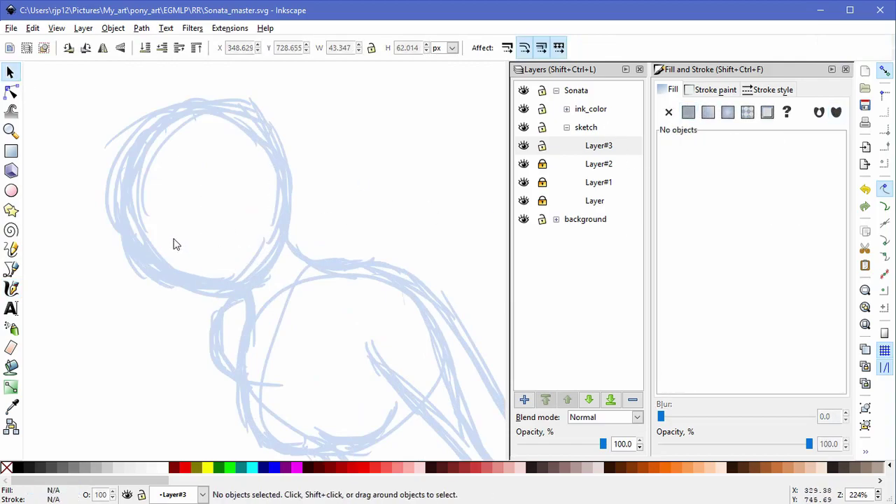
Step: Sketch the face outline on Layer#3 over the head circle, narrowing the jaw to a chin that extends below it
key("c")
left_click_drag(123, 177, 156, 264)
key("ctrl+z")
left_click_drag(126, 171, 172, 277)
left_click_drag(132, 234, 204, 311)
left_click_drag(160, 272, 239, 314)
mouse_move(281, 168)
left_mouse_down()
mouse_move(259, 296)
mouse_move(236, 313)
left_mouse_up()
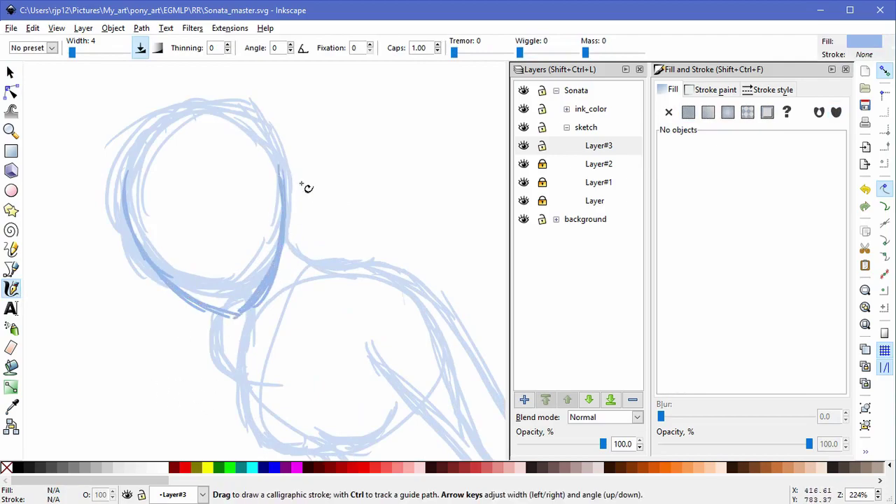
mouse_move(160, 136)
left_mouse_down()
mouse_move(248, 132)
mouse_move(274, 236)
mouse_move(254, 305)
mouse_move(201, 323)
left_mouse_up()
Step: Select all the face outline strokes and rotate them slightly
left_click(13, 72)
key("ctrl+a")
left_click(255, 298)
left_click(278, 284)
left_click_drag(280, 289, 293, 257)
left_click(376, 210)
Step: Try to rescale the face outline from its edges, and undo the last changes
mouse_move(369, 361)
left_mouse_down()
mouse_move(75, 133)
mouse_move(78, 82)
left_mouse_up()
left_click_drag(291, 322, 299, 313)
left_click(239, 119)
left_click_drag(214, 95, 217, 95)
left_click_drag(212, 312, 213, 313)
left_click_drag(303, 207, 303, 211)
left_click(286, 260)
left_click(339, 221)
key("ctrl+z")
key("ctrl+z")
key("ctrl+z")
Step: Rotate and resize the whole face outline to fit over the head circle
left_click_drag(368, 351, 81, 84)
left_click(296, 196)
left_click_drag(299, 311, 274, 329)
left_click_drag(304, 206, 304, 207)
left_click(320, 343)
key("ctrl+a")
mouse_move(214, 318)
left_mouse_down()
mouse_move(216, 310)
mouse_move(215, 327)
left_mouse_up()
left_click(229, 301)
left_click_drag(304, 320, 317, 300)
left_click_drag(297, 208, 283, 223)
left_click(362, 256)
Step: Darken the fill of all face outline strokes to 7da6e3ff and return to the Calligraphy tool
key("ctrl+a")
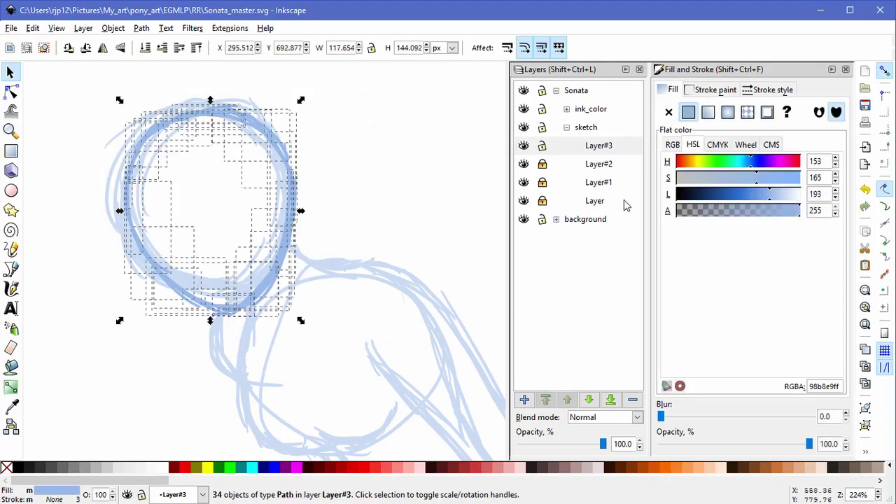
left_click(360, 262)
key("c")
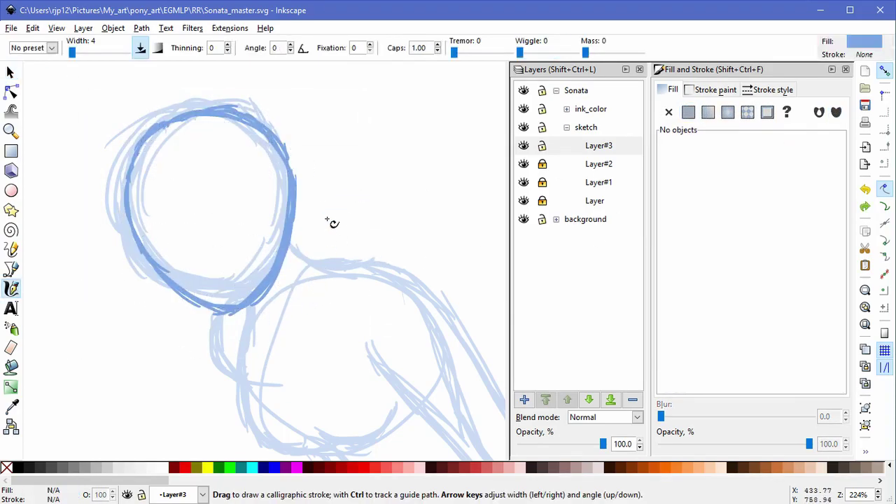
Step: Add a layer above Layer#3 and sketch the right-hand upper eyelid as a curve with flared lashes
left_click(524, 399)
key("Return")
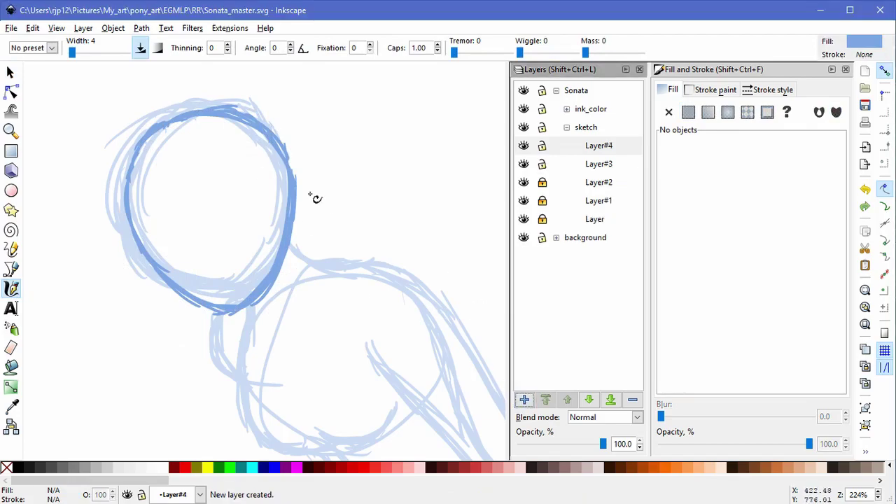
scroll(261, 198, "up", 1)
mouse_move(211, 226)
left_mouse_down()
mouse_move(259, 165)
mouse_move(274, 171)
left_mouse_up()
left_click_drag(237, 189, 298, 172)
left_click_drag(286, 172, 315, 161)
mouse_move(297, 191)
left_mouse_down()
mouse_move(309, 180)
mouse_move(289, 179)
mouse_move(286, 190)
left_mouse_up()
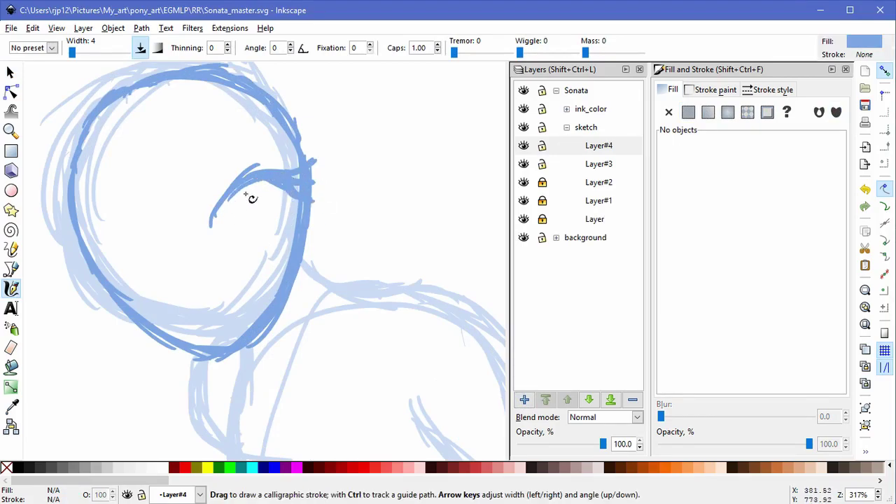
Step: Try a copy of the lashed eyelid on the opposite side of the face, and delete it
left_click(11, 74)
mouse_move(241, 170)
left_mouse_down()
mouse_move(231, 159)
mouse_move(139, 175)
left_mouse_up()
mouse_move(214, 215)
left_mouse_down()
mouse_move(137, 211)
mouse_move(114, 183)
left_mouse_up()
left_click_drag(83, 128, 112, 183)
key("Delete")
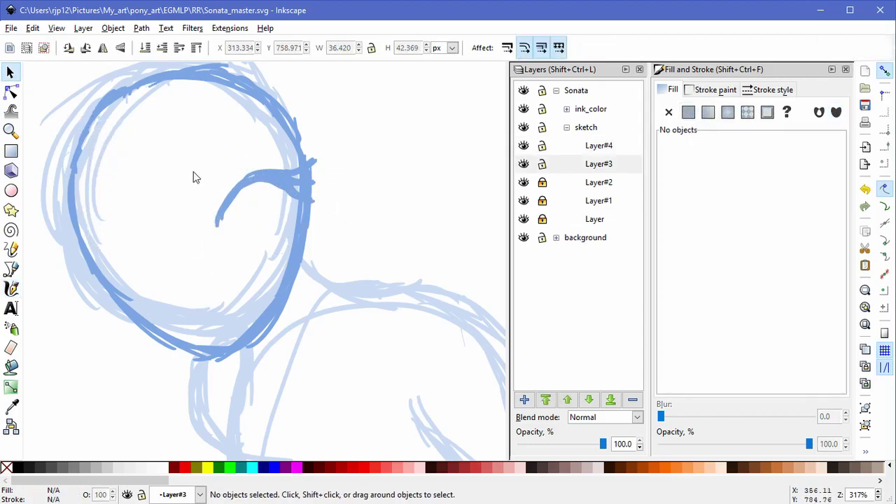
Step: Lock Layer#3 and scale the eyelid group down so its lashes sit inside the face outline
mouse_move(191, 145)
left_mouse_down()
mouse_move(327, 270)
mouse_move(348, 263)
mouse_move(201, 144)
left_mouse_up()
left_click(342, 181)
left_click(542, 165)
left_click(291, 185)
left_click_drag(322, 154, 297, 170)
left_click(289, 202)
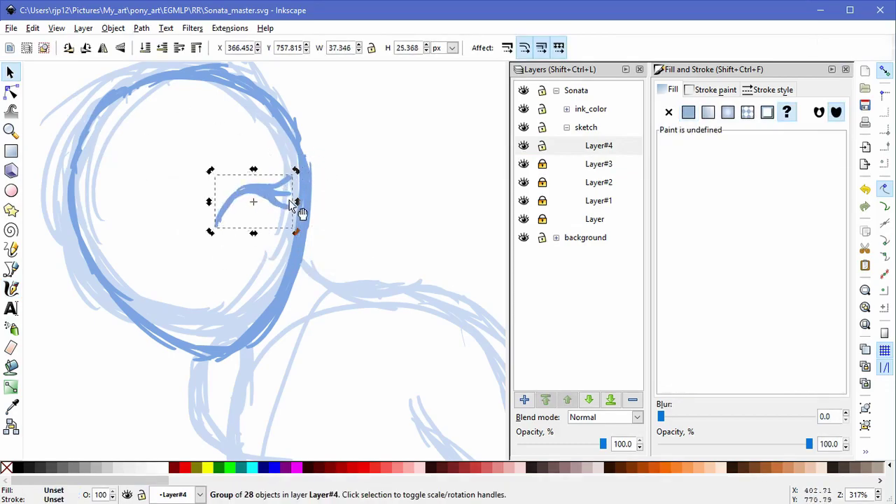
Step: Flip a copy of the eyelid horizontally, and position and tilt it on the opposite side of the face
left_click(103, 47)
left_click_drag(255, 192, 142, 201)
left_click_drag(99, 180, 90, 224)
left_click_drag(168, 226, 173, 224)
left_click_drag(89, 254, 83, 252)
Step: Fine-tune the rotation, size and position of the right-hand eyelid within the face outline
left_click(302, 197)
left_click(287, 203)
left_click_drag(297, 230, 305, 224)
left_click(275, 190)
left_click_drag(283, 186, 296, 168)
left_click_drag(271, 187, 276, 183)
left_click(204, 316)
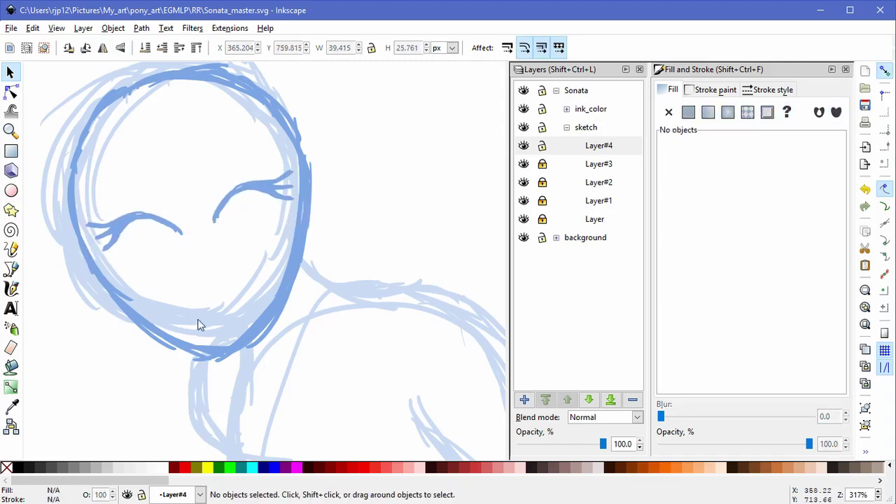
Step: Add a new layer above Layer#4 and lock Layer#4
key("c")
key("shift+ctrl+n")
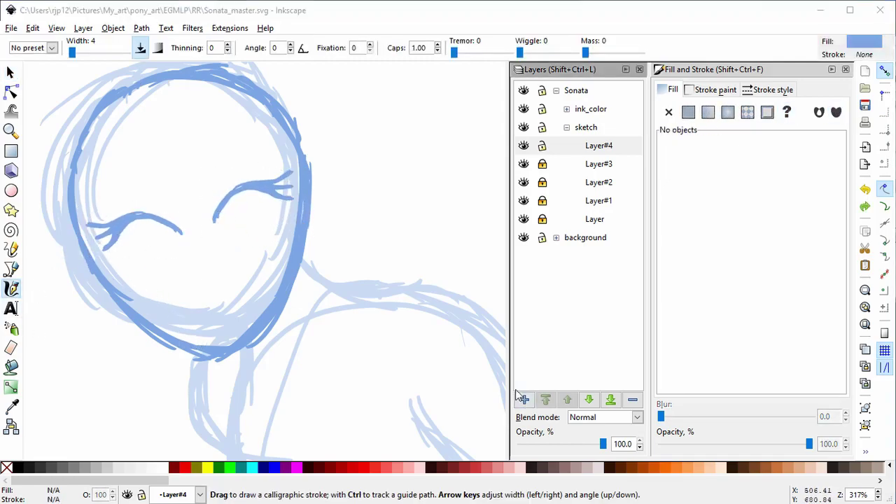
key("Return")
Step: Sketch a round eye under the right-hand eyelid, and redraw its iris and pupil after undoing the first version
scroll(261, 218, "up", 1)
left_click_drag(205, 203, 255, 236)
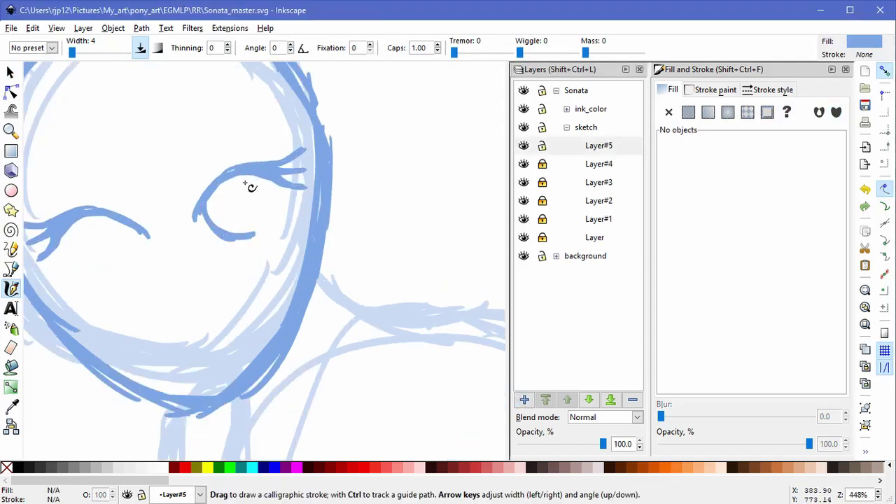
mouse_move(206, 207)
left_mouse_down()
mouse_move(242, 203)
mouse_move(235, 234)
mouse_move(228, 189)
mouse_move(237, 228)
left_mouse_up()
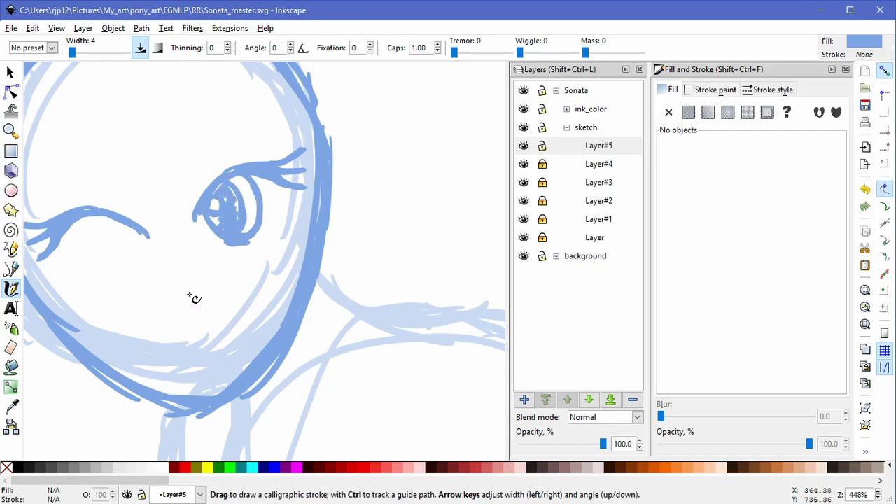
key("ctrl+z")
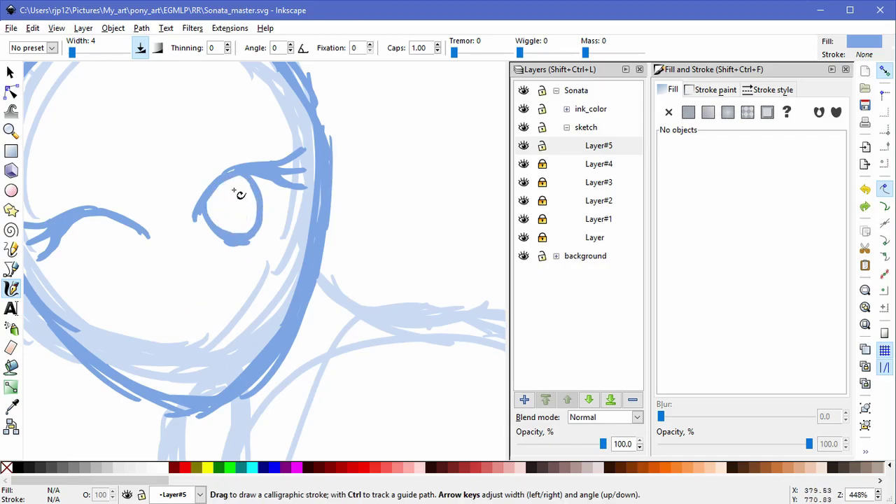
mouse_move(213, 216)
left_mouse_down()
mouse_move(234, 181)
mouse_move(219, 197)
mouse_move(229, 189)
mouse_move(240, 217)
left_mouse_up()
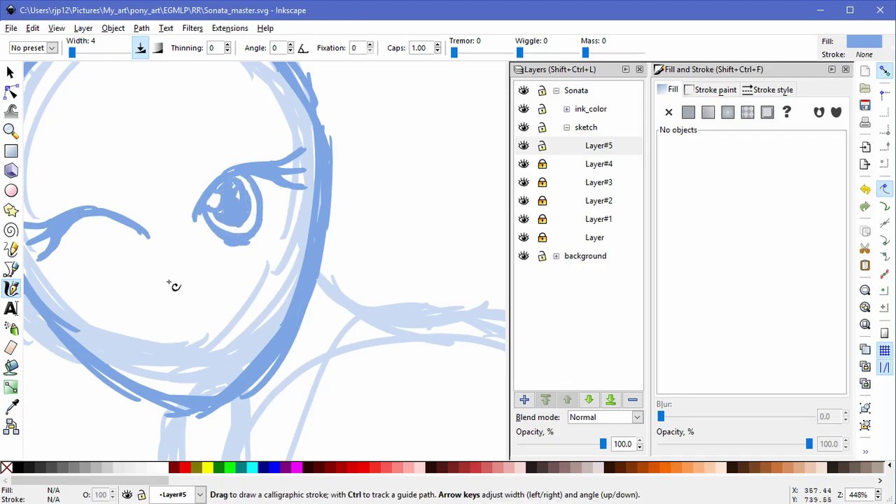
Step: Pull the surplus strokes away from the eye's lower edge and delete them
left_click(9, 77)
mouse_move(184, 165)
left_mouse_down()
mouse_move(272, 256)
mouse_move(236, 289)
mouse_move(219, 326)
left_mouse_up()
left_click(261, 248)
left_click_drag(232, 244, 223, 331)
left_click_drag(262, 347, 159, 268)
key("Delete")
Step: Resize, rotate and reposition the eye strokes to fit beneath the right-hand eyelid
left_click_drag(285, 260, 180, 151)
left_click(251, 207)
left_click_drag(269, 207, 269, 212)
left_click_drag(233, 248, 227, 249)
left_click_drag(253, 215, 252, 214)
left_click_drag(265, 167, 255, 177)
left_click_drag(256, 212, 256, 203)
left_click(255, 203)
left_click(257, 280)
left_click_drag(272, 257, 168, 140)
mouse_move(257, 237)
left_mouse_down()
mouse_move(271, 253)
mouse_move(262, 221)
left_mouse_up()
left_click(193, 305)
Step: Group the eye strokes and fit a copy of the eye under the left-hand eyelid
left_click_drag(278, 261, 183, 155)
key("ctrl+g")
mouse_move(265, 211)
left_mouse_down()
mouse_move(123, 249)
mouse_move(121, 234)
left_mouse_up()
left_click_drag(133, 194, 128, 203)
left_click_drag(125, 227, 120, 224)
left_click_drag(92, 274, 93, 278)
left_click_drag(115, 257, 135, 255)
left_click(183, 283)
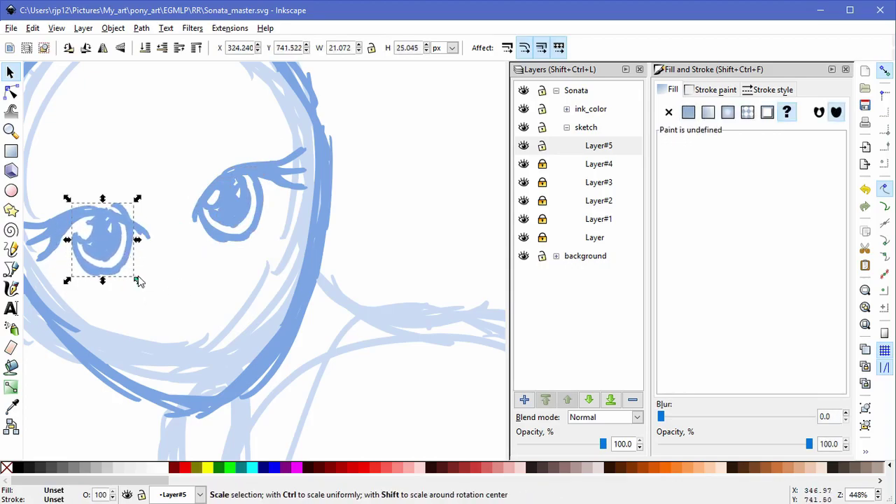
Step: Delete both trial eyes, keeping only the eyelids
left_click(151, 273)
left_click(105, 256)
key("Delete")
left_click(249, 234)
key("Delete")
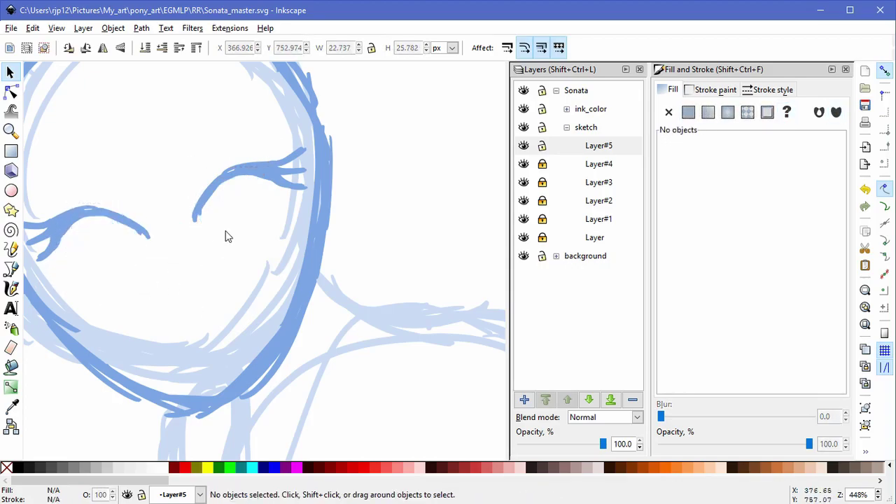
Step: Try a narrower eye with a filled pupil under the right-hand eyelid, and undo it
key("c")
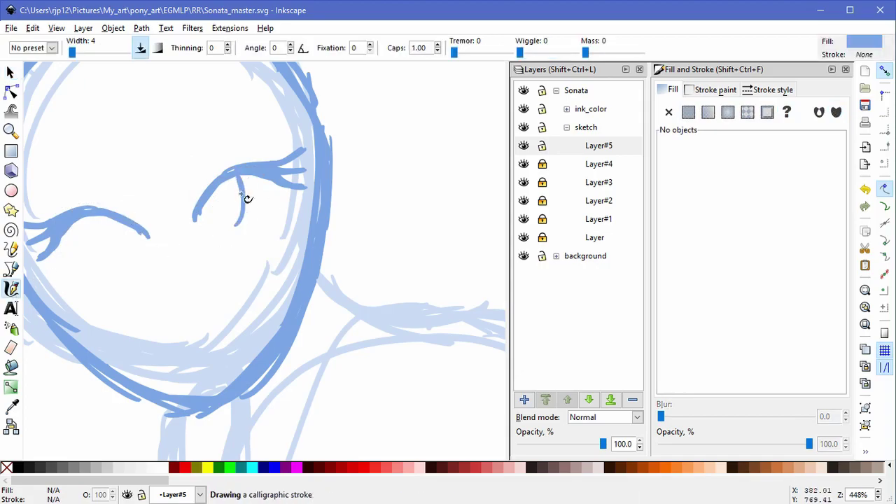
mouse_move(217, 214)
left_mouse_down()
mouse_move(224, 197)
mouse_move(220, 219)
left_mouse_up()
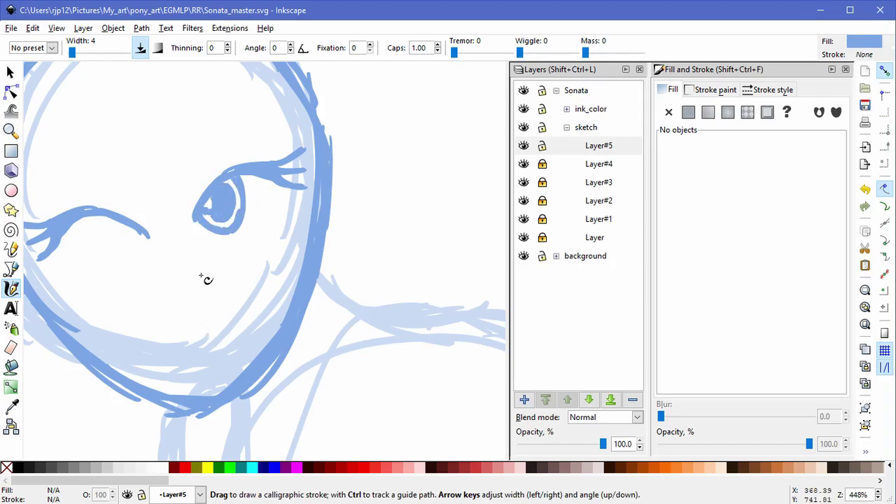
key("ctrl+z")
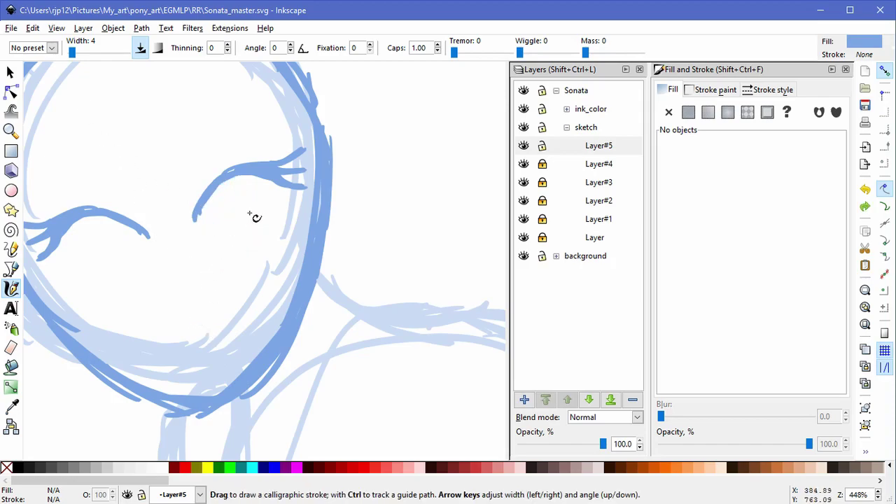
Step: Sketch the eye's outer edge below the right-hand lashes and an oval iris, redrawing the iris strokes once
left_click_drag(278, 173, 281, 214)
mouse_move(214, 193)
left_mouse_down()
mouse_move(218, 219)
mouse_move(235, 229)
left_mouse_up()
left_click_drag(224, 217, 247, 224)
key("ctrl+z")
key("ctrl+z")
left_click_drag(216, 187, 237, 227)
mouse_move(222, 214)
left_mouse_down()
mouse_move(237, 229)
mouse_move(246, 223)
left_mouse_up()
Step: Delete the surplus strokes around the iris of the right-hand eye
mouse_move(250, 176)
left_mouse_down()
mouse_move(266, 198)
mouse_move(238, 226)
mouse_move(242, 277)
left_mouse_up()
key("space")
key("Delete")
left_click_drag(266, 191, 258, 120)
key("Delete")
left_click_drag(230, 219, 223, 278)
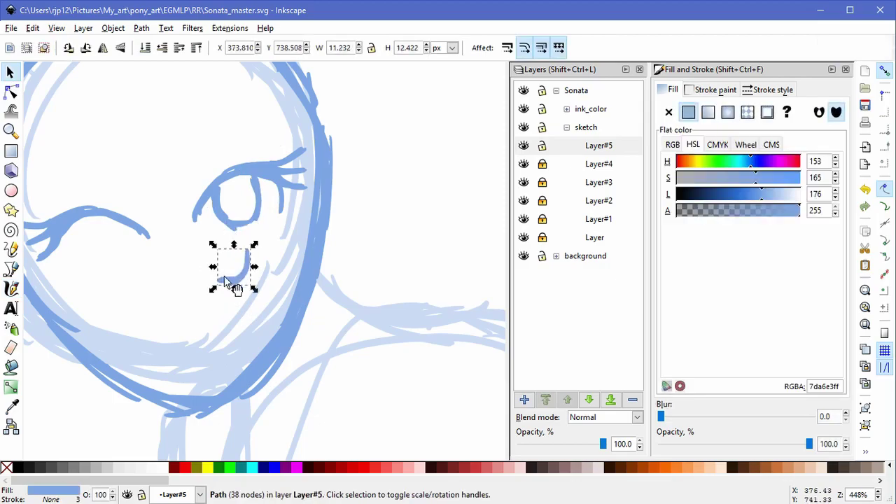
key("ctrl+z")
key("Escape")
left_click_drag(232, 226, 206, 300)
key("Delete")
Step: Draw a filled pupil inside the iris of the right-hand eye with calligraphic strokes
left_click(11, 291)
mouse_move(229, 180)
left_mouse_down()
mouse_move(245, 218)
mouse_move(231, 210)
mouse_move(241, 179)
mouse_move(242, 217)
mouse_move(220, 204)
mouse_move(239, 201)
mouse_move(258, 221)
mouse_move(228, 201)
mouse_move(245, 196)
mouse_move(232, 185)
mouse_move(236, 205)
mouse_move(235, 179)
mouse_move(242, 211)
left_mouse_up()
key("ctrl+z")
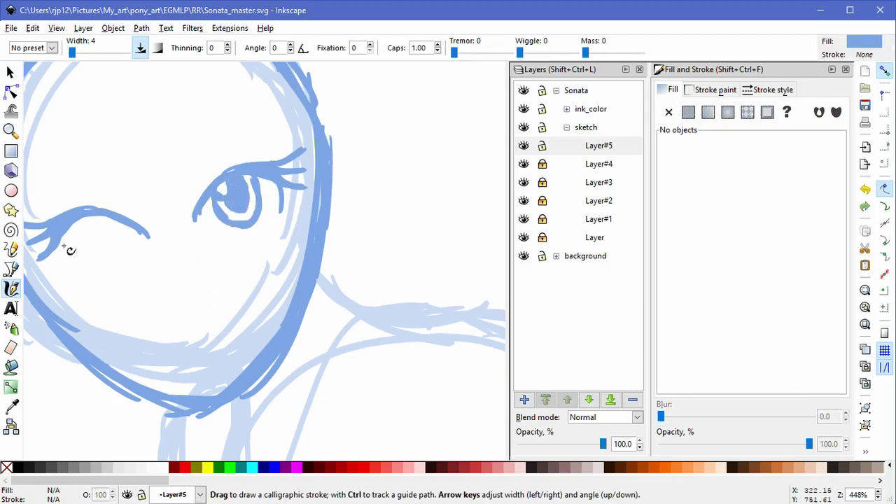
Step: Duplicate the right-hand eye's grouped iris and pupil and place the copy under the left-hand eyelid
key("s")
left_click_drag(264, 257, 185, 166)
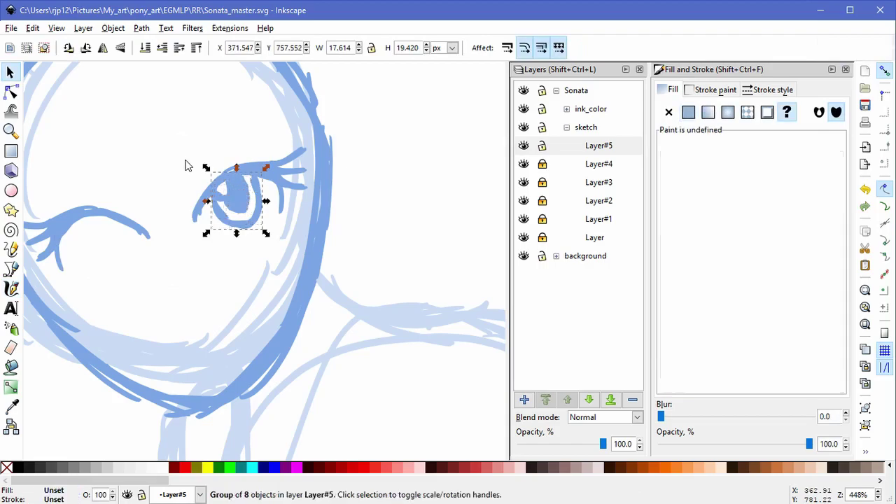
key("ctrl+d")
left_click_drag(252, 199, 113, 239)
left_click(113, 240)
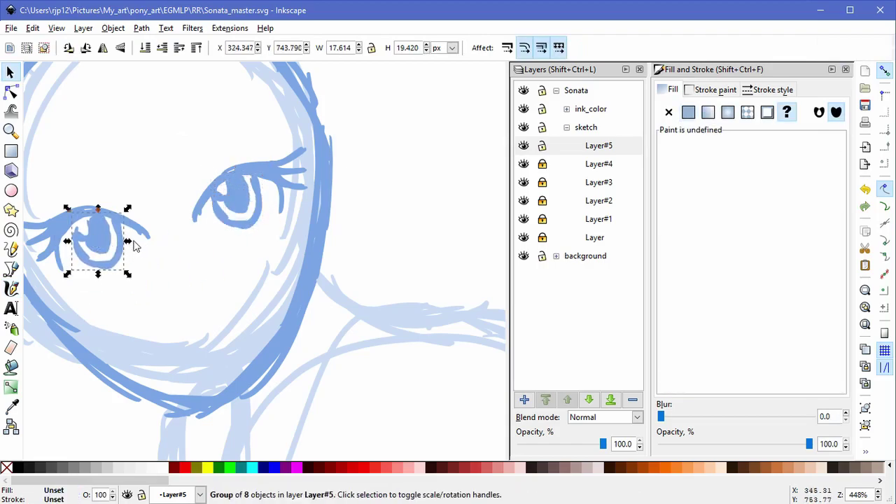
Step: Adjust the size and slant of the duplicated iris and fit it beneath the left-hand eyelid
left_click_drag(128, 272, 122, 276)
left_click_drag(121, 258, 115, 257)
left_click(173, 315)
left_click_drag(158, 289, 57, 200)
left_click(105, 247)
left_click_drag(93, 275, 69, 272)
left_click(60, 264)
left_click(211, 276)
Step: Lock Layer#5 and add a new layer above it inside the sketch group
left_click(12, 288)
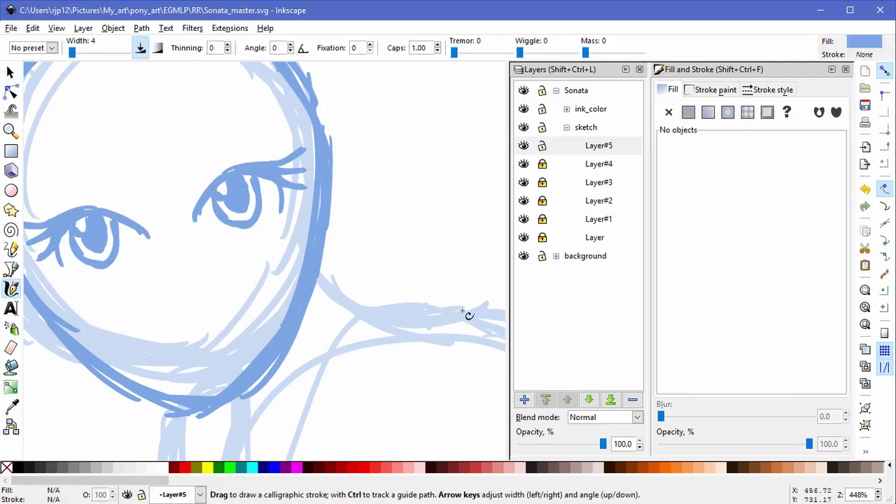
left_click(542, 147)
left_click(524, 399)
key("Return")
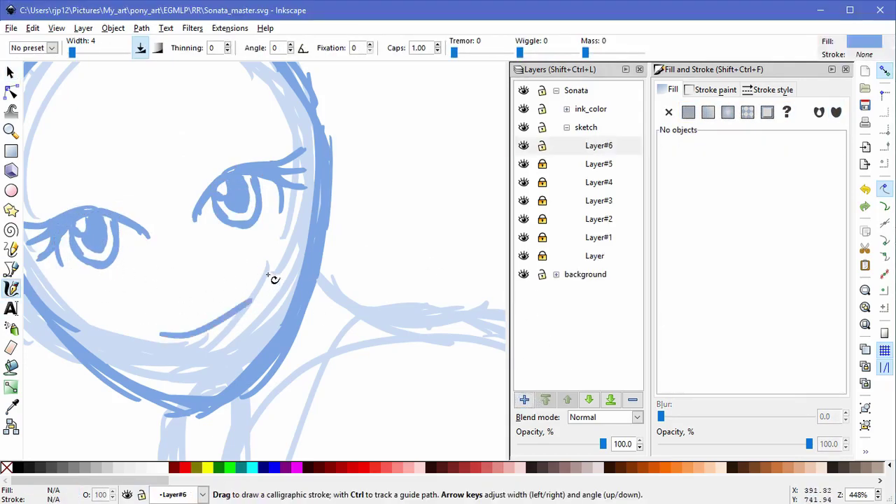
Step: Sketch a short vertical nose line and a curved mouth above the chin, undoing and redrawing the rough attempts
left_click_drag(176, 305, 208, 307)
key("ctrl+z")
left_click_drag(168, 270, 170, 288)
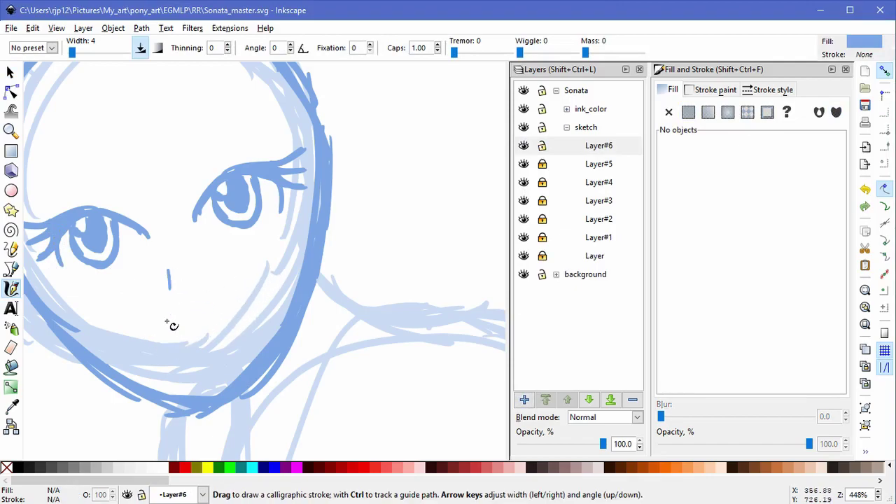
key("ctrl+z")
mouse_move(154, 335)
left_mouse_down()
mouse_move(223, 329)
mouse_move(223, 321)
mouse_move(227, 331)
mouse_move(231, 320)
mouse_move(208, 340)
mouse_move(243, 316)
mouse_move(208, 339)
left_mouse_up()
key("ctrl+z")
key("space")
Step: Rotate the mouth curve slightly and reposition it above the chin
left_click(204, 340)
left_click(209, 339)
left_click_drag(232, 316, 228, 309)
mouse_move(218, 328)
left_mouse_down()
mouse_move(234, 321)
mouse_move(223, 343)
left_mouse_up()
left_click(221, 328)
Step: Delete the vertical nose line between the eyes and mouth
left_click(172, 294)
left_click_drag(172, 294, 180, 288)
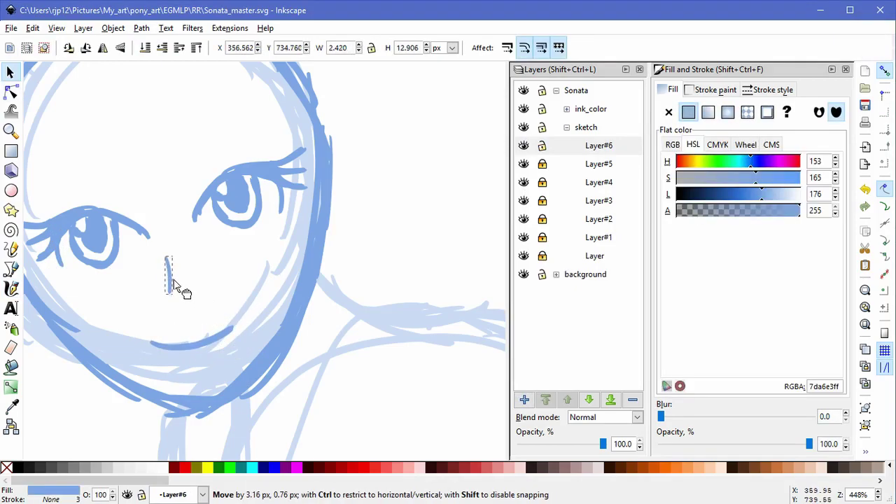
key("Delete")
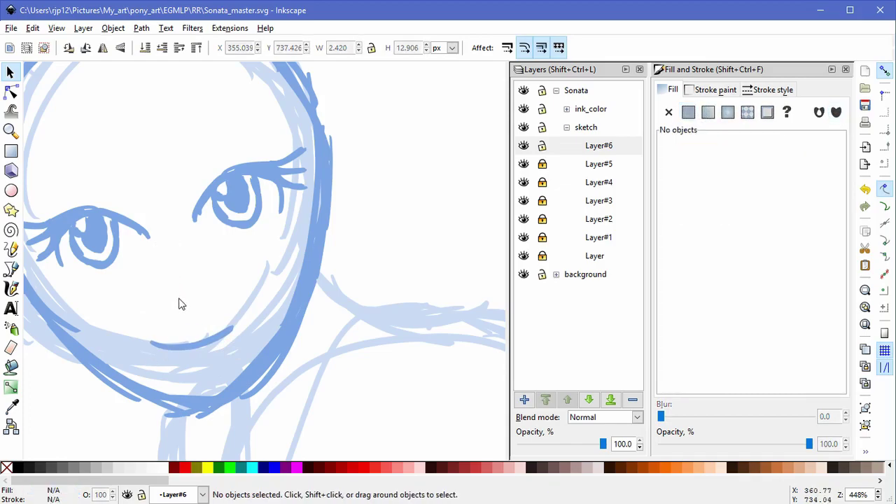
Step: Resize the mouth curve to about 32 px wide and 9 px high and raise it slightly
left_click(231, 326)
left_click_drag(241, 337, 248, 337)
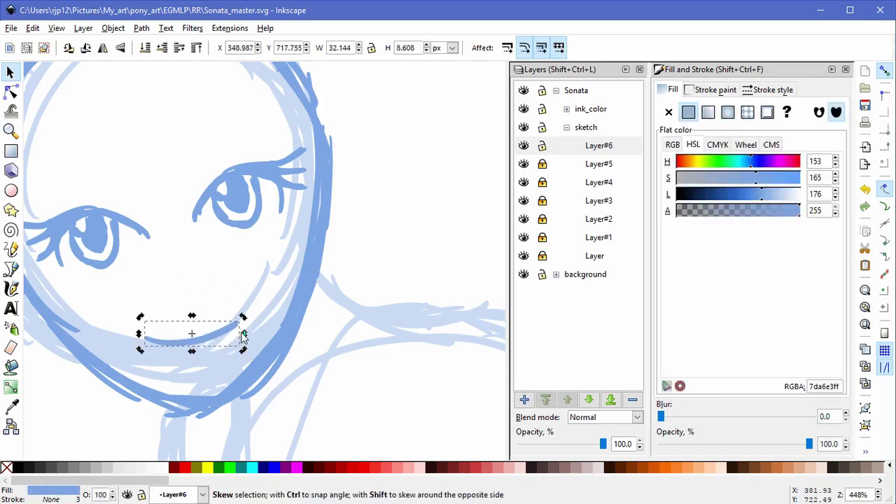
key("Escape")
Step: Draw a short horizontal nose stroke and a curved eyebrow above each eye, undoing the unsuitable brow strokes
key("c")
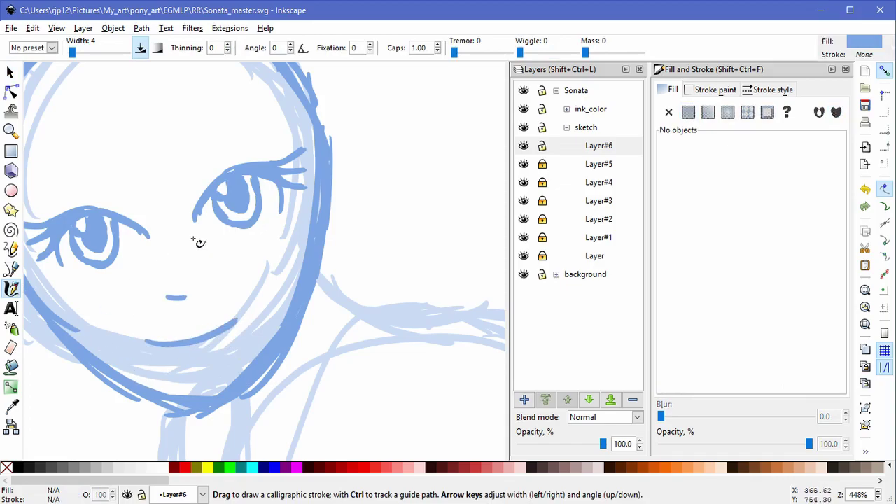
left_click_drag(201, 152, 253, 133)
key("ctrl+z")
mouse_move(192, 173)
left_mouse_down()
mouse_move(265, 124)
mouse_move(364, 124)
left_mouse_up()
key("ctrl+z")
left_click_drag(97, 176, 189, 161)
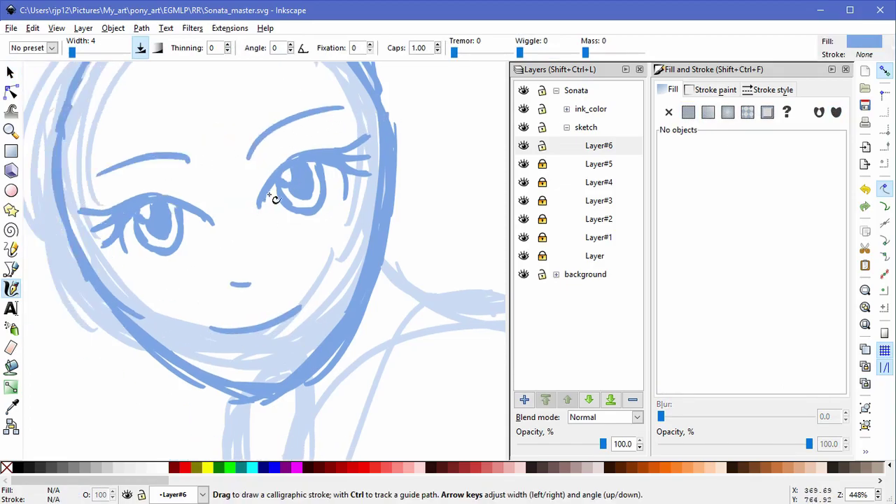
Step: Move both eyebrows closer to the eyes and nudge the nose stroke down slightly
left_click_drag(272, 195, 245, 238)
key("s")
left_click(148, 200)
left_click_drag(169, 210, 184, 221)
left_click(173, 204)
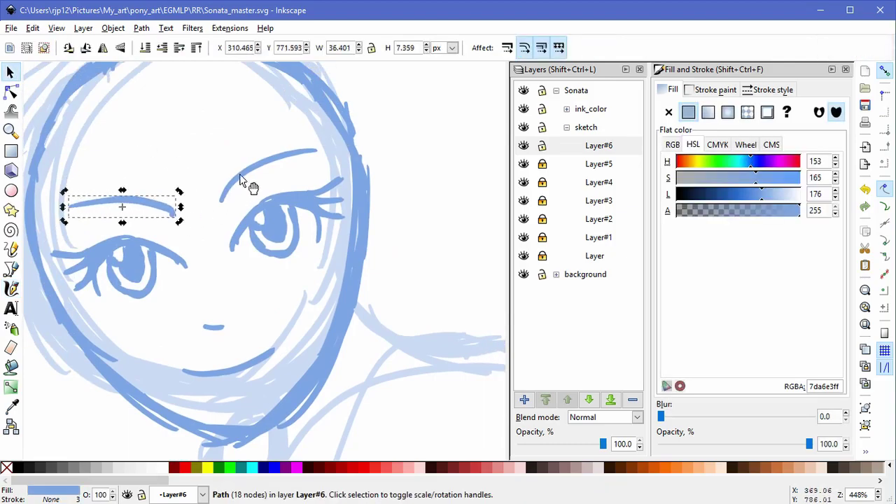
left_click_drag(242, 176, 243, 182)
left_click_drag(170, 205, 168, 215)
left_click(209, 238)
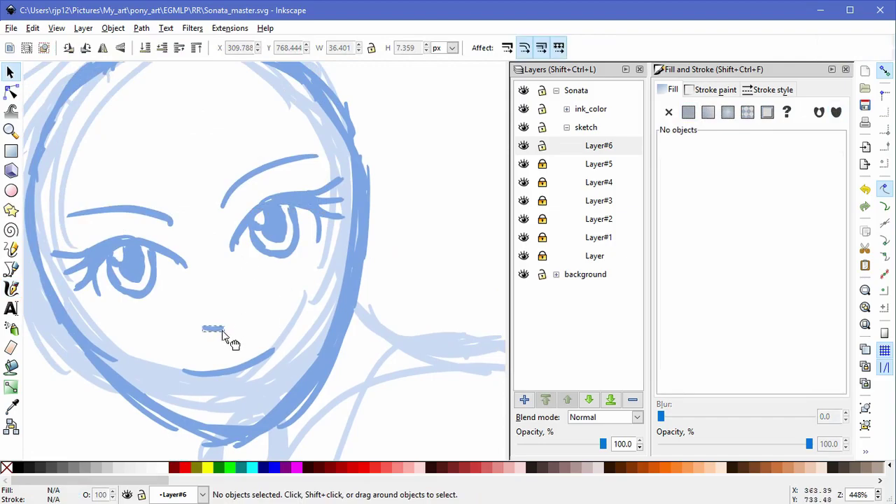
left_click_drag(222, 331, 224, 334)
left_click(313, 318)
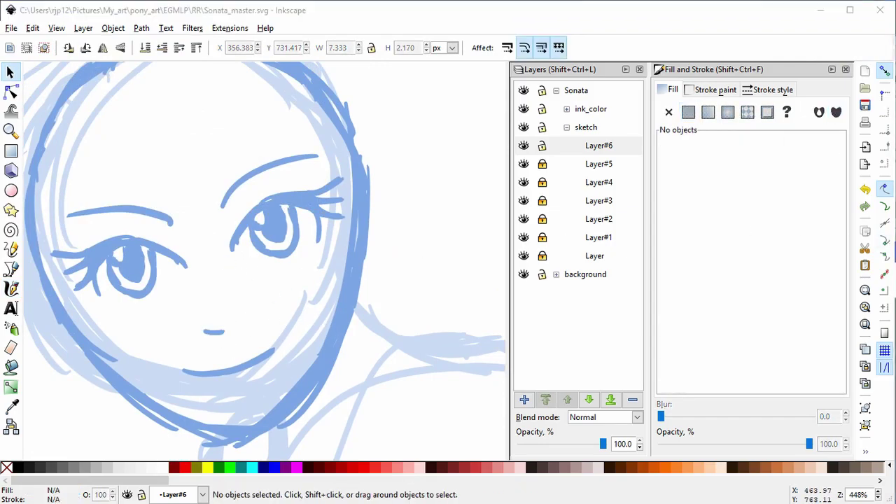
Step: Unlock Layer#5 and Layer#4 and slightly enlarge the eyes together with their lids and lashes
left_click(361, 287)
left_click(541, 164)
left_click(542, 182)
left_click_drag(371, 286, 212, 163)
left_click_drag(218, 306, 144, 196)
left_click_drag(431, 236, 271, 243)
left_click_drag(391, 311, 417, 322)
left_click_drag(380, 248, 365, 244)
key("Escape")
Step: Select the left-hand eye with its lid and lashes and shift it slightly toward the nose and down
left_click_drag(56, 246, 283, 362)
key("Escape")
left_click_drag(29, 238, 261, 339)
left_click_drag(225, 272, 230, 275)
Step: Move the right-hand eye with its lid and lashes slightly down, leaving the eyebrow out of the selection
left_click_drag(245, 150, 443, 307)
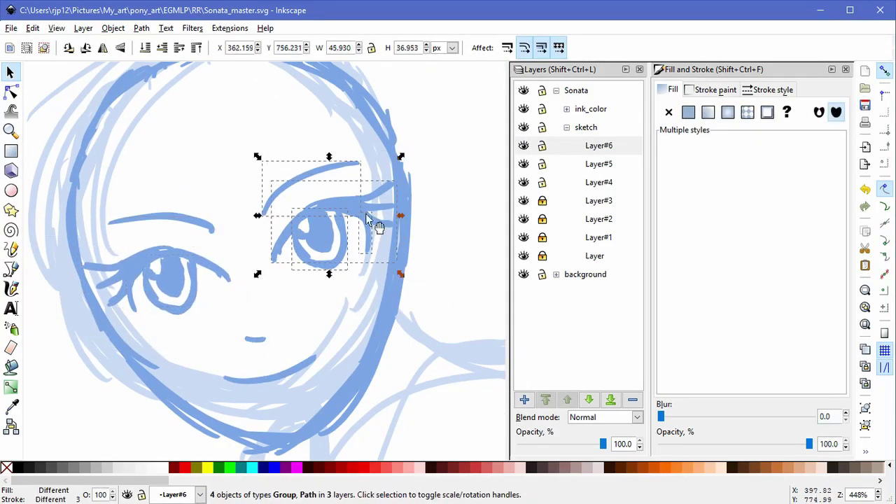
key("Escape")
left_click_drag(366, 281, 306, 288)
left_click_drag(359, 215, 357, 223)
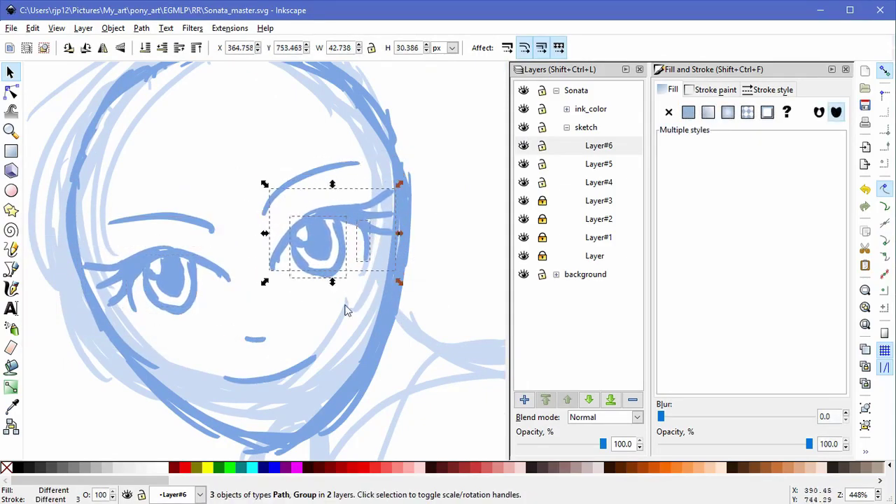
Step: Lock Layer#6, Layer#5 and Layer#4, check Layer#3 by toggling its visibility, and unlock Layer#3
key("Escape")
left_click(541, 146)
left_click(542, 165)
left_click(541, 183)
left_click(525, 202)
left_click(524, 202)
left_click(542, 201)
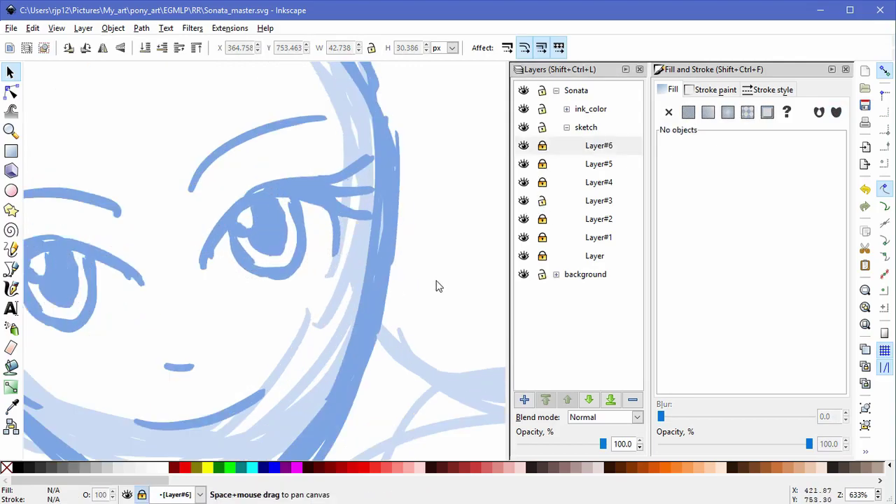
Step: Stretch the face outline to about 118 px wide and 153 px high and raise it around the facial features
scroll(427, 301, "down", 3)
left_click_drag(452, 370, 175, 140)
left_click_drag(301, 371, 304, 385)
key("Escape")
left_click_drag(352, 332, 350, 318)
key("ctrl+z")
key("Escape")
left_click_drag(424, 396, 183, 137)
left_click_drag(369, 309, 369, 297)
key("Escape")
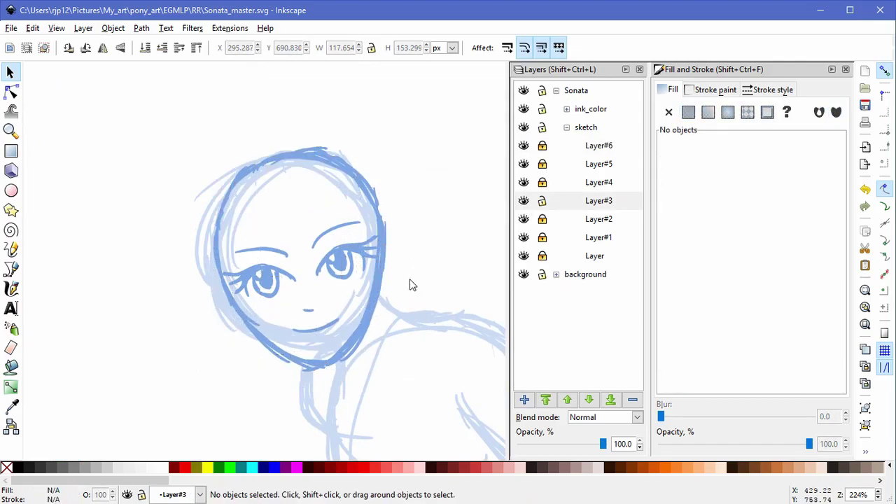
Step: Skew the face outline slightly at the chin and shift it a little to the left
left_click_drag(452, 420, 152, 114)
left_click(372, 339)
left_click_drag(303, 374, 311, 373)
left_click_drag(360, 327, 354, 326)
key("Escape")
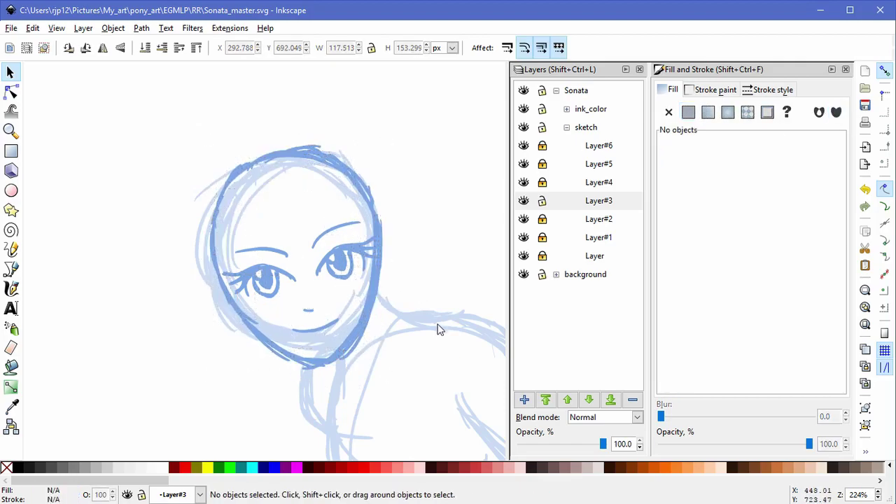
Step: Shorten the face outline to about 148 px high and realign it around the eyes and mouth
left_click_drag(441, 377, 149, 118)
left_click_drag(382, 298, 385, 301)
left_click(429, 272)
left_click_drag(442, 383, 148, 120)
left_click_drag(299, 376, 300, 368)
left_click_drag(370, 300, 371, 305)
left_click(405, 264)
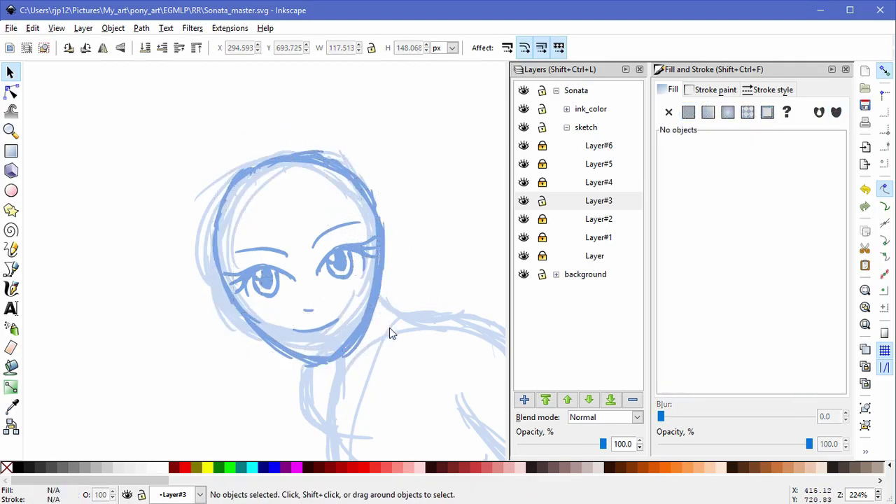
Step: Scale the face outline strokes to about 112 px wide and 146 px high, group them and reposition the outline
left_click_drag(421, 409, 220, 126)
left_click_drag(386, 372, 383, 369)
key("ctrl+g")
left_click_drag(376, 334, 379, 331)
key("Escape")
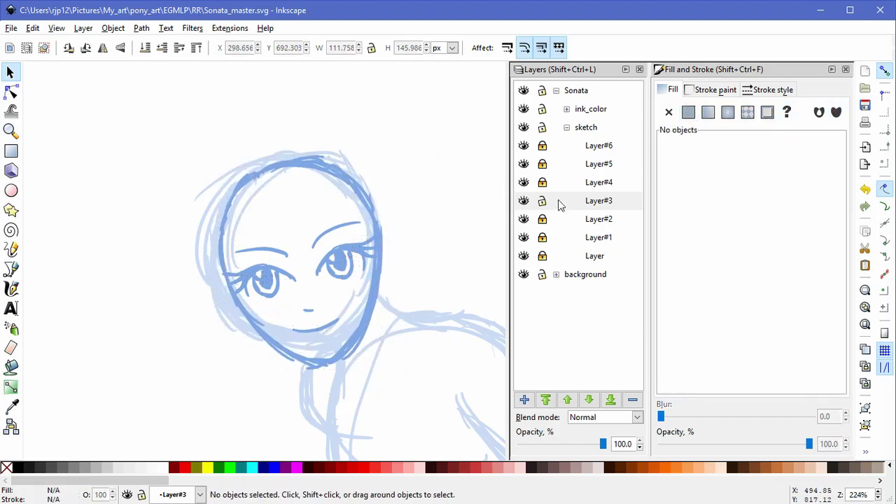
Step: Lock Layer#3 and add a new layer above Layer#6 in the sketch group
left_click(541, 200)
left_click(596, 146)
left_click(524, 400)
key("Return")
Step: Draw the parted bangs across the forehead and the hair strands framing both sides of the face
left_click(11, 289)
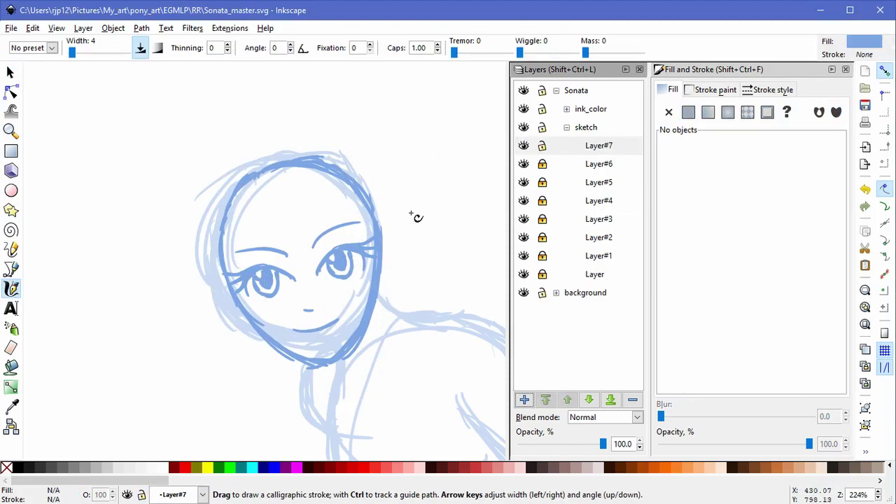
mouse_move(303, 240)
left_mouse_down()
mouse_move(370, 192)
mouse_move(223, 231)
left_mouse_up()
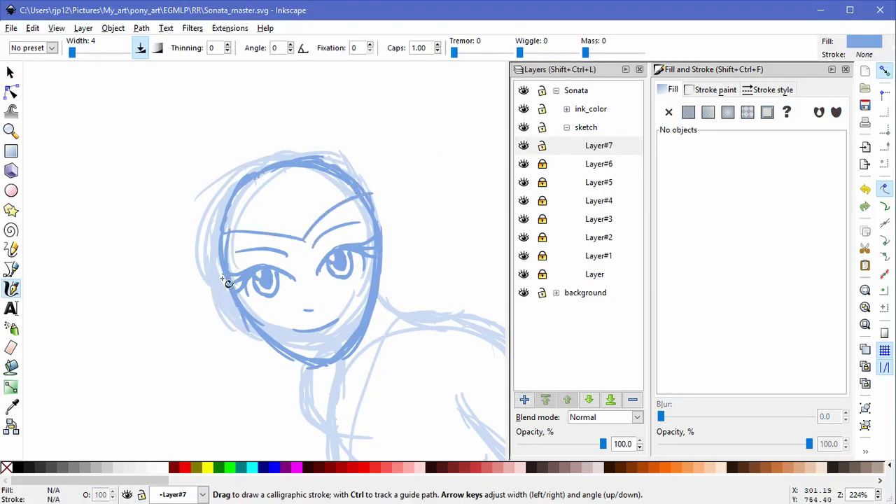
left_click_drag(214, 231, 253, 347)
left_click_drag(367, 185, 387, 331)
left_click_drag(366, 179, 385, 305)
Step: Sketch the hair's outer contour over the crown and reinforce the bangs with extra calligraphic strokes
left_click_drag(223, 230, 225, 182)
left_click_drag(223, 217, 237, 172)
left_click_drag(310, 145, 372, 202)
mouse_move(329, 144)
left_mouse_down()
mouse_move(256, 156)
mouse_move(229, 190)
left_mouse_up()
left_click_drag(273, 224, 241, 228)
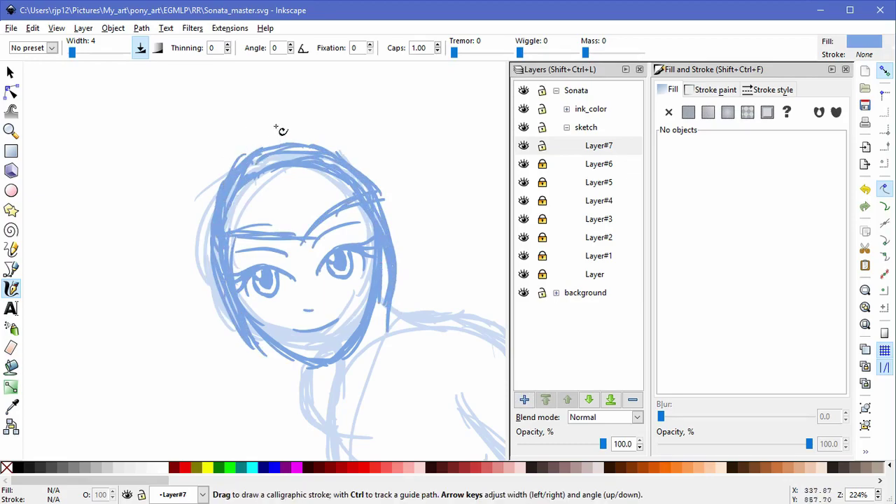
Step: Draw the ponytail's large arc rising from the crown and curving down behind the head, redrawing it after undoing attempts
key("z")
left_click(10, 289)
left_click_drag(278, 128, 317, 156)
mouse_move(321, 168)
left_mouse_down()
mouse_move(175, 101)
mouse_move(235, 120)
mouse_move(142, 257)
left_mouse_up()
key("ctrl+z")
key("ctrl+z")
key("ctrl+z")
mouse_move(324, 163)
left_mouse_down()
mouse_move(233, 133)
mouse_move(186, 308)
left_mouse_up()
Step: Move the ponytail's large arc slightly up and to the left so it meets the crown
scroll(232, 183, "down", 1)
left_click(10, 73)
left_click_drag(274, 100, 262, 95)
left_click(11, 288)
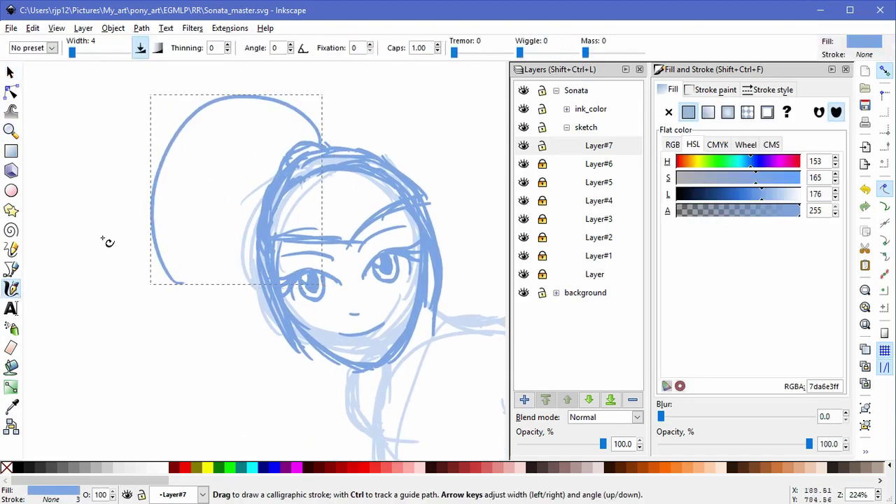
Step: Draw the ponytail's inner edge beside the face and extend its outer edge downward, undoing the first strokes
left_click_drag(263, 153, 253, 350)
left_click_drag(176, 269, 191, 200)
key("ctrl+z")
key("ctrl+z")
mouse_move(285, 85)
left_mouse_down()
mouse_move(264, 293)
mouse_move(282, 300)
left_mouse_up()
left_click_drag(166, 135, 243, 316)
left_click_drag(243, 316, 211, 249)
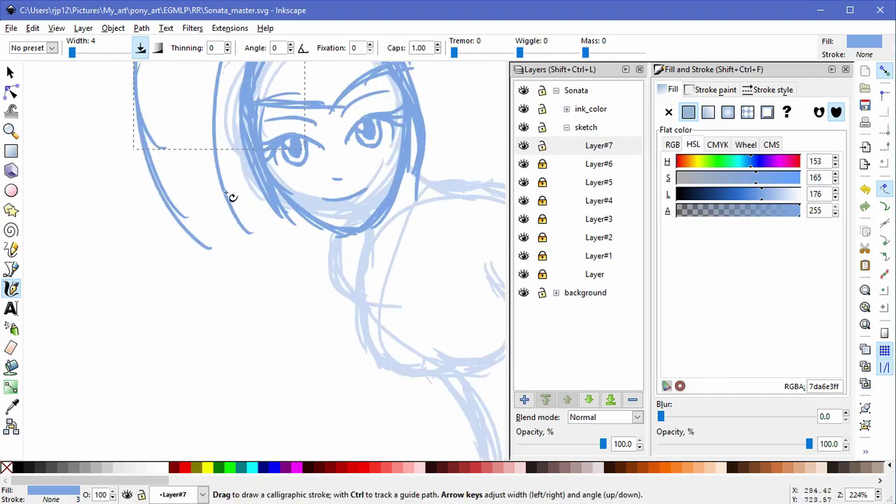
Step: Continue both ponytail edges into a lower bend that sweeps outward to a pointed tip
left_click_drag(219, 184, 282, 271)
mouse_move(243, 230)
left_mouse_down()
mouse_move(206, 383)
mouse_move(204, 373)
left_mouse_up()
left_click_drag(179, 222, 231, 291)
left_click_drag(210, 248, 196, 367)
mouse_move(219, 275)
left_mouse_down()
mouse_move(196, 392)
mouse_move(276, 284)
mouse_move(266, 259)
left_mouse_up()
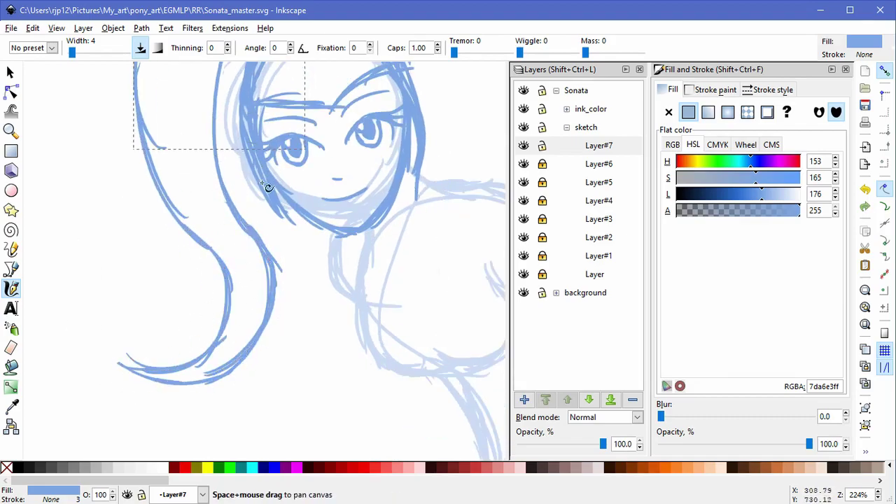
Step: Reinforce the ponytail's inner and outer edges with additional overlapping strokes
left_click_drag(239, 158, 264, 286)
left_click_drag(291, 149, 238, 273)
left_click_drag(264, 174, 278, 355)
left_click_drag(168, 191, 208, 362)
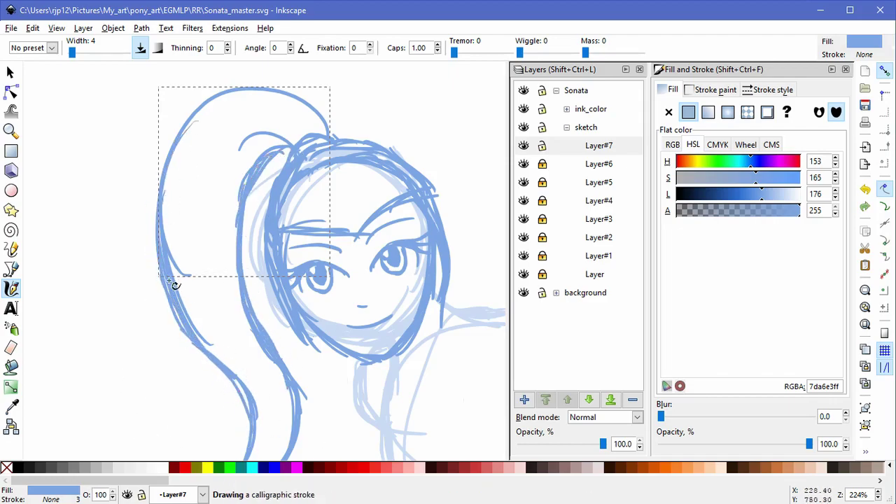
Step: Delete the surplus arc where the ponytail's inner edge leaves the head and draw a replacement stroke there
key("s")
key("Escape")
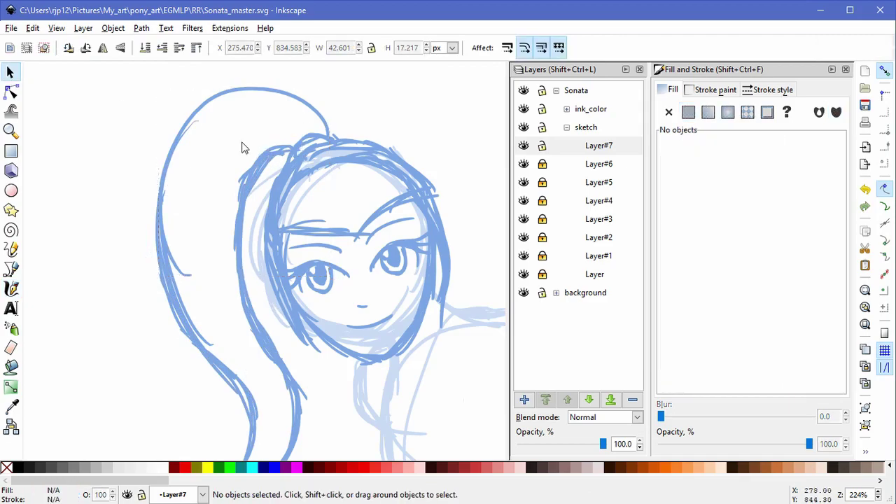
left_click(11, 289)
left_click_drag(284, 145, 213, 172)
left_click_drag(300, 360, 199, 301)
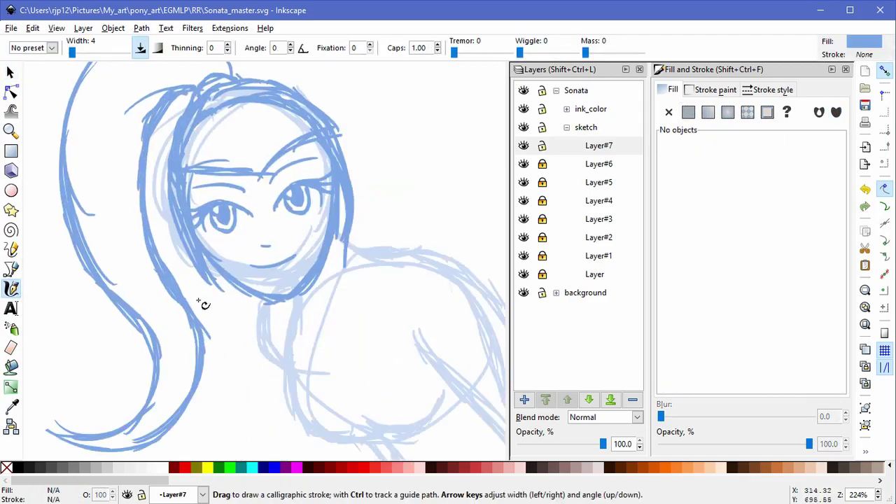
Step: Select all the ponytail strokes, enlarge them to about 156 px wide and 354 px high, and reposition them at the crown
scroll(240, 318, "down", 1)
left_click(12, 73)
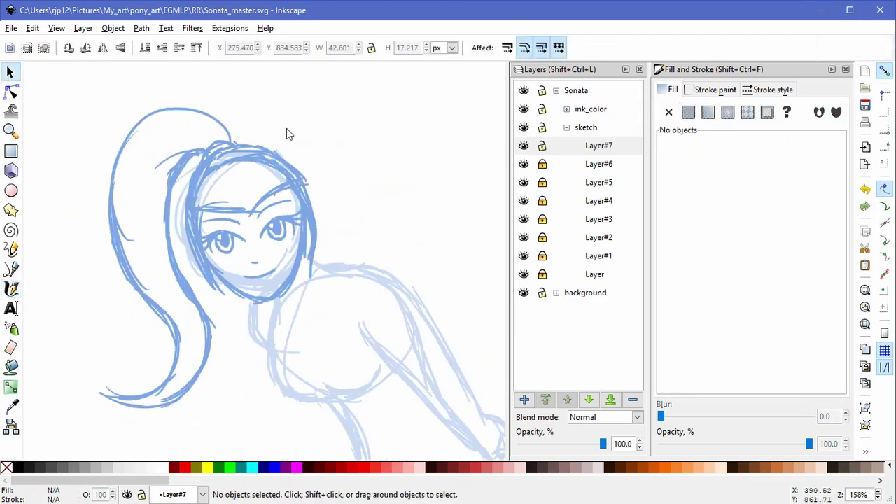
left_click_drag(286, 128, 342, 138)
mouse_move(152, 431)
left_mouse_down()
mouse_move(243, 296)
mouse_move(227, 225)
mouse_move(240, 157)
left_mouse_up()
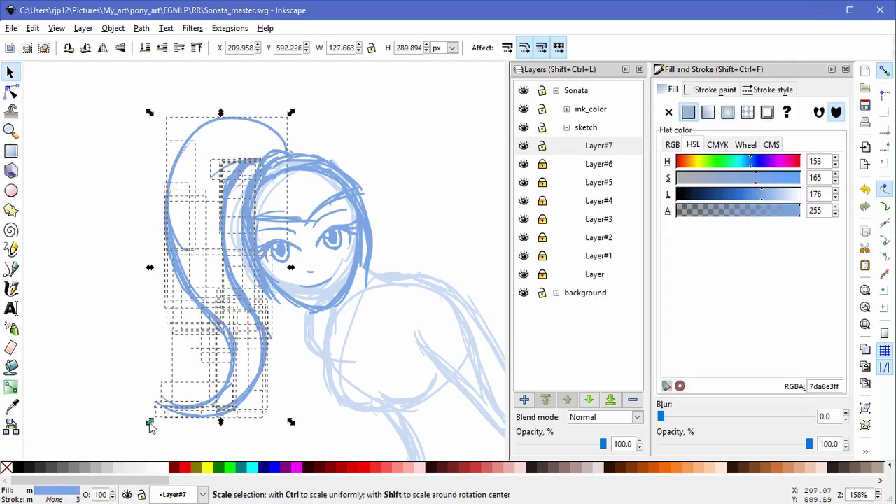
left_click_drag(152, 422, 122, 469)
left_click_drag(226, 189, 231, 185)
key("Escape")
left_click_drag(147, 334, 127, 292)
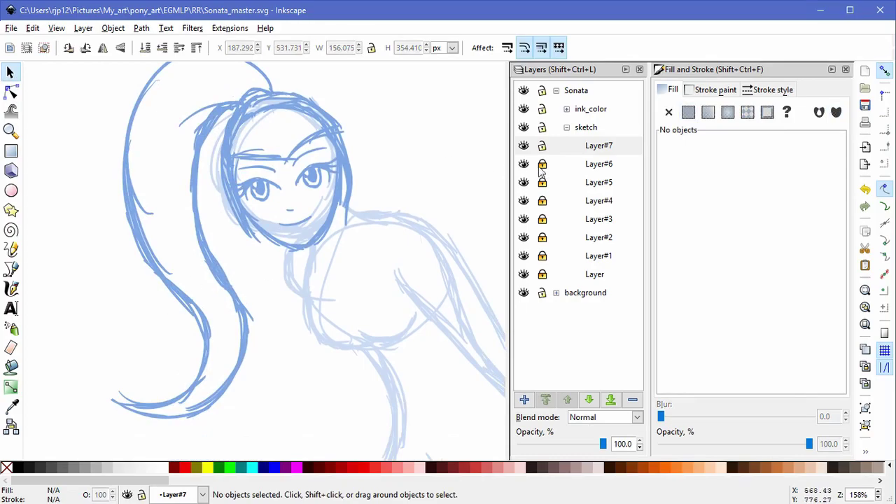
Step: Identify the head's strokes by toggling layer visibility, and unlock Layer#3 through Layer#6
left_click(525, 164)
left_click(525, 182)
left_click(525, 200)
left_click(526, 217)
left_click(524, 235)
left_click(524, 235)
left_click(542, 219)
left_click(541, 201)
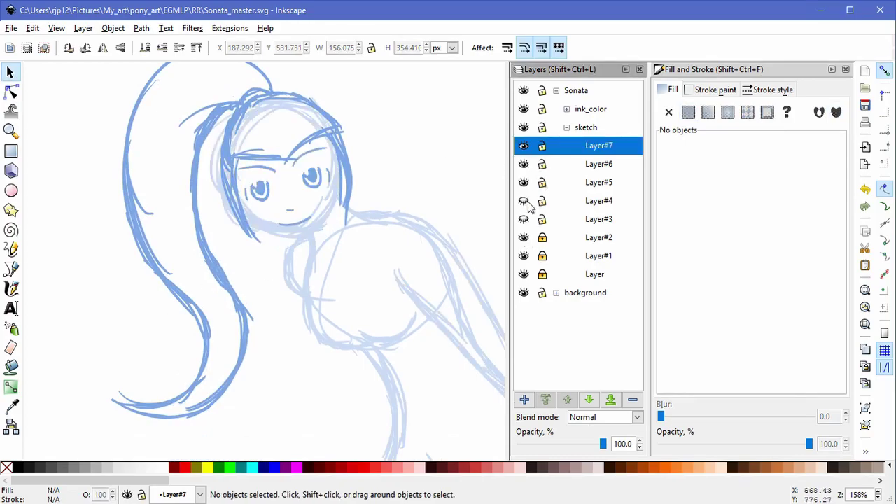
left_click(524, 201)
left_click(524, 219)
Step: Select all the head and hair strokes and nudge them slightly across the body sketch
scroll(305, 310, "down", 1)
left_click_drag(421, 412, 108, 110)
left_click_drag(335, 208, 339, 209)
key("Escape")
Step: Lock Layer#4 through Layer#7 so that only the face outline on Layer#3 stays editable
left_click(524, 218)
left_click(543, 200)
left_click(543, 182)
left_click(542, 163)
left_click(543, 146)
left_click(524, 218)
left_click(524, 200)
Step: Try to resize the face outline on Layer#3
left_click(321, 263)
key("Escape")
left_click(320, 262)
left_click_drag(340, 274, 308, 267)
key("ctrl+z")
left_click(349, 238)
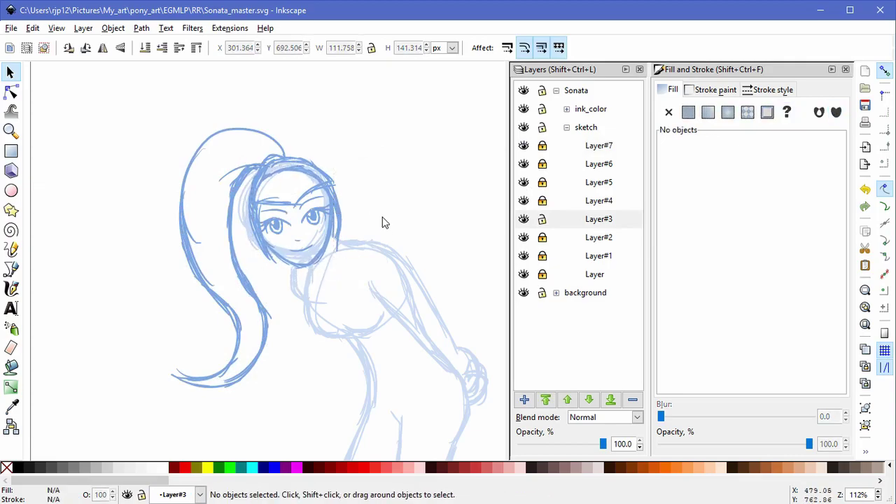
Step: Make only Layer#7 editable among the head layers and stretch its bangs strokes downward to about 106 px high
left_click_drag(434, 245, 378, 185)
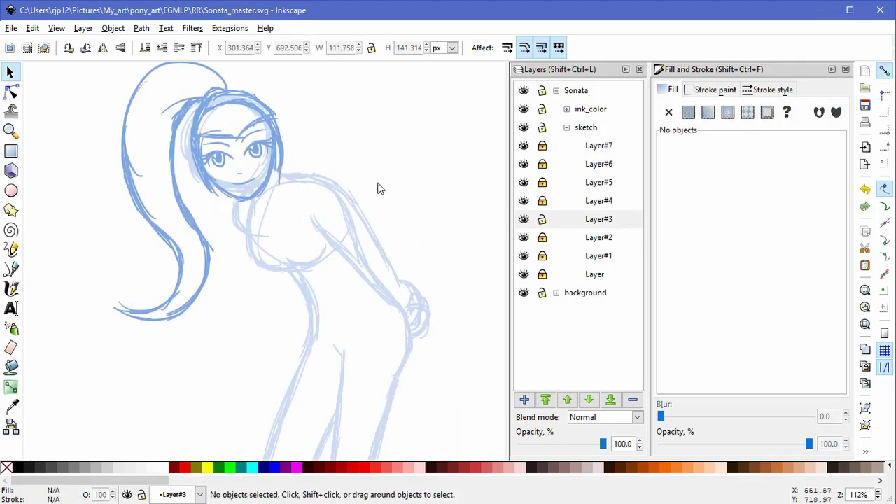
scroll(355, 184, "up", 2)
left_click_drag(251, 81, 342, 187)
left_click(543, 222)
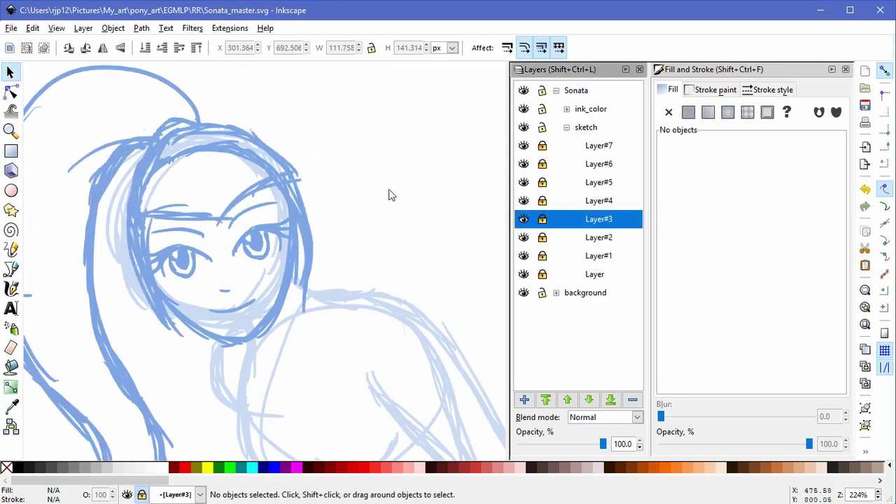
left_click_drag(337, 244, 105, 109)
mouse_move(360, 257)
left_mouse_down()
mouse_move(136, 163)
mouse_move(105, 109)
left_mouse_up()
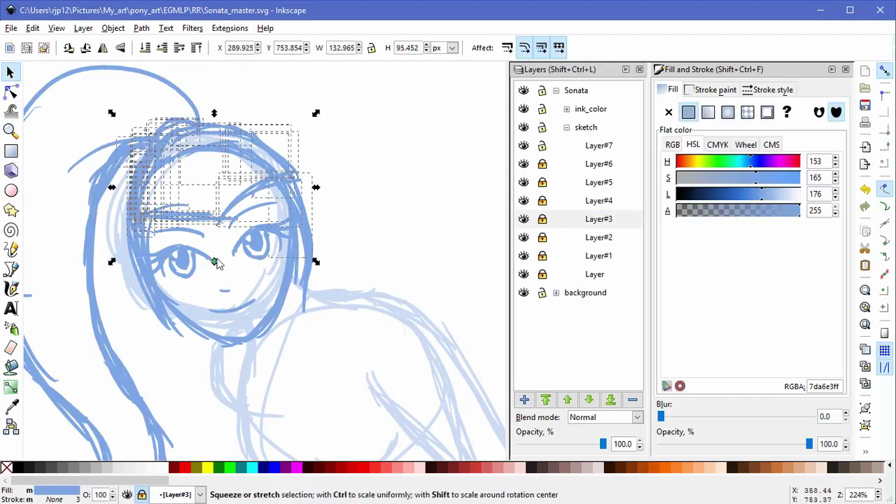
left_click_drag(350, 278, 105, 109)
left_click(369, 164)
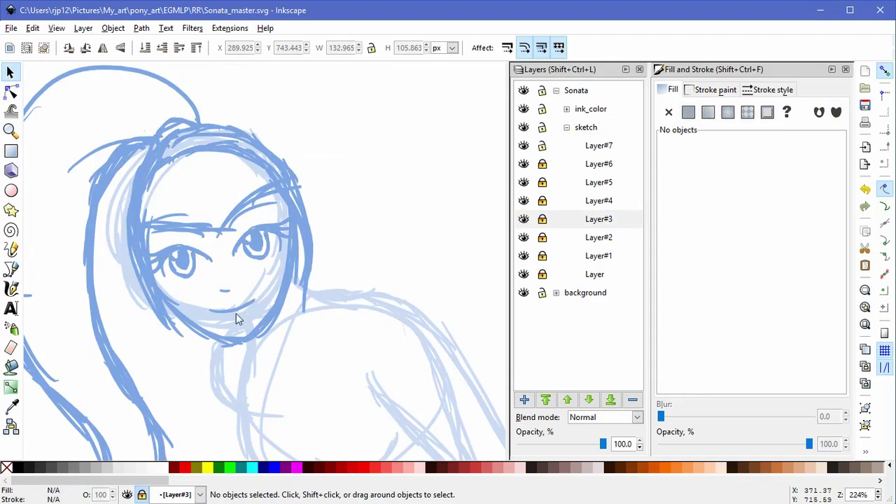
Step: Lock Layer#7 and add a new sketch layer above it
left_click(544, 147)
left_click(524, 400)
key("Return")
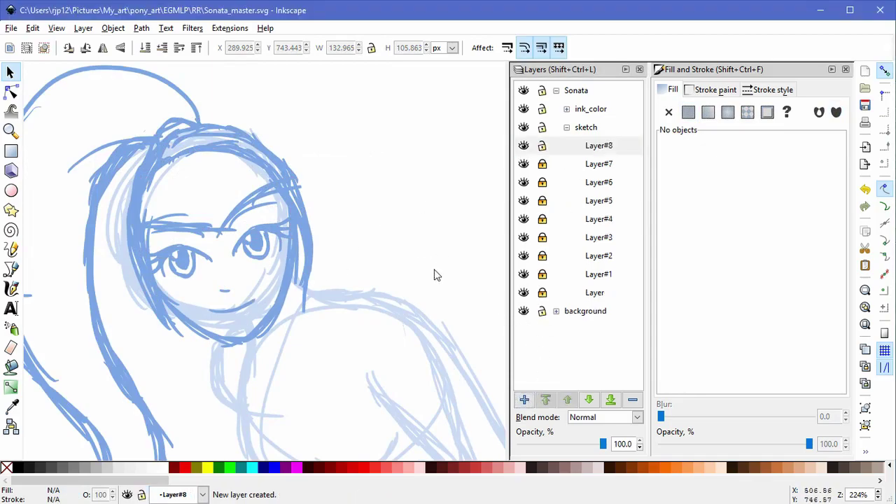
Step: Sketch the front and underside of the chest with calligraphic strokes, undoing the unwanted attempts
left_click_drag(216, 350, 190, 248)
left_click(12, 288)
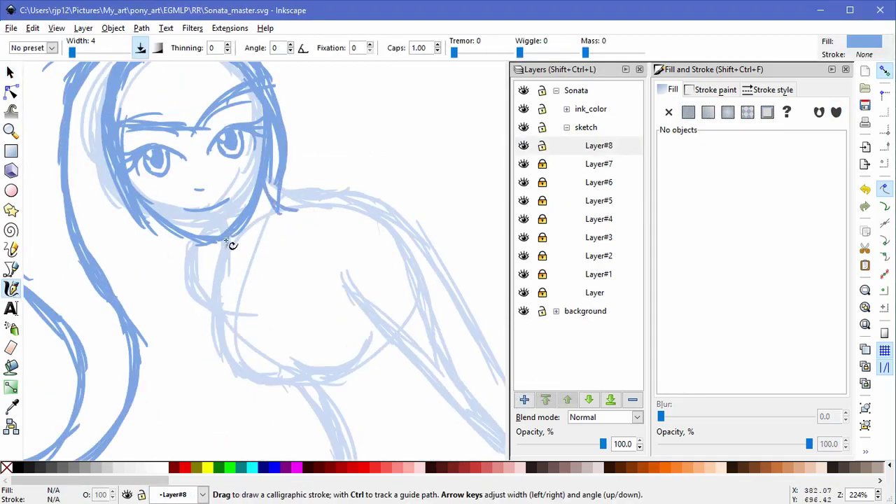
mouse_move(214, 275)
left_mouse_down()
mouse_move(216, 355)
mouse_move(268, 357)
mouse_move(217, 347)
left_mouse_up()
key("ctrl+z")
left_click_drag(287, 366, 368, 362)
key("ctrl+z")
key("ctrl+z")
key("ctrl+z")
mouse_move(291, 359)
left_mouse_down()
mouse_move(356, 333)
mouse_move(357, 352)
mouse_move(254, 260)
left_mouse_up()
key("ctrl+z")
key("ctrl+z")
key("ctrl+z")
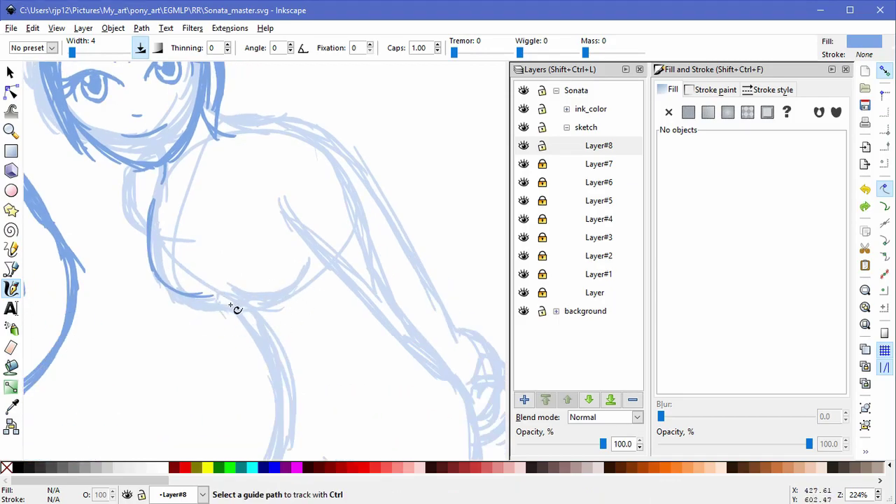
Step: Outline the far shoulder below the chin and the top edge of the near shoulder
scroll(219, 216, "up", 2)
scroll(219, 217, "left", 1)
left_click_drag(155, 213, 174, 259)
mouse_move(260, 159)
left_mouse_down()
mouse_move(204, 206)
mouse_move(217, 220)
mouse_move(262, 206)
mouse_move(306, 225)
left_mouse_up()
Step: Sketch the upper and lower edges of the near arm from the shoulder down toward the wrist
scroll(283, 225, "down", 3)
scroll(283, 225, "right", 2)
left_click_drag(248, 155, 379, 356)
left_click_drag(193, 214, 299, 322)
left_click_drag(256, 284, 359, 384)
key("ctrl+z")
key("ctrl+z")
left_click_drag(208, 208, 357, 374)
Step: Try to sketch the wrist line and hand over the rough hand shape at the hip
scroll(285, 202, "down", 2)
mouse_move(383, 326)
left_mouse_down()
mouse_move(411, 310)
mouse_move(401, 375)
left_mouse_up()
left_click_drag(423, 335, 410, 366)
left_click_drag(412, 309, 401, 343)
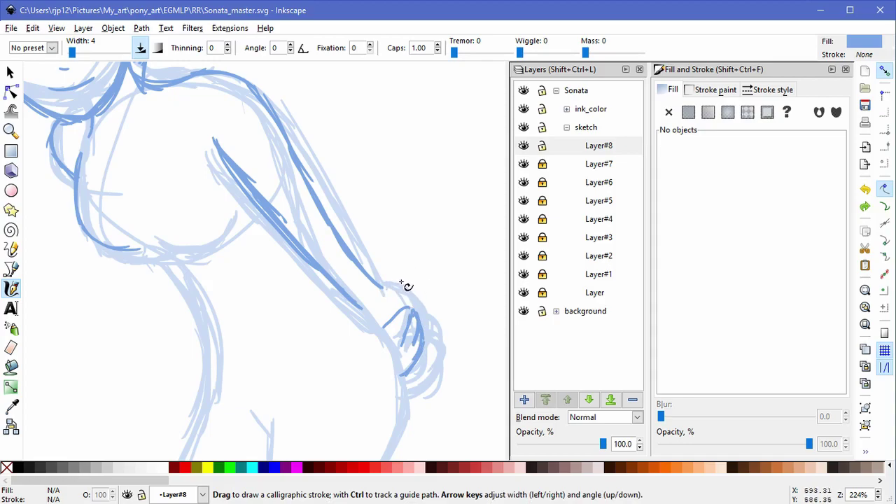
key("ctrl+z")
key("ctrl+z")
key("ctrl+z")
key("ctrl+z")
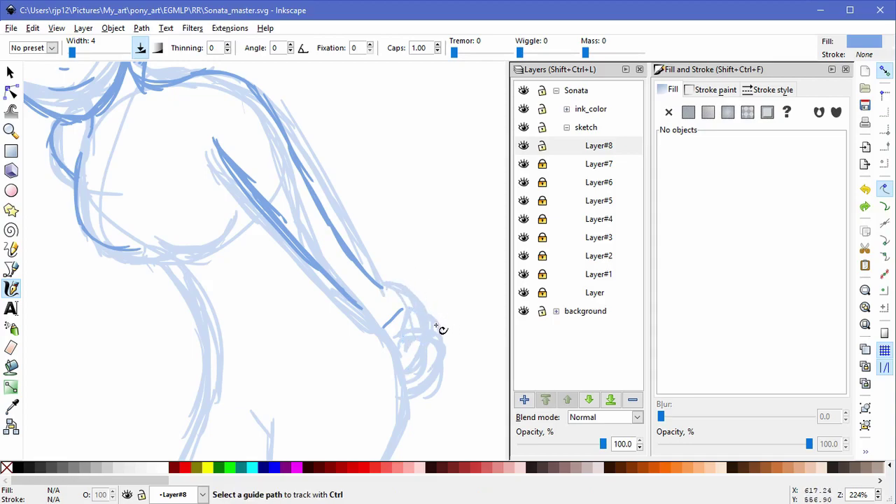
Step: Sketch a cuff across the near forearm and a small closed hand just beyond it
mouse_move(346, 251)
left_mouse_down()
mouse_move(374, 267)
mouse_move(359, 255)
mouse_move(352, 283)
left_mouse_up()
mouse_move(348, 255)
left_mouse_down()
mouse_move(331, 281)
mouse_move(366, 270)
mouse_move(368, 290)
mouse_move(381, 287)
left_mouse_up()
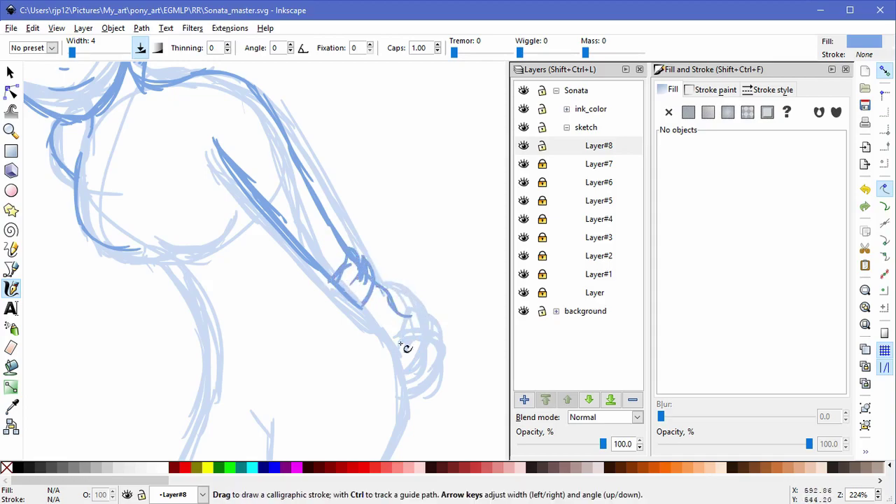
left_click_drag(418, 323, 389, 343)
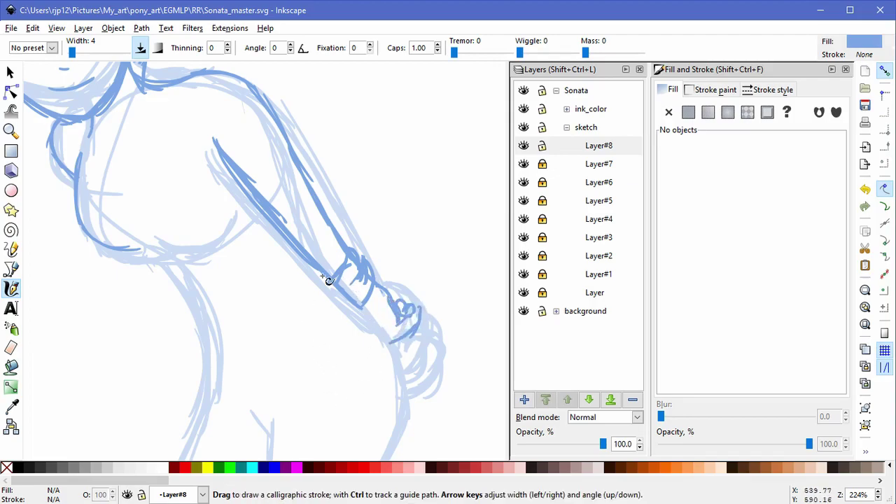
Step: Sketch the curved belly line from under the chest down to the waist
scroll(329, 280, "down", 3, "ctrl")
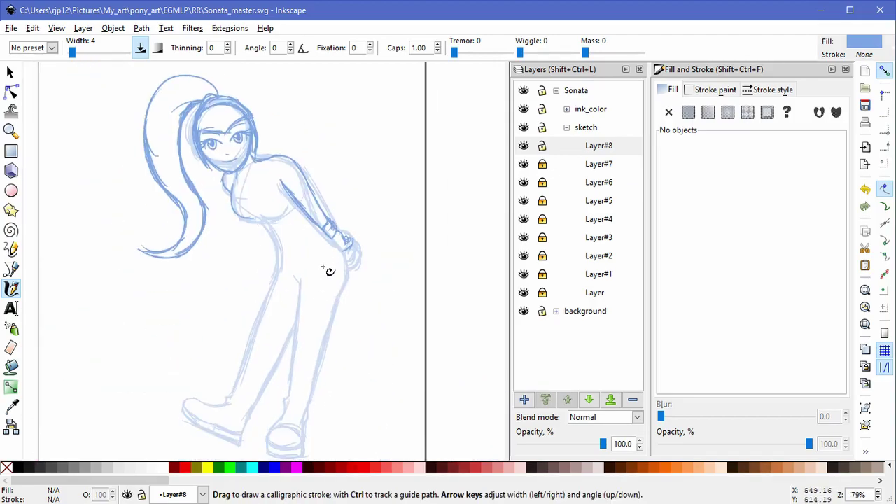
scroll(247, 279, "up", 2, "ctrl")
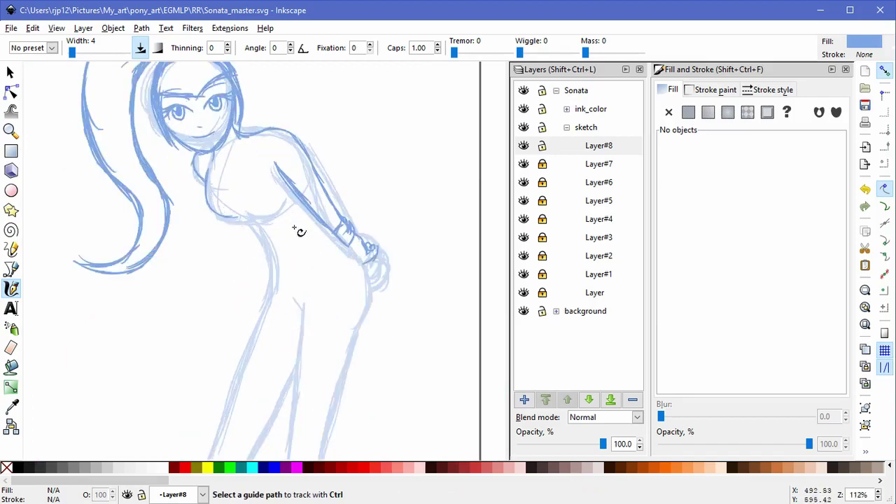
scroll(247, 202, "up", 2, "ctrl")
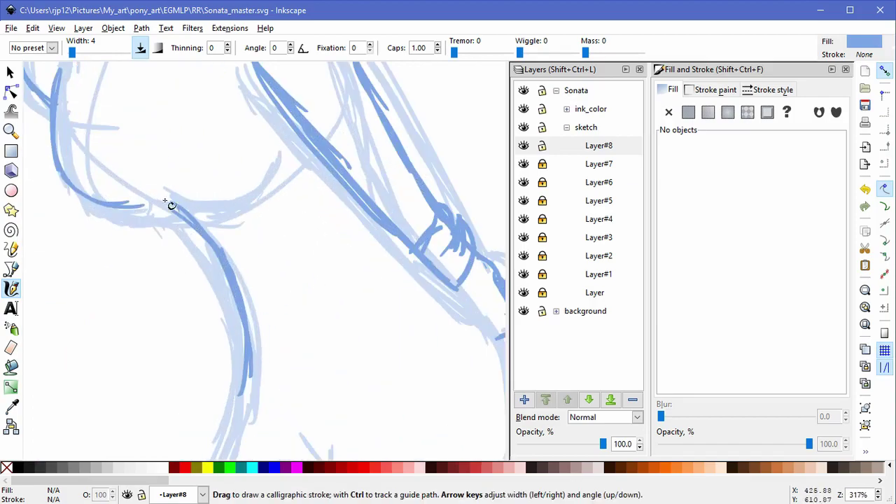
mouse_move(210, 240)
left_mouse_down()
mouse_move(155, 200)
mouse_move(238, 196)
mouse_move(261, 155)
mouse_move(220, 194)
left_mouse_up()
key("ctrl+z")
key("ctrl+z")
Step: Try several curved strokes for the lower chest beside the near arm
mouse_move(259, 144)
left_mouse_down()
mouse_move(257, 130)
mouse_move(237, 185)
mouse_move(201, 208)
left_mouse_up()
key("ctrl+z")
key("ctrl+z")
key("ctrl+z")
left_click_drag(252, 88, 240, 175)
left_click_drag(257, 142, 208, 183)
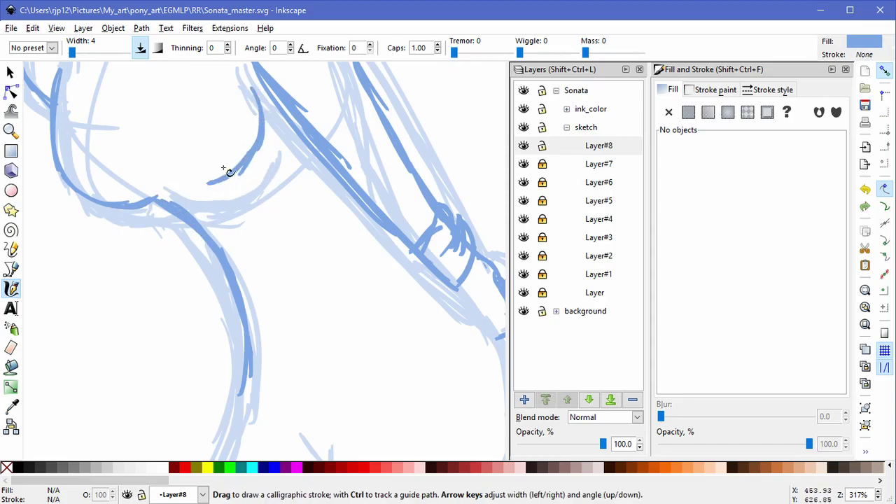
key("ctrl+z")
key("ctrl+z")
left_click_drag(252, 89, 236, 166)
left_click_drag(253, 113, 208, 179)
left_click_drag(231, 91, 266, 196)
key("ctrl+z")
key("ctrl+z")
left_click_drag(209, 287, 290, 275)
key("ctrl+z")
key("ctrl+z")
key("ctrl+z")
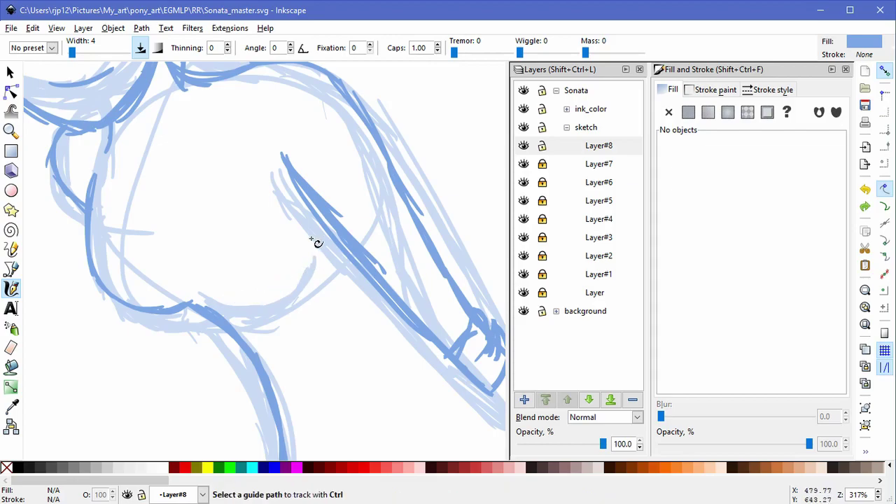
Step: Try to outline the hips and thighs below the waist
left_click_drag(331, 325, 244, 200)
mouse_move(257, 389)
left_mouse_down()
mouse_move(261, 232)
mouse_move(282, 239)
mouse_move(282, 312)
left_mouse_up()
left_click_drag(284, 230, 276, 341)
mouse_move(201, 173)
left_mouse_down()
mouse_move(179, 230)
mouse_move(188, 255)
mouse_move(156, 304)
mouse_move(140, 308)
left_mouse_up()
key("ctrl+z")
key("ctrl+z")
key("ctrl+z")
key("ctrl+z")
key("ctrl+z")
key("ctrl+z")
key("ctrl+z")
key("ctrl+z")
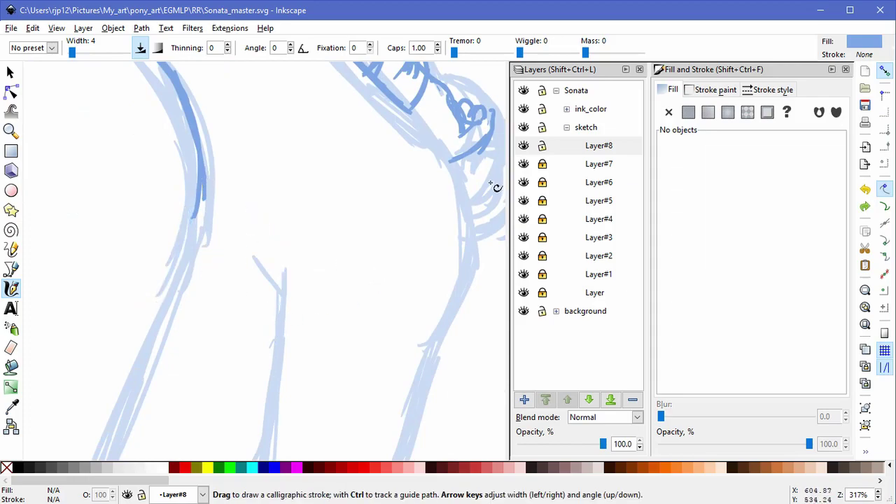
Step: Add another sketch layer above Layer#8
scroll(301, 195, "down", 2)
left_click_drag(310, 201, 360, 329)
scroll(360, 329, "down", 1)
scroll(303, 210, "up", 3)
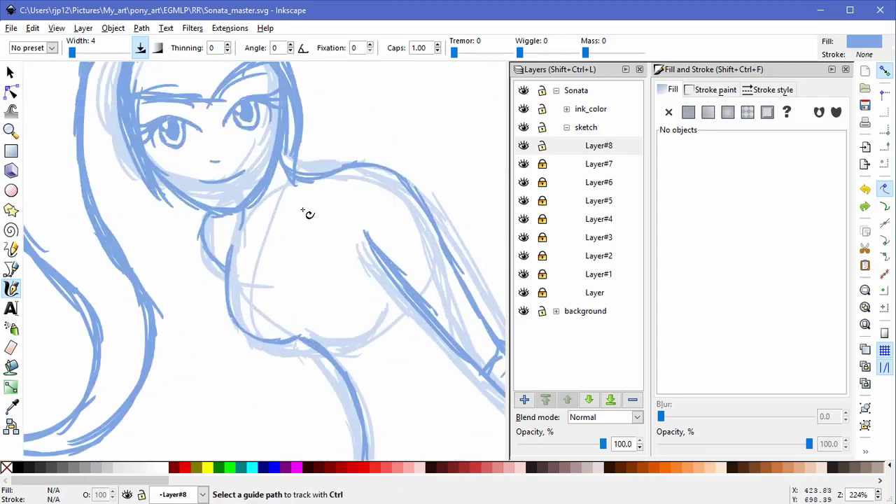
left_click_drag(297, 179, 326, 250)
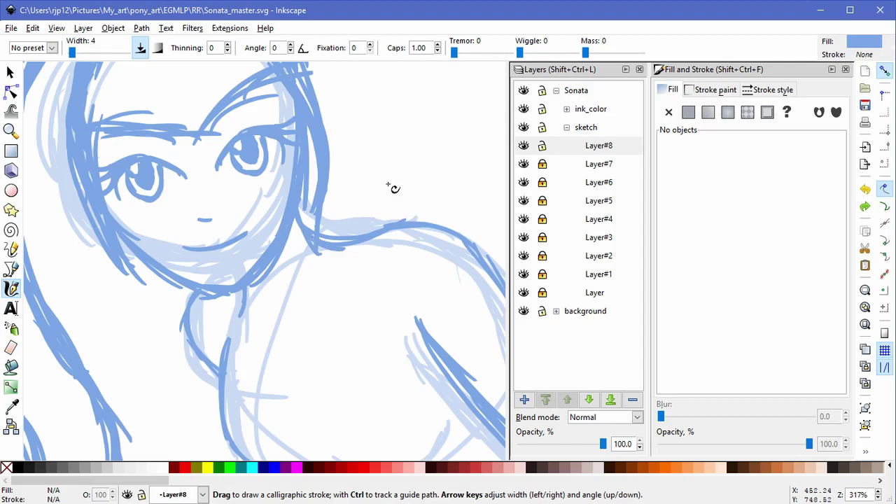
left_click_drag(392, 310, 344, 242)
mouse_move(281, 134)
left_mouse_down()
mouse_move(289, 199)
mouse_move(323, 203)
mouse_move(231, 373)
left_mouse_up()
left_click(524, 400)
left_click(478, 301)
Step: Sketch an open collar with notched lapels around the neck, meeting in a V on the chest
mouse_move(273, 247)
left_mouse_down()
mouse_move(234, 365)
mouse_move(226, 364)
left_mouse_up()
key("ctrl+z")
left_click_drag(199, 291, 222, 356)
left_click_drag(183, 317, 221, 362)
mouse_move(188, 299)
left_mouse_down()
mouse_move(182, 319)
mouse_move(188, 300)
left_mouse_up()
left_click_drag(390, 277, 301, 248)
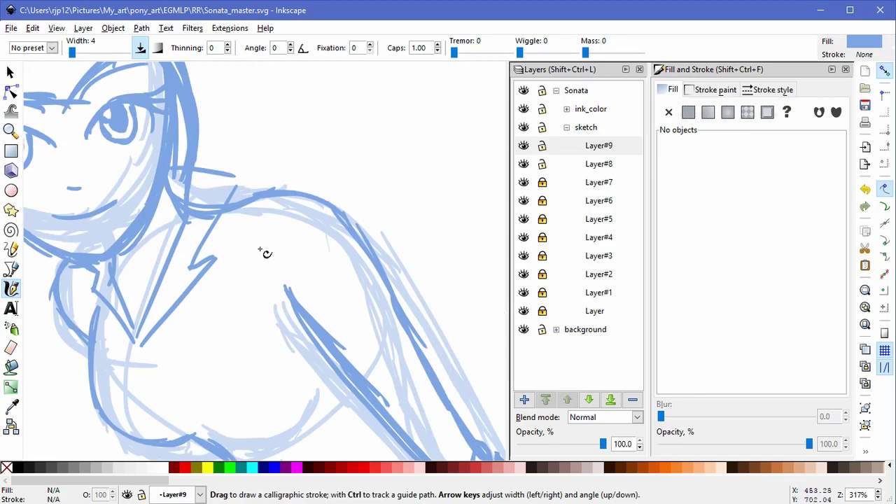
Step: Sketch a short clasp with looped ends and a connecting band near the chest's lower edge
scroll(263, 249, "down", 2)
scroll(203, 289, "down", 2)
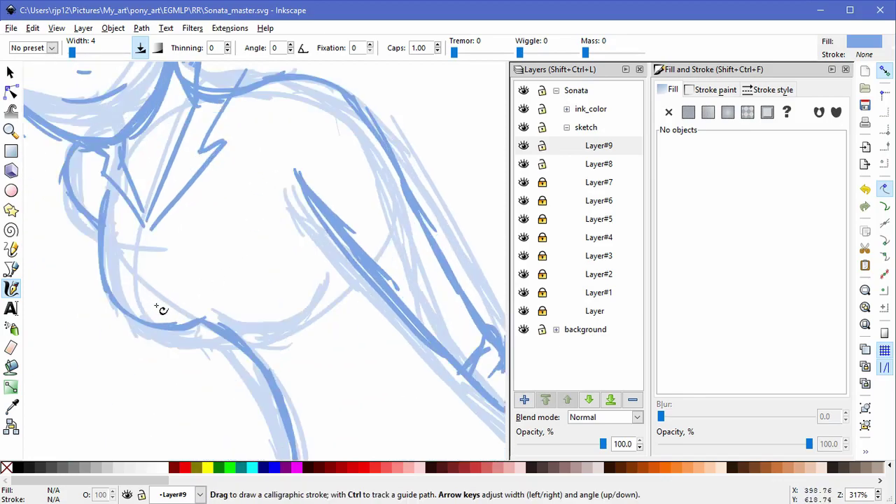
left_click_drag(152, 302, 164, 309)
left_click_drag(219, 287, 229, 294)
mouse_move(169, 319)
left_mouse_down()
mouse_move(211, 303)
mouse_move(209, 291)
left_mouse_up()
mouse_move(277, 345)
left_mouse_down()
mouse_move(239, 302)
mouse_move(252, 301)
mouse_move(212, 306)
left_mouse_up()
mouse_move(240, 308)
left_mouse_down()
mouse_move(215, 314)
mouse_move(249, 297)
left_mouse_up()
key("ctrl+z")
key("ctrl+z")
key("ctrl+z")
key("ctrl+z")
mouse_move(244, 312)
left_mouse_down()
mouse_move(210, 327)
mouse_move(201, 306)
mouse_move(237, 325)
left_mouse_up()
key("ctrl+z")
key("ctrl+z")
key("ctrl+z")
Step: Delete the belly curve and the strokes under the chest from the body sketch
key("minus")
key("minus")
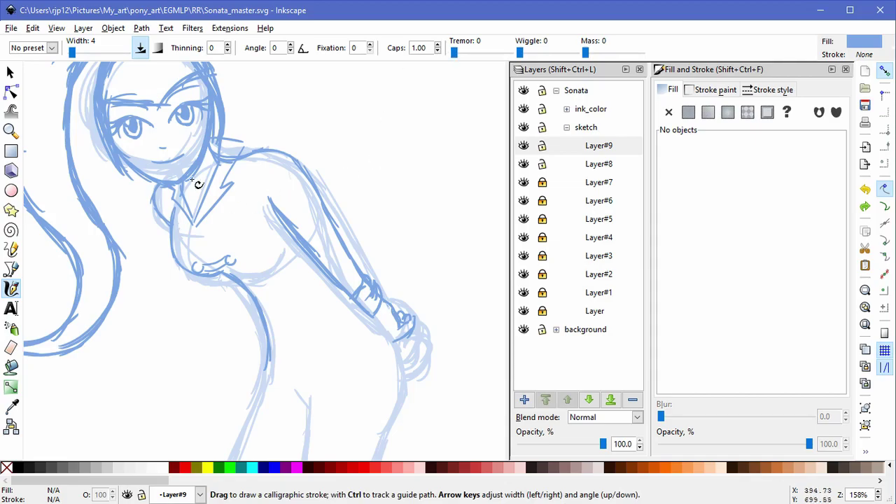
key("s")
left_click(242, 287)
key("Delete")
left_click_drag(242, 296, 227, 346)
key("Delete")
left_click_drag(228, 281, 231, 327)
key("Delete")
left_click(209, 288)
key("Delete")
left_click_drag(230, 269, 227, 307)
key("Delete")
Step: Select the clasp's four strokes, rotate them slightly clockwise and move them to the chest's front edge
mouse_move(263, 283)
left_mouse_down()
mouse_move(189, 251)
mouse_move(187, 258)
left_mouse_up()
left_click(209, 273)
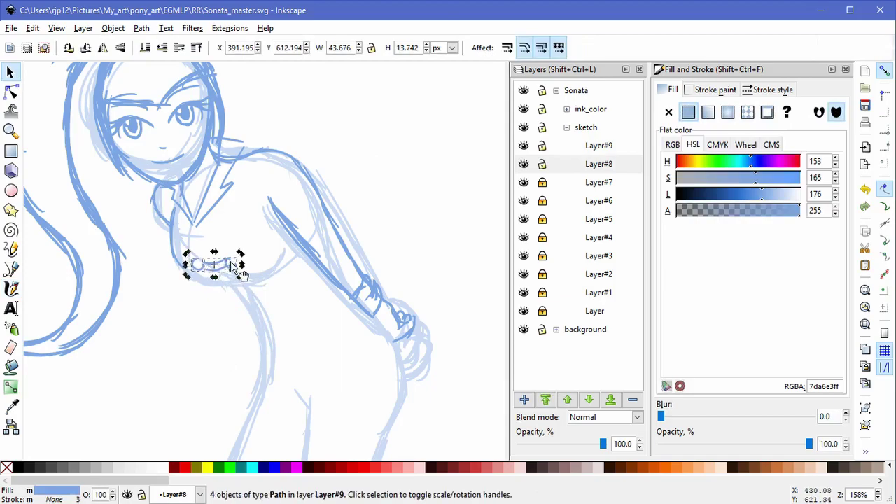
left_click_drag(233, 274, 233, 268)
key("Escape")
Step: Sketch the body's front contour with calligraphic strokes from the chest's underside down along the waist
left_click(10, 289)
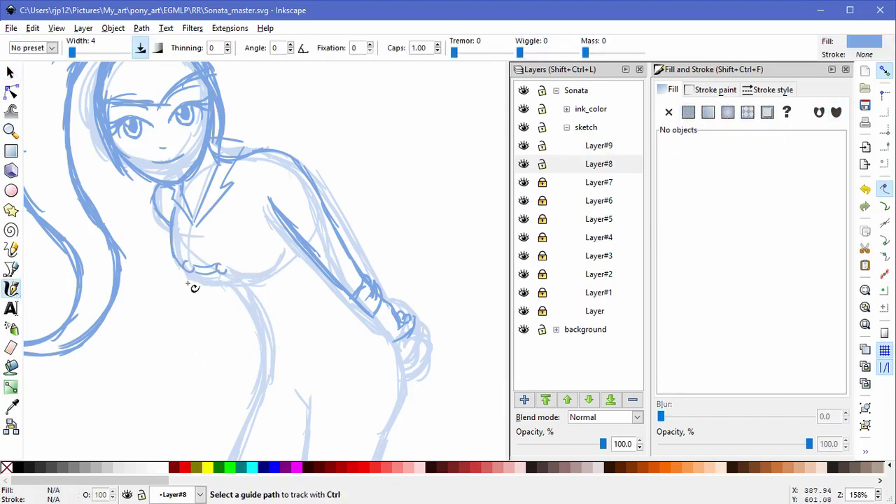
scroll(194, 287, "up", 1)
scroll(266, 266, "up", 1)
scroll(122, 276, "up", 1)
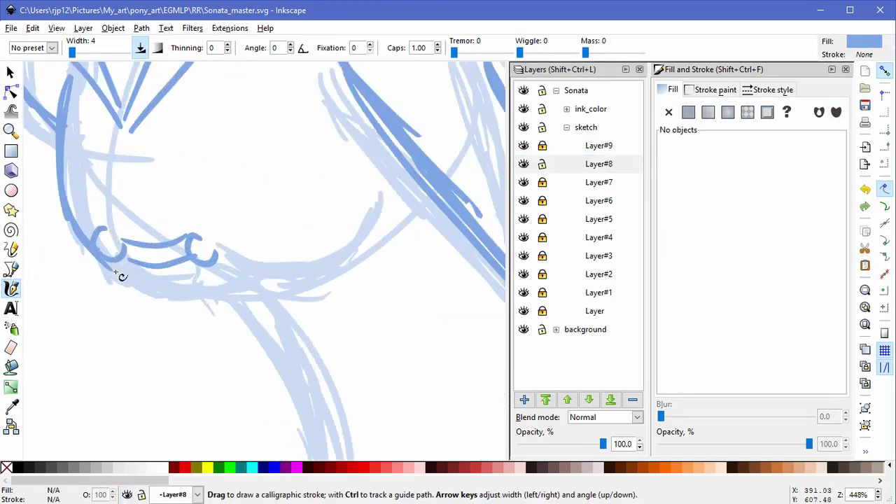
scroll(292, 312, "down", 2)
left_click_drag(199, 229, 252, 343)
left_click_drag(216, 242, 252, 343)
key("ctrl+z")
left_click_drag(234, 278, 250, 370)
scroll(322, 280, "down", 3)
scroll(320, 233, "up", 1)
scroll(317, 207, "up", 3)
left_click_drag(310, 231, 384, 324)
Step: Delete the surplus strokes beside the waist contour
left_click(11, 73)
mouse_move(273, 384)
left_mouse_down()
mouse_move(149, 384)
mouse_move(217, 380)
left_mouse_up()
key("Delete")
key("Delete")
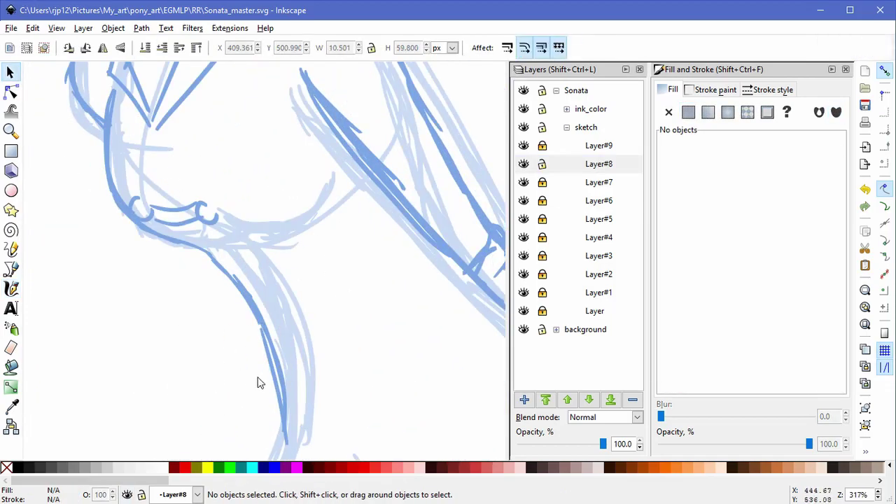
Step: Lock Layer#8, unlock and activate Layer#9, and sketch two clasps with round ends along the waist's front edge
key("space")
left_click(542, 164)
left_click(542, 145)
left_click(598, 145)
mouse_move(259, 273)
left_mouse_down()
mouse_move(251, 269)
mouse_move(258, 280)
left_mouse_up()
mouse_move(248, 266)
left_mouse_down()
mouse_move(225, 268)
mouse_move(273, 266)
left_mouse_up()
key("ctrl+z")
key("ctrl+z")
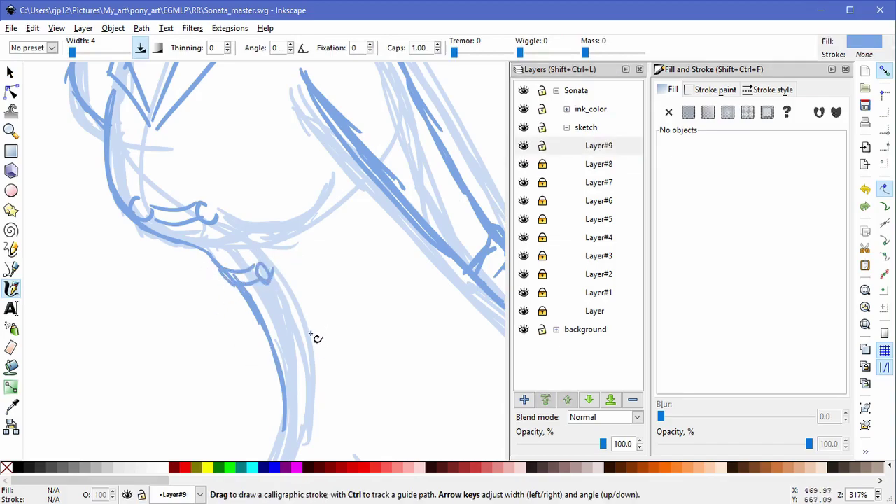
mouse_move(285, 308)
left_mouse_down()
mouse_move(281, 325)
mouse_move(284, 306)
left_mouse_up()
left_click_drag(279, 312, 259, 313)
Step: Move the middle clasp up against the waist edge and widen it, extending the lowest clasp slightly outward
mouse_move(262, 323)
left_mouse_down()
mouse_move(279, 321)
mouse_move(214, 256)
left_mouse_up()
left_click(17, 77)
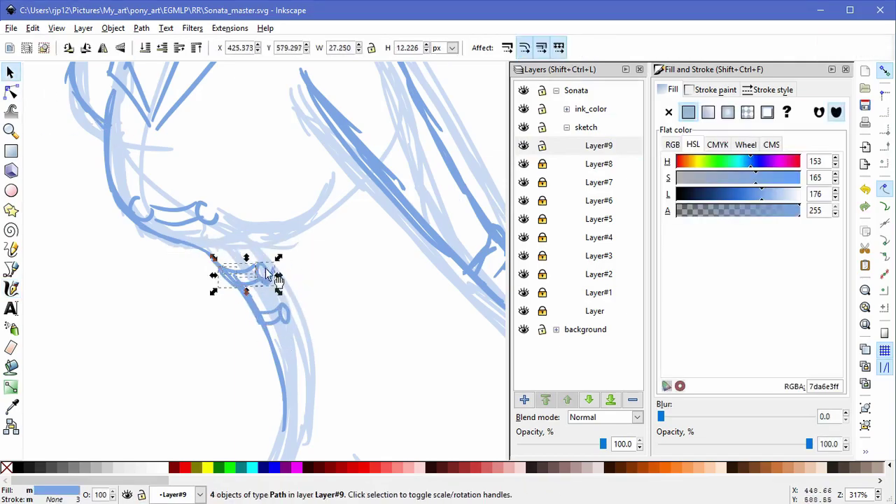
left_click_drag(265, 268, 257, 260)
left_click(322, 330)
left_click_drag(324, 333, 245, 298)
left_click_drag(292, 315, 201, 245)
left_click_drag(270, 263, 280, 263)
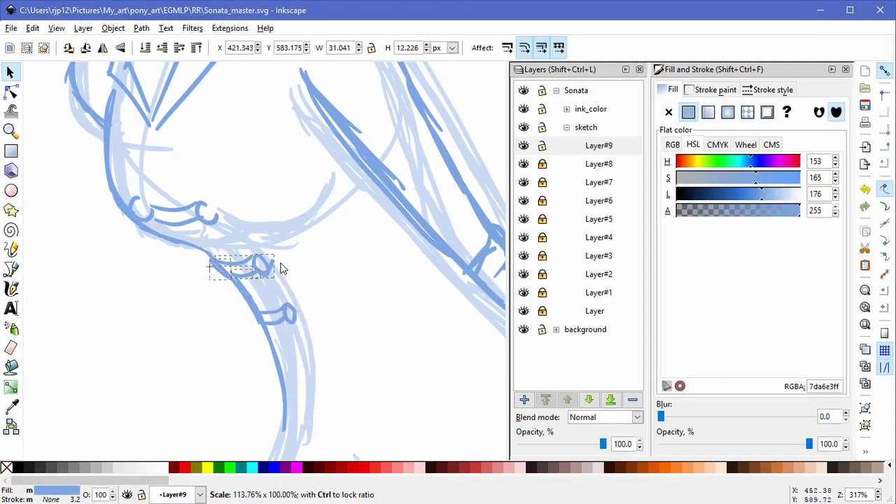
left_click(225, 374)
Step: Reposition the two waist clasps along the body's front edge and stretch the middle one wider
scroll(350, 289, "down", 3)
left_click_drag(352, 294, 351, 282)
scroll(346, 272, "up", 2)
left_click_drag(334, 326, 172, 207)
left_click_drag(310, 266, 327, 269)
left_click(355, 289)
left_click_drag(350, 322, 256, 286)
left_click_drag(282, 303, 274, 303)
left_click(332, 275)
mouse_move(333, 283)
left_mouse_down()
mouse_move(231, 252)
mouse_move(239, 268)
left_mouse_up()
left_click(347, 286)
scroll(352, 316, "down", 2)
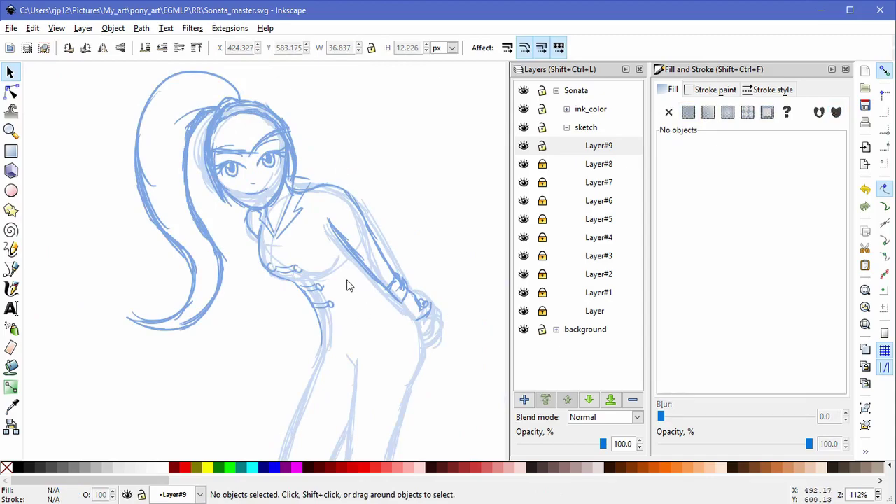
Step: Stretch the two waist clasps wider together and shift the lowest one back against the waist line
scroll(343, 284, "up", 2)
key("ctrl+a")
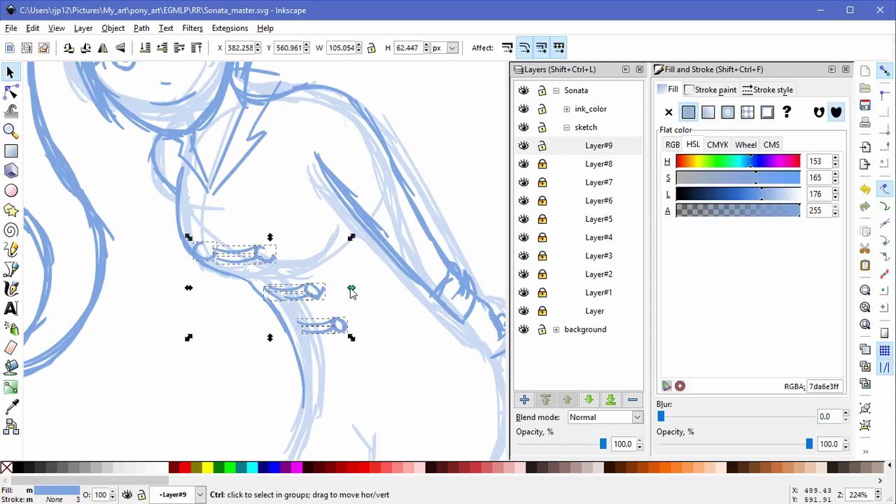
left_click_drag(356, 362, 236, 270)
left_click_drag(344, 309, 355, 308)
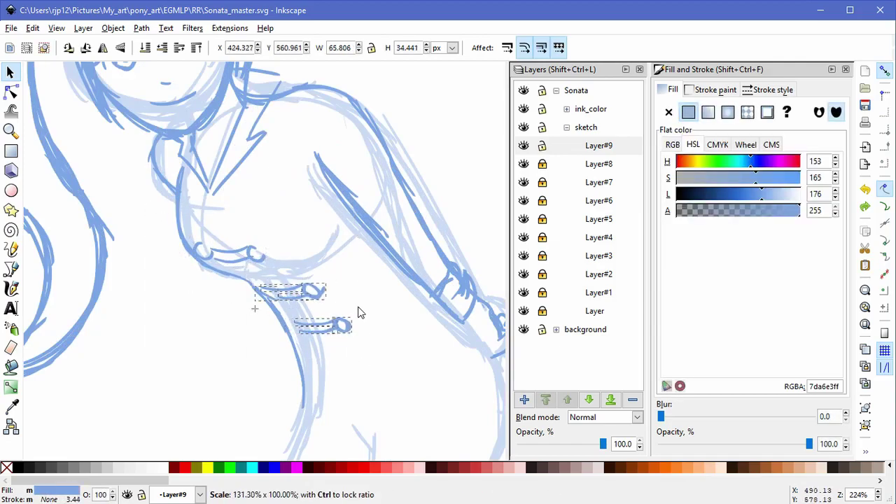
left_click_drag(365, 341, 284, 310)
left_click_drag(343, 326, 333, 326)
Step: Rotate the chest clasp slightly counter-clockwise and lengthen it by adjusting its band and outer loop
left_click_drag(299, 270, 143, 236)
mouse_move(272, 253)
left_mouse_down()
mouse_move(287, 254)
mouse_move(275, 238)
left_mouse_up()
left_click(329, 261)
left_click(267, 247)
left_click(267, 246)
left_click(328, 287)
left_click_drag(322, 272, 168, 230)
left_click(239, 261, "shift")
left_click(276, 258, "shift")
left_click(310, 248)
mouse_move(315, 274)
left_mouse_down()
mouse_move(175, 232)
mouse_move(189, 257)
left_mouse_up()
left_click(215, 256)
left_click(366, 292)
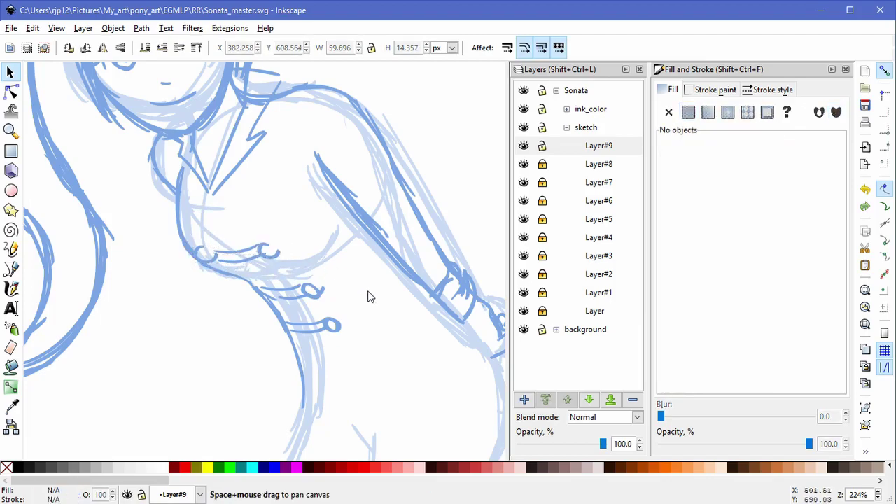
Step: Shift the whole chest clasp slightly down and inward along the chest's lower edge
scroll(376, 295, "down", 1)
scroll(376, 300, "down", 1)
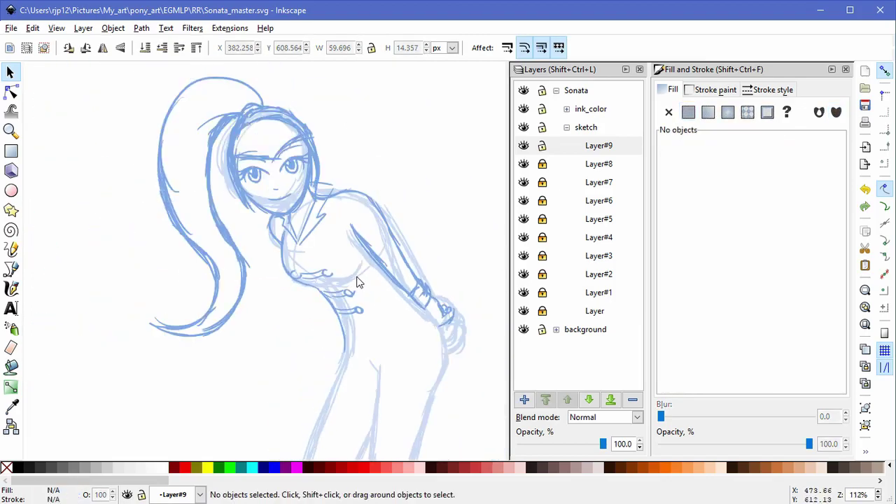
left_click_drag(356, 280, 224, 236)
left_click_drag(327, 274, 332, 277)
left_click(377, 324)
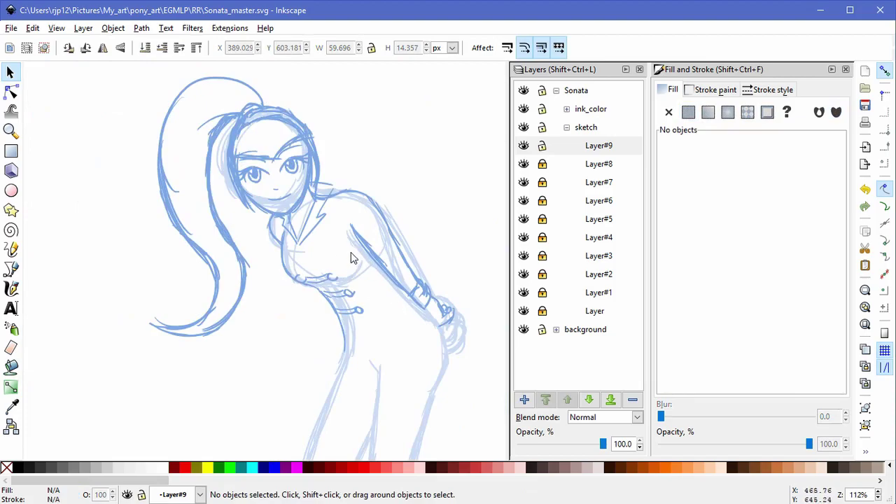
scroll(342, 264, "up", 2)
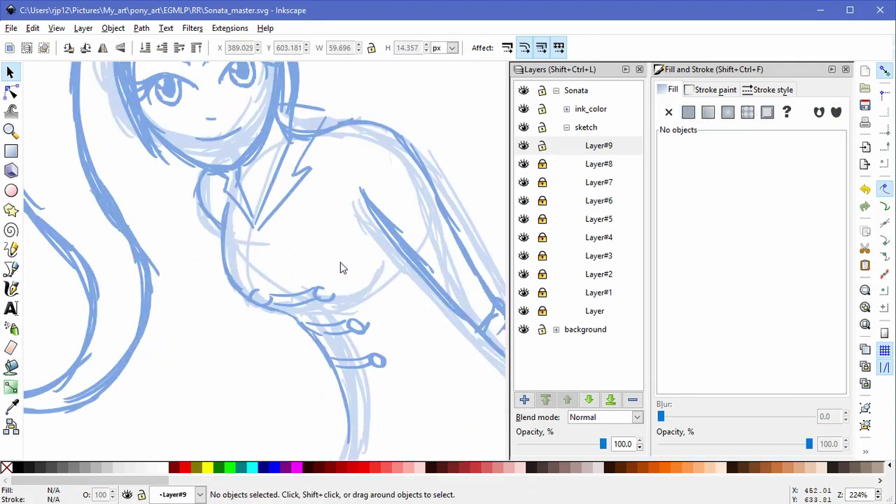
scroll(368, 275, "down", 2)
Step: Lock Layer#9, unlock Layer#8, and sketch the jacket's curved hem from the pointed front corner to the hands
left_click(543, 146)
left_click(542, 163)
left_click(564, 169)
left_click(11, 287)
left_click_drag(407, 312, 376, 354)
scroll(413, 342, "up", 2)
left_click_drag(315, 307, 375, 309)
key("ctrl+z")
mouse_move(284, 281)
left_mouse_down()
mouse_move(422, 315)
mouse_move(462, 290)
left_mouse_up()
key("ctrl+z")
left_click_drag(394, 314, 472, 288)
left_click_drag(470, 291, 387, 314)
left_click_drag(383, 211, 469, 280)
mouse_move(281, 279)
left_mouse_down()
mouse_move(270, 309)
mouse_move(242, 248)
mouse_move(256, 315)
left_mouse_up()
scroll(337, 272, "down", 3, "ctrl")
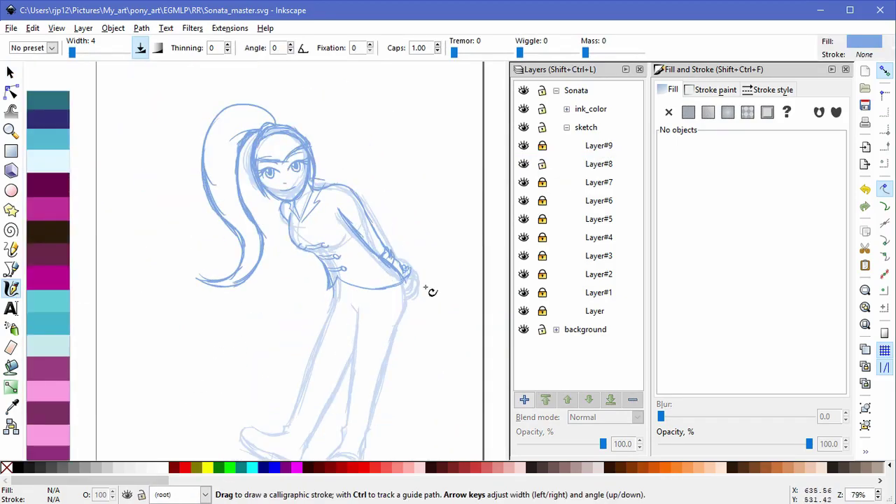
Step: Add a new layer and sketch the skirt's front and back edges flaring down from the jacket hem
left_click(524, 399)
key("Return")
scroll(386, 320, "up", 2, "ctrl")
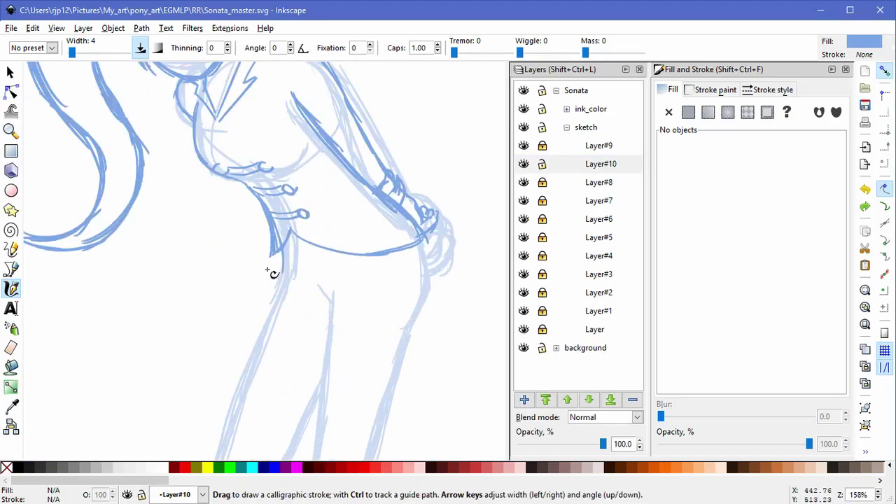
left_click_drag(273, 255, 219, 316)
mouse_move(422, 255)
left_mouse_down()
mouse_move(426, 245)
mouse_move(386, 385)
left_mouse_up()
left_click_drag(420, 323, 403, 385)
Step: Sketch the skirt's curved hem with a rounded front fold and reinforce its front and back corners
mouse_move(217, 317)
left_mouse_down()
mouse_move(241, 357)
mouse_move(403, 380)
left_mouse_up()
key("ctrl+z")
left_click_drag(230, 319, 364, 340)
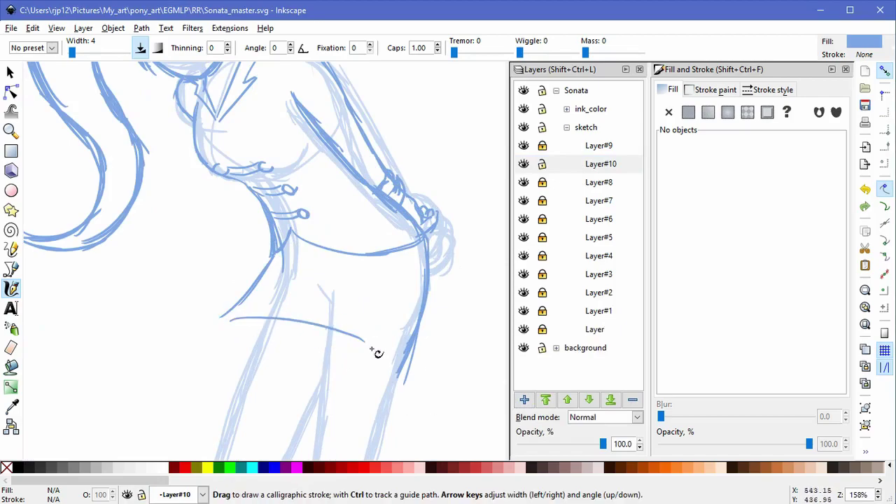
key("ctrl+z")
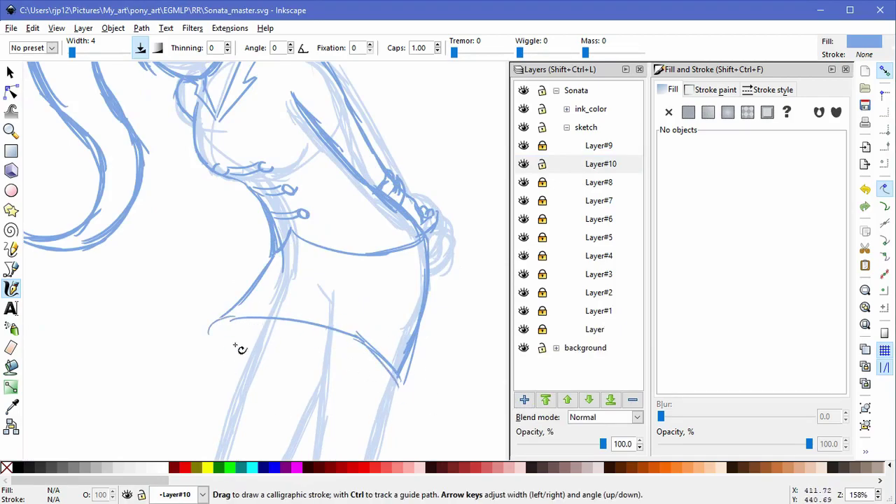
left_click_drag(234, 321, 400, 382)
mouse_move(272, 323)
left_mouse_down()
mouse_move(357, 357)
mouse_move(405, 389)
left_mouse_up()
mouse_move(420, 341)
left_mouse_down()
mouse_move(408, 386)
mouse_move(427, 287)
left_mouse_up()
left_click_drag(230, 324, 378, 360)
left_click_drag(247, 287, 199, 324)
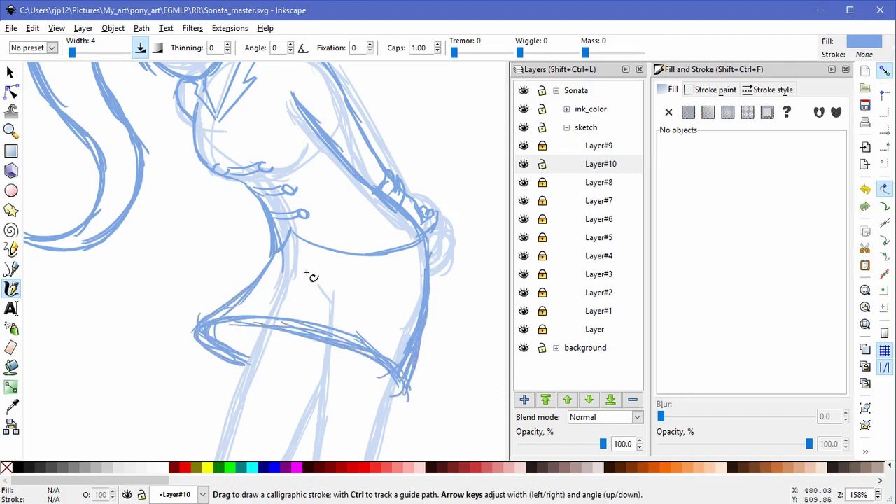
Step: Try to sketch the outlines of both legs below the skirt hem on the skirt's layer
scroll(452, 343, "down", 3)
left_click_drag(458, 362, 402, 338)
scroll(390, 347, "up", 2)
left_click_drag(335, 344, 371, 272)
key("ctrl+z")
mouse_move(289, 208)
left_mouse_down()
mouse_move(257, 295)
mouse_move(268, 260)
mouse_move(224, 331)
left_mouse_up()
key("ctrl+z")
key("ctrl+z")
key("ctrl+z")
key("ctrl+z")
left_click_drag(334, 238, 250, 345)
left_click_drag(329, 246, 247, 361)
left_click_drag(335, 221, 327, 308)
left_click_drag(339, 213, 323, 339)
left_click_drag(384, 244, 348, 358)
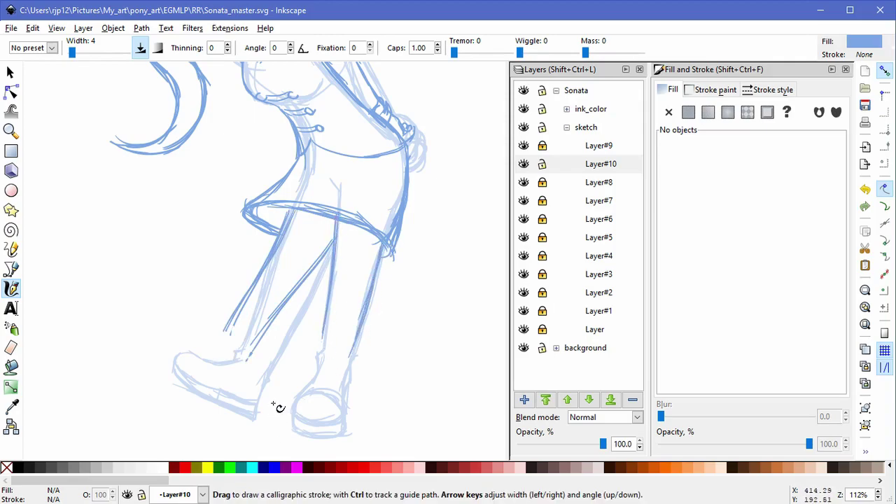
key("ctrl+z")
key("ctrl+z")
key("ctrl+z")
key("ctrl+z")
key("ctrl+z")
Step: Lock the skirt's layer, add a new layer, and sketch the forward-facing boot's toe cap, sole and creased ankle
left_click(541, 163)
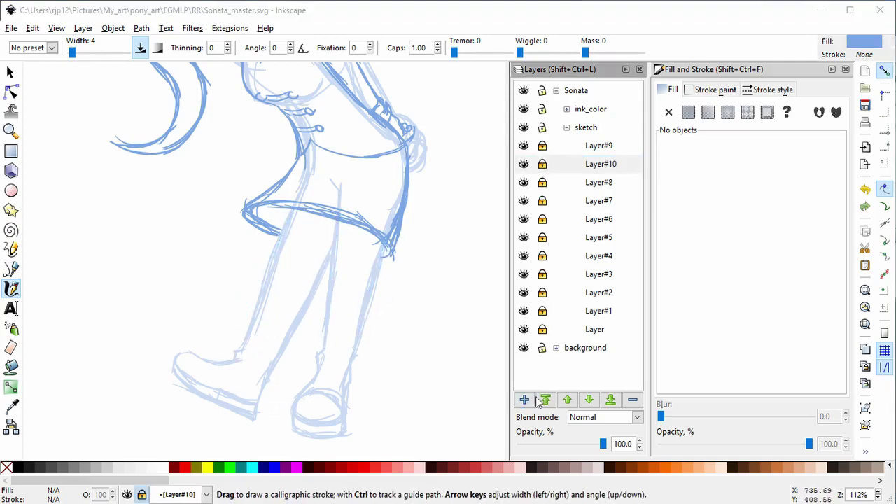
left_click(529, 400)
key("Return")
scroll(336, 301, "up", 2)
mouse_move(348, 124)
left_mouse_down()
mouse_move(354, 182)
mouse_move(324, 374)
left_mouse_up()
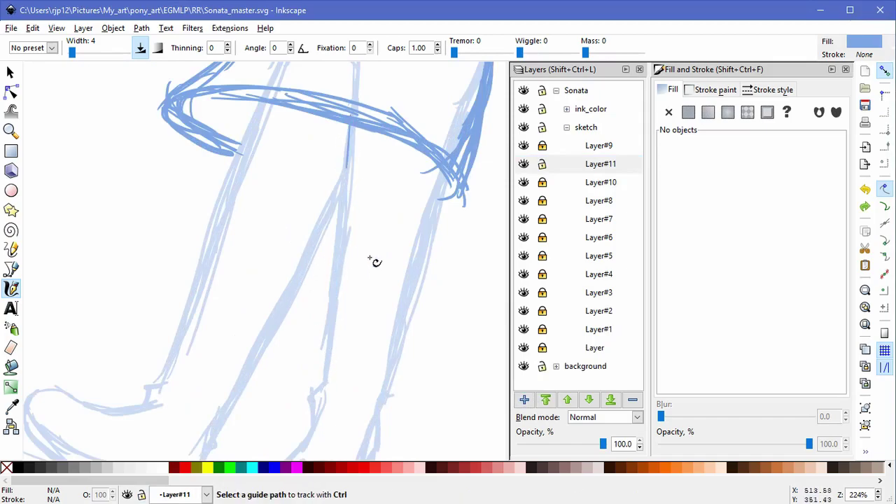
scroll(366, 282, "down", 5)
left_click_drag(397, 214, 387, 245)
mouse_move(399, 212)
left_mouse_down()
mouse_move(387, 269)
mouse_move(392, 252)
left_mouse_up()
key("ctrl+z")
mouse_move(399, 213)
left_mouse_down()
mouse_move(382, 333)
mouse_move(284, 352)
mouse_move(270, 344)
mouse_move(336, 303)
mouse_move(375, 327)
left_mouse_up()
key("ctrl+z")
key("ctrl+z")
key("ctrl+z")
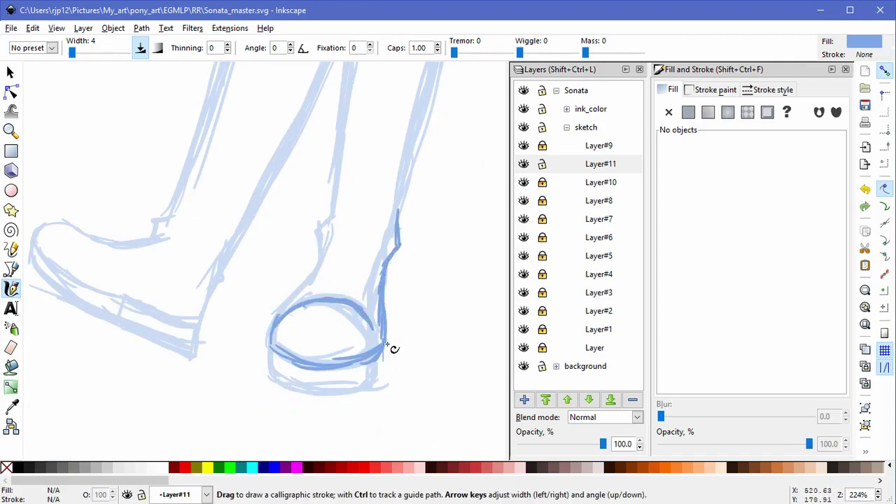
mouse_move(387, 378)
left_mouse_down()
mouse_move(311, 396)
mouse_move(270, 388)
mouse_move(327, 390)
mouse_move(270, 342)
mouse_move(270, 371)
mouse_move(342, 387)
mouse_move(290, 296)
mouse_move(324, 255)
mouse_move(317, 234)
mouse_move(338, 186)
left_mouse_up()
Step: Sketch the inner and outer shaft lines of the forward-facing boot from the ankle up toward the skirt
scroll(394, 186, "up", 4)
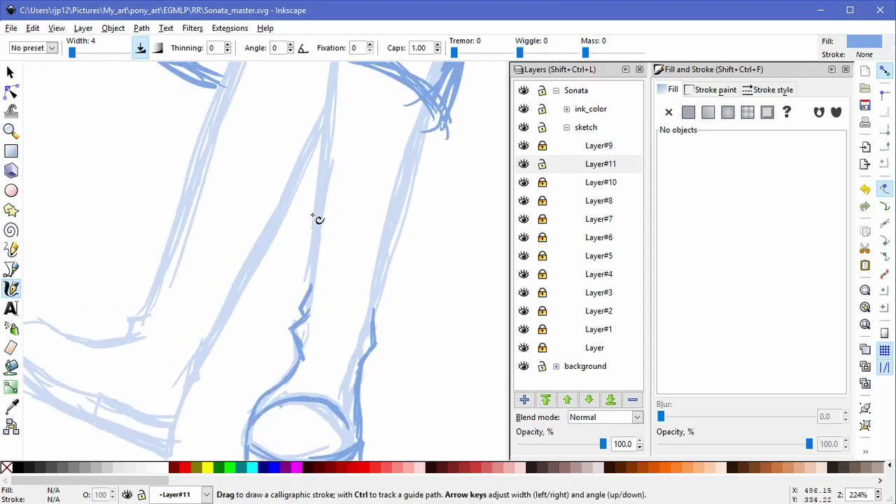
left_click_drag(315, 155, 308, 181)
left_click_drag(426, 137, 373, 344)
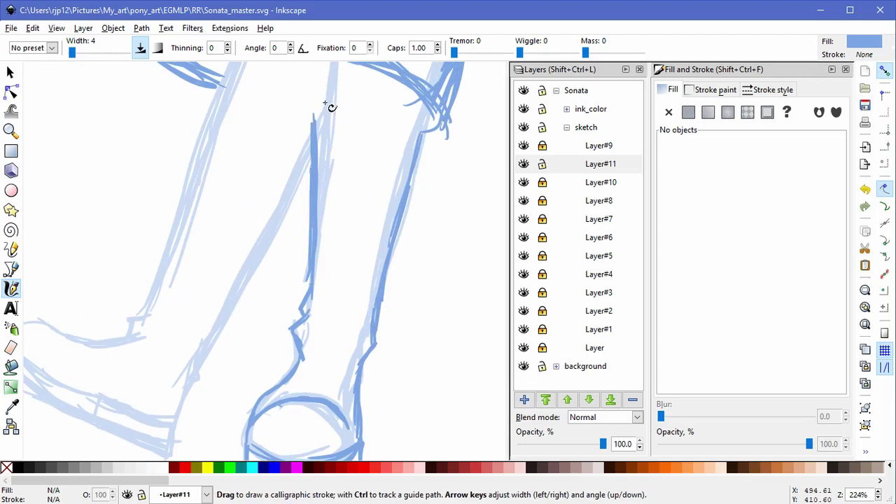
Step: Select all the boot's strokes, shrink them and shift them slightly down on the leg
scroll(331, 108, "down", 4)
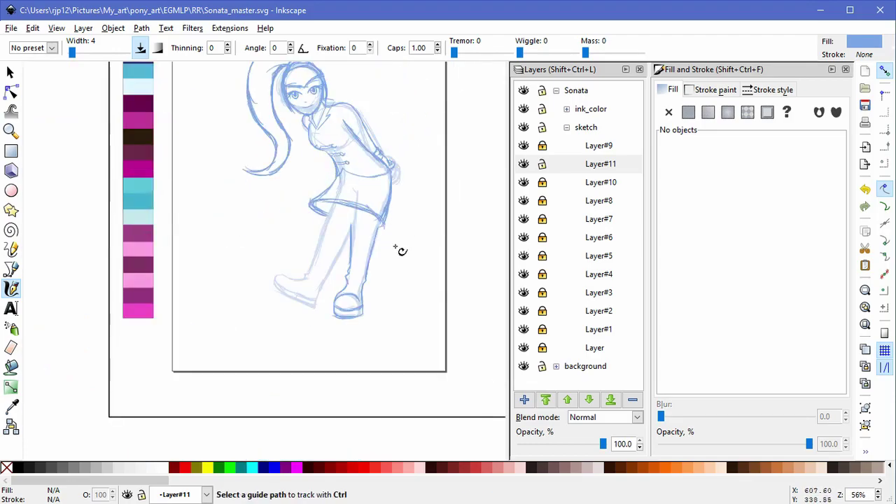
scroll(405, 242, "up", 3)
key("space")
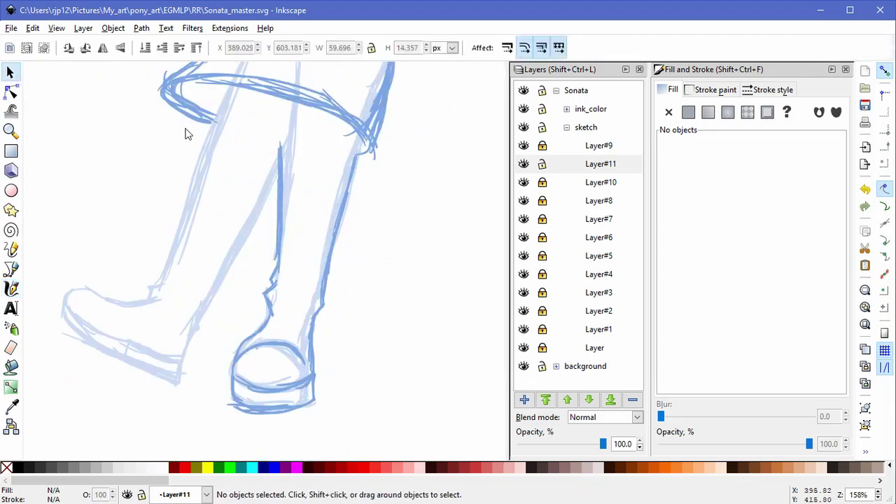
key("ctrl+a")
key("Escape")
key("c")
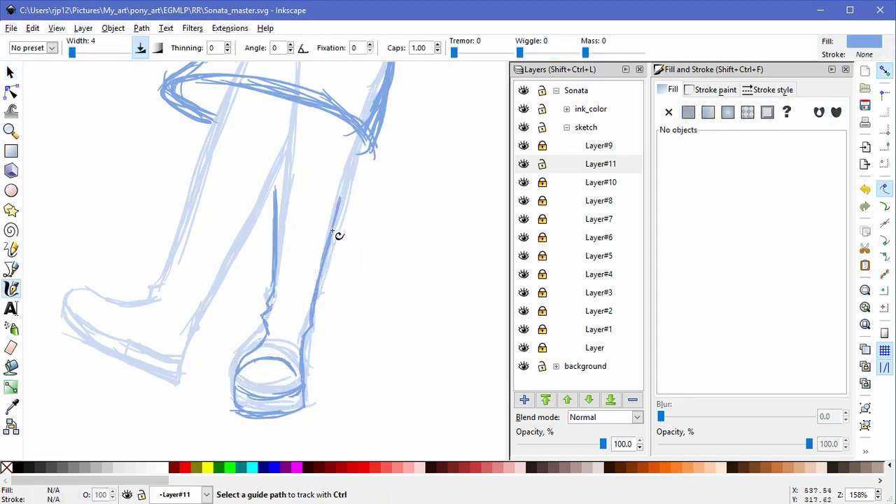
Step: Finish the upper ends of both boot shaft lines with short inward-turning strokes
scroll(338, 236, "up", 1)
left_click_drag(279, 187, 265, 160)
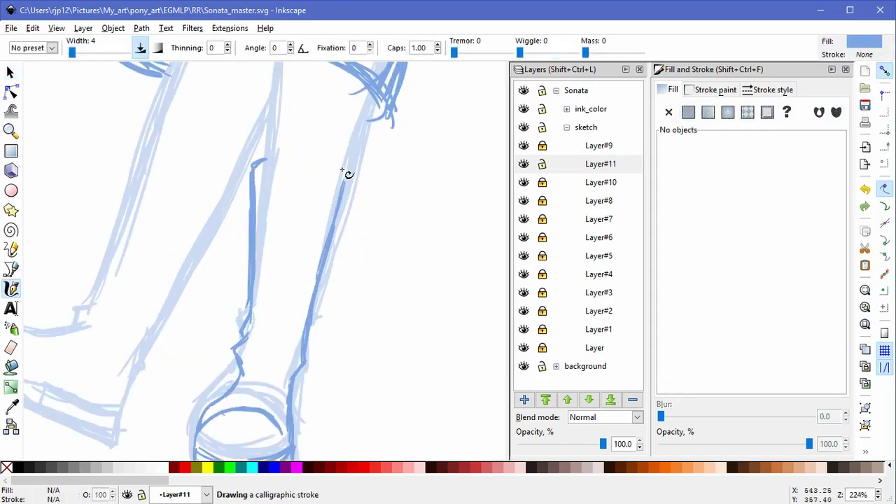
left_click_drag(343, 172, 314, 243)
Step: Add a new layer and sketch the forward-facing boot's front panel with an arched top and side lines down to the toe cap
left_click(524, 400)
key("Return")
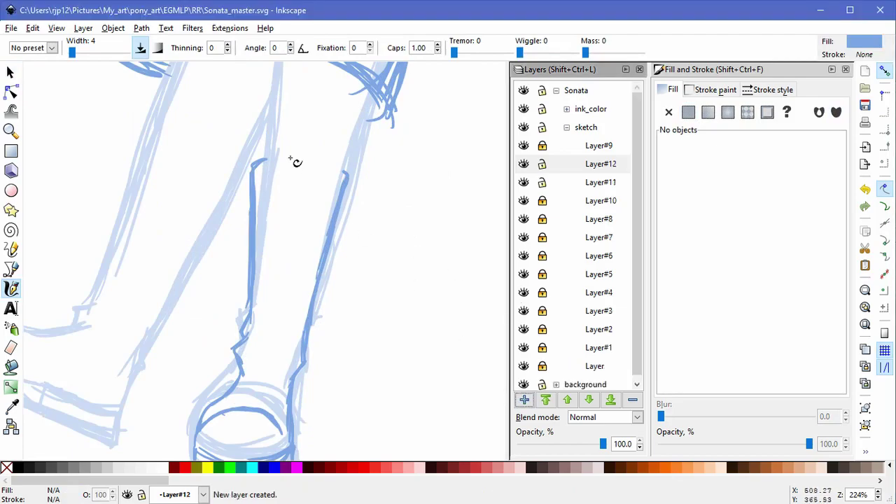
mouse_move(265, 185)
left_mouse_down()
mouse_move(315, 197)
mouse_move(316, 244)
mouse_move(329, 201)
mouse_move(302, 305)
left_mouse_up()
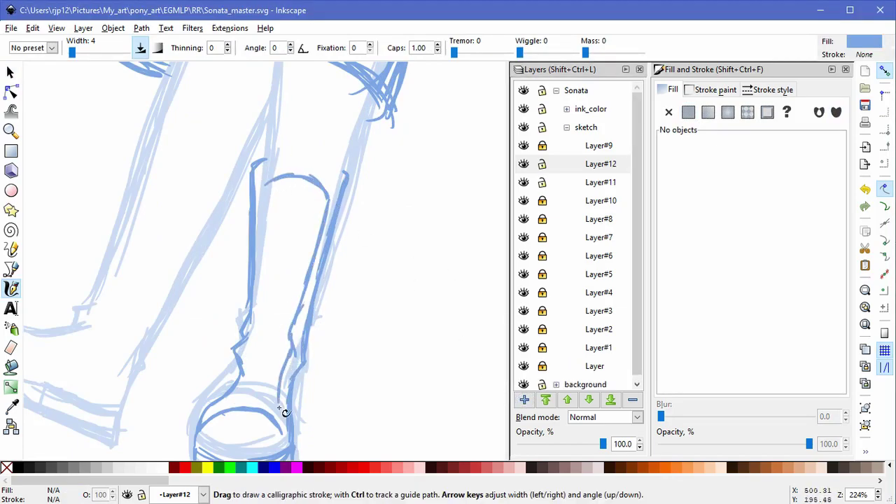
left_click_drag(234, 401, 259, 329)
left_click_drag(262, 191, 259, 262)
key("ctrl+z")
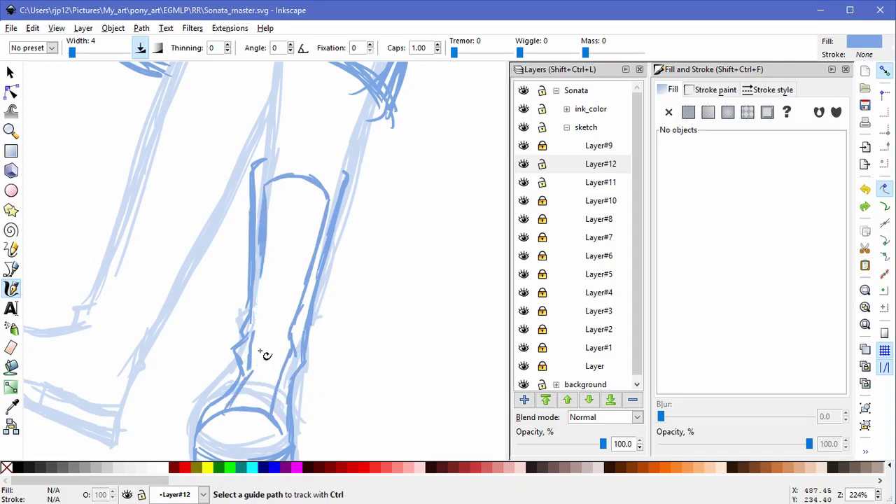
left_click_drag(266, 186, 261, 305)
left_click_drag(265, 269, 260, 315)
left_click_drag(267, 308, 249, 347)
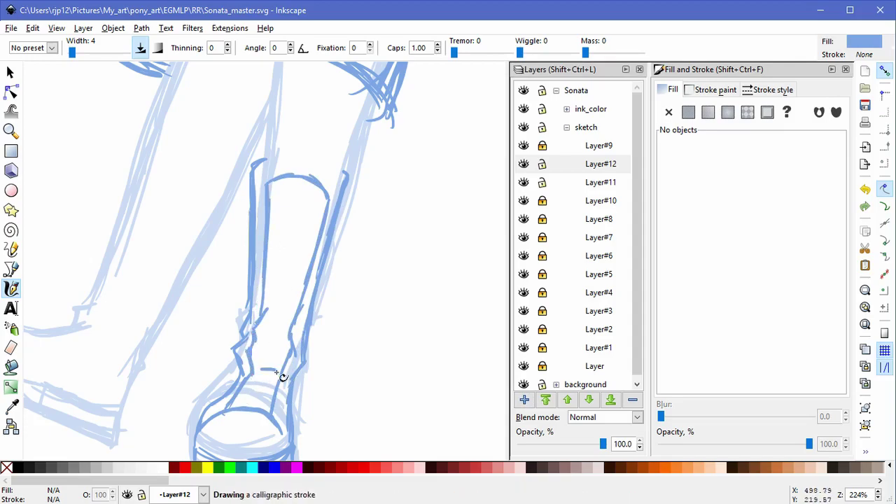
Step: Add short crease strokes on the forward-facing boot's front panel and join its upper corners to the shaft edges
left_click_drag(280, 376, 280, 374)
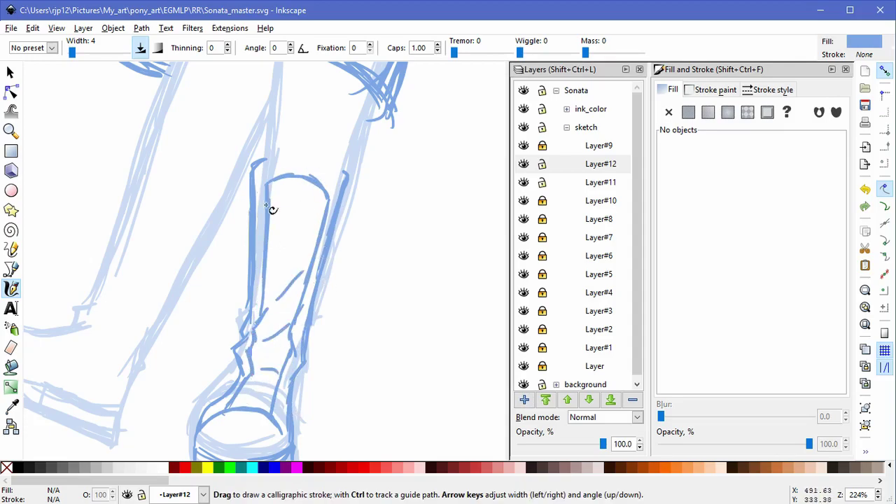
left_click_drag(266, 205, 274, 177)
left_click_drag(332, 187, 344, 178)
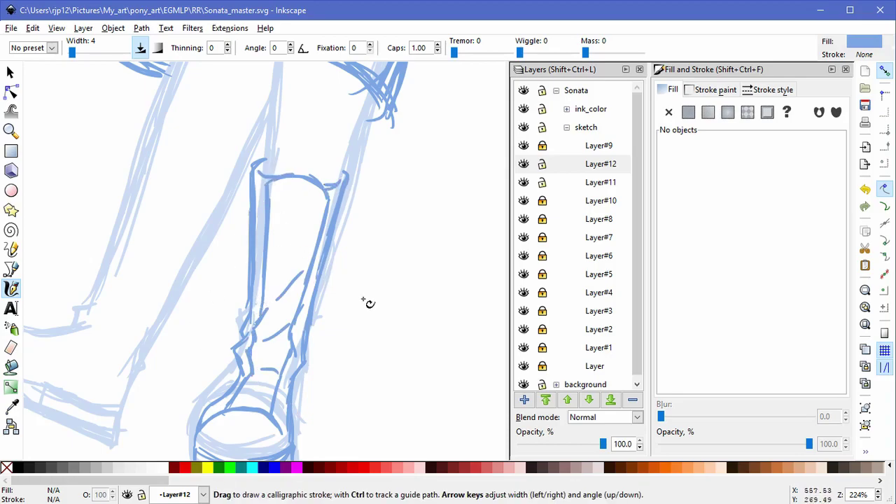
Step: Select the strokes of the forward-facing boot's foot and shift them slightly left and up
scroll(367, 303, "down", 4, "ctrl")
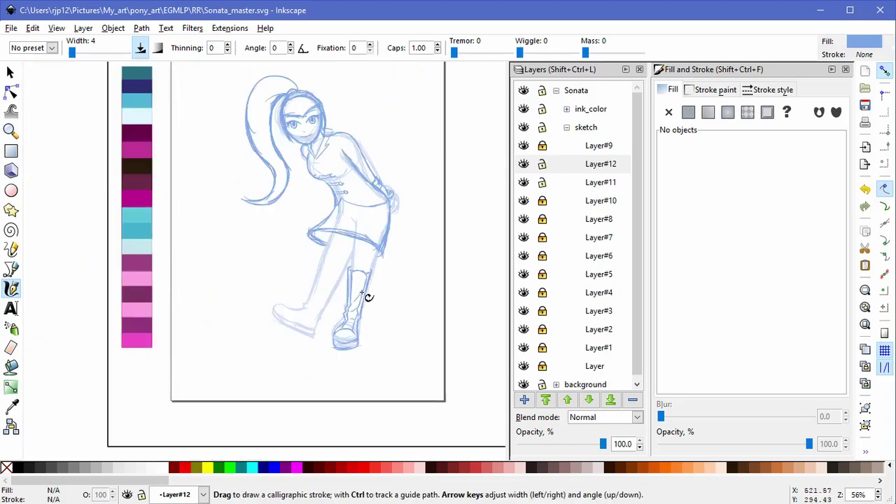
scroll(369, 342, "up", 1, "ctrl")
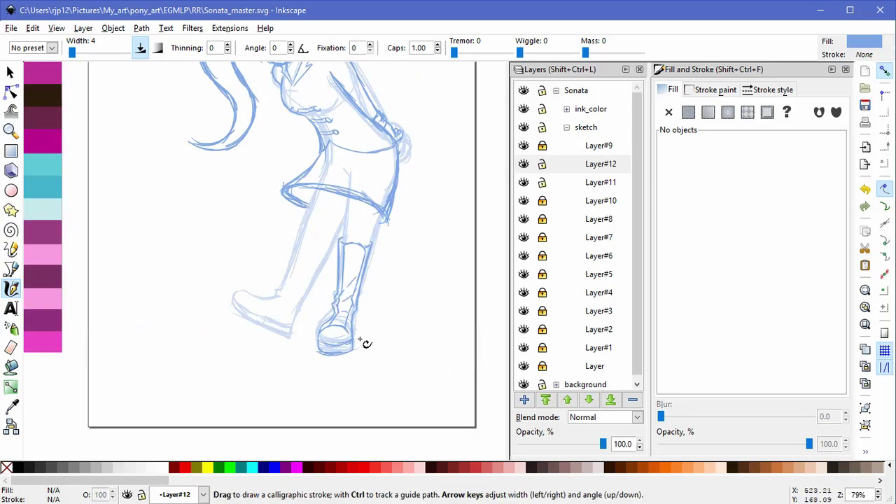
scroll(369, 345, "up", 2, "ctrl")
scroll(369, 345, "up", 1, "ctrl")
key("s")
left_click_drag(366, 386, 154, 266)
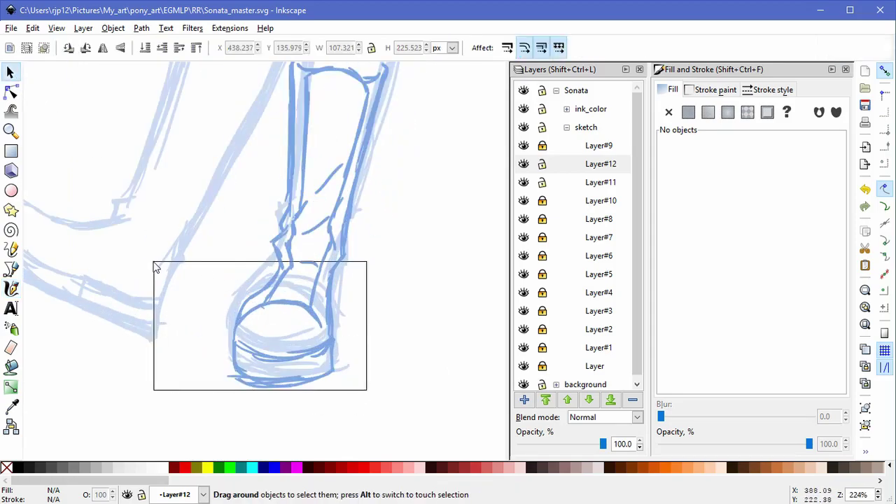
left_click_drag(283, 388, 275, 389)
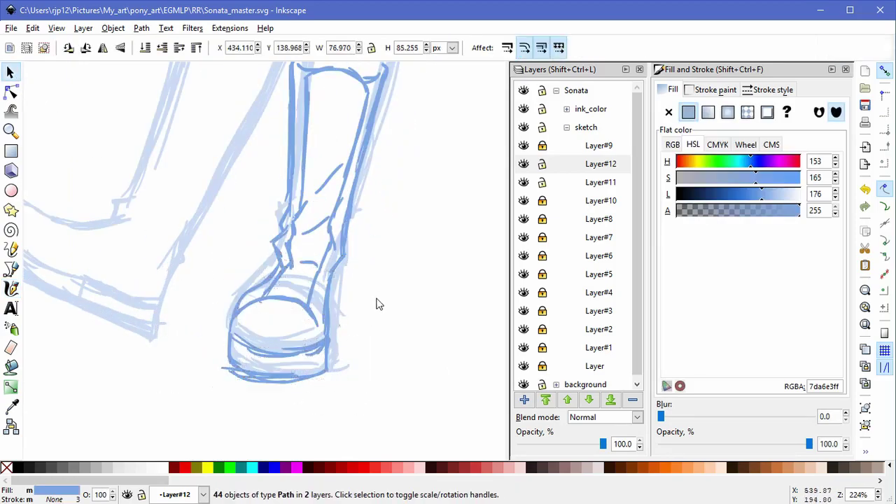
left_click(382, 309)
Step: Select the whole forward-facing boot and move it a little down the leg
middle_click(392, 339, "shift")
middle_click(393, 339, "shift")
middle_click(392, 339, "shift")
middle_click(394, 337, "shift")
left_click_drag(423, 389, 303, 221)
left_click_drag(389, 295, 388, 307)
left_click(428, 338)
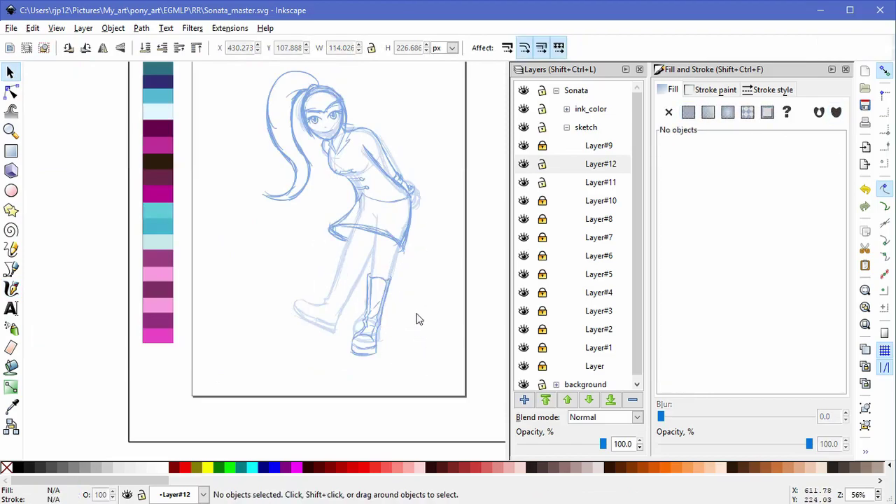
Step: Lock Layer#12, return to Layer#11, and sketch the side-view boot's back shaft line with a crease above the heel
scroll(416, 319, "up", 3, "ctrl")
left_click(542, 164)
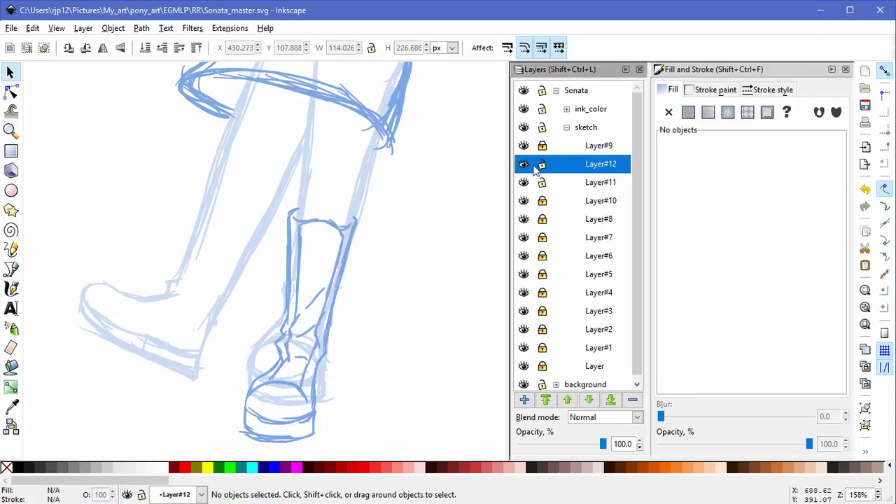
left_click(11, 289)
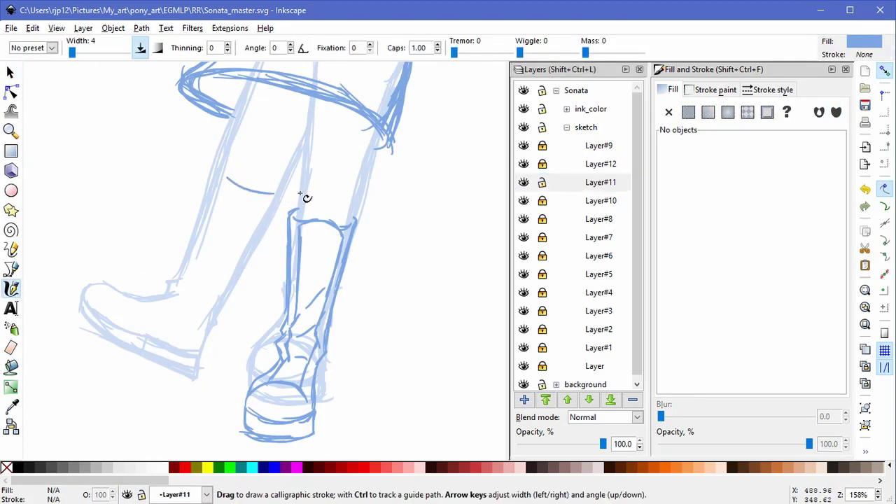
mouse_move(281, 191)
left_mouse_down()
mouse_move(256, 259)
mouse_move(192, 318)
left_mouse_up()
scroll(212, 294, "up", 2, "ctrl")
left_click_drag(176, 348, 249, 278)
left_click_drag(265, 246, 243, 307)
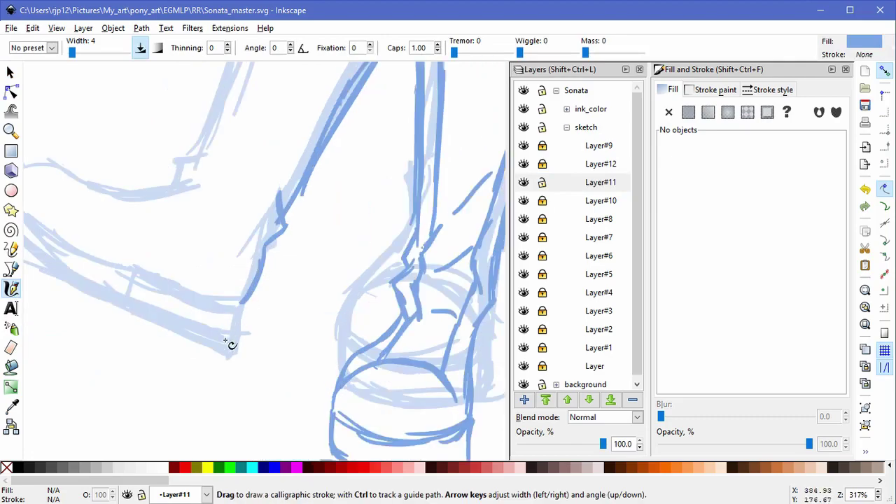
Step: Sketch the upper edge of the side-view boot's sole between the heel and the toe, undoing misplaced strokes
left_click_drag(228, 337, 274, 350)
mouse_move(179, 288)
left_mouse_down()
mouse_move(288, 319)
mouse_move(235, 314)
mouse_move(283, 324)
left_mouse_up()
key("ctrl+z")
key("ctrl+z")
mouse_move(53, 213)
left_mouse_down()
mouse_move(110, 262)
mouse_move(181, 292)
left_mouse_up()
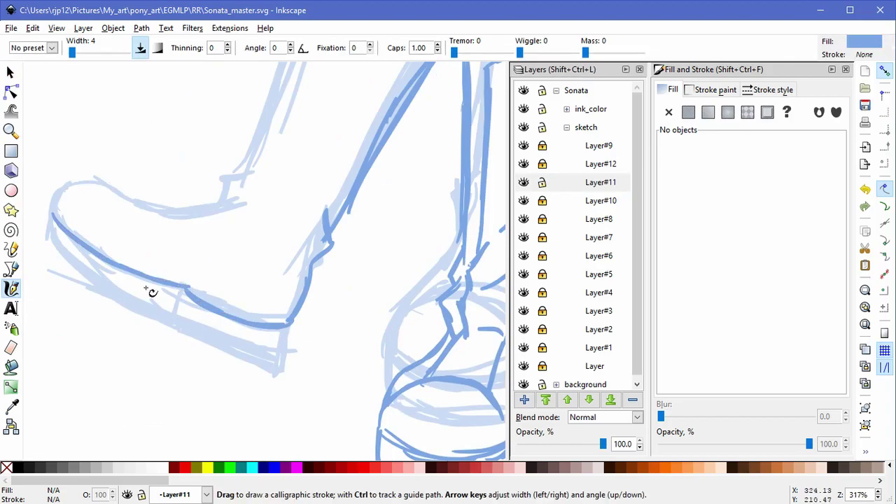
Step: Sketch the side-view boot's rounded toe cap and the instep line leading toward the ankle
left_click_drag(86, 176, 121, 189)
mouse_move(105, 178)
left_mouse_down()
mouse_move(168, 208)
mouse_move(131, 199)
mouse_move(210, 204)
left_mouse_up()
key("ctrl+z")
left_click_drag(133, 201, 197, 208)
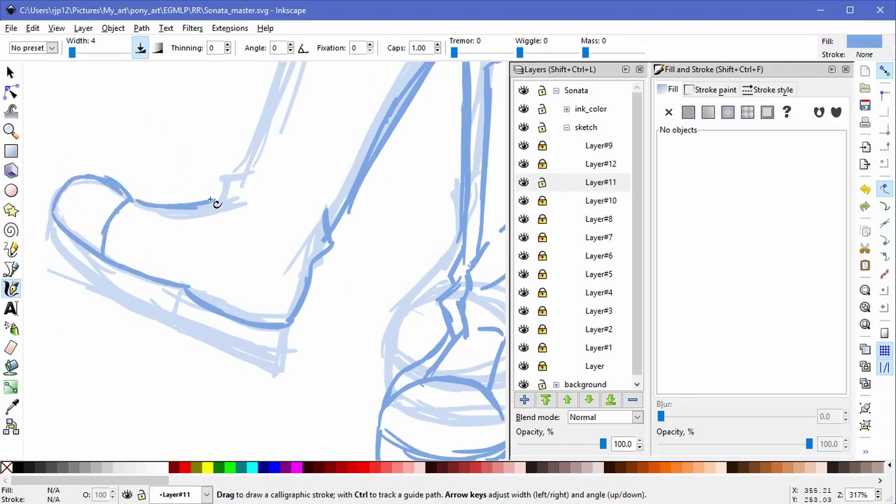
Step: Sketch the side-view boot's ankle crease and its front shaft line, redrawing the strokes that miss
mouse_move(237, 168)
left_mouse_down()
mouse_move(255, 187)
mouse_move(241, 207)
left_mouse_up()
left_click_drag(236, 170, 186, 275)
mouse_move(191, 320)
left_mouse_down()
mouse_move(229, 144)
mouse_move(209, 227)
left_mouse_up()
key("ctrl+z")
key("ctrl+z")
left_click_drag(227, 180, 187, 333)
left_click_drag(213, 224, 192, 316)
left_click_drag(275, 363, 330, 242)
Step: Sketch the lower edge of the side-view boot's heel and sole up to the toe
scroll(329, 242, "down", 3)
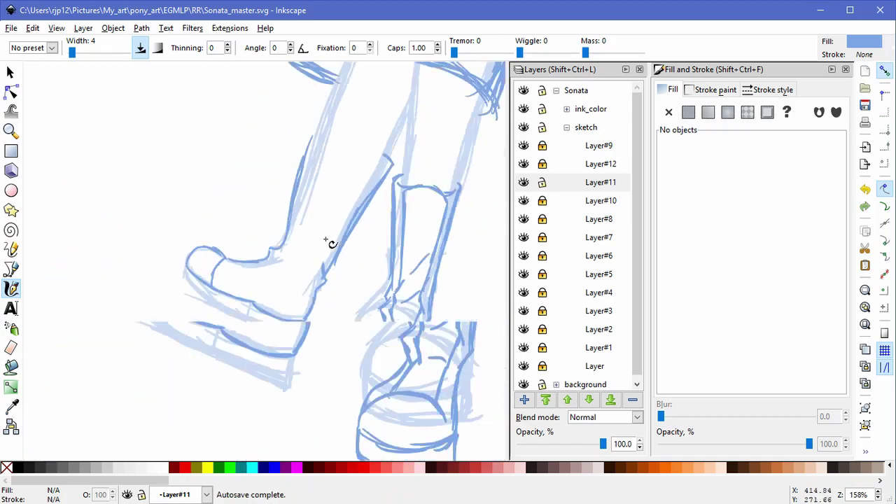
scroll(328, 299, "up", 2)
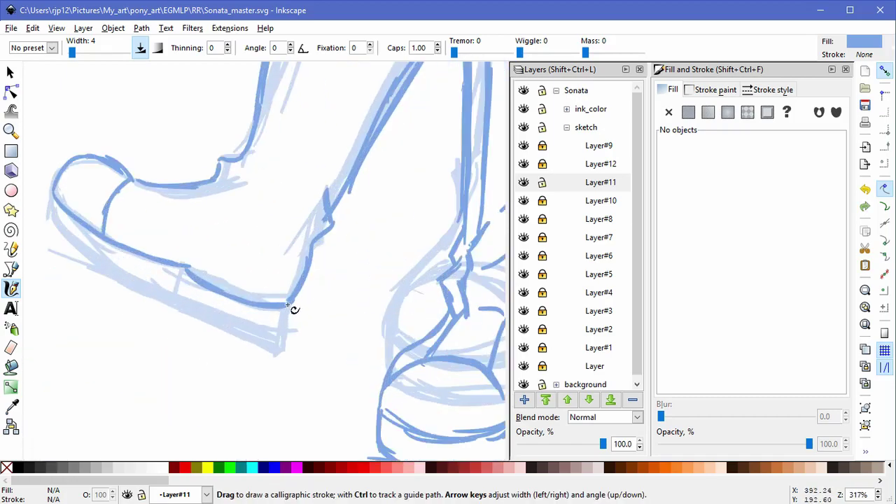
left_click_drag(175, 297, 259, 332)
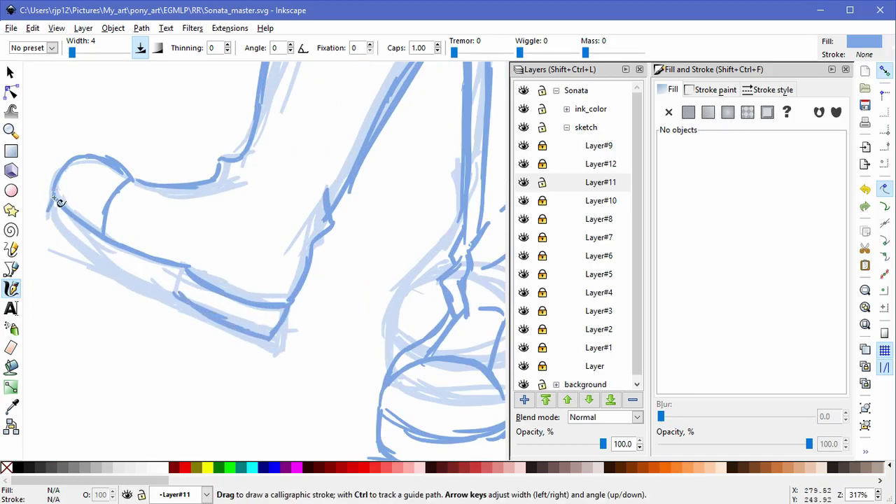
left_click_drag(54, 199, 140, 283)
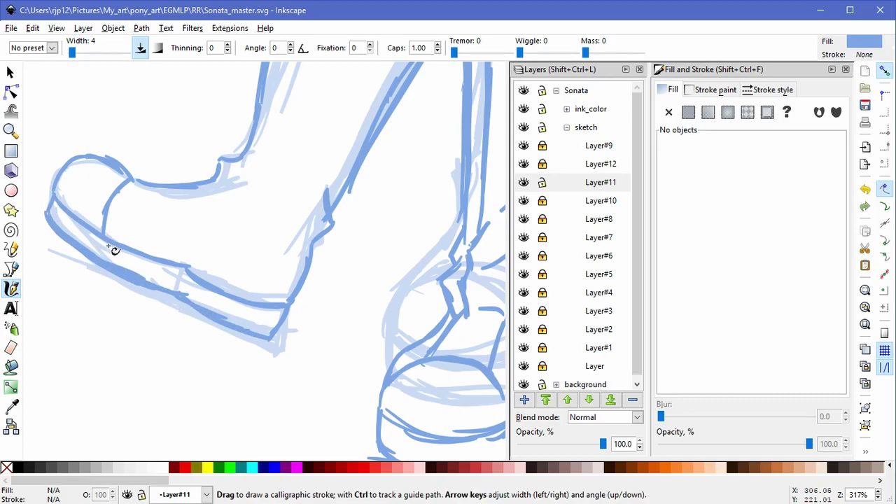
Step: Delete the side-view boot's toe cap seam, redraw it farther back, and add a band line along the toe
mouse_move(62, 186)
left_mouse_down()
mouse_move(112, 225)
mouse_move(131, 228)
left_mouse_up()
key("ctrl+z")
left_click(10, 73)
key("Delete")
left_click(118, 194)
key("Delete")
left_click(11, 288)
left_click_drag(133, 184, 123, 216)
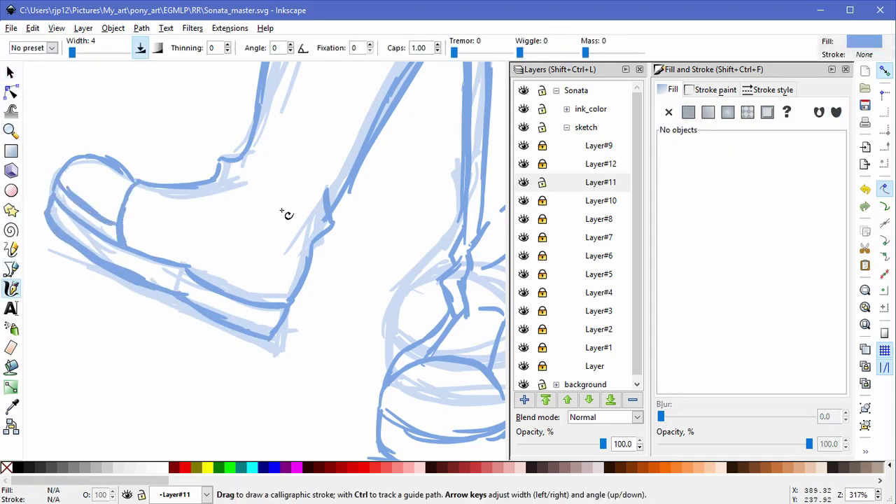
Step: Lock Layer#11, unlock and activate Layer#12, and sketch the side-view boot's top edge and inner front shaft line
left_click(541, 182)
left_click(541, 165)
left_click(361, 127)
left_click(587, 165)
left_click_drag(320, 155, 316, 336)
left_click_drag(320, 112, 460, 168)
left_click_drag(320, 98, 269, 322)
left_click_drag(279, 268, 328, 190)
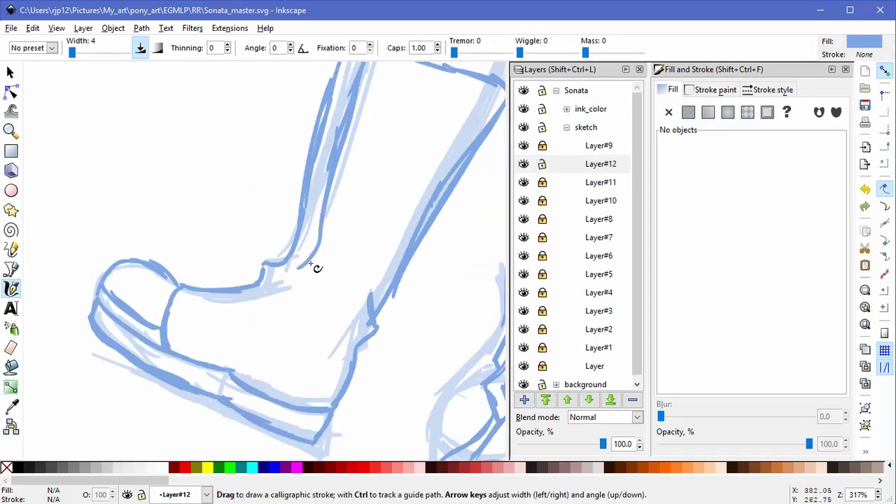
Step: Continue the side-view boot's inner line along the instep and add short strokes across the narrow front strip
key("ctrl+z")
mouse_move(173, 303)
left_mouse_down()
mouse_move(288, 301)
mouse_move(283, 292)
left_mouse_up()
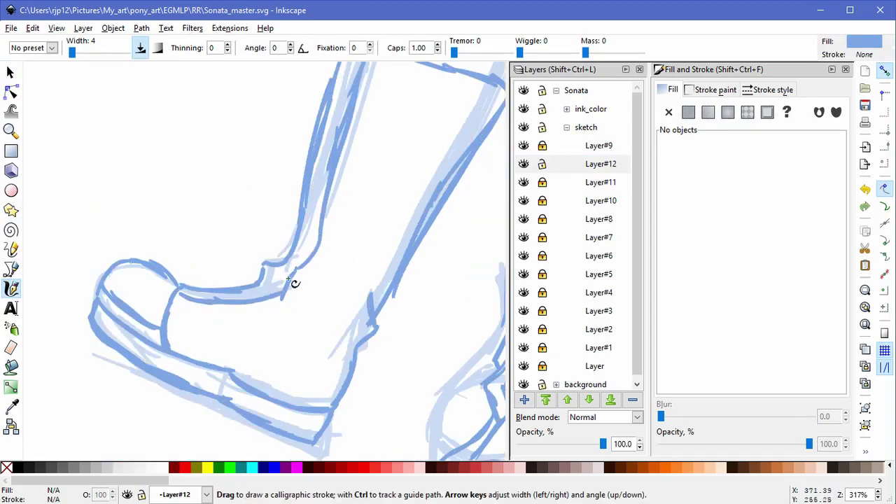
scroll(328, 201, "up", 2)
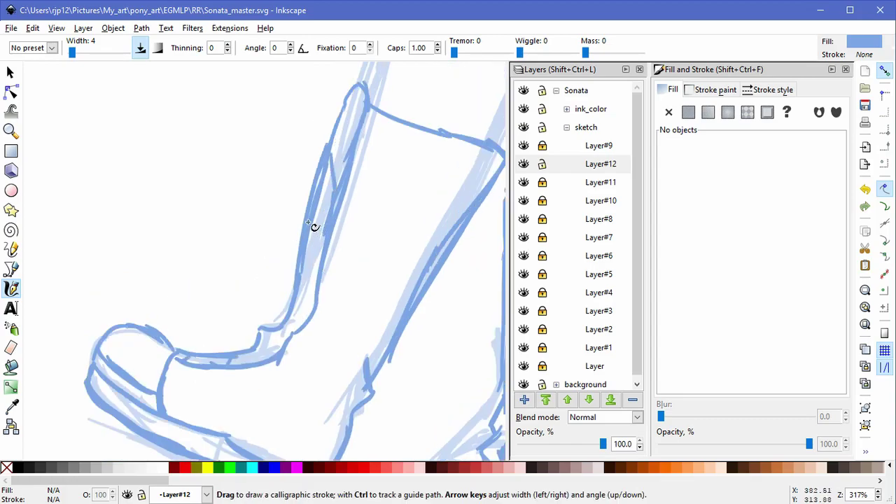
scroll(375, 291, "down", 3)
left_click_drag(376, 294, 307, 276)
Step: Unlock Layer#11, select all the side-view boot's strokes across both layers, and group them
key("space")
key("ctrl+a")
left_click(542, 183)
left_click(169, 178)
left_click_drag(169, 183, 374, 378)
scroll(328, 351, "up", 1)
key("Escape")
mouse_move(125, 302)
left_mouse_down()
mouse_move(179, 284)
mouse_move(357, 171)
left_mouse_up()
left_click(219, 195)
mouse_move(276, 136)
left_mouse_down()
mouse_move(258, 230)
mouse_move(172, 259)
mouse_move(243, 341)
mouse_move(309, 262)
mouse_move(316, 154)
left_mouse_up()
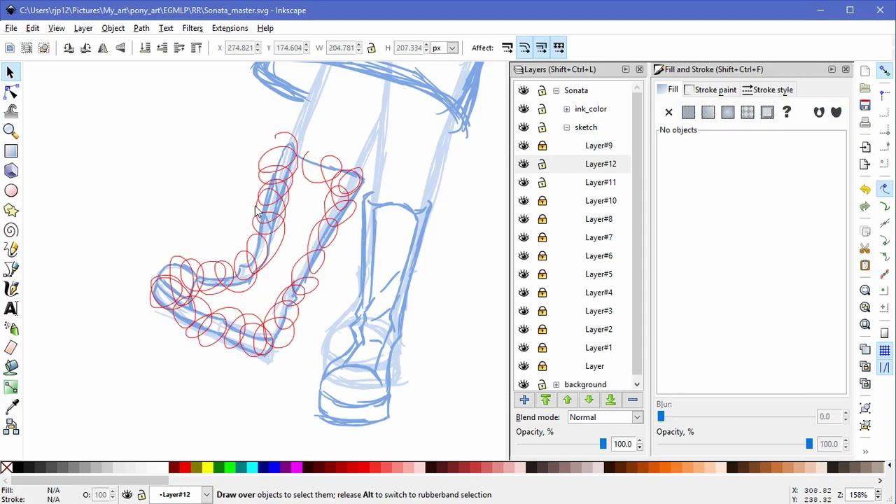
left_click_drag(257, 213, 257, 213)
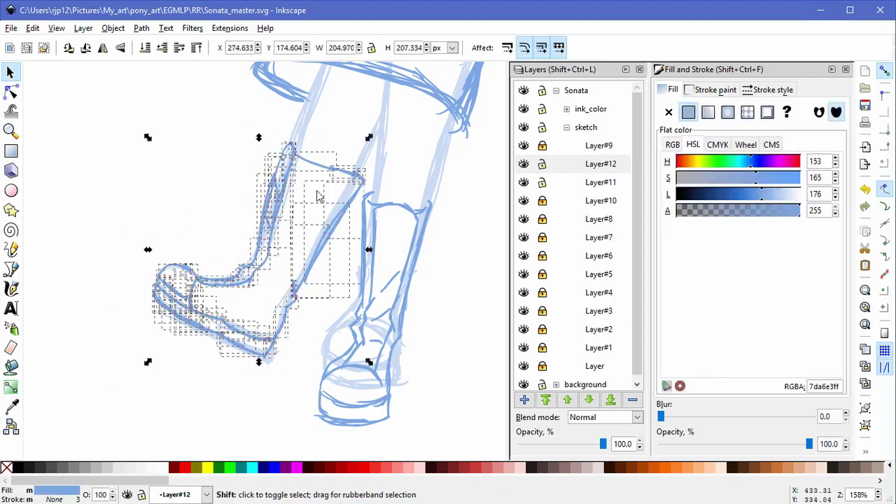
key("ctrl+g")
left_click_drag(148, 361, 134, 389)
key("ctrl+z")
left_click(295, 288)
left_click_drag(370, 249, 371, 227)
left_click_drag(257, 361, 280, 361)
key("ctrl+z")
key("ctrl+z")
Step: Rotate the grouped side-view boot upright, stretch it taller, and move it to the left of the legs
left_click_drag(147, 362, 207, 386)
left_click_drag(252, 352, 252, 390)
left_click(262, 235)
left_click_drag(252, 132, 251, 92)
left_click_drag(203, 278, 131, 279)
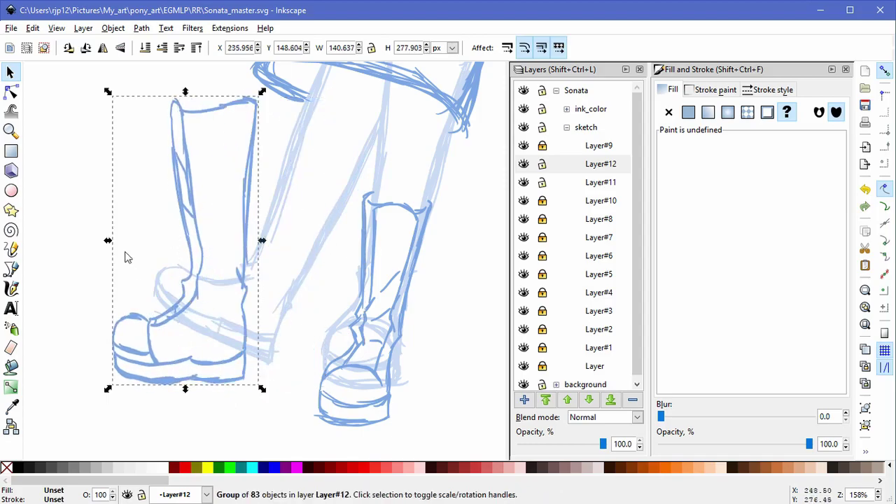
Step: Ungroup the upright boot, reduce its height and width slightly, and shift its back shaft strokes a little inward
key("ctrl+shift+g")
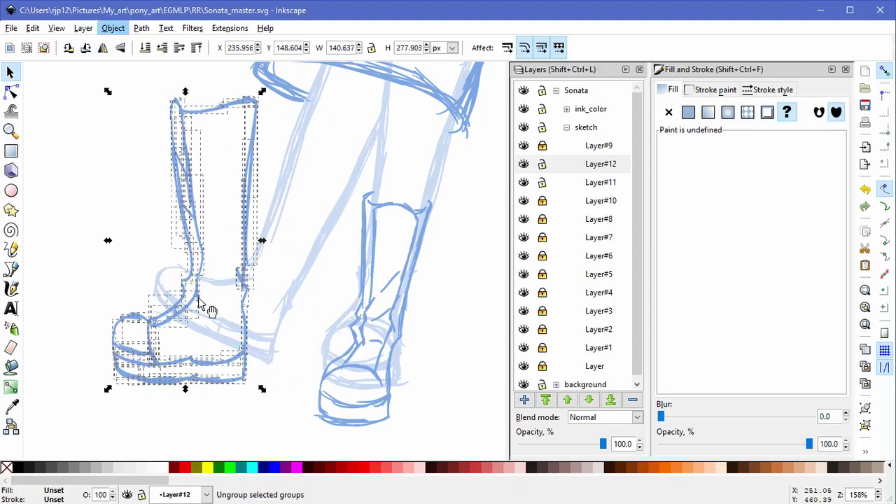
left_click_drag(180, 389, 179, 355)
left_click_drag(108, 355, 117, 357)
left_click_drag(196, 283, 191, 286)
left_click_drag(282, 79, 213, 306)
left_click_drag(263, 194, 258, 195)
Step: Regroup the side-view boot's strokes, tilt the boot back to the leg's slant, and fit it over the raised leg
left_click_drag(283, 366, 67, 84)
key("ctrl+g")
left_click(244, 172)
left_click_drag(256, 91, 304, 132)
left_click_drag(239, 157, 334, 245)
left_click_drag(273, 173, 331, 223)
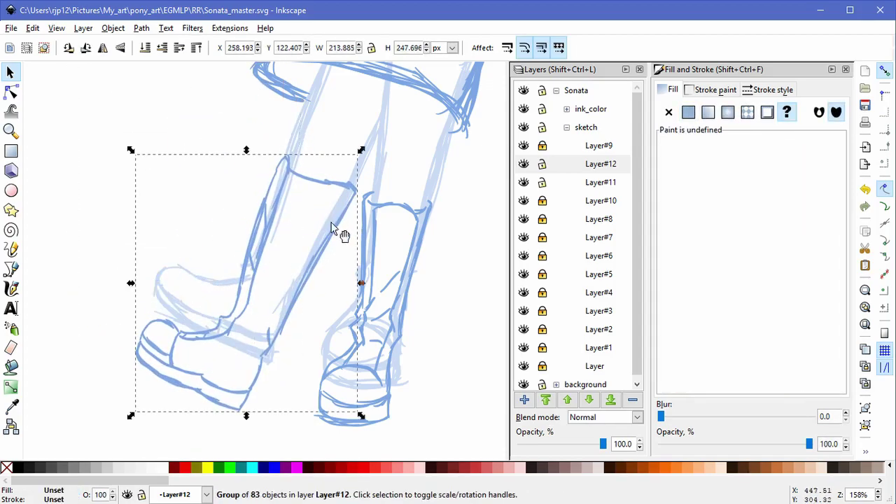
left_click(244, 410)
left_click_drag(244, 406, 234, 405)
left_click(435, 194)
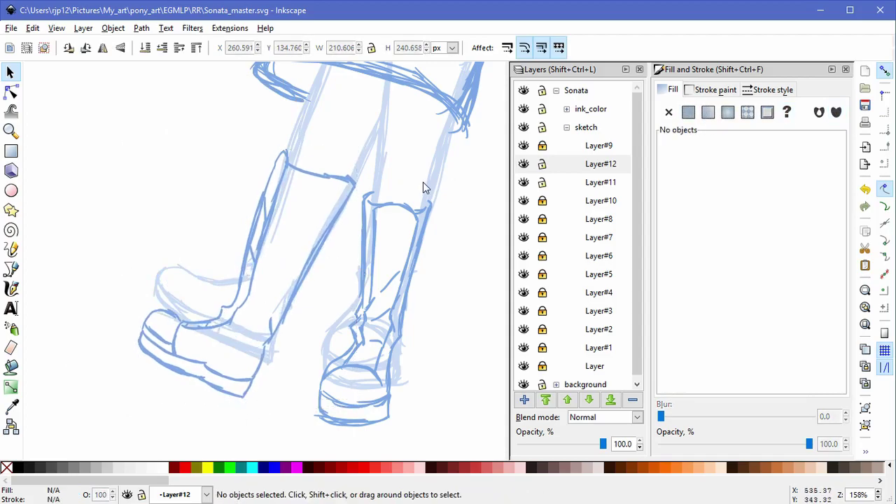
Step: Hide the construction sketch layers Layer, Layer#1 and Layer#2 so only the refined outlines remain
scroll(423, 183, "down", 4)
left_click_drag(404, 241, 397, 252)
left_click(346, 301)
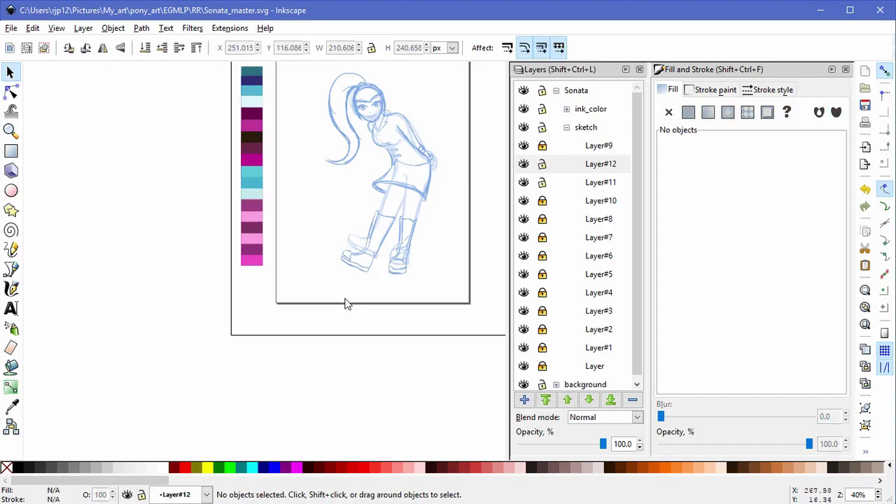
left_click(524, 366)
left_click(524, 329)
scroll(432, 146, "up", 2)
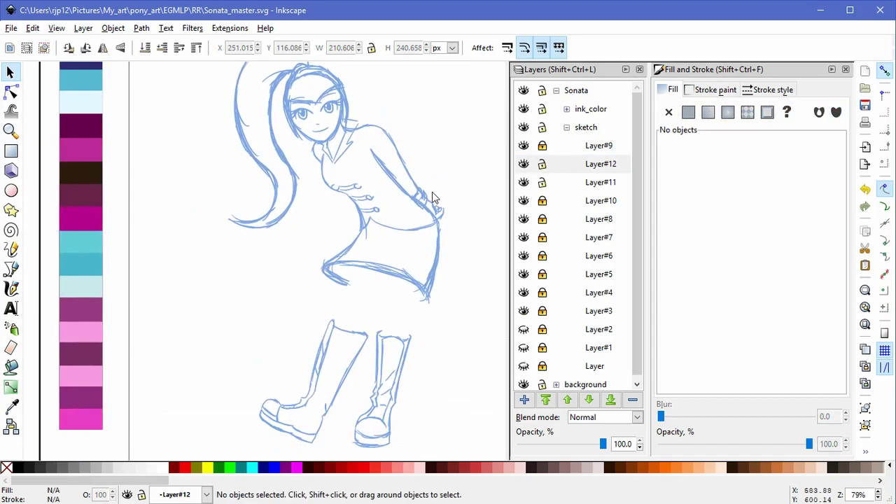
Step: Move and slightly rotate the figure's left-hand boot group beneath the skirt
left_click_drag(354, 329, 346, 326)
mouse_move(248, 445)
left_mouse_down()
mouse_move(231, 422)
mouse_move(239, 434)
left_mouse_up()
left_click_drag(359, 328, 364, 325)
left_click(363, 324)
mouse_move(370, 306)
left_mouse_down()
mouse_move(363, 307)
mouse_move(370, 313)
left_mouse_up()
left_click(356, 332)
left_click(358, 351)
left_click_drag(357, 351, 354, 349)
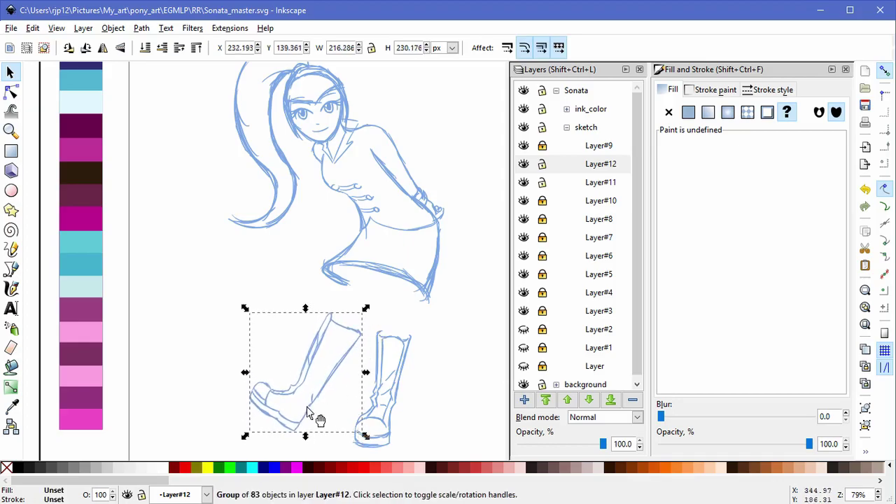
Step: Group all strokes of the right-hand boot and shift the group slightly
left_click(429, 350)
left_click(384, 350)
left_click_drag(342, 311, 441, 457)
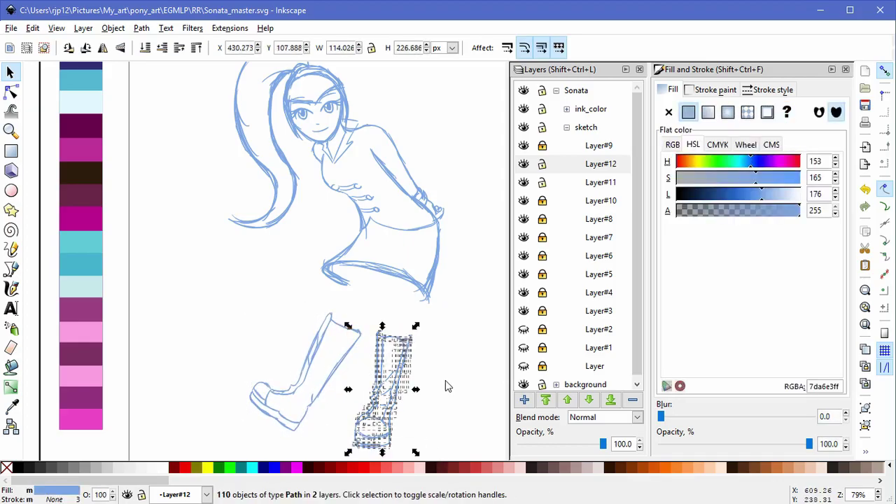
key("ctrl+g")
left_click_drag(409, 343, 406, 344)
left_click(443, 356)
Step: Add a new layer above Layer#12 in the sketch group and lock Layer#11 and Layer#12
left_click(524, 400)
key("Return")
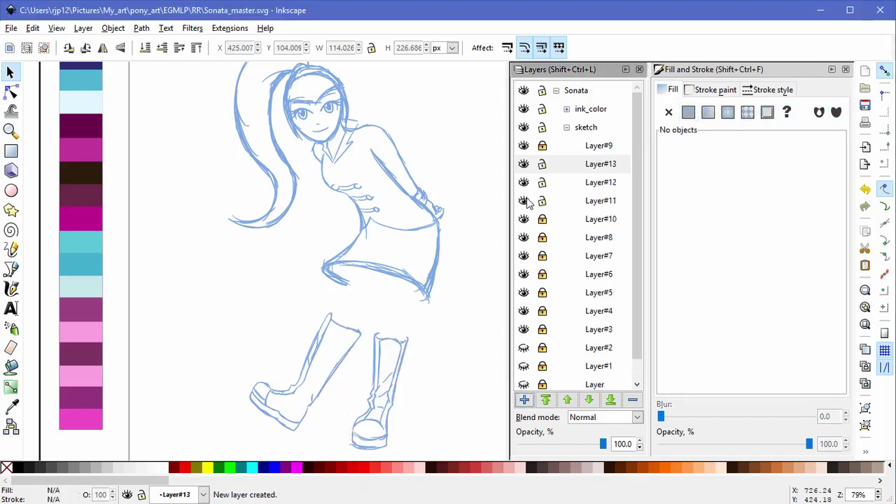
left_click(542, 201)
left_click(542, 183)
Step: Sketch the outlines of both legs between the skirt hem and the boot tops with calligraphy strokes
key("c")
scroll(400, 337, "up", 2, "ctrl")
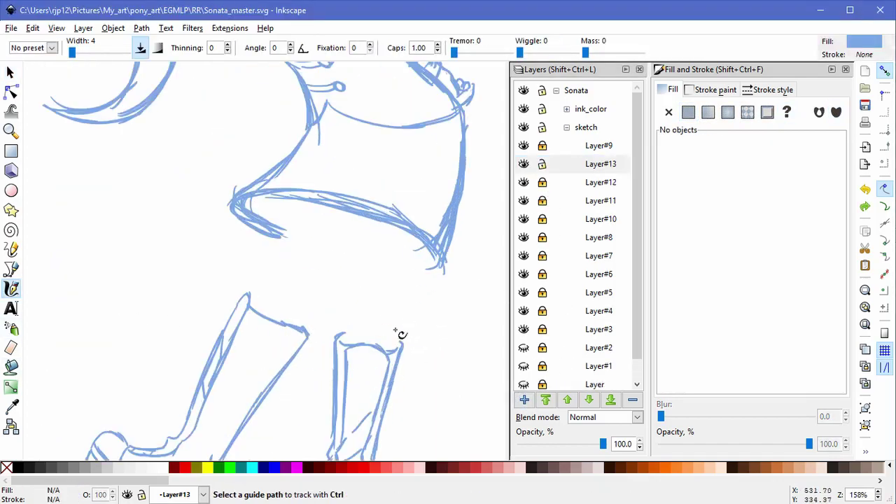
mouse_move(339, 333)
left_mouse_down()
mouse_move(354, 297)
mouse_move(347, 318)
mouse_move(359, 215)
left_mouse_up()
left_click_drag(422, 250, 402, 298)
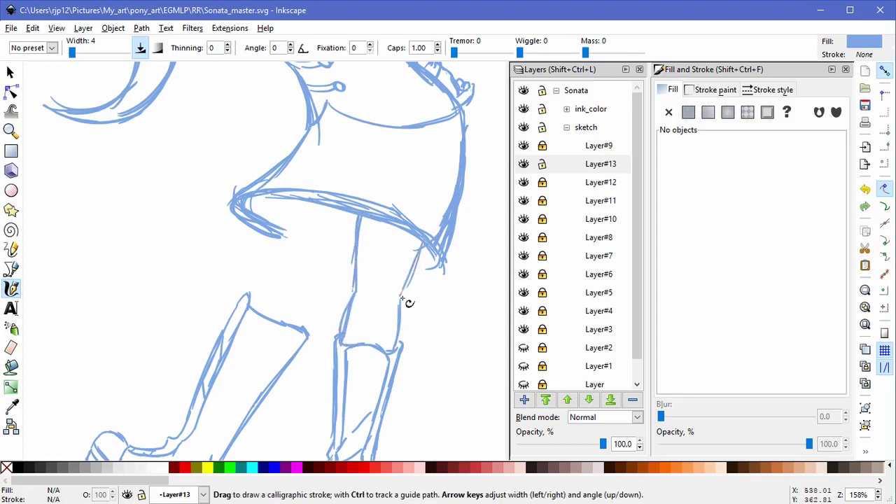
left_click_drag(306, 328, 327, 275)
mouse_move(303, 201)
left_mouse_down()
mouse_move(282, 261)
mouse_move(248, 307)
mouse_move(271, 269)
left_mouse_up()
left_click_drag(352, 250, 324, 293)
scroll(416, 326, "down", 4)
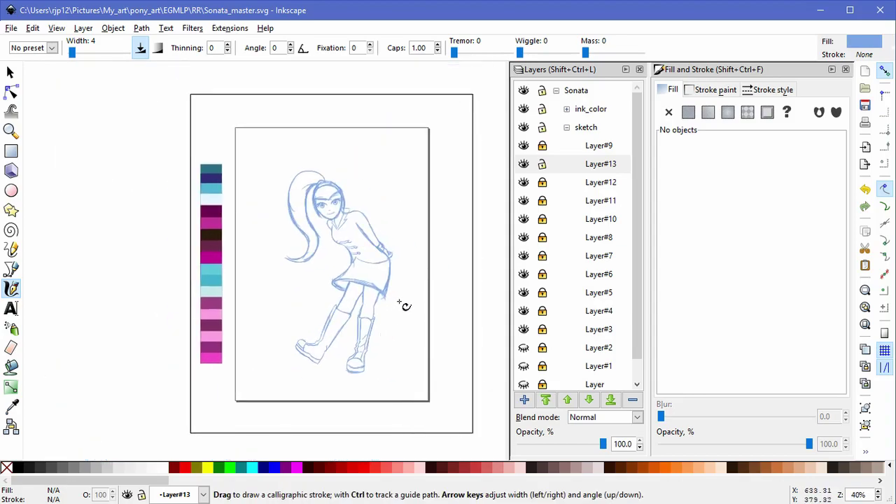
Step: Adjust the left-hand boot and its upper leg strokes so they join in one line below the skirt
scroll(404, 305, "up", 1)
scroll(289, 380, "up", 1)
left_click(573, 164)
left_click(10, 72)
left_click(281, 306)
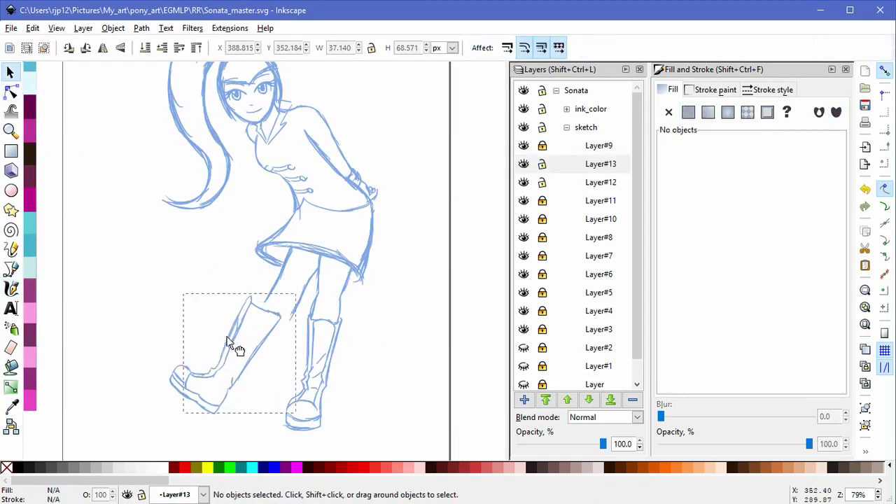
key("Escape")
mouse_move(250, 288)
left_mouse_down("alt")
mouse_move(303, 275)
mouse_move(287, 236)
left_mouse_up("alt")
left_click_drag(256, 308, 252, 305)
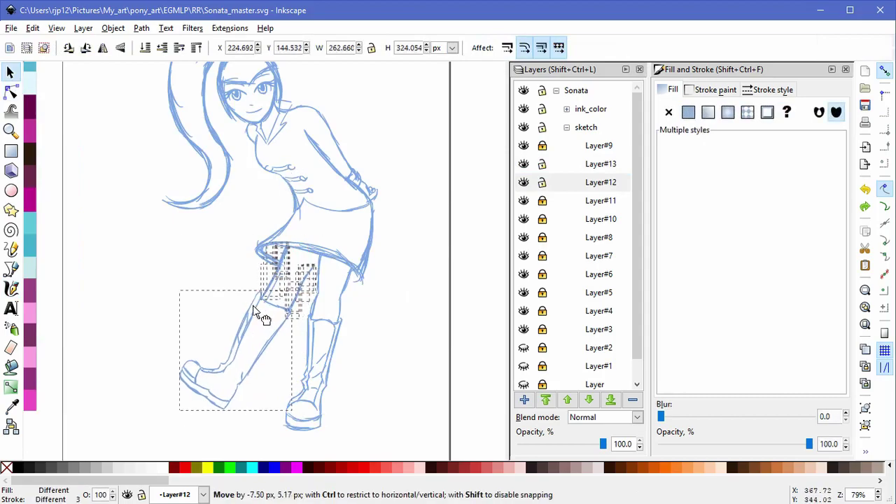
key("Escape")
key("Escape")
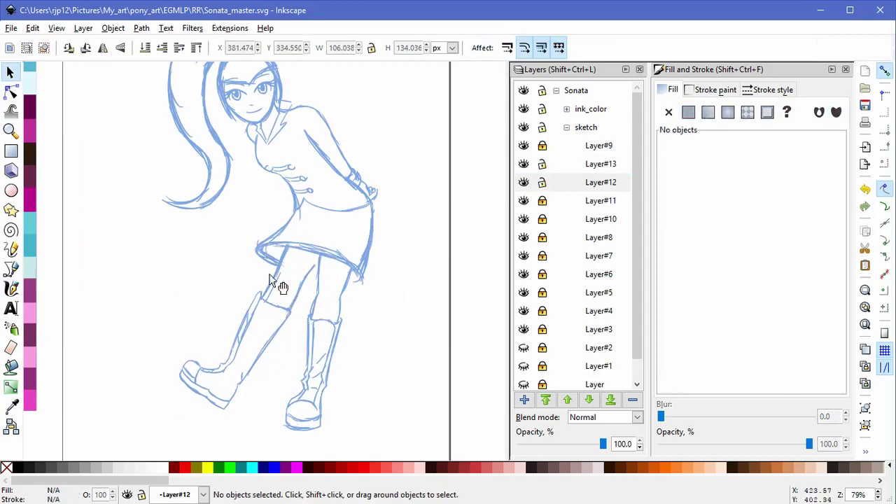
left_click_drag(216, 220, 318, 316)
left_click_drag(320, 237, 325, 231)
key("Escape")
Step: Lock the boot and leg layers, unlock Layer#10 and delete the skirt's old hem strokes
left_click(542, 182)
left_click(541, 219)
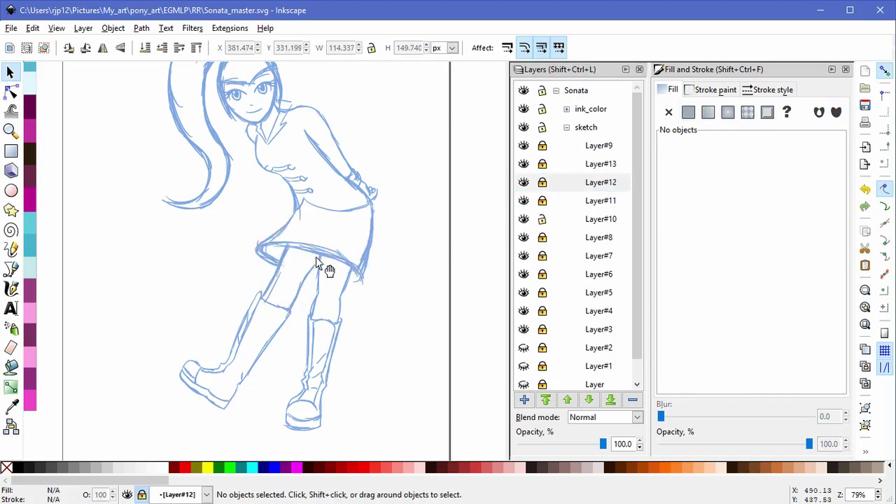
left_click(318, 264)
key("Delete")
left_click_drag(271, 255, 241, 293)
key("Delete")
key("Delete")
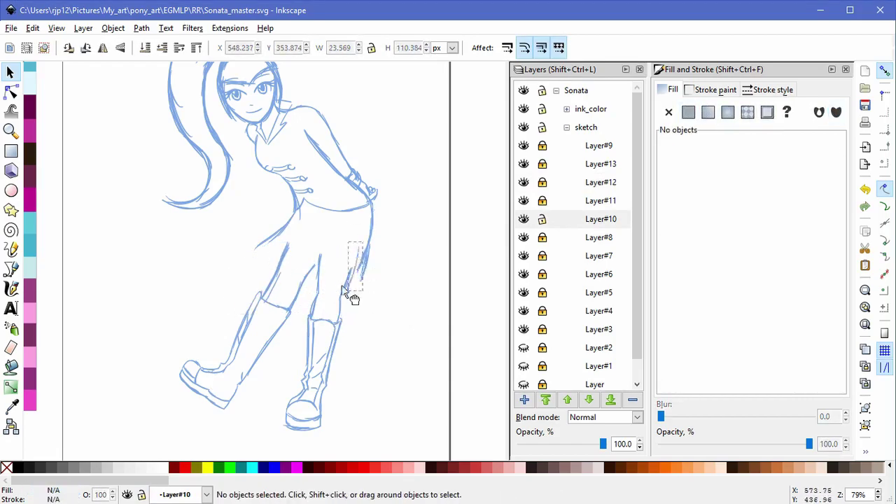
Step: Delete the surplus strokes along the lower right-hand edge of the skirt
left_click(361, 252)
key("Delete")
left_click(363, 254)
key("Delete")
left_click(366, 251)
left_click_drag(357, 262, 359, 281)
left_click(390, 248)
Step: Redraw the skirt hem as a rounded curve from its left-hand tip to the right-hand side with calligraphy strokes
key("c")
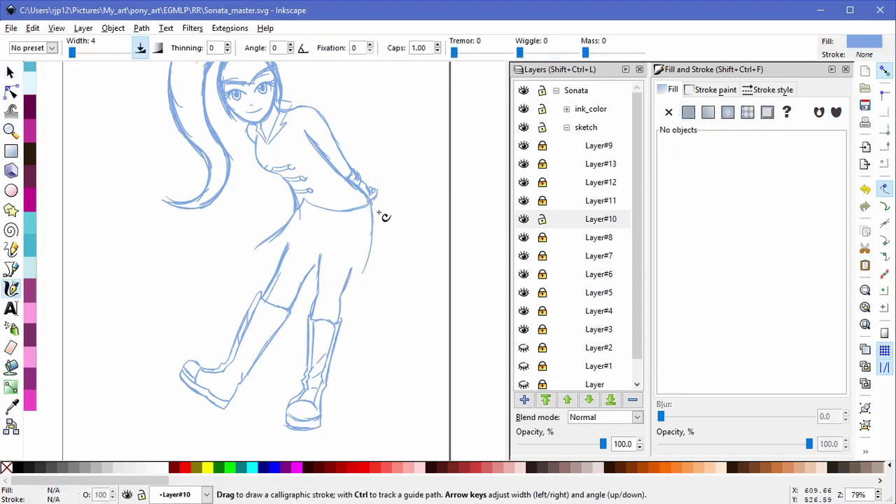
scroll(399, 254, "up", 1)
left_click_drag(209, 240, 268, 279)
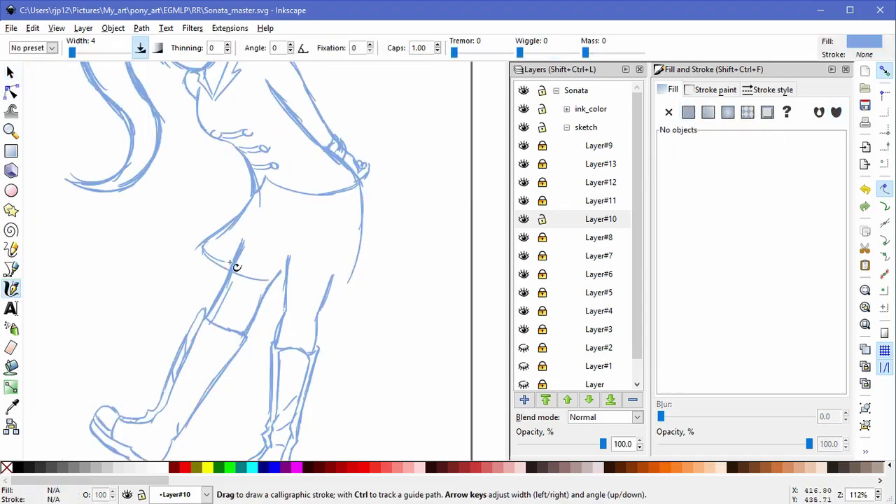
left_click_drag(334, 284, 352, 275)
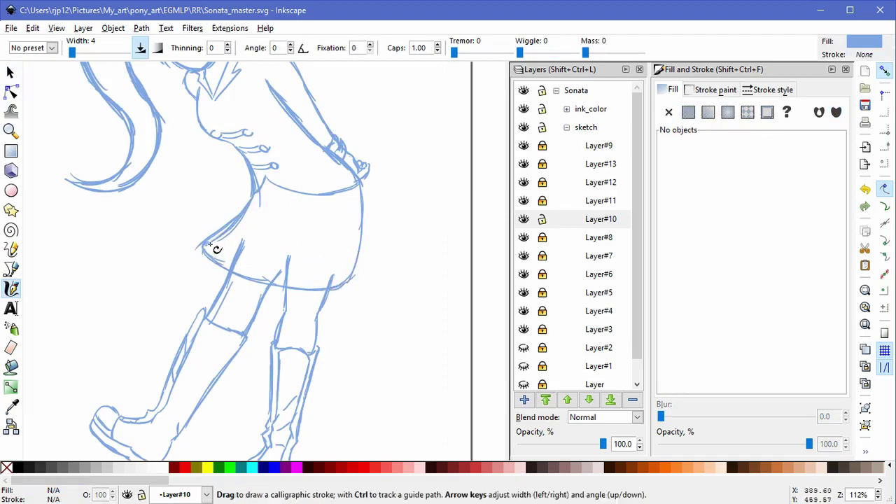
scroll(427, 250, "down", 2)
scroll(393, 218, "up", 2)
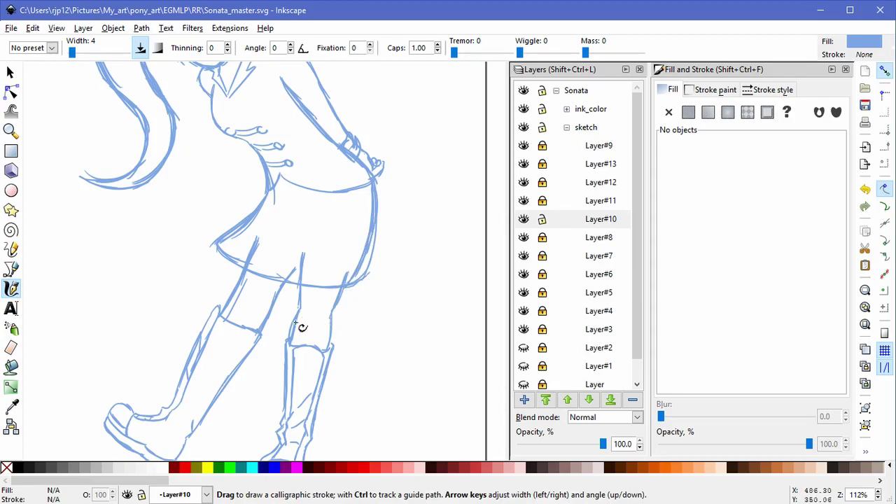
Step: Undo the last stroke thickening the skirt's right-hand edge
key("ctrl+z")
left_click(11, 73)
mouse_move(416, 340)
left_mouse_down()
mouse_move(300, 278)
mouse_move(202, 127)
left_mouse_up()
left_click_drag(379, 238, 438, 291)
key("ctrl+z")
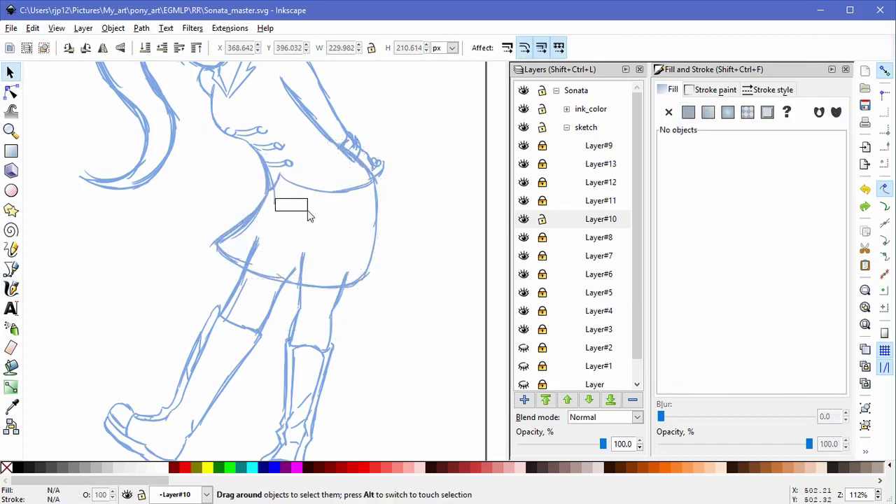
Step: Identify the layer holding the stray stroke below the jacket front and remove that stroke from Layer#8
left_click_drag(310, 216, 313, 269)
left_click(515, 200)
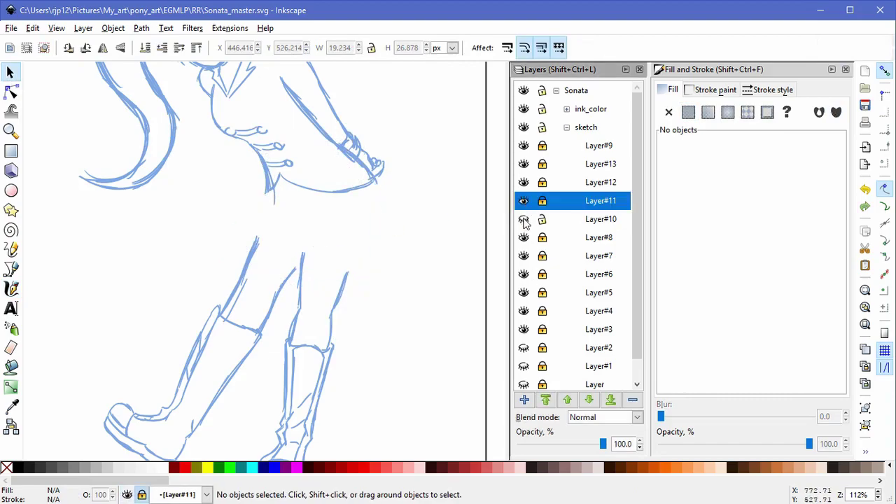
left_click(524, 238)
left_click(524, 237)
left_click_drag(274, 202, 340, 236)
key("ctrl+z")
left_click(542, 238)
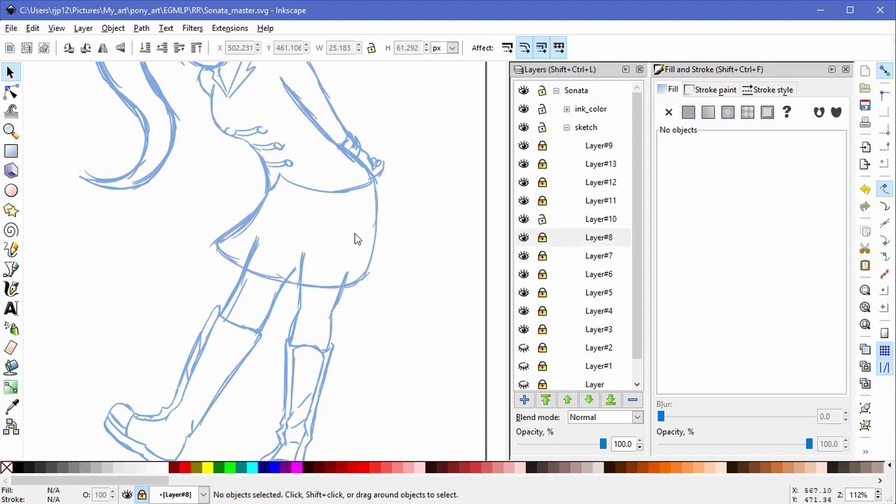
Step: Select the skirt strokes on Layer#10 and shift them slightly down and to the left under the jacket
left_click_drag(424, 319, 238, 236)
left_click(427, 302)
mouse_move(428, 305)
left_mouse_down()
mouse_move(226, 272)
mouse_move(341, 236)
left_mouse_up()
left_click_drag(411, 263, 382, 212)
left_click_drag(295, 294, 298, 301)
left_click_drag(371, 251, 369, 249)
left_click(398, 237)
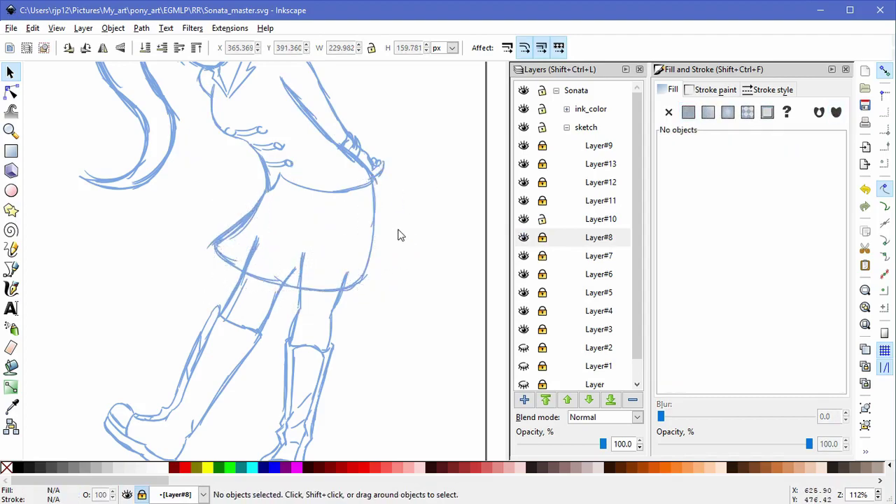
Step: Unlock the visible sketch layers, enlarge the whole figure to about 509 × 954 px on the page, and relock the layers
scroll(409, 218, "down", 2)
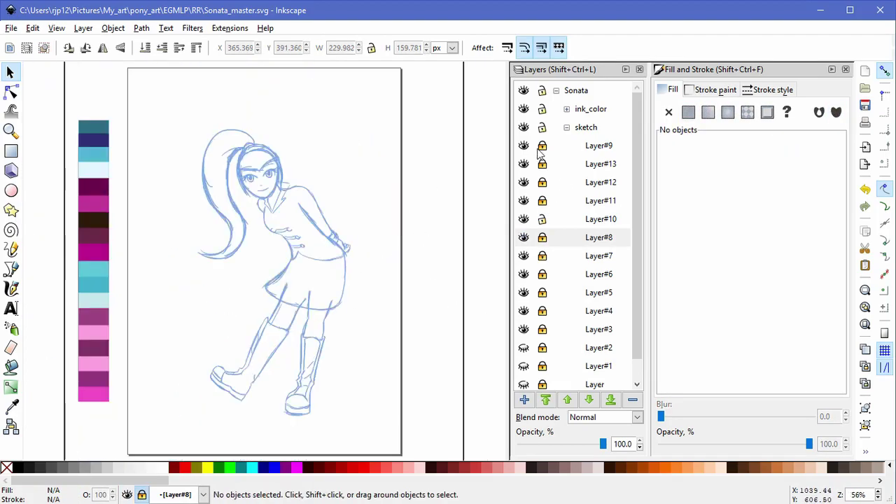
left_click_drag(541, 163, 545, 204)
scroll(621, 311, "down", 1)
left_click_drag(132, 98, 407, 444)
left_click_drag(355, 126, 408, 77)
left_click_drag(339, 176, 314, 203)
left_click_drag(356, 98, 374, 86)
mouse_move(335, 216)
left_mouse_down()
mouse_move(329, 208)
mouse_move(350, 214)
left_mouse_up()
left_click(422, 216)
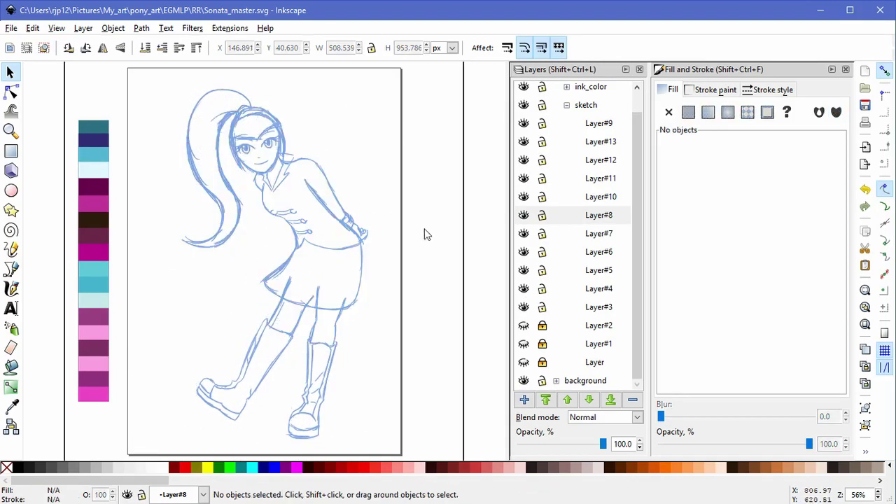
left_click_drag(542, 307, 541, 180)
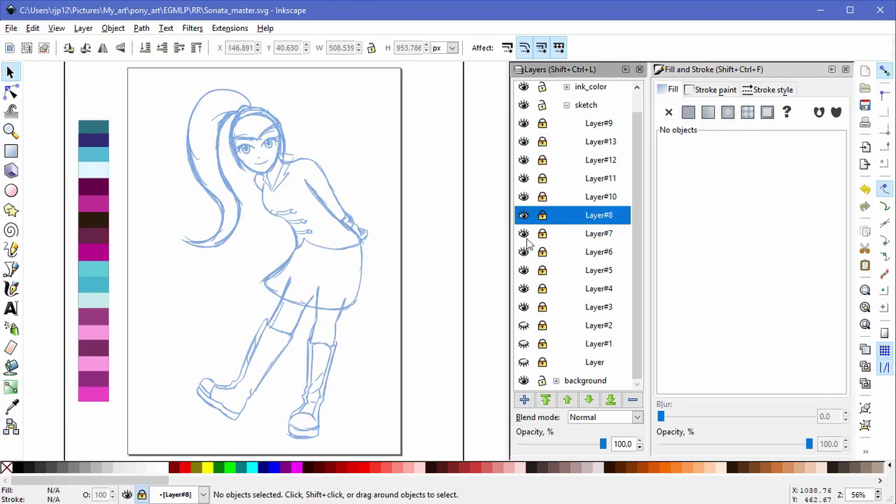
Step: Toggle layer visibility to identify the leg and skirt layers, and lower Layer#13 with the legs beneath Layer#10
left_click_drag(526, 133, 525, 127)
left_click(525, 142)
left_click(524, 160)
left_click(524, 160)
left_click(523, 196)
left_click(523, 196)
left_click(523, 197)
left_click(523, 144)
left_click(523, 144)
left_click(523, 144)
left_click(591, 142)
left_click(589, 400)
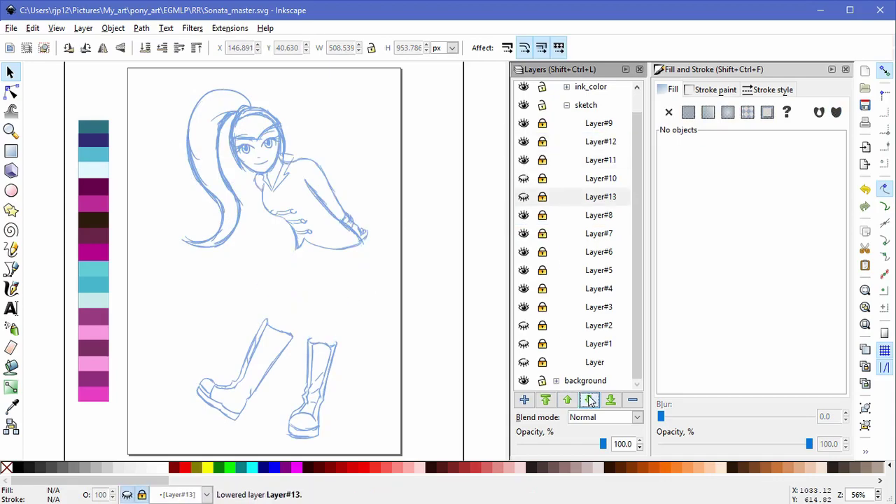
left_click(524, 197)
left_click(524, 179)
Step: On a new layer above Layer#13, draw a closed eight-node polygon following the skirt hem and covering the leg tops
left_click(524, 399)
left_click(504, 296)
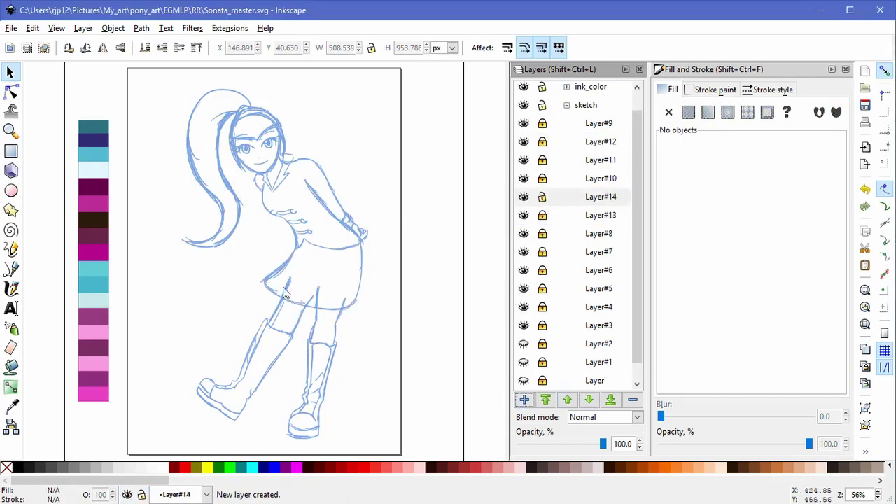
left_click(11, 271)
left_click(344, 257)
key("Escape")
key("space")
scroll(339, 300, "up", 4)
left_click(78, 287)
left_click(377, 338)
left_click(389, 266)
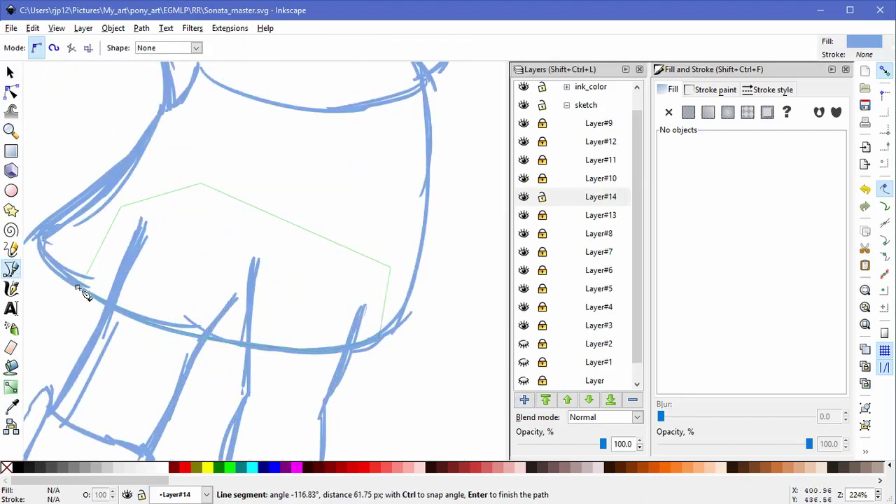
left_click(78, 287)
key("n")
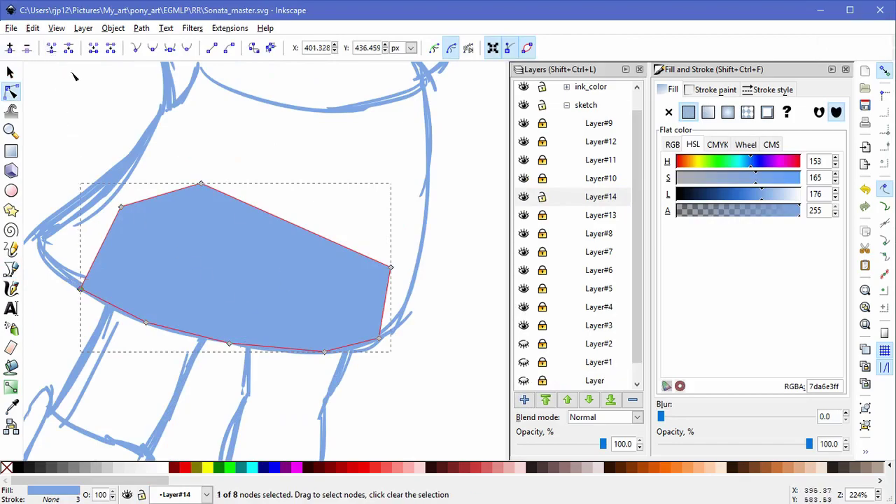
Step: Unlock Layer#13 and cut the hem-shaped polygon from Layer#14
key("s")
key("Escape")
left_click(326, 400)
left_click(402, 383)
mouse_move(402, 383)
left_mouse_down()
mouse_move(378, 246)
mouse_move(188, 165)
left_mouse_up()
left_click_drag(360, 376, 148, 115)
left_click(353, 273)
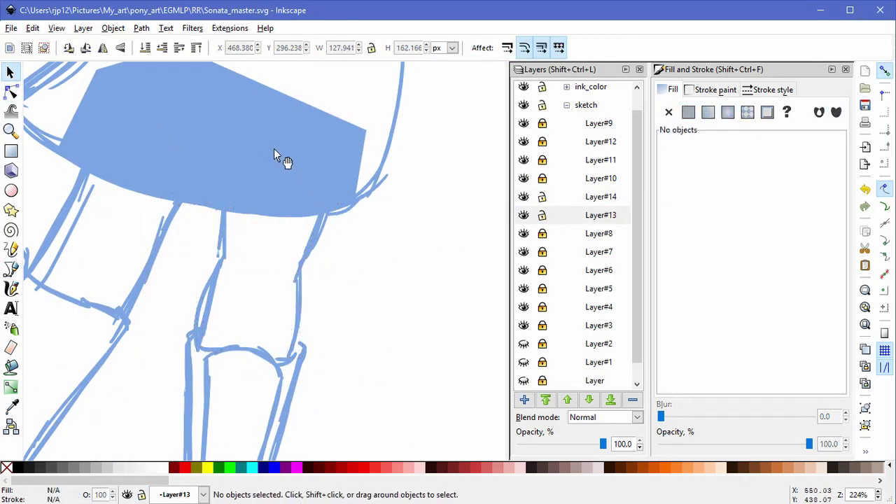
left_click(271, 150)
key("Delete")
Step: Group all leg strokes on Layer#13 and delete the empty Layer#14
scroll(371, 322, "down", 1)
left_click_drag(400, 403, 93, 137)
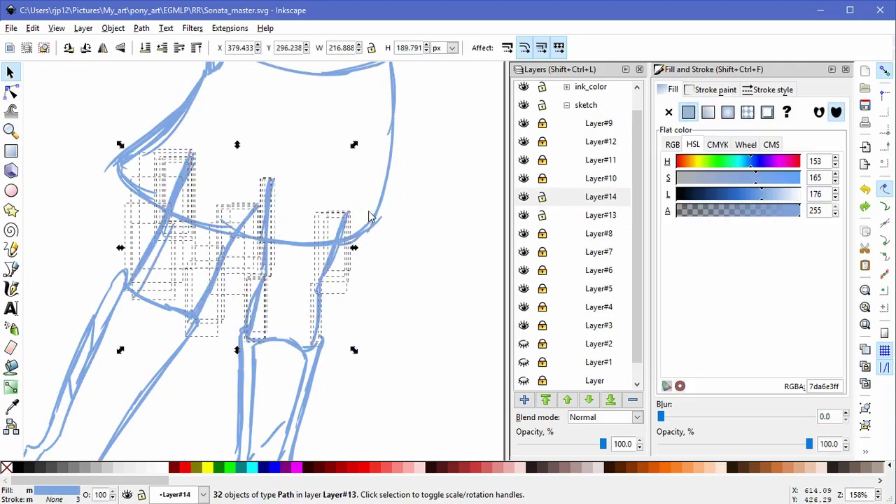
key("ctrl+g")
left_click(600, 197)
left_click(631, 399)
left_click(600, 197)
Step: Paste the polygon in place on Layer#13 and raise its fill lightness to 255 to make it white
left_click(191, 169)
left_click(32, 28)
left_click(63, 137)
left_click_drag(711, 198, 800, 195)
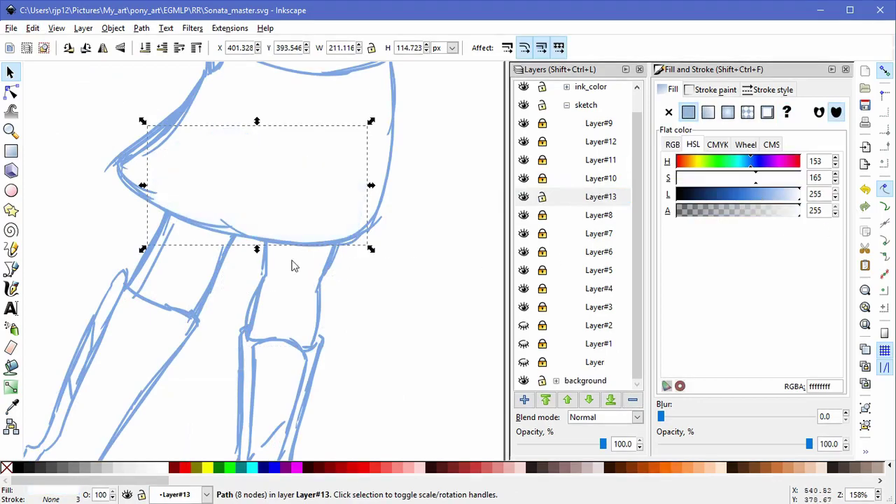
Step: Reshape the white polygon's nodes so it covers the legs between the skirt hem and the boot tops
left_click(259, 283, "shift")
left_click(405, 242)
left_click(244, 192)
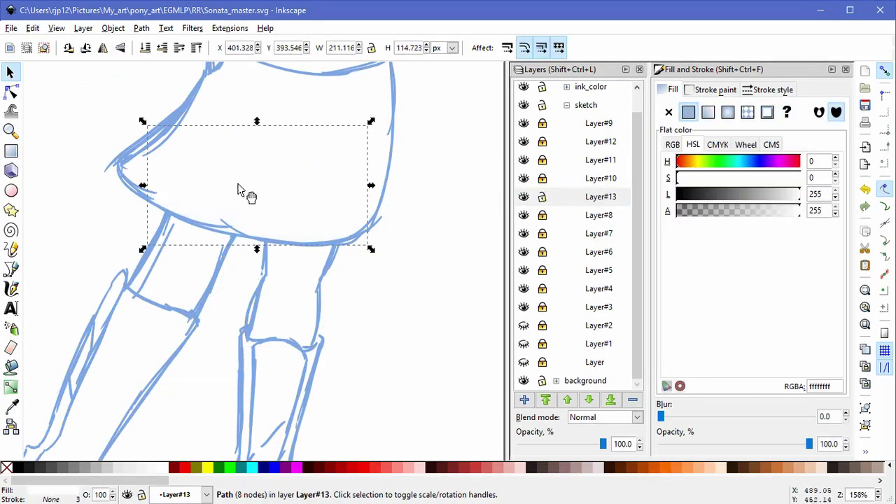
key("n")
left_click_drag(115, 284, 115, 292)
mouse_move(194, 224)
left_mouse_down()
mouse_move(169, 309)
mouse_move(198, 224)
left_mouse_up()
left_click_drag(115, 293, 146, 200)
left_click_drag(176, 142, 117, 295)
left_click_drag(233, 128, 362, 361)
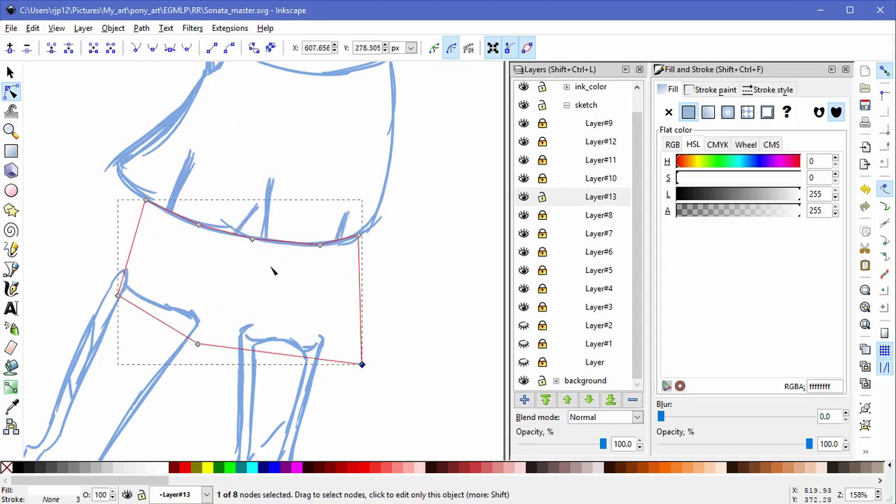
Step: Mask the grouped leg strokes with the white polygon so only the parts below the skirt hem show
key("s")
left_click(203, 162, "shift")
left_click(280, 137)
left_click(406, 243)
left_click(165, 273)
left_click(11, 92)
left_click(152, 269)
key("s")
left_click(96, 126)
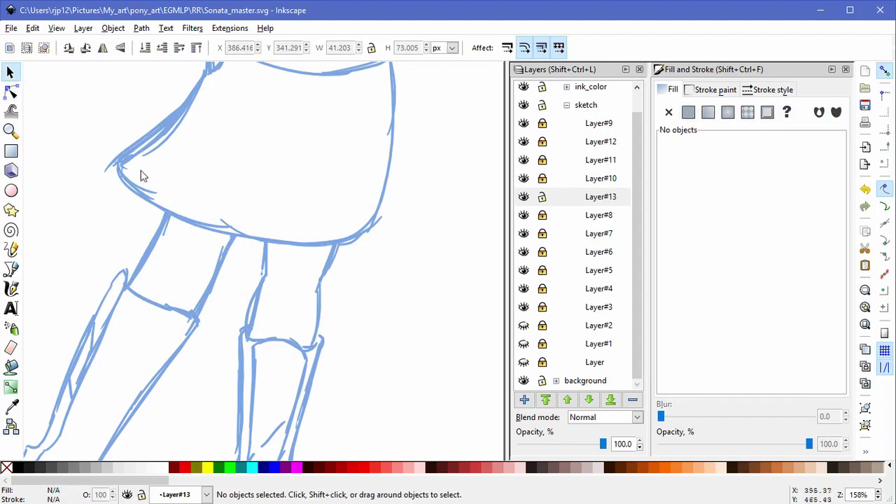
scroll(405, 288, "down", 3)
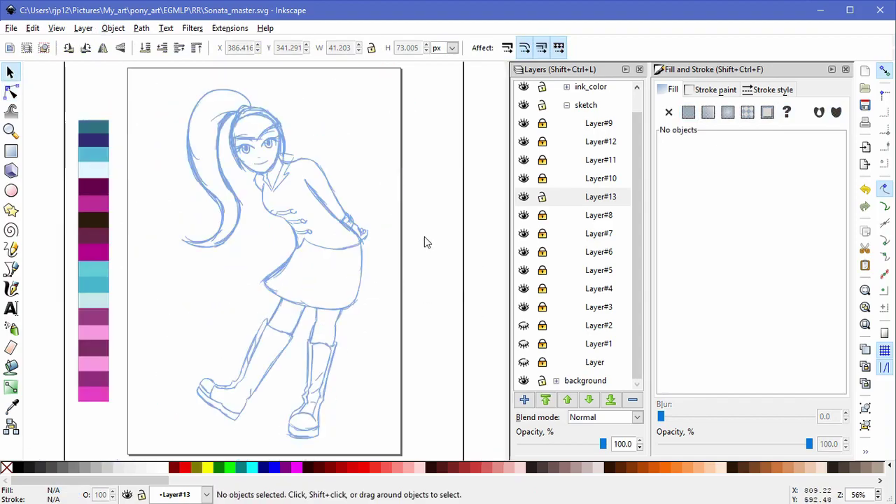
Step: Lock Layer#13, unlock Layer#8 and delete the heavy overlapping strokes along the inner edge of the bent arm
left_click(542, 197)
scroll(344, 180, "up", 3)
key("space")
mouse_move(295, 179)
left_mouse_down()
mouse_move(203, 257)
mouse_move(307, 179)
left_mouse_up()
left_click(310, 179)
left_click_drag(247, 209, 375, 168)
key("Delete")
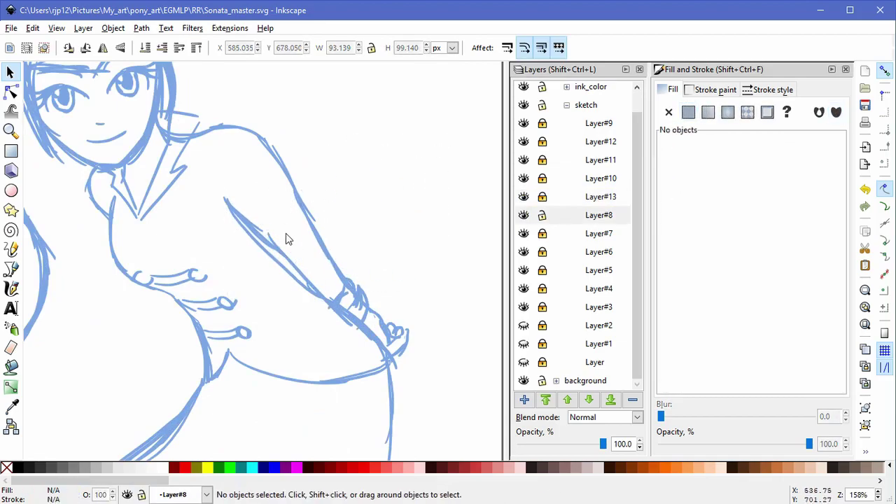
left_click(275, 258)
key("Delete")
Step: Redraw the arm's inner edge from armpit to wrist with calligraphy strokes in the blue sampled from the sketch
key("c")
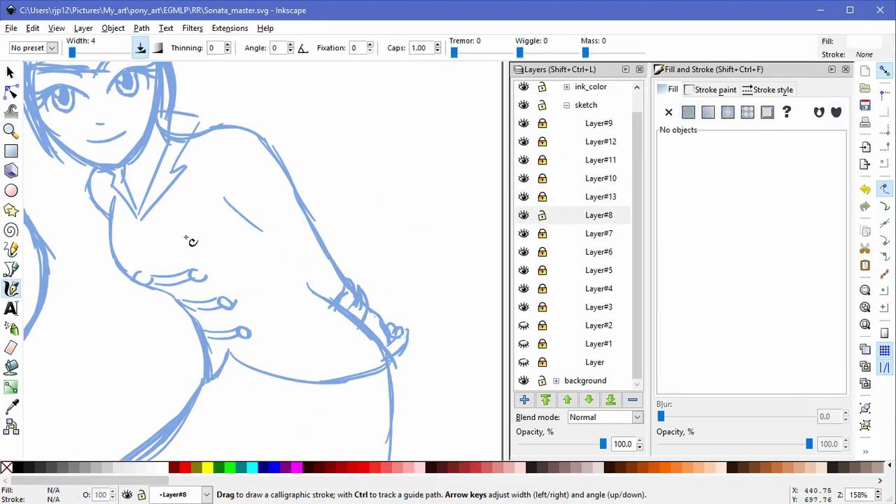
left_click(12, 407)
left_click(200, 386)
left_click(11, 289)
left_click_drag(237, 247, 159, 345)
key("ctrl+z")
left_click_drag(305, 289, 268, 242)
left_click_drag(226, 199, 273, 252)
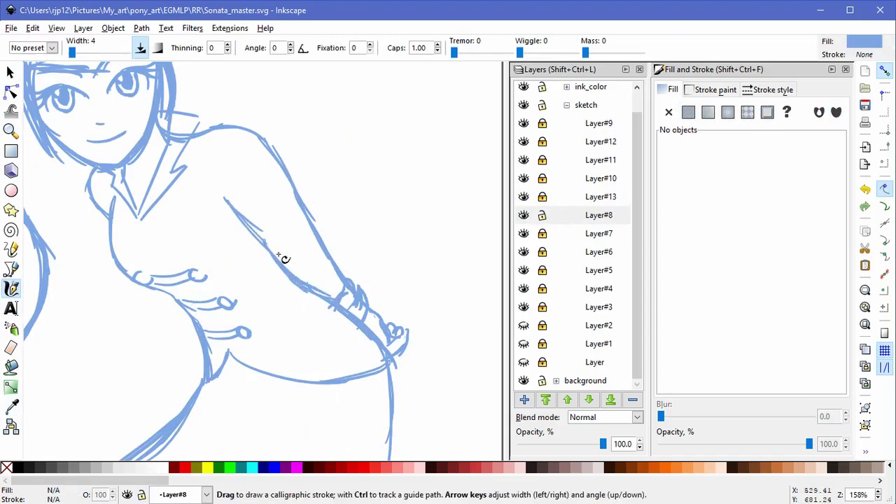
left_click_drag(244, 224, 306, 282)
Step: Delete the leftover old strokes at the upper inner arm and extend the line with a short stroke towards the armpit
left_click(10, 73)
left_click_drag(260, 228, 373, 182)
key("Delete")
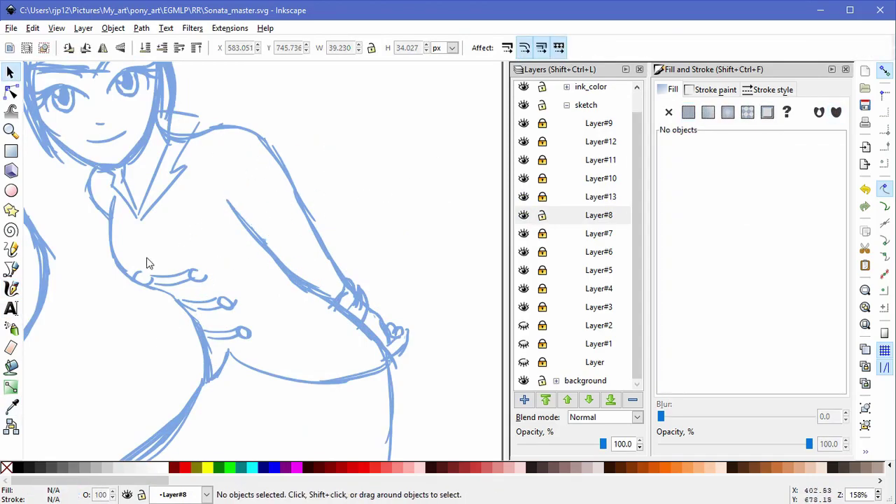
left_click(12, 289)
left_click_drag(215, 217, 275, 250)
key("ctrl+z")
left_click_drag(211, 199, 241, 224)
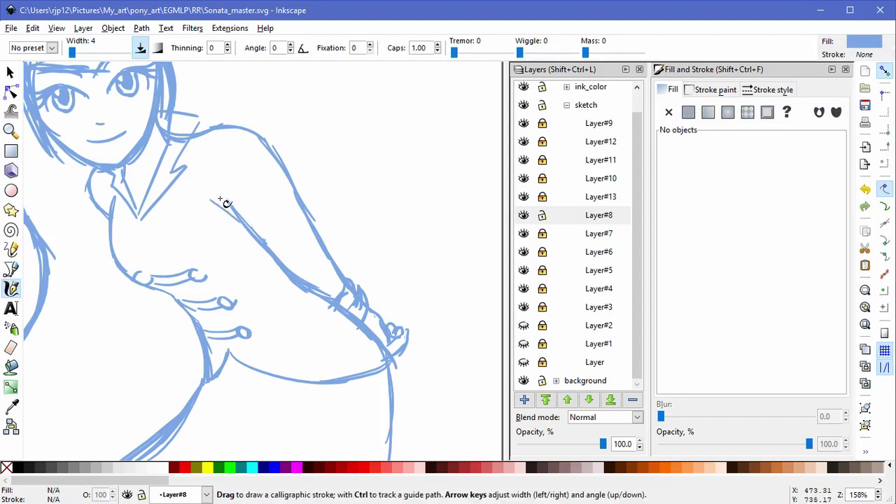
scroll(373, 235, "down", 3)
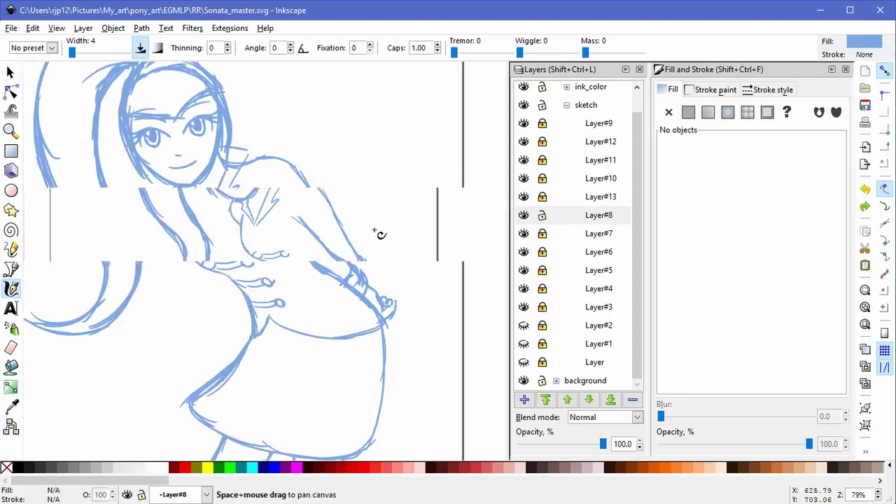
Step: Select the new inner arm strokes and transform them so their upper end sits lower on the jacket
scroll(374, 196, "up", 3)
left_click(10, 73)
left_click_drag(293, 263, 296, 181)
left_click_drag(216, 185, 315, 278)
left_click_drag(214, 179, 230, 197)
left_click(378, 211)
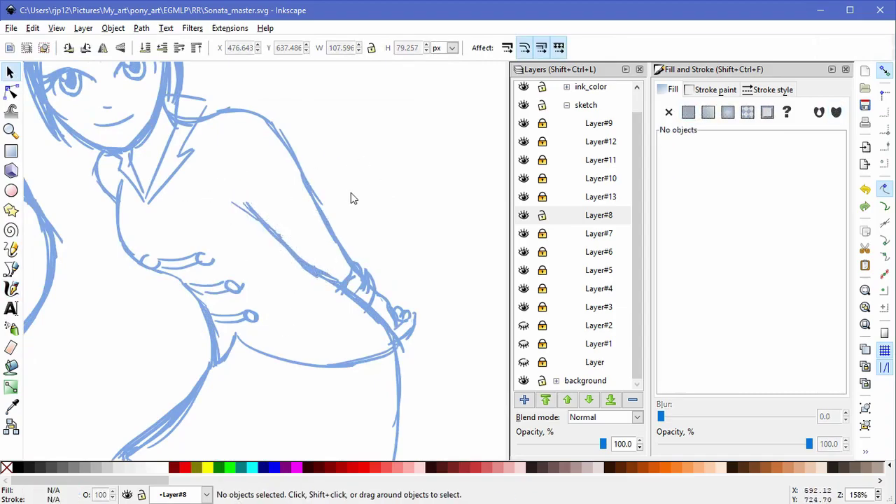
scroll(359, 196, "down", 3)
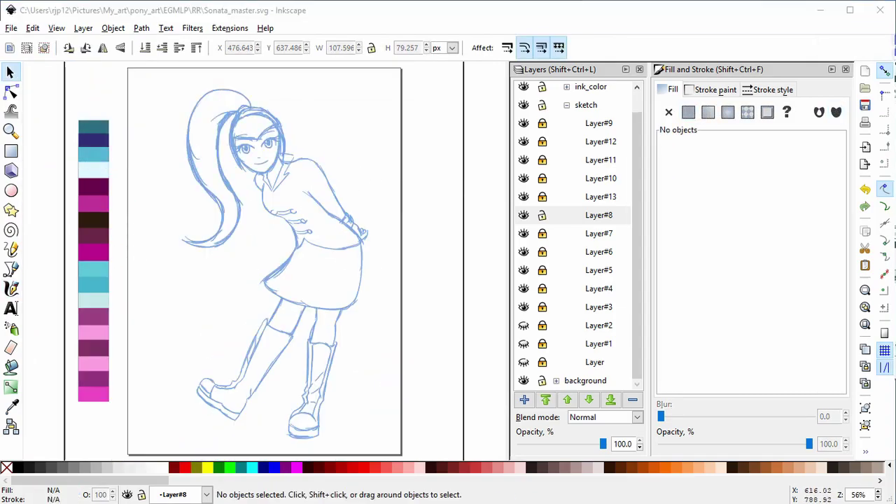
Step: Lock Layer#8, hide Layer#3 and add a new sketch layer directly above it
left_click(566, 16)
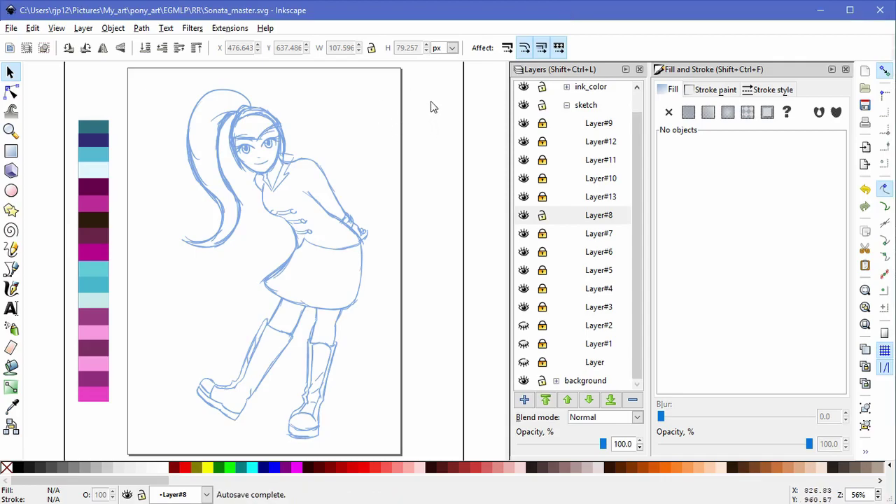
left_click(553, 160)
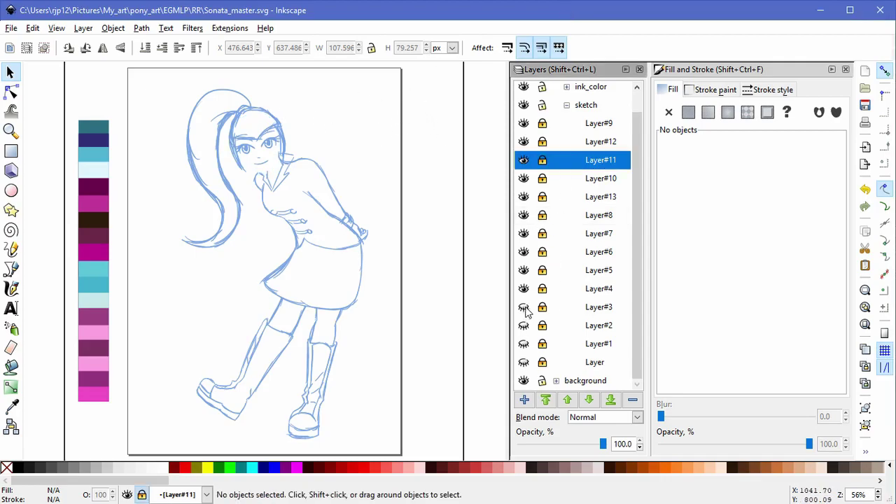
left_click(553, 308)
left_click(524, 399)
left_click(483, 311)
Step: Redraw the jaw and chin outline on the new layer with calligraphy strokes from both cheeks down to the neck
left_click(12, 289)
scroll(301, 169, "up", 3)
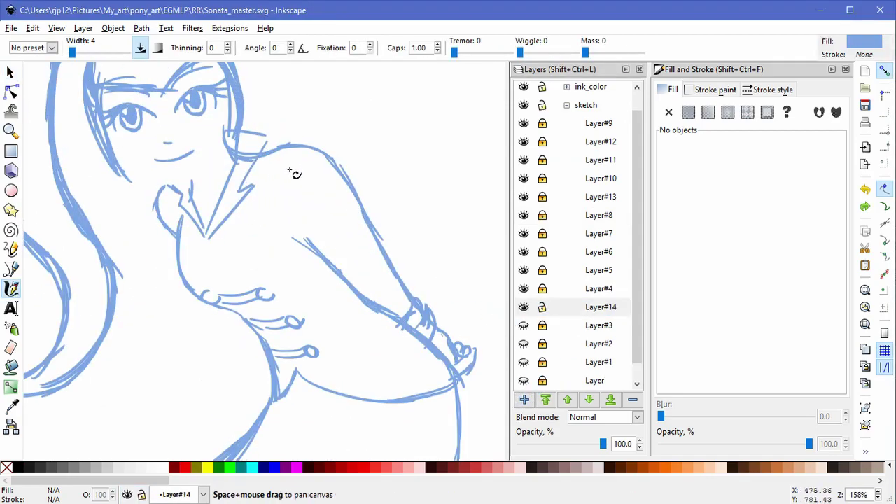
scroll(269, 260, "up", 1)
left_click_drag(149, 191, 181, 242)
key("ctrl+z")
left_click_drag(158, 213, 215, 260)
key("ctrl+z")
left_click_drag(175, 233, 231, 260)
key("ctrl+z")
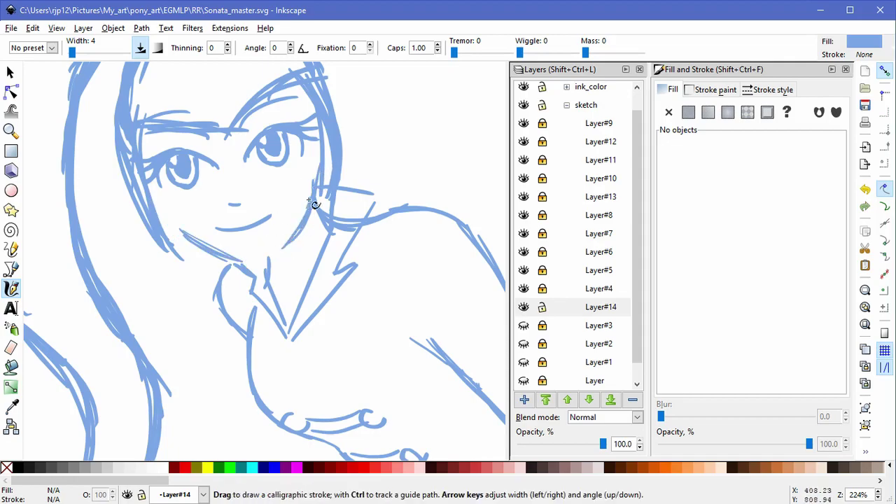
left_click_drag(164, 207, 255, 266)
mouse_move(152, 182)
left_mouse_down()
mouse_move(183, 226)
mouse_move(253, 258)
left_mouse_up()
mouse_move(319, 197)
left_mouse_down()
mouse_move(276, 262)
mouse_move(321, 132)
mouse_move(308, 239)
left_mouse_up()
scroll(368, 275, "down", 4)
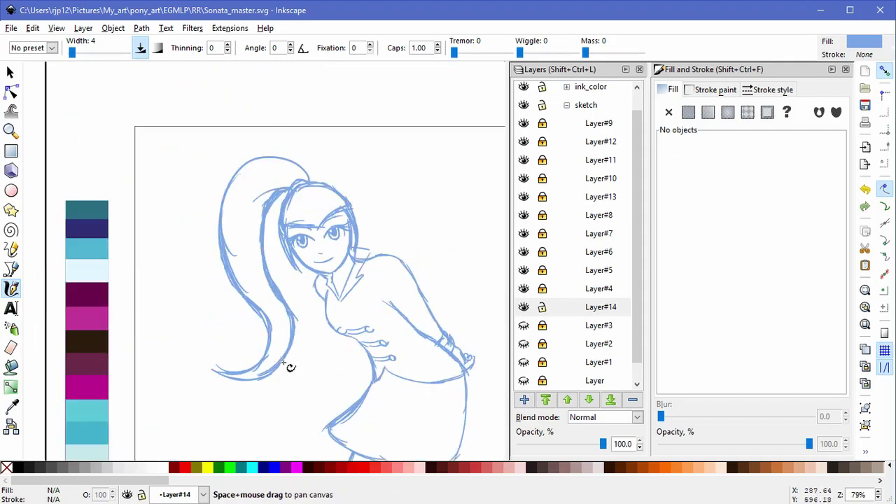
Step: Lock Layer#14 and unlock Layer#4 and Layer#5, toggling their visibility to check what they contain
scroll(327, 269, "up", 3)
left_click(542, 307)
left_click(524, 288)
left_click(524, 289)
left_click(524, 271)
left_click(524, 271)
left_click(543, 288)
left_click(543, 270)
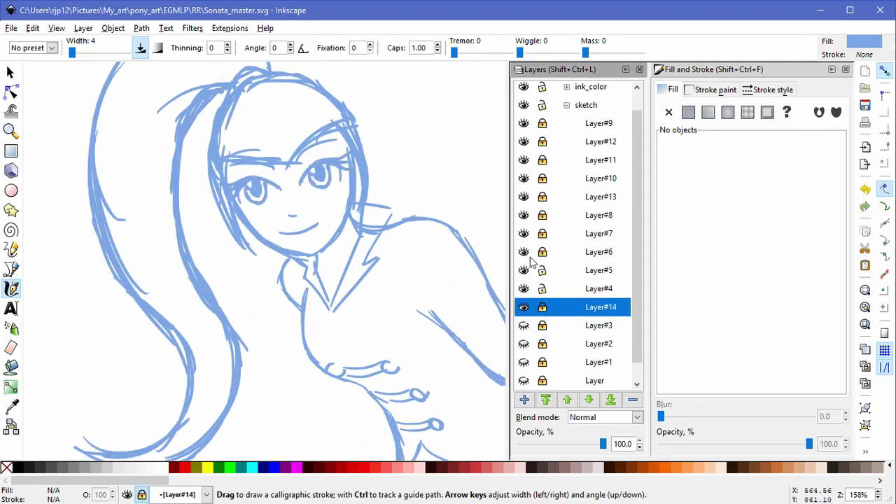
Step: Try to skew the two eyes together vertically with Layer#6 hidden
key("F1")
left_click_drag(159, 136, 420, 252)
left_click(338, 165)
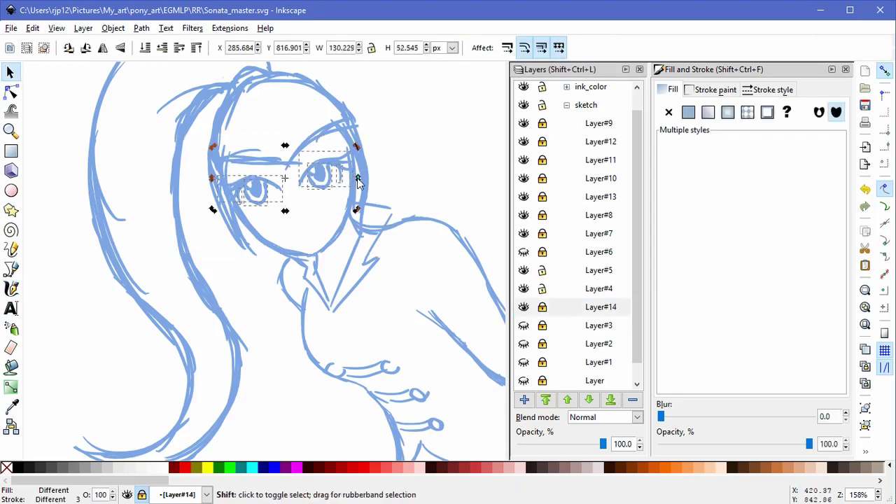
mouse_move(358, 173)
left_mouse_down()
mouse_move(358, 163)
mouse_move(358, 183)
left_mouse_up()
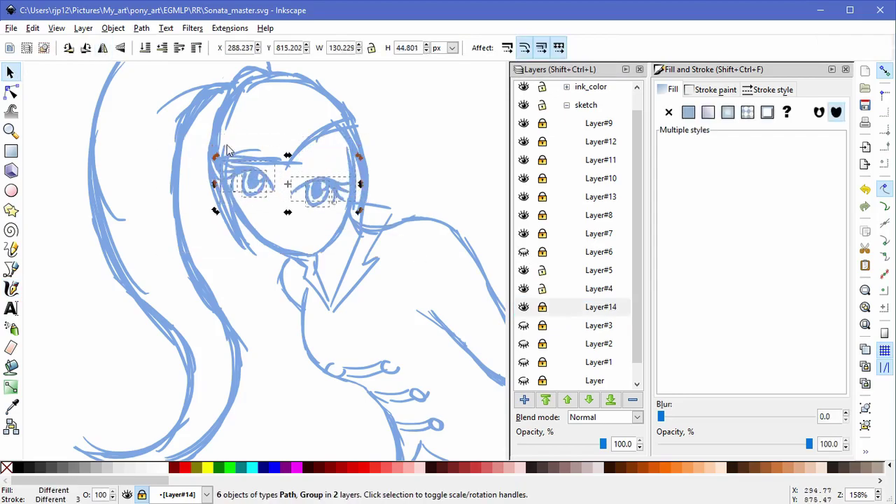
mouse_move(216, 186)
left_mouse_down()
mouse_move(214, 193)
mouse_move(214, 178)
left_mouse_up()
left_click_drag(284, 212, 208, 166)
key("ctrl+z")
Step: Undo the eye skew and keep the left eye shifted slightly inward on the face
left_click_drag(215, 190, 227, 215)
left_click(241, 193)
key("ctrl+z")
key("ctrl+z")
key("ctrl+z")
key("ctrl+z")
left_click(318, 227)
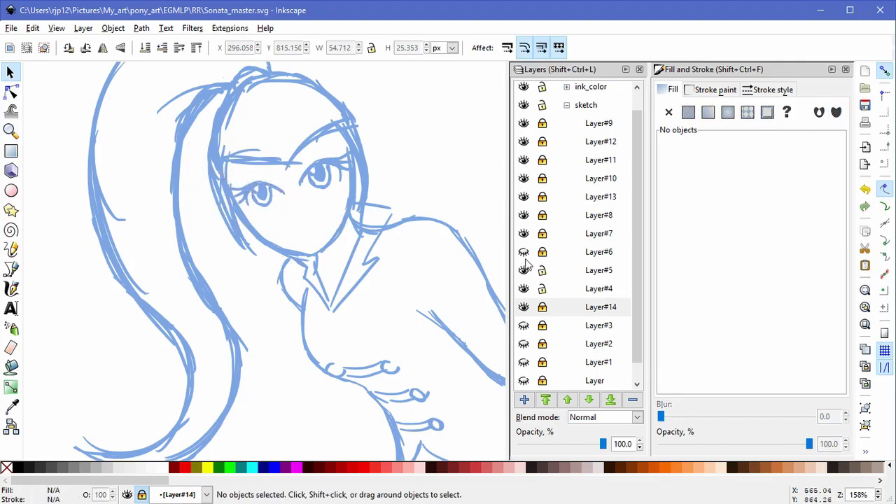
Step: Show and unlock Layer#6 and adjust the nose's position above the mouth
left_click(523, 252)
left_click_drag(350, 242, 270, 207)
mouse_move(319, 226)
left_mouse_down()
mouse_move(329, 223)
mouse_move(296, 210)
mouse_move(322, 217)
left_mouse_up()
left_click(312, 214)
left_click(311, 216)
left_click(322, 224)
left_click_drag(318, 222, 296, 216)
left_click(321, 313)
left_click(317, 280)
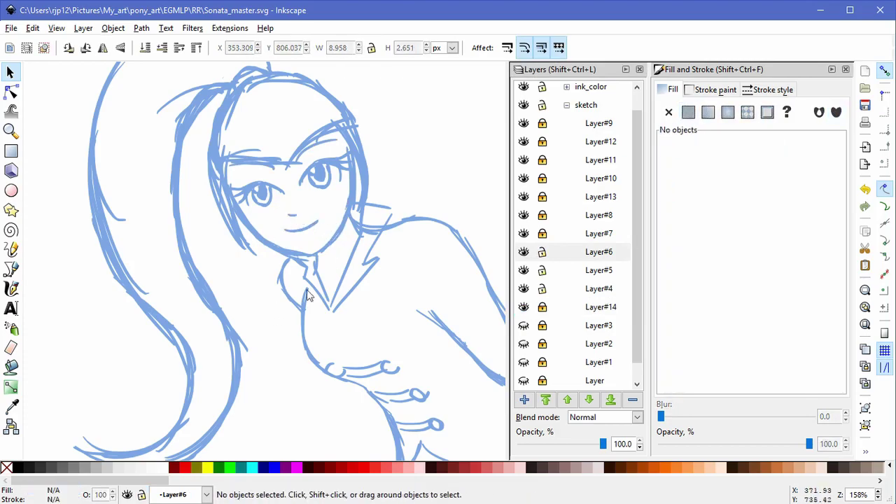
Step: Enlarge the mouth slightly, reposition it with the nose, and lock Layer#6
left_click_drag(380, 254, 189, 168)
left_click_drag(399, 268, 210, 164)
left_click_drag(343, 249, 272, 209)
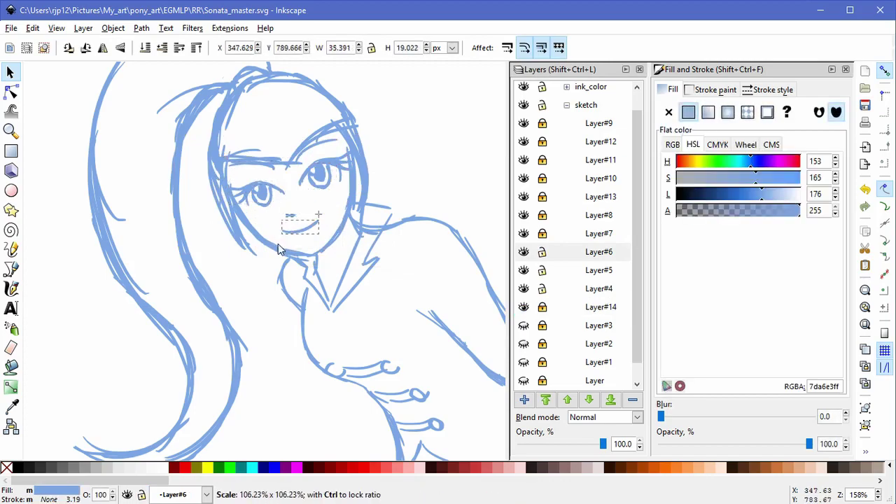
left_click(337, 266)
left_click(543, 252)
Step: Fine-tune the left eye's position and shape by selecting its iris and lash strokes and nudging them
left_click_drag(385, 220, 212, 141)
mouse_move(329, 191)
left_mouse_down()
mouse_move(283, 195)
mouse_move(286, 176)
left_mouse_up()
key("Escape")
left_click(263, 197)
left_click(280, 194, "shift")
key("ctrl+z")
left_click(264, 207)
left_click_drag(255, 214, 267, 216)
key("ctrl+z")
left_click_drag(222, 196, 222, 203)
key("ctrl+z")
left_click_drag(287, 197, 288, 203)
left_click(250, 201)
left_click_drag(223, 196, 229, 198)
left_click(271, 191)
left_click_drag(287, 214, 292, 211)
Step: Select the right eye's strokes and adjust their size and position to match the left eye
left_click(352, 247)
left_click_drag(355, 204, 327, 197)
left_click(307, 173)
left_click_drag(354, 143, 356, 147)
left_click_drag(333, 166, 334, 172)
left_click(400, 197)
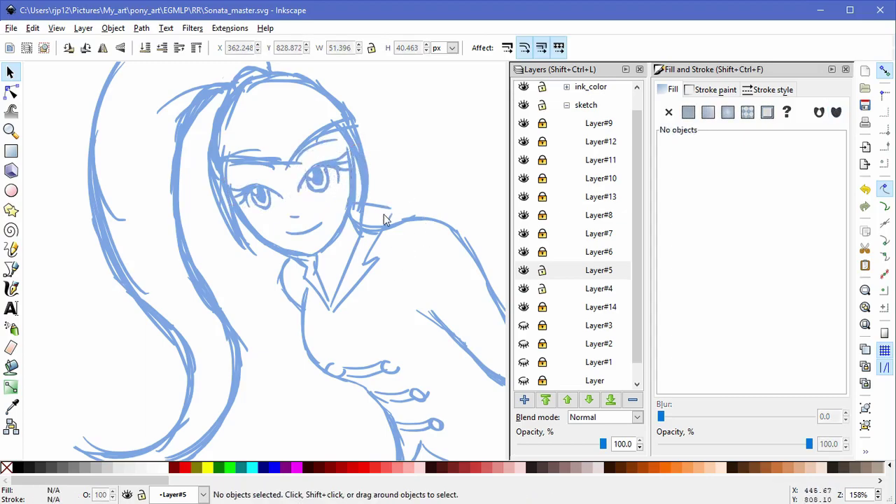
Step: Check the whole figure and make small final adjustments to the placement of both eyes
key("5")
scroll(299, 140, "up", 3)
left_click_drag(294, 189, 322, 220)
left_click(69, 108)
left_click_drag(118, 114, 112, 111)
left_click_drag(214, 142, 217, 144)
left_click(277, 218)
Step: Unlock Layer#6, lock Layer#4 and Layer#5, and move the eyebrows down closer to the eyes
left_click(541, 252)
left_click(541, 270)
left_click(541, 288)
left_click_drag(167, 136, 168, 138)
left_click_drag(172, 129, 156, 140)
left_click(207, 111)
left_click_drag(208, 114, 229, 107)
left_click_drag(218, 114, 221, 114)
left_click_drag(160, 141, 164, 142)
left_click(354, 154)
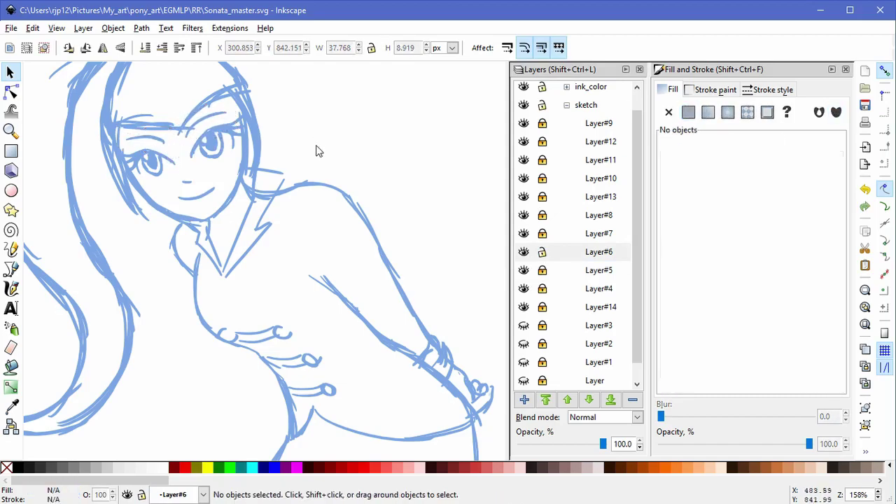
Step: Adjust the position and angle of the right eyebrow and check it against the whole figure
key("5")
scroll(296, 125, "up", 3)
mouse_move(107, 202)
left_mouse_down()
mouse_move(98, 201)
mouse_move(107, 202)
left_mouse_up()
left_click(338, 150)
left_click(194, 150)
left_click_drag(197, 161, 202, 158)
left_click(321, 191)
scroll(323, 194, "down", 3)
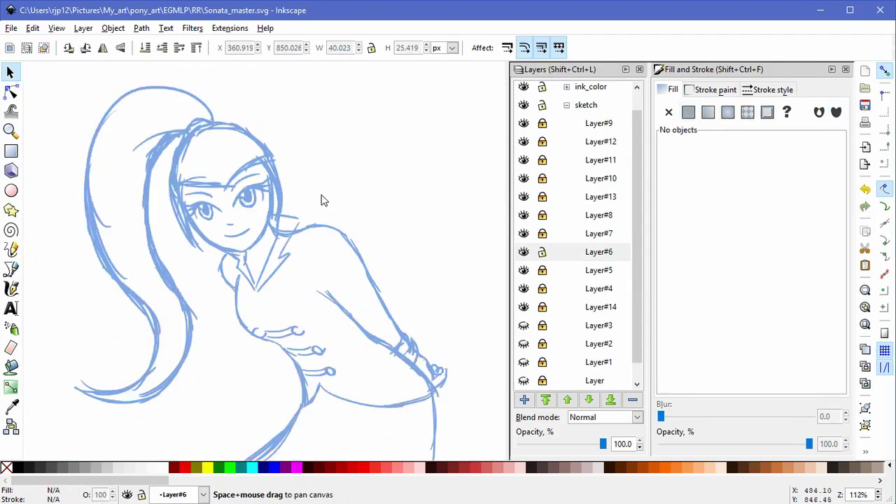
scroll(360, 224, "down", 1)
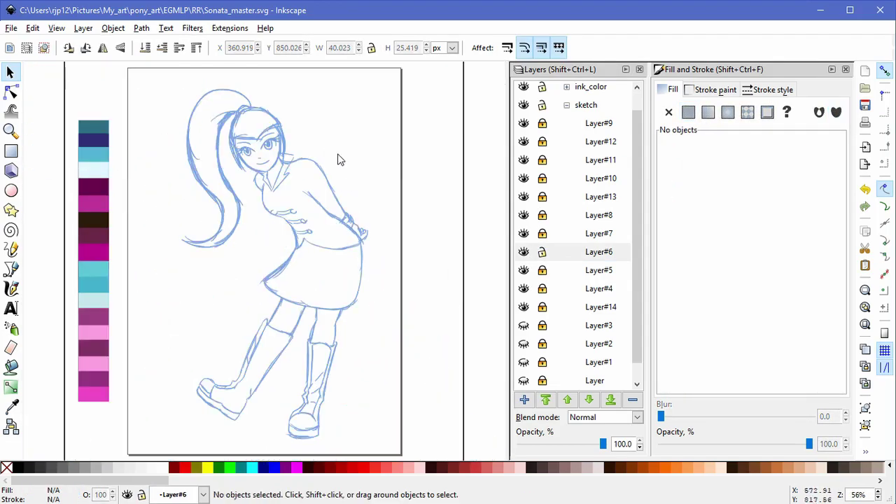
Step: Lock Layer#6, unlock Layer#7 and delete the old fringe strokes crossing the forehead
scroll(290, 125, "up", 3)
left_click(542, 250)
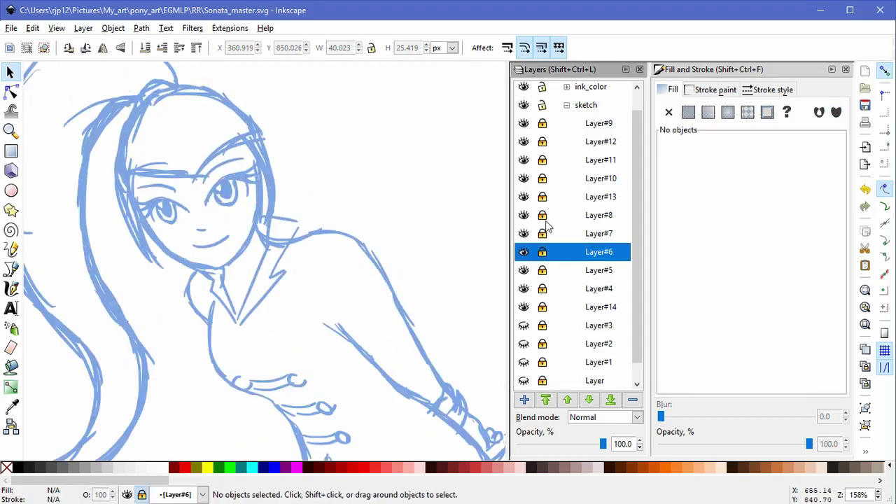
left_click(315, 173)
key("ctrl+alt+a")
left_click_drag(233, 143, 224, 152)
left_click_drag(105, 122, 114, 119)
left_click(144, 128)
left_click_drag(188, 196, 179, 200)
left_click_drag(265, 160, 246, 160)
left_click_drag(219, 162, 228, 162)
key("Delete")
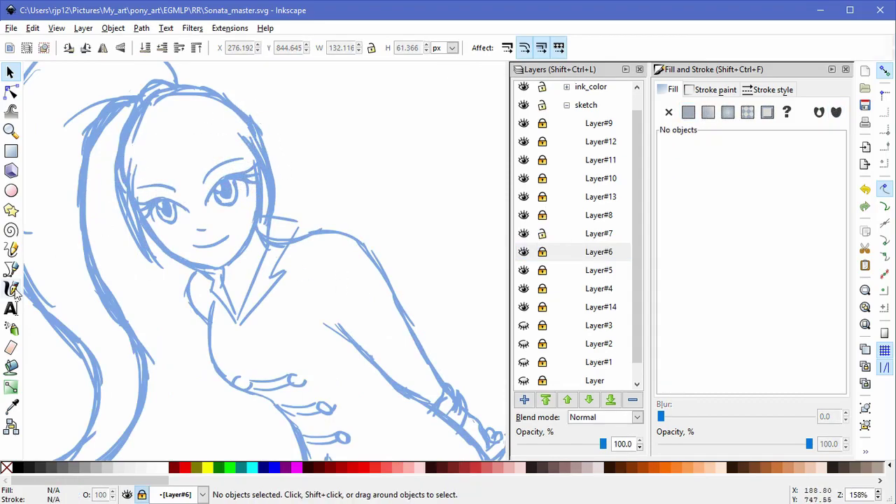
Step: Add a new layer above Layer#7 and draw the new fringe sweeping across the forehead to both sides
left_click(11, 289)
key("ctrl+Page_Up")
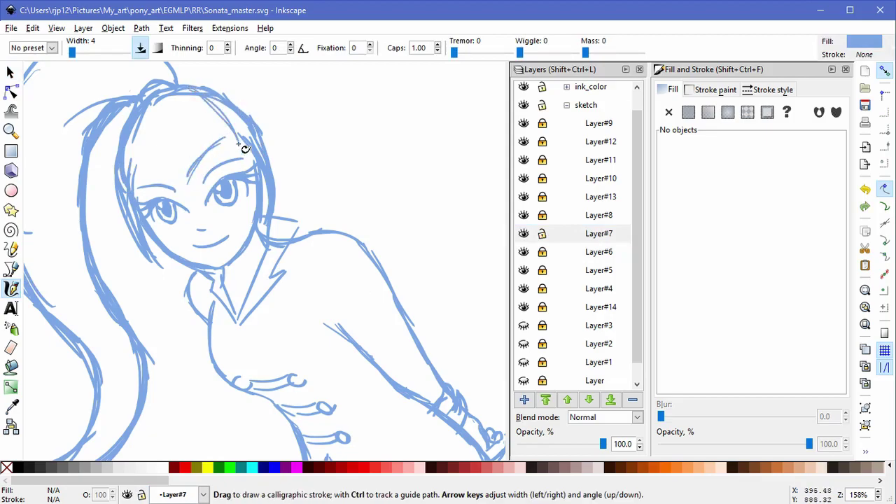
left_click(524, 399)
key("Return")
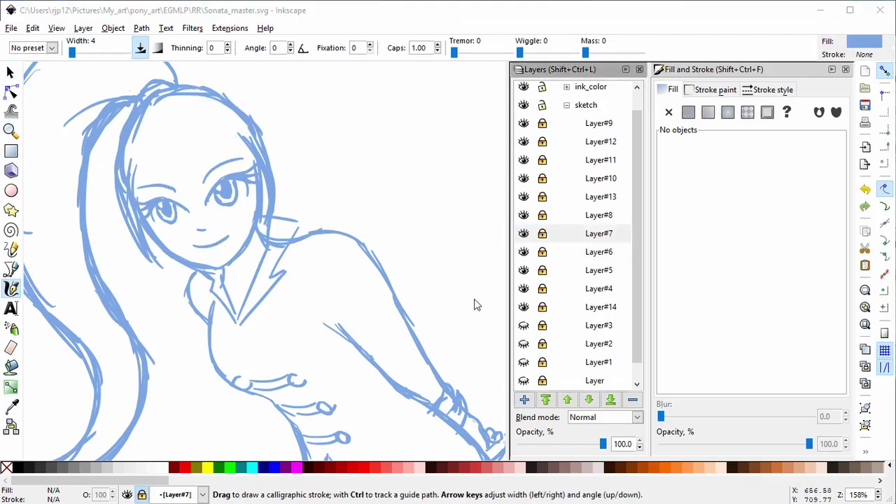
left_click_drag(214, 143, 193, 187)
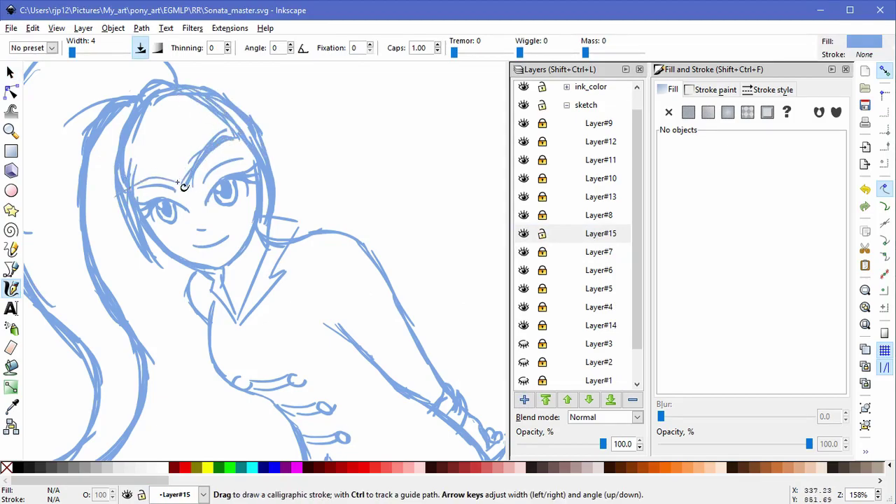
left_click_drag(126, 144, 109, 210)
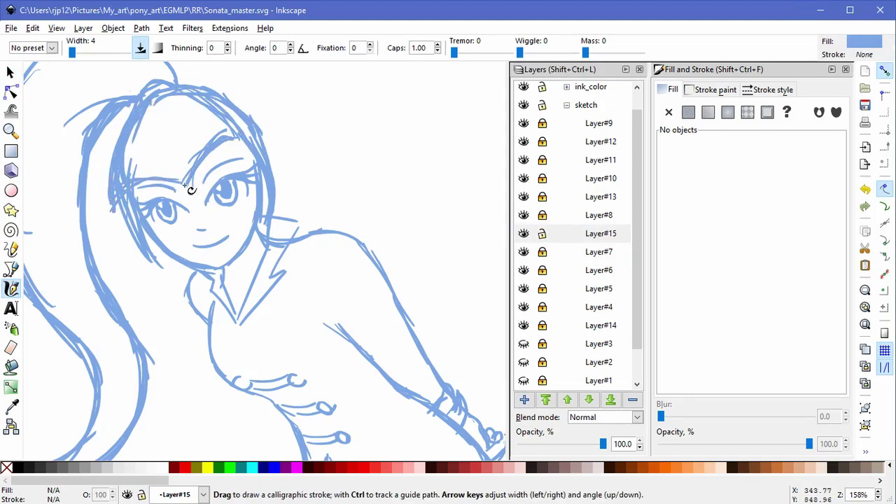
Step: Select all fringe strokes on Layer#15, widen and reposition them slightly over the forehead, and check them against the whole figure
left_click(11, 73)
left_click_drag(62, 79, 198, 226)
left_click(82, 265)
mouse_move(82, 265)
left_mouse_down()
mouse_move(182, 88)
mouse_move(199, 82)
left_mouse_up()
left_click(112, 156, "shift")
left_click_drag(310, 206, 51, 80)
left_click(241, 245)
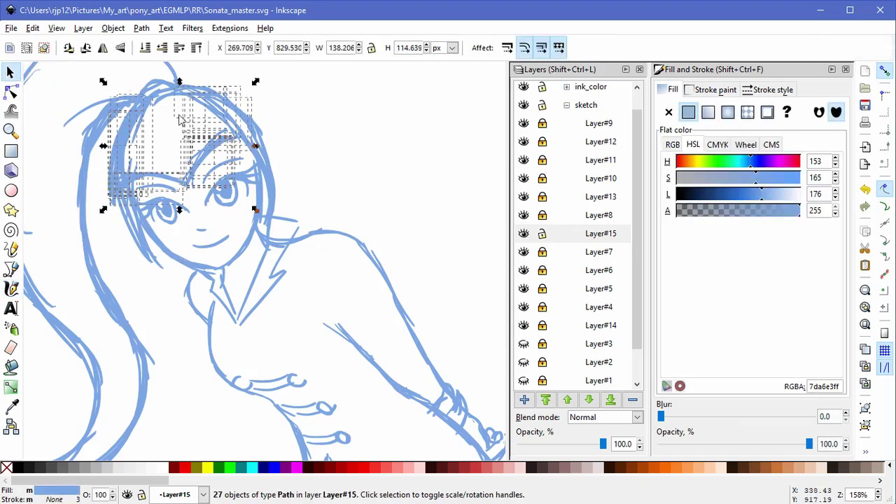
mouse_move(179, 211)
left_mouse_down()
mouse_move(160, 212)
mouse_move(172, 211)
left_mouse_up()
key("ctrl+z")
left_click(278, 142)
left_click_drag(294, 221, 56, 63)
left_click_drag(211, 175, 214, 183)
left_click(335, 156)
key("5")
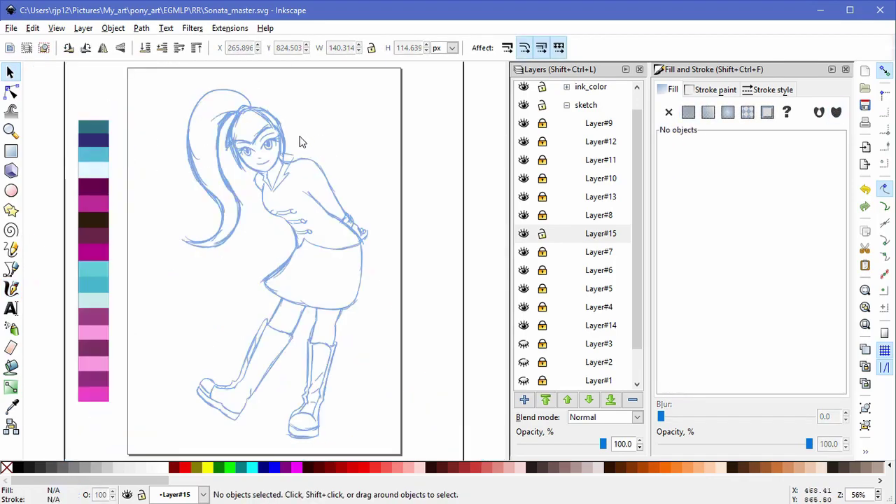
Step: Lock Layer#15, unlock Layer#6 and move the small nose mark on the face
scroll(295, 155, "up", 3)
left_click(542, 233)
left_click(524, 233)
left_click(524, 234)
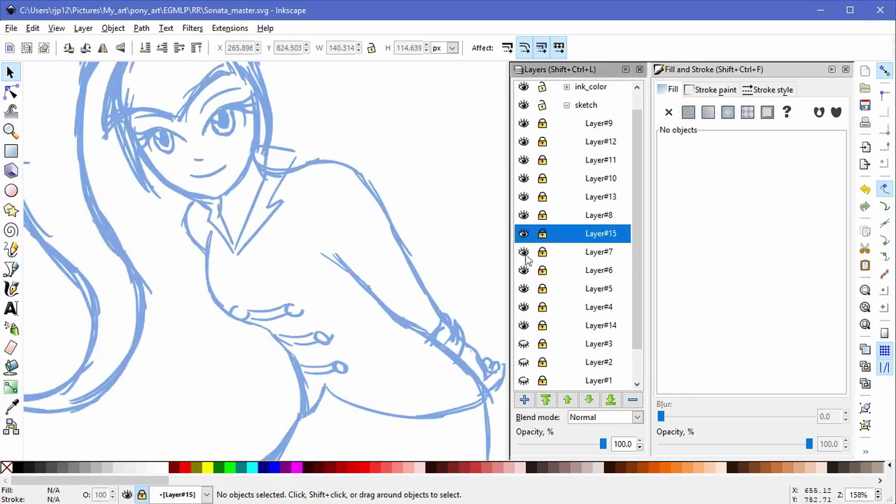
scroll(254, 168, "up", 2)
left_click(191, 167)
left_click(191, 167)
mouse_move(205, 159)
left_mouse_down()
mouse_move(200, 150)
mouse_move(195, 172)
left_mouse_up()
left_click(230, 231)
Step: Fine-tune the position of the nose mark and check the face against the whole figure
scroll(231, 231, "up", 1)
scroll(238, 226, "down", 4)
scroll(222, 198, "up", 3)
left_click_drag(189, 215, 182, 216)
left_click(262, 216)
scroll(259, 235, "down", 3)
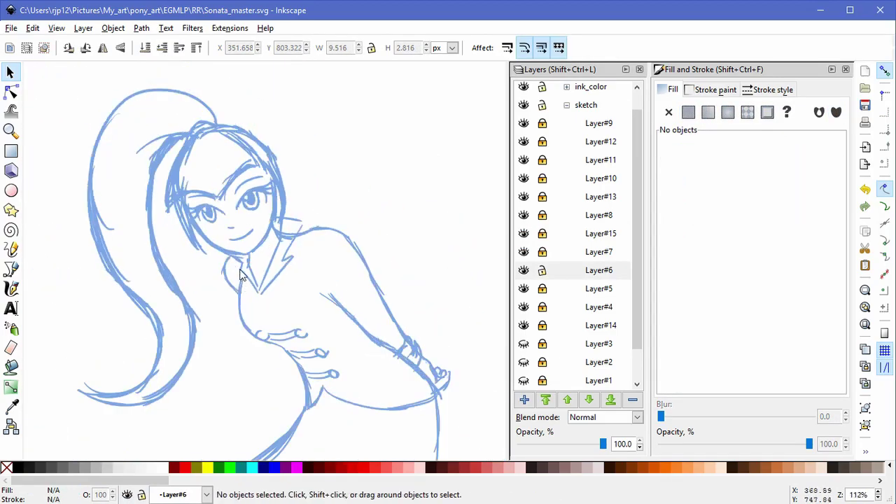
scroll(239, 274, "down", 2)
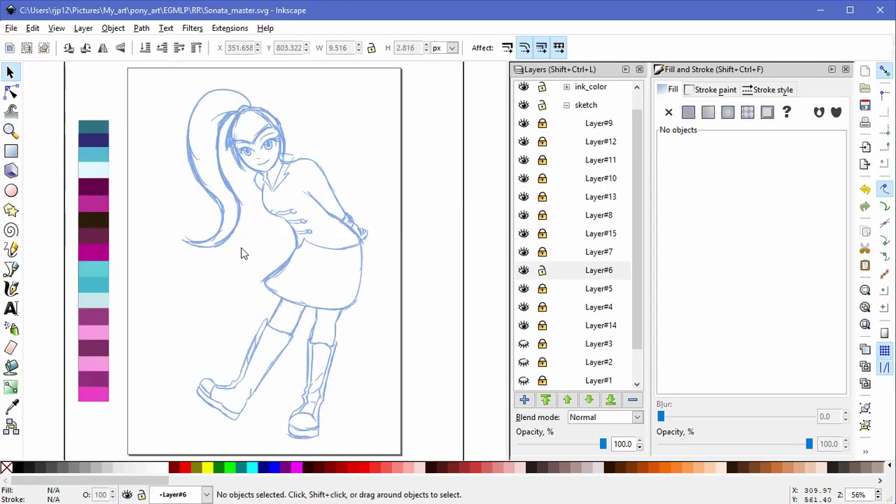
key("z")
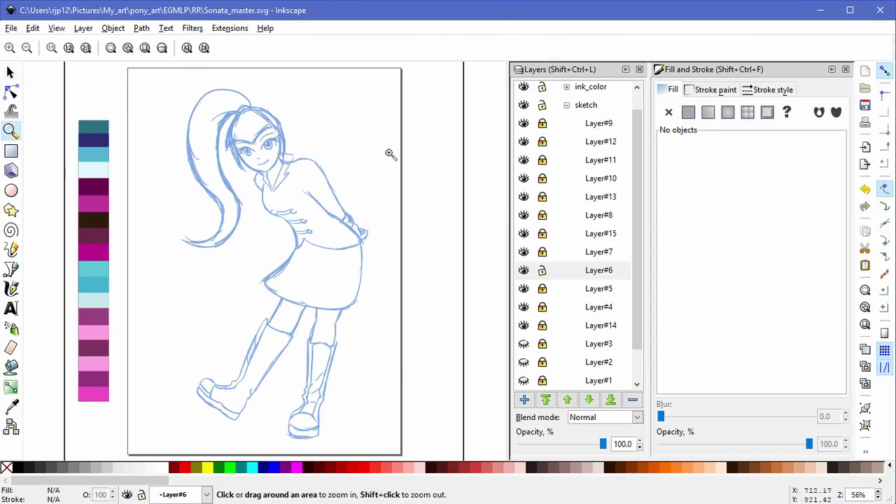
Step: Lock Layer#6, identify the skirt's layer by toggling layer visibility, and unlock Layer#10 for calligraphic drawing
key("c")
left_click(541, 270)
left_click(524, 269)
left_click(523, 267)
left_click(523, 255)
left_click(524, 255)
left_click(526, 325)
left_click(524, 180)
left_click(523, 180)
left_click(542, 179)
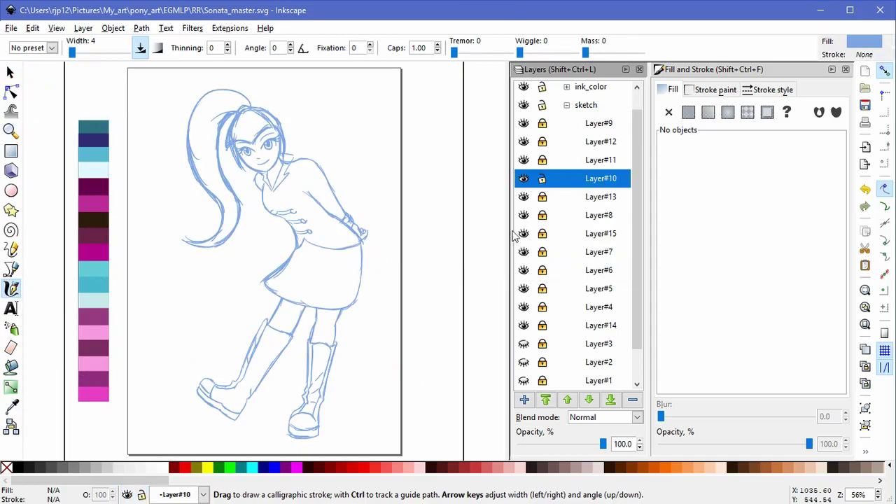
Step: Sketch a long diagonal fold across the skirt and a second fold along its front edge with several calligraphic strokes
scroll(324, 284, "up", 3)
mouse_move(352, 186)
left_mouse_down()
mouse_move(242, 332)
mouse_move(249, 283)
left_mouse_up()
key("ctrl+z")
left_click_drag(318, 213, 233, 321)
left_click_drag(249, 185, 207, 263)
left_click_drag(243, 224, 176, 284)
left_click_drag(226, 243, 169, 288)
left_click_drag(282, 244, 210, 321)
left_click_drag(345, 178, 214, 312)
left_click_drag(285, 228, 210, 337)
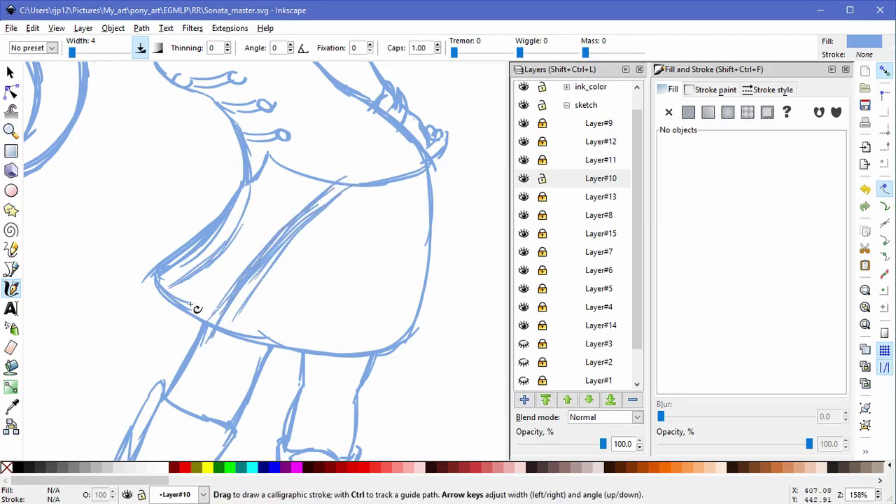
Step: Delete the surplus strokes of the skirt's diagonal fold
left_click(10, 73)
left_click_drag(339, 194, 349, 276)
key("Delete")
left_click(335, 193)
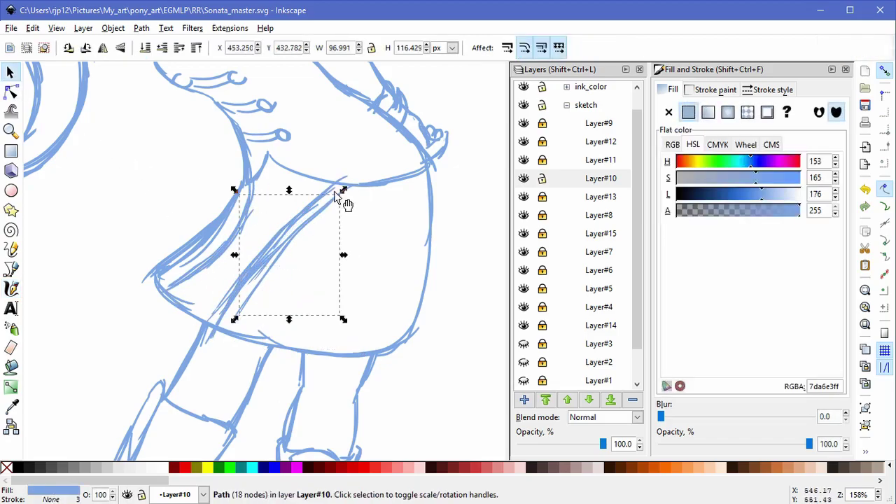
key("Delete")
left_click(265, 279)
key("Delete")
left_click(273, 262)
key("Escape")
Step: Reshape the remaining diagonal fold strokes into one clean line running from the waistband to the hem
left_click(208, 319)
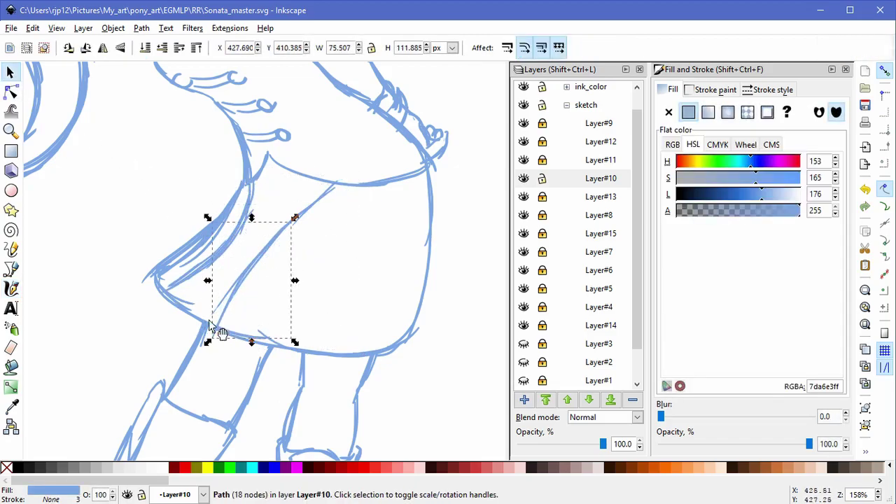
left_click(217, 315)
key("Escape")
left_click(309, 209)
left_click_drag(288, 230, 278, 235)
key("Escape")
left_click(225, 311)
left_click_drag(211, 343, 202, 332)
left_click_drag(294, 218, 314, 200)
key("Escape")
Step: Delete the surplus strokes inside the skirt's front edge and the redundant stroke along the hem
left_click_drag(253, 213, 291, 203)
key("Delete")
key("Delete")
left_click_drag(245, 239, 270, 232)
key("Delete")
left_click_drag(215, 265, 263, 229)
key("Delete")
left_click(350, 356)
key("Delete")
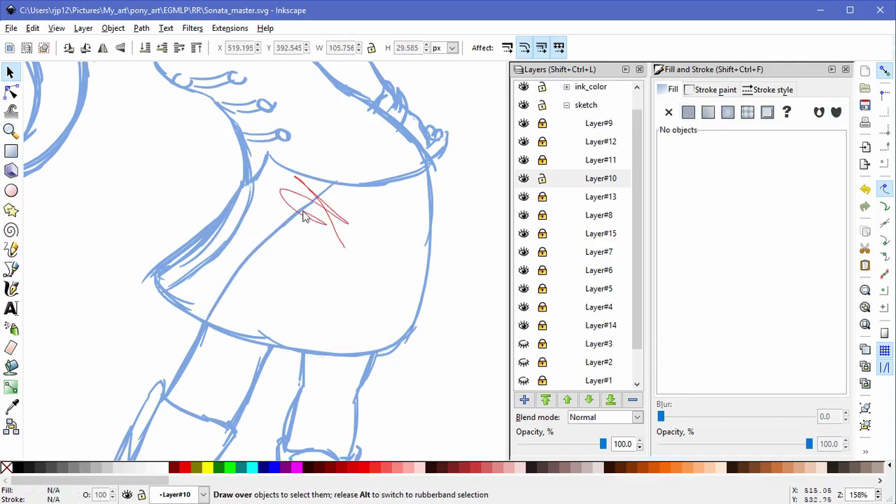
Step: Try narrowing and skewing the two diagonal fold strokes together, undoing each change
left_click_drag(215, 306, 192, 323)
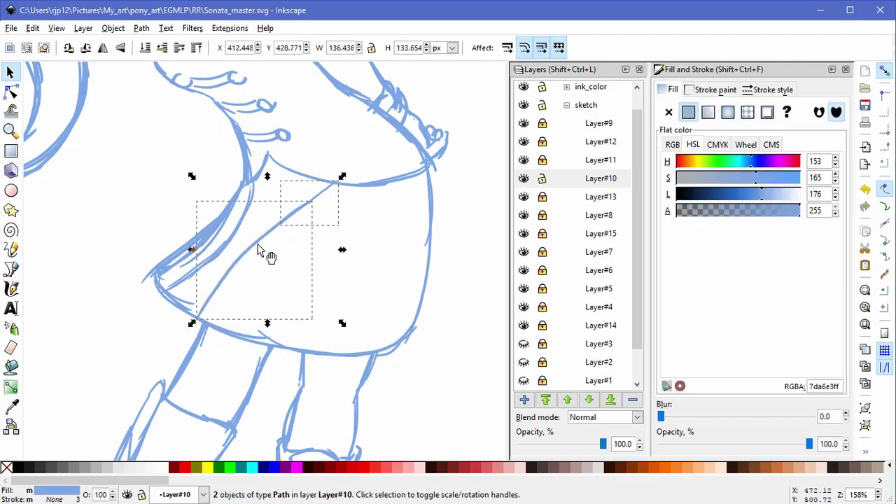
left_click_drag(344, 249, 336, 230)
key("ctrl+z")
left_click_drag(267, 323, 259, 323)
key("ctrl+z")
left_click_drag(268, 176, 256, 180)
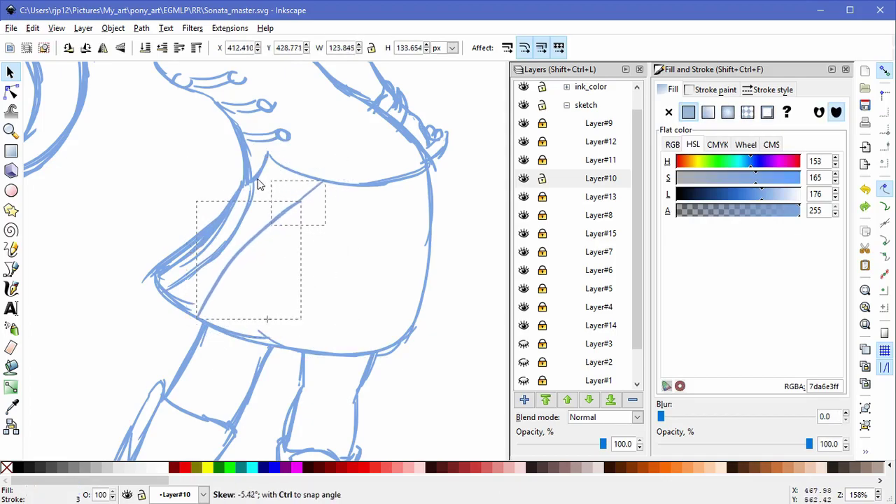
key("ctrl+z")
left_click(364, 291)
scroll(368, 267, "down", 3)
scroll(355, 301, "up", 3)
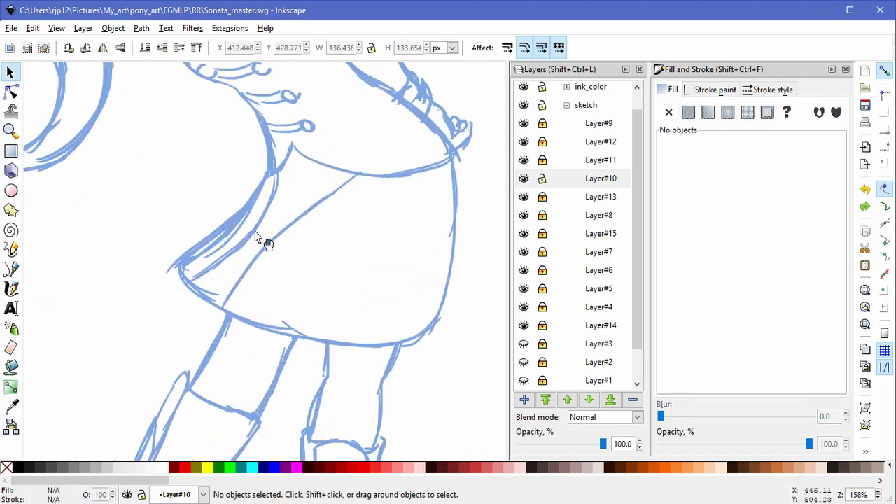
Step: Delete the inner fold strokes and the redundant outline strokes along the skirt's front edge
key("ctrl+v")
key("Delete")
left_click(207, 254)
key("Delete")
left_click(185, 268)
key("Delete")
left_click(230, 262)
key("Delete")
left_click(234, 258)
key("Delete")
left_click(233, 235)
key("Delete")
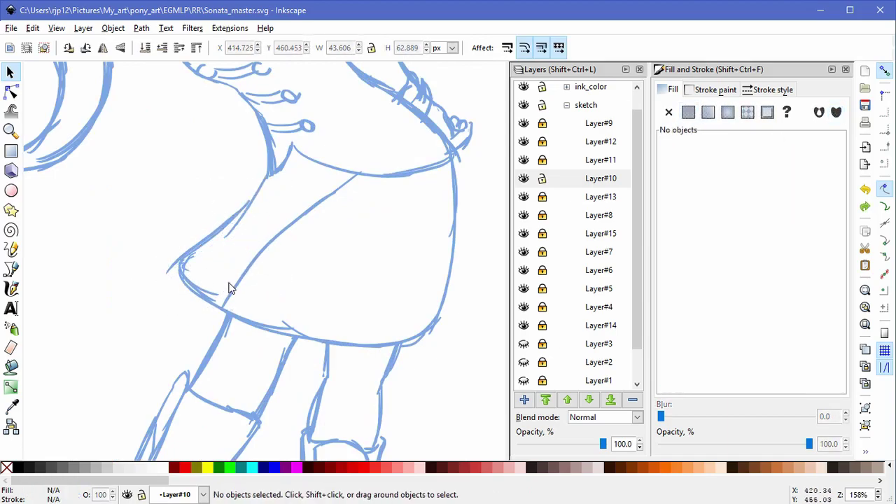
Step: Clean up the skirt's front edge and stretch its remaining strokes into one smooth curve from waist to hem corner
left_click_drag(183, 251, 72, 209)
key("Delete")
left_click_drag(194, 259, 113, 193)
key("ctrl+z")
left_click(219, 198)
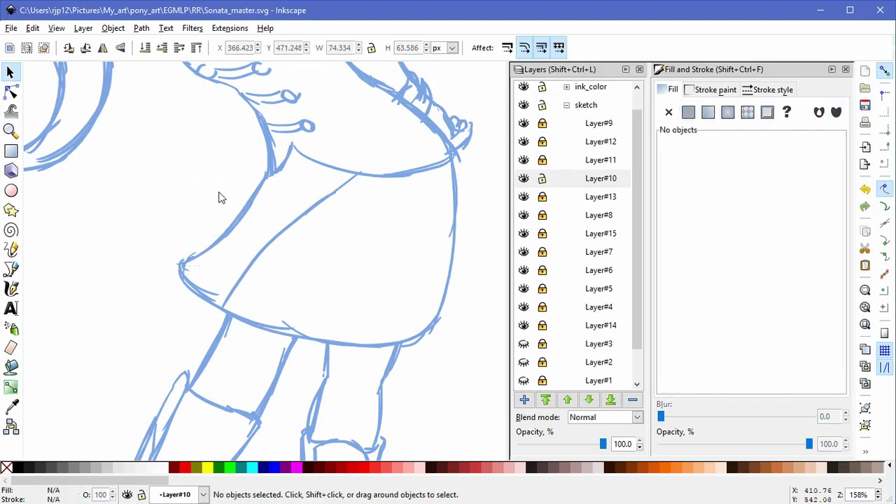
left_click_drag(262, 184, 273, 202)
left_click(133, 327)
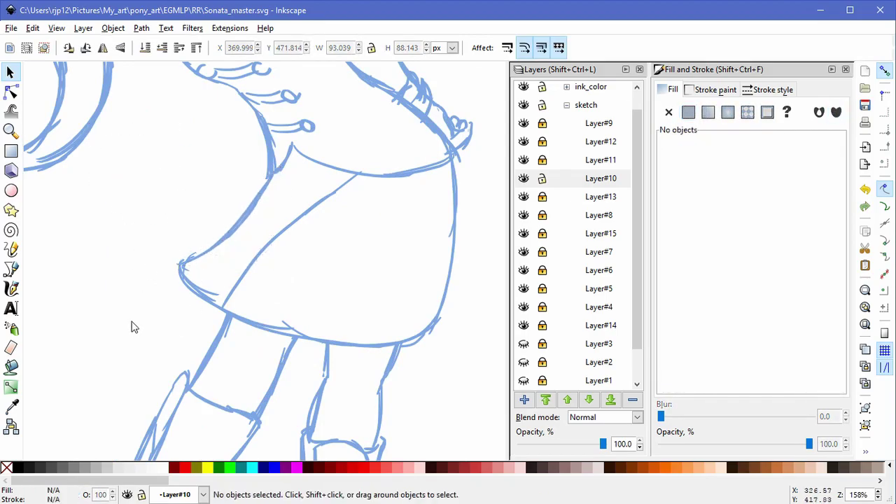
Step: Remove the diagonal fold and redraw thinner fold lines near the skirt's front edge and diagonally towards the hem
key("ctrl+z")
left_click(18, 289)
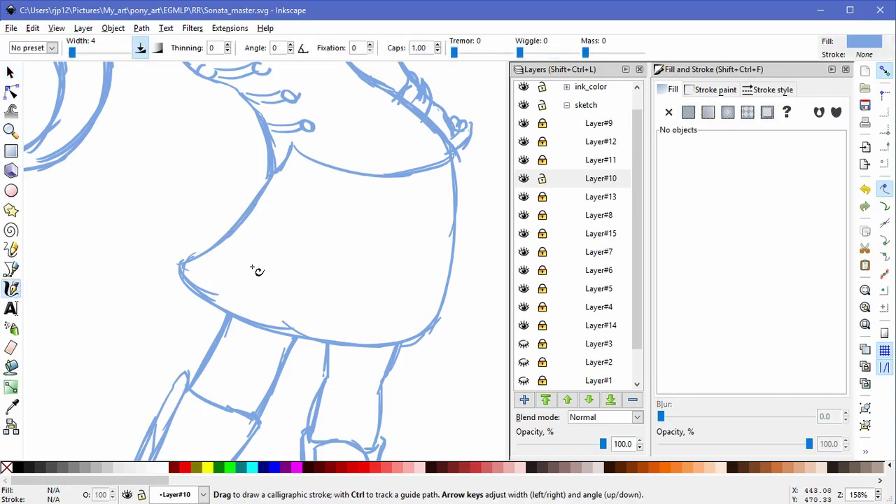
left_click_drag(277, 190, 205, 294)
key("ctrl+z")
mouse_move(283, 170)
left_mouse_down()
mouse_move(188, 280)
mouse_move(210, 301)
mouse_move(203, 290)
left_mouse_up()
Step: Scale the new diagonal fold line to fit between waistband and hem, and check the whole figure
left_click(11, 73)
left_click(275, 247)
left_click(396, 261)
left_click(264, 257)
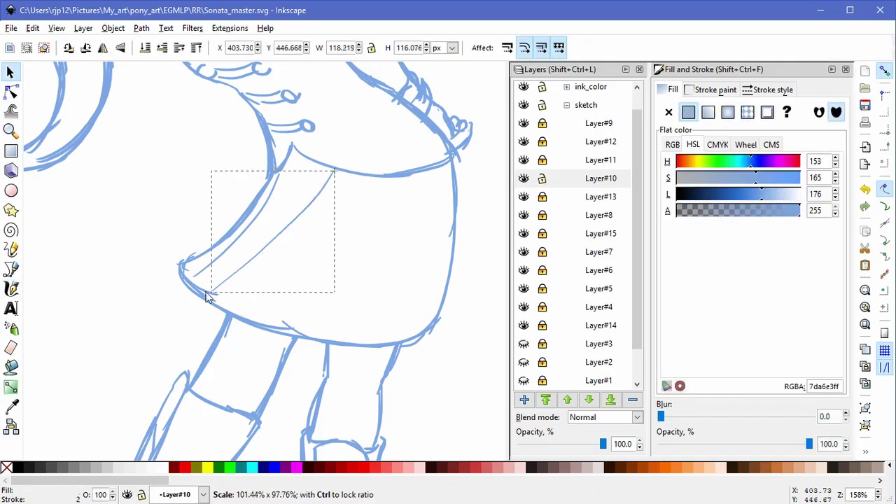
left_click(368, 247)
middle_click(369, 247, "shift")
scroll(371, 251, "down", 2)
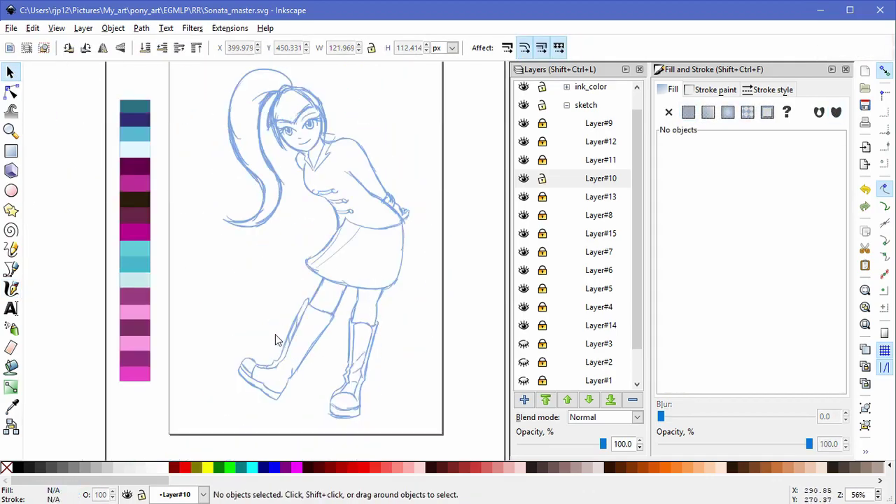
Step: Rescale and reposition the skirt's diagonal fold to make it steeper
left_click(339, 253)
left_click_drag(314, 271, 321, 276)
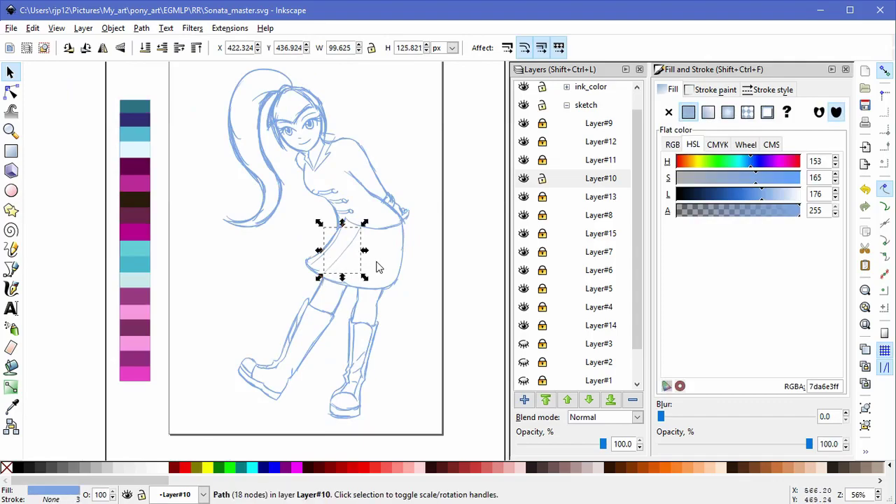
left_click(376, 261)
left_click(361, 261)
key("w")
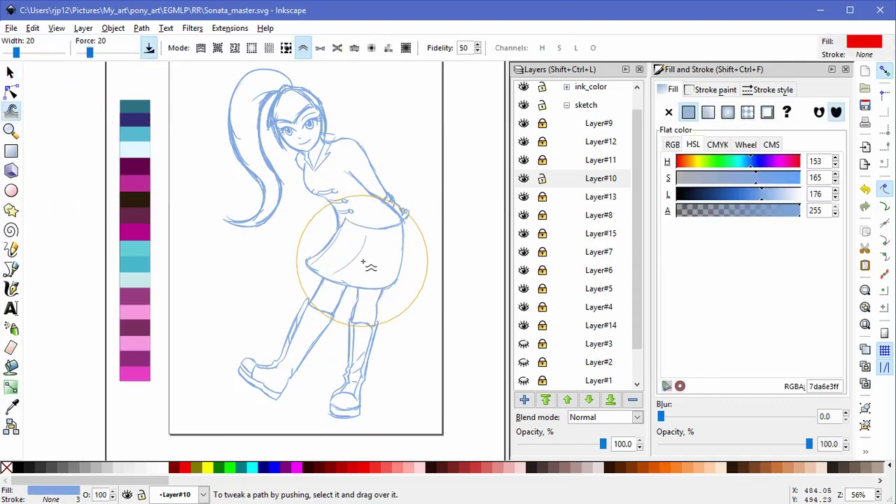
left_click(11, 73)
left_click_drag(358, 252, 350, 247)
left_click(364, 261)
Step: Adjust the lower end of the diagonal fold up close and compare it with the whole figure
key("space")
scroll(357, 262, "up", 3)
left_click(310, 254)
left_click_drag(251, 296, 247, 288)
left_click(394, 269)
scroll(394, 273, "down", 3)
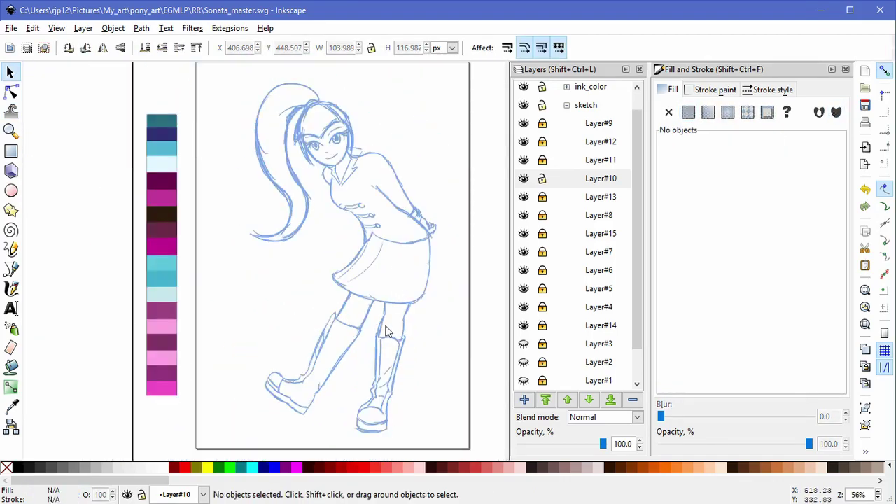
Step: Delete both skirt fold lines and draw a new diagonal fold from the waistband to the hem
scroll(390, 278, "up", 2)
left_click(371, 266)
left_click(250, 300)
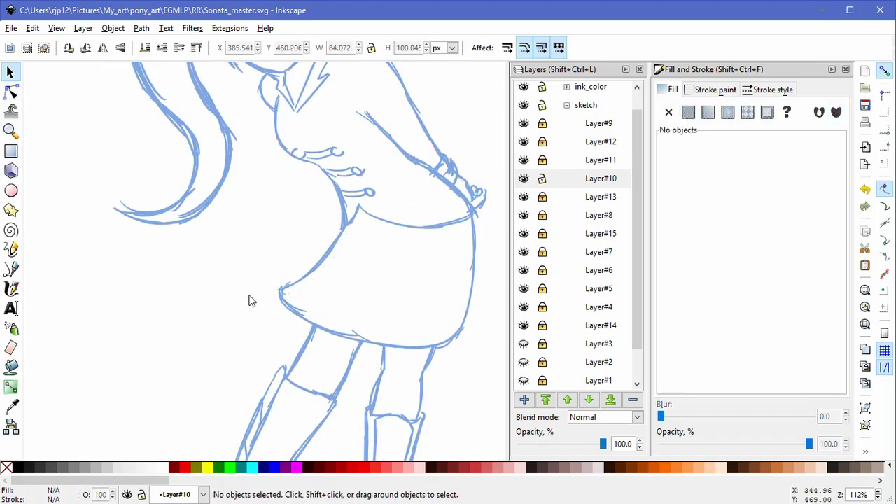
key("c")
left_click_drag(406, 228, 302, 315)
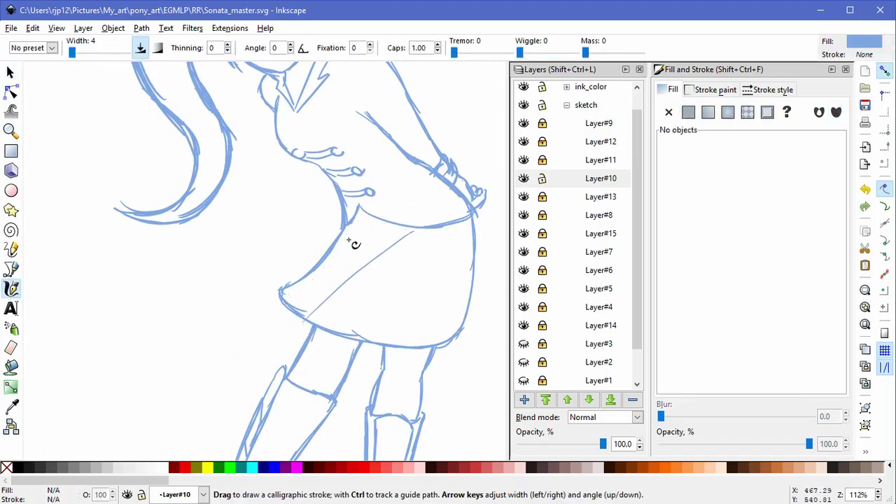
Step: Try making the new diagonal fold narrower and steeper, then undo back to before it was drawn
left_click(10, 73)
left_click(364, 268)
left_click_drag(418, 226, 394, 218)
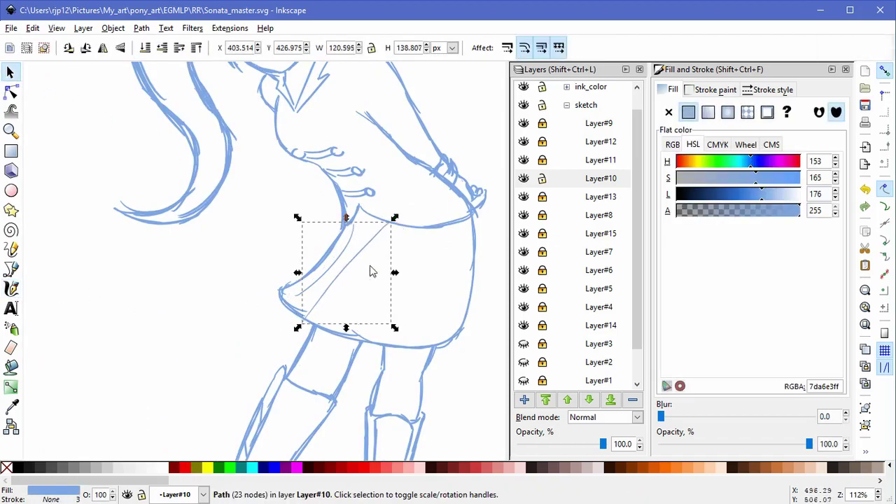
left_click_drag(299, 326, 303, 322)
left_click(415, 265)
key("ctrl+z")
key("ctrl+z")
key("ctrl+z")
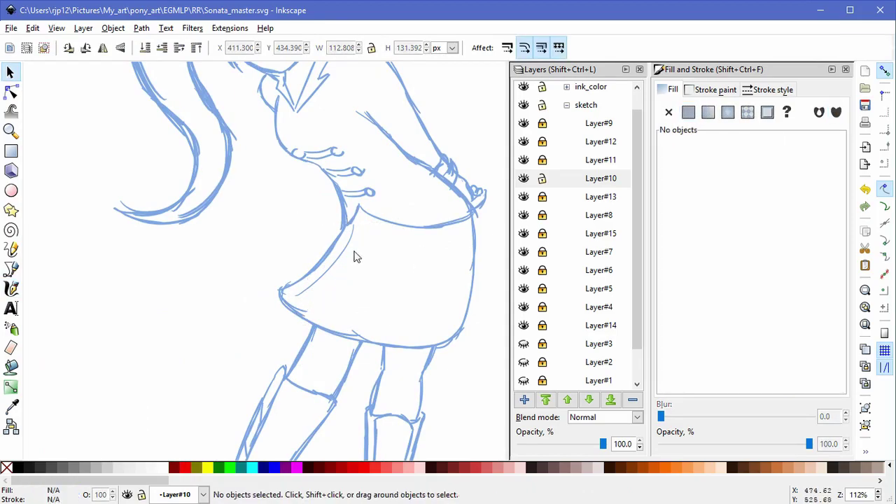
Step: Redraw the short curved fold just inside the skirt's front edge
left_click(12, 290)
mouse_move(353, 228)
left_mouse_down()
mouse_move(315, 301)
mouse_move(302, 303)
left_mouse_up()
key("ctrl+z")
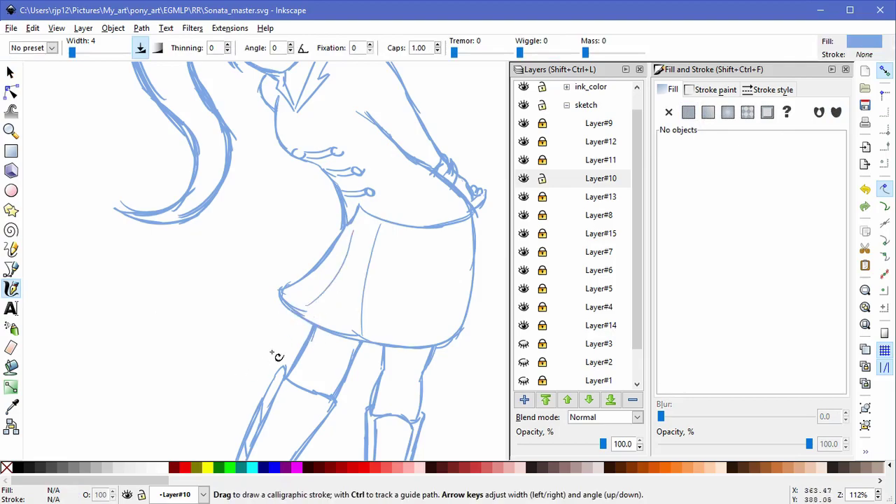
Step: Replace the skirt's middle fold with a straighter, near-vertical line and check it on the whole figure
left_click(11, 73)
left_click(366, 271)
key("Delete")
left_click(12, 288)
left_click_drag(379, 226, 383, 328)
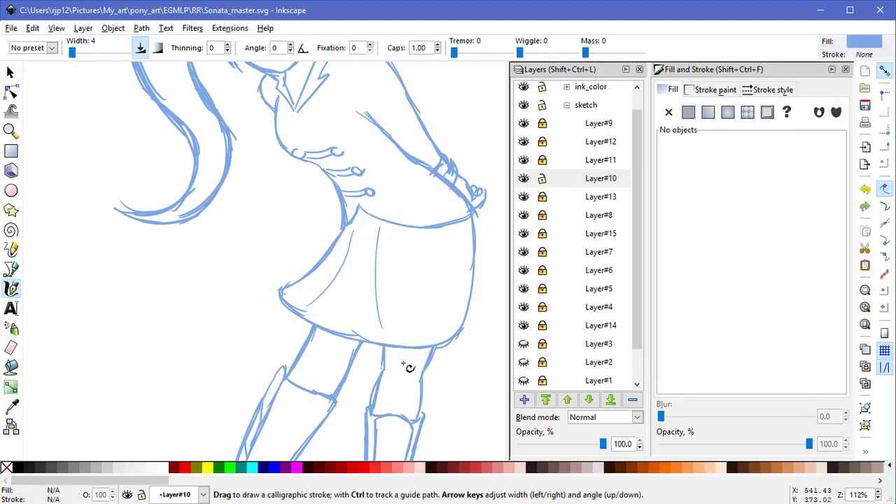
scroll(415, 320, "down", 1)
scroll(418, 322, "down", 1)
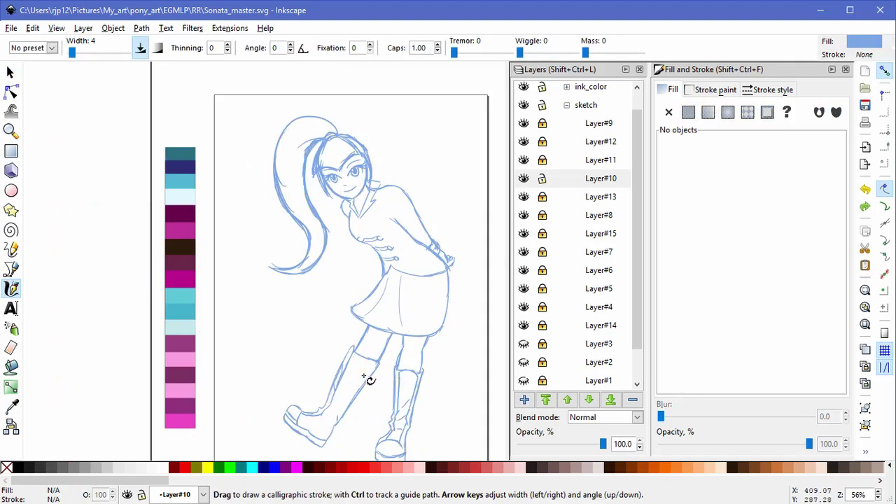
Step: Try nudging the stroke at the skirt's hem slightly sideways, then undo the move
left_click(10, 73)
left_click(401, 309)
left_click(401, 309)
left_click_drag(397, 331, 404, 332)
key("ctrl+z")
left_click(439, 326)
Step: Toggle the visibility of Layer#10, Layer#13 and Layer#8 to examine which parts of the figure each one holds
scroll(452, 344, "up", 1)
key("ctrl+a")
key("Escape")
left_click(524, 179)
left_click(524, 178)
left_click_drag(256, 168, 482, 368)
left_click_drag(637, 228, 636, 209)
key("Escape")
left_click(524, 201)
left_click(523, 201)
left_click(523, 220)
left_click(525, 238)
left_click(525, 238)
left_click(525, 219)
left_click(464, 234)
Step: Try pulling the stray waistline and sleeve strokes away from the figure, undoing each move
left_click_drag(436, 213, 467, 161)
key("ctrl+z")
left_click_drag(366, 166, 468, 263)
left_click_drag(439, 237, 474, 153)
key("ctrl+z")
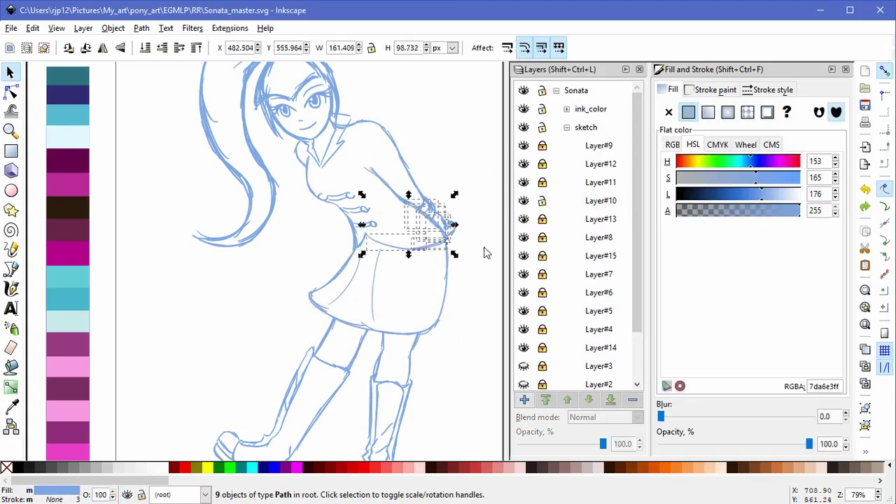
left_click(523, 201)
left_click(523, 201)
left_click(523, 202)
left_click(523, 202)
left_click(478, 284)
left_click_drag(478, 284, 287, 151)
left_click_drag(436, 225, 476, 168)
key("ctrl+z")
Step: Lock Layer#10, then select the stray waistline and cuff strokes lying outside the layers and cut them
left_click(541, 200)
left_click(479, 280)
left_click_drag(478, 280, 297, 152)
left_click_drag(441, 225, 465, 146)
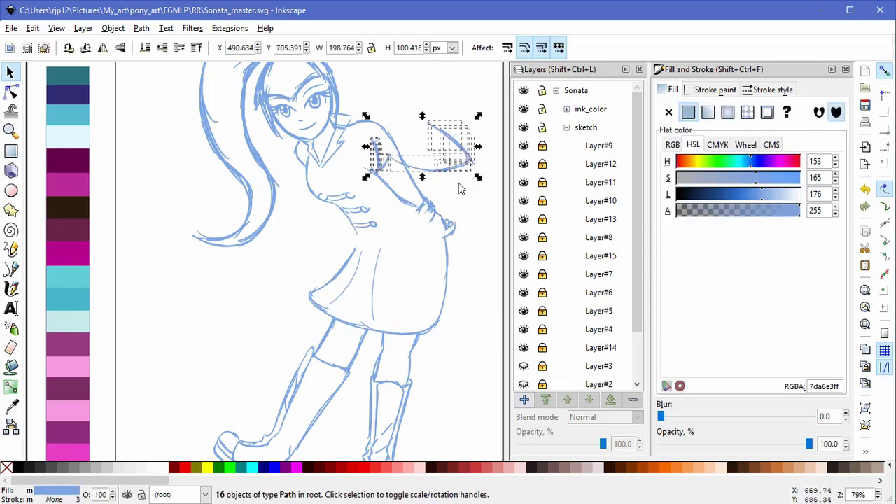
key("ctrl+z")
key("Escape")
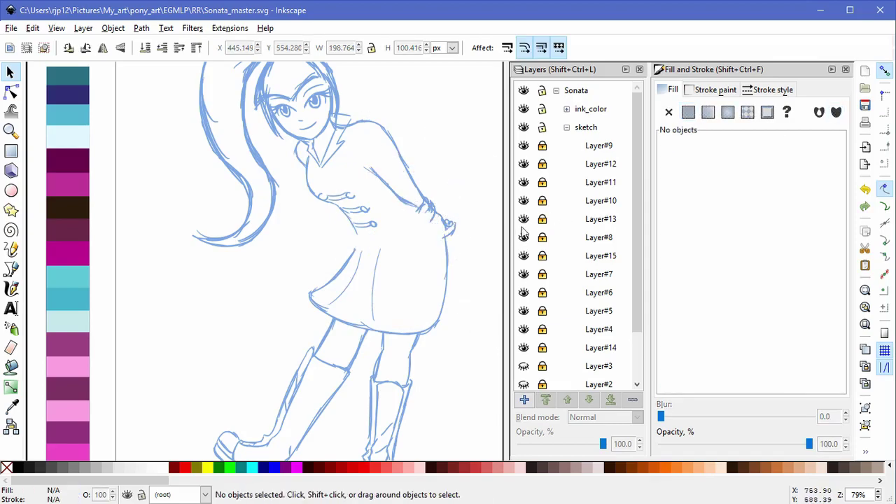
Step: Unlock Layer#8, paste the cut strokes in place on it, check them by toggling its visibility and relock it
left_click(542, 237)
left_click(425, 269)
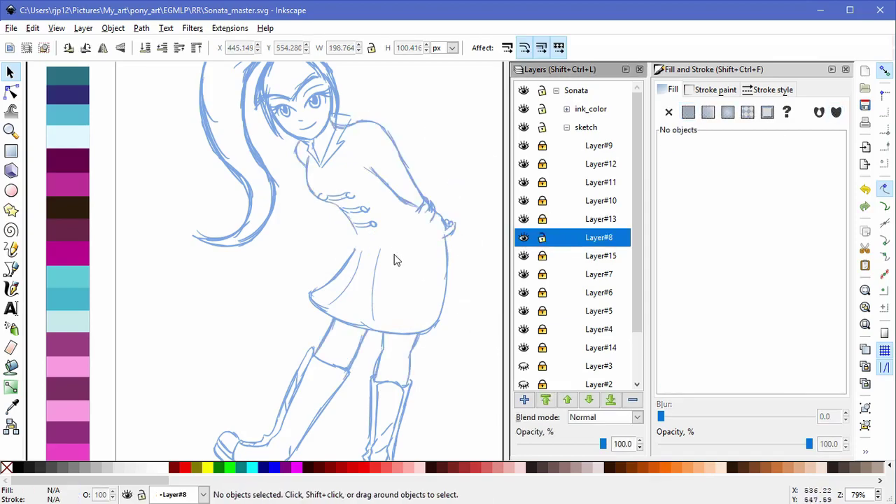
left_click(40, 29)
left_click(114, 151)
left_click(465, 278)
left_click(525, 238)
left_click(524, 238)
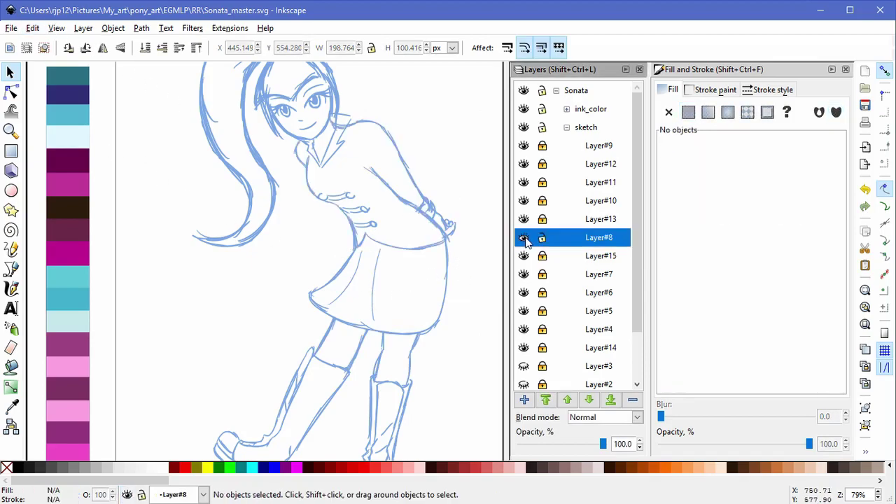
left_click(542, 238)
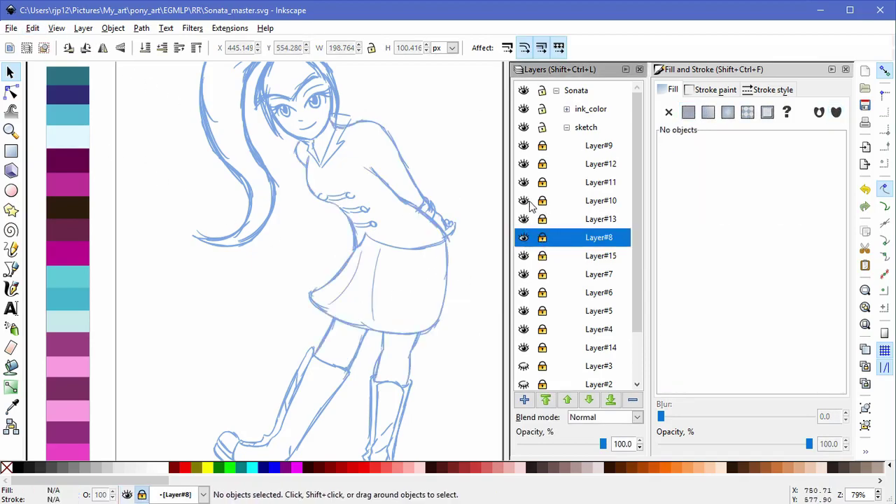
Step: Unlock Layer#10 and try shifting and reshaping all the skirt strokes, then undo those changes
left_click(541, 200)
left_click_drag(481, 363, 234, 180)
left_click(443, 310)
left_click_drag(448, 274, 448, 321)
left_click_drag(378, 340, 372, 327)
left_click(444, 298)
left_click_drag(439, 289, 456, 275)
key("ctrl+z")
key("ctrl+z")
key("ctrl+z")
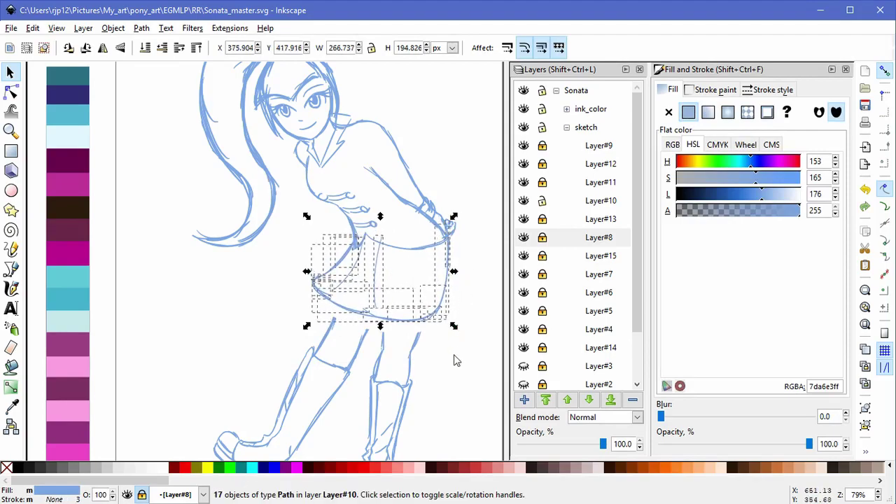
left_click(434, 359)
key("ctrl+z")
key("ctrl+z")
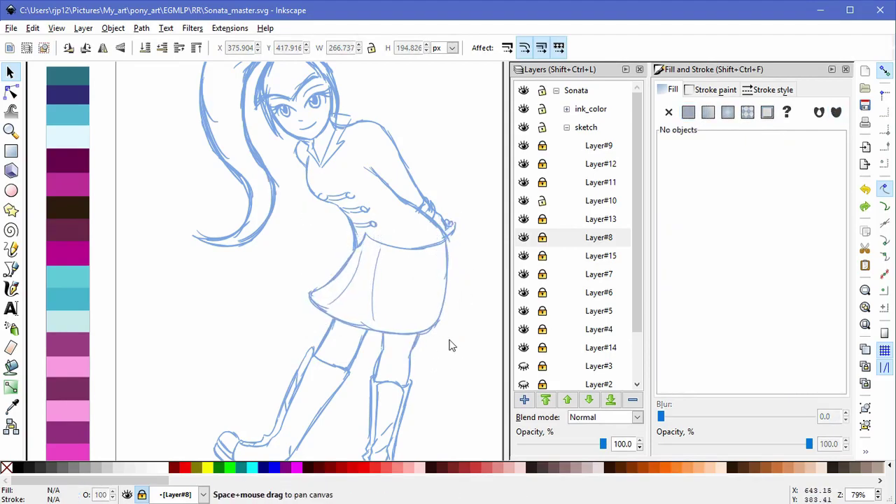
Step: Toggle the upper sketch layers to find the skirt, leg and boot strokes, and unlock Layer#12, Layer#13 and Layer#8
left_click_drag(448, 341, 459, 242)
left_click(523, 219)
left_click(523, 238)
left_click(524, 238)
left_click(523, 200)
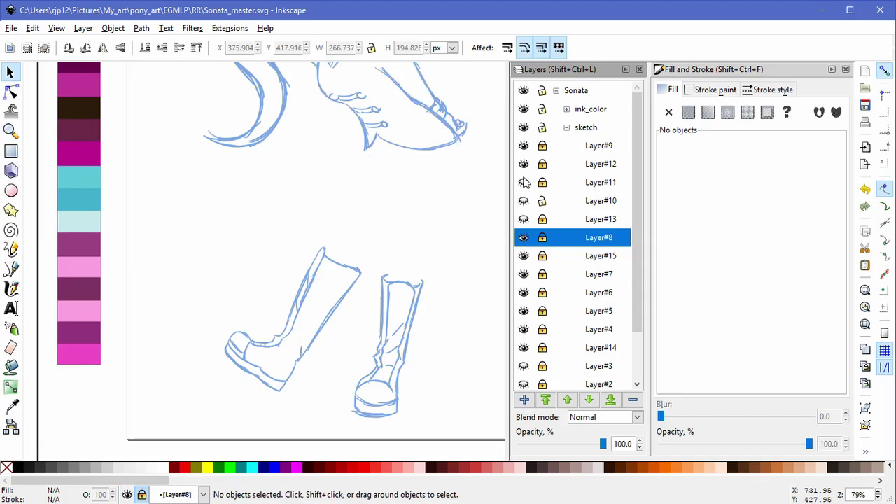
left_click(523, 163)
left_click(523, 164)
left_click(523, 200)
left_click(523, 219)
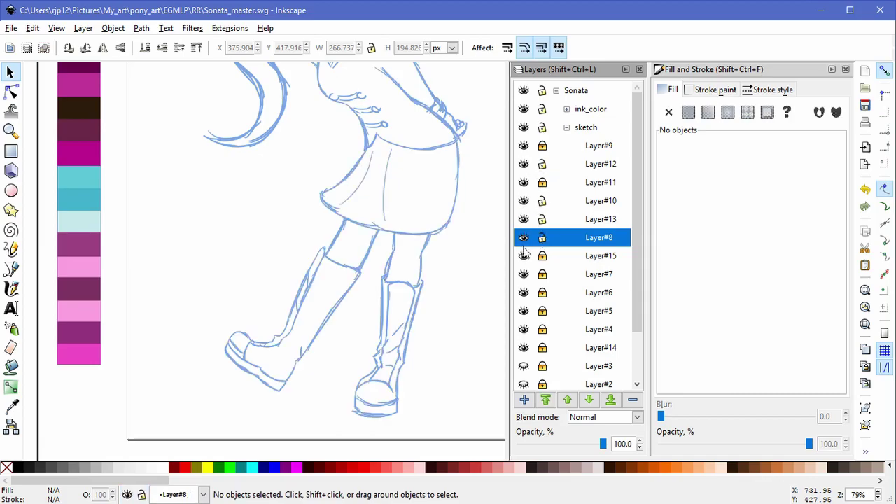
Step: Check the lower-body selection by hiding its layers, then lock Layer#8 and show Layer#10, Layer#12 and Layer#13 again
scroll(464, 290, "down", 1)
left_click_drag(497, 392, 283, 117)
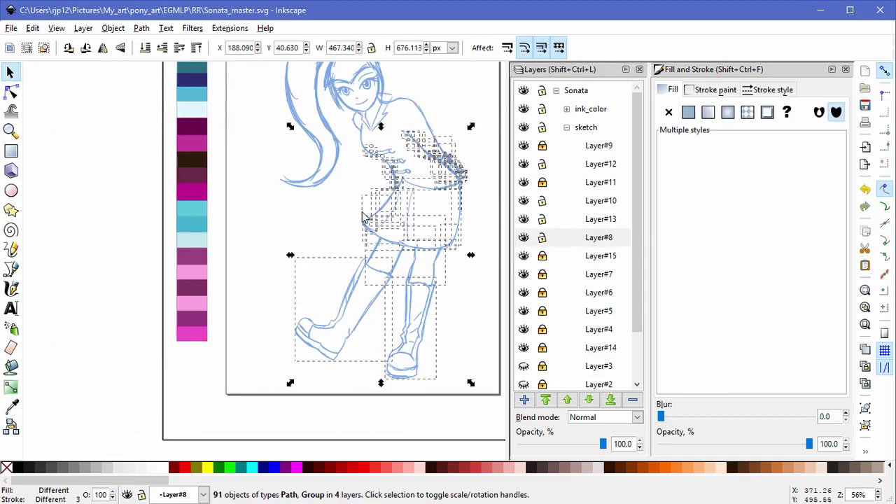
left_click(523, 219)
left_click(524, 165)
left_click(525, 165)
left_click(525, 165)
left_click(523, 201)
left_click(522, 238)
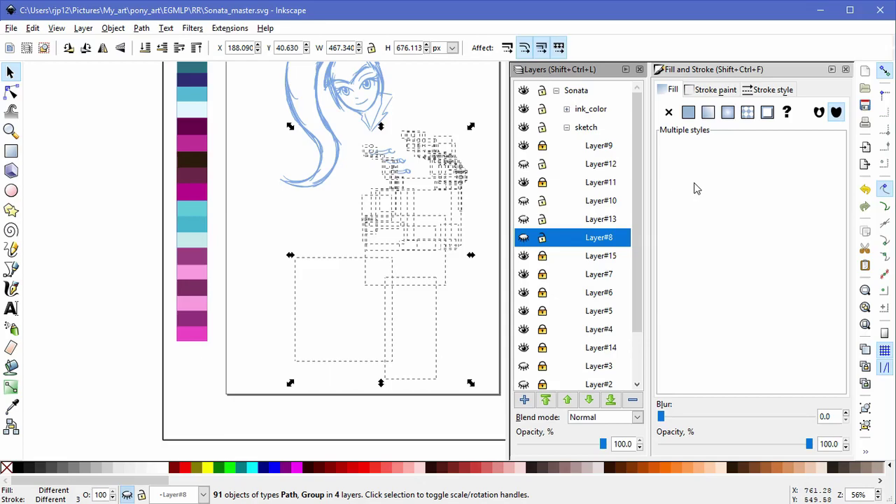
key("z")
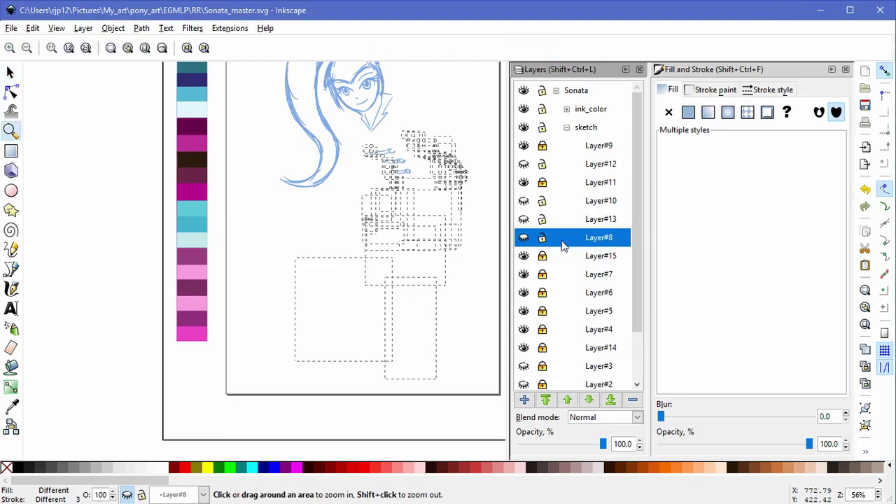
left_click(524, 237)
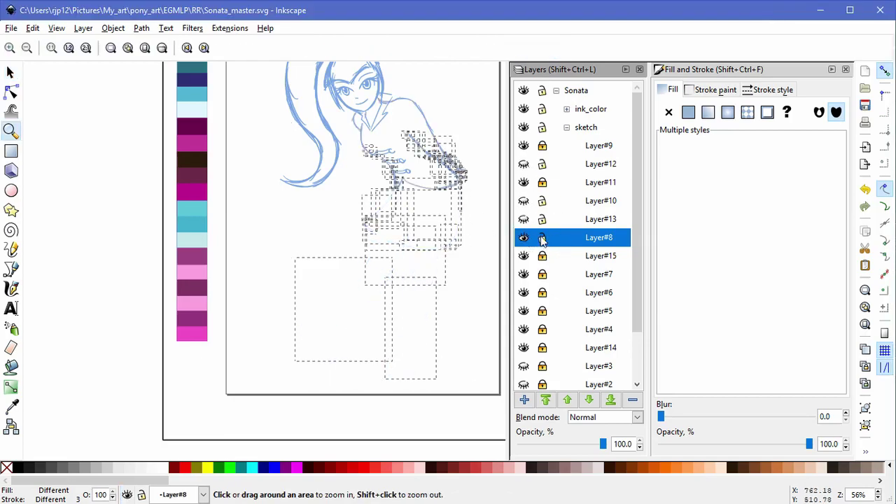
left_click(10, 72)
left_click(476, 157)
left_click(524, 200)
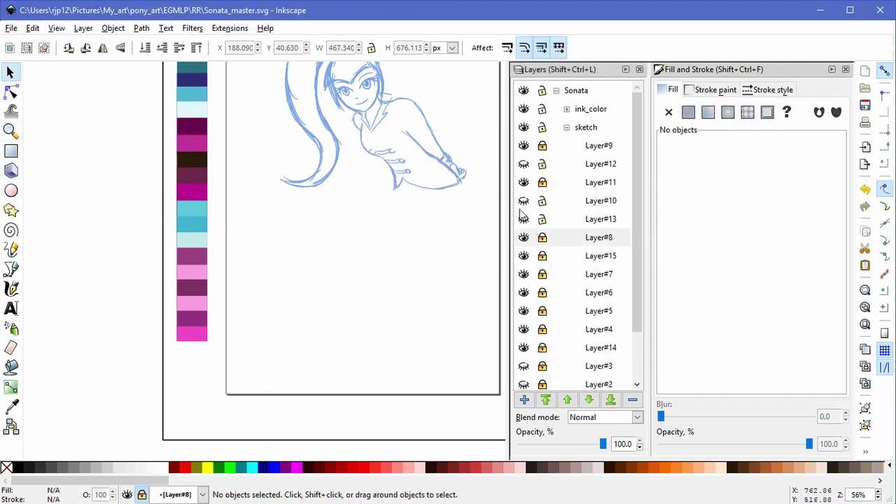
left_click(523, 164)
Step: Move the skirt, legs and boots together slightly up and toward the figure's back, then nudge the skirt alone slightly forward
left_click_drag(241, 150, 480, 399)
left_click_drag(458, 224, 462, 217)
left_click(480, 233)
left_click_drag(481, 249, 350, 170)
left_click_drag(468, 207, 466, 207)
key("Escape")
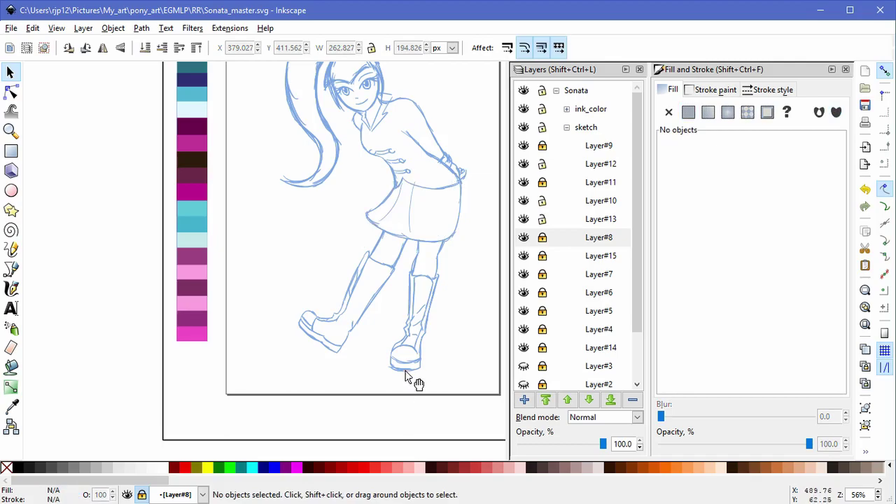
Step: Adjust the strokes of the skirt's back edge to about 51 px wide and check the whole page
left_click(453, 240)
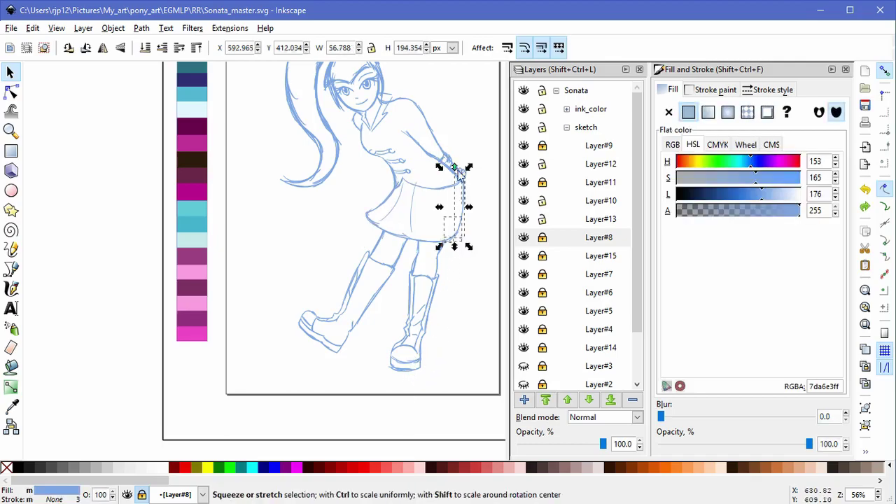
scroll(475, 189, "up", 3)
left_click(431, 161)
left_click_drag(406, 133, 398, 133)
key("Escape")
key("5")
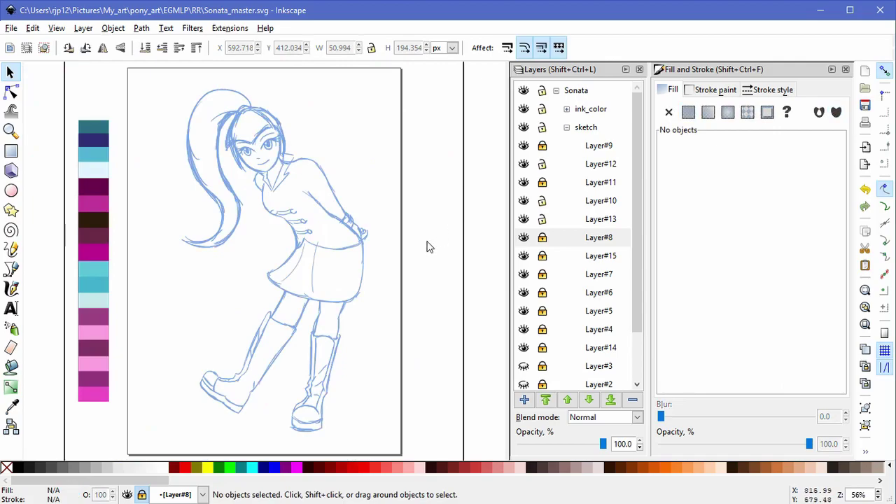
Step: Skew the whole skirt horizontally so that its hem shifts slightly toward the figure's front
left_click_drag(385, 308, 259, 233)
left_click_drag(315, 307, 309, 306)
left_click(357, 363)
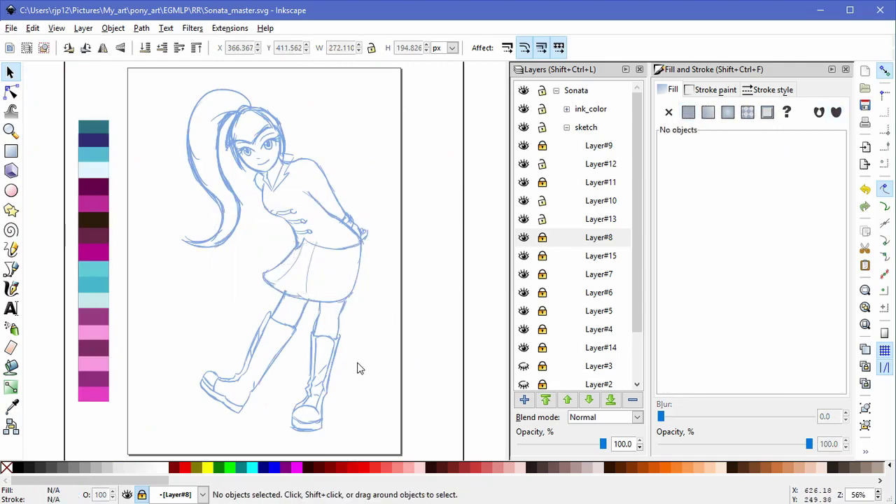
Step: Lock Layer#10 and move the legs and boots slightly forward under the skewed skirt
left_click_drag(376, 435, 186, 261)
left_click(364, 346)
left_click(524, 200)
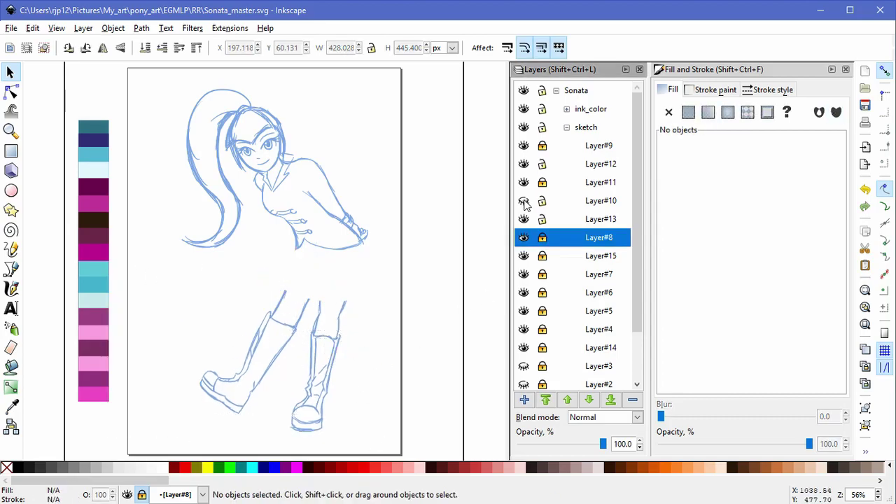
left_click(524, 201)
left_click(541, 200)
left_click_drag(393, 441, 178, 261)
left_click_drag(339, 319, 336, 319)
left_click(368, 366)
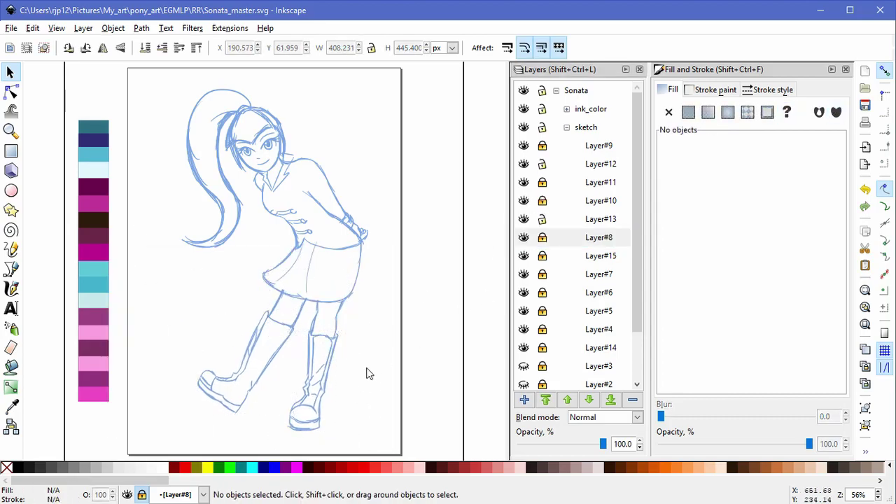
Step: Slant the thigh and boot groups together so that the boots shift further toward the figure's front
left_click(297, 402)
left_click(304, 331)
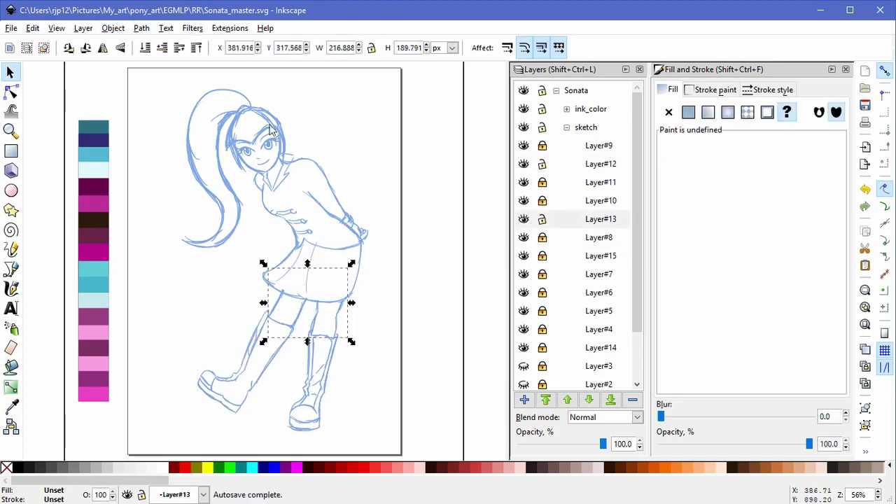
left_click(340, 400)
left_click_drag(381, 435, 105, 248)
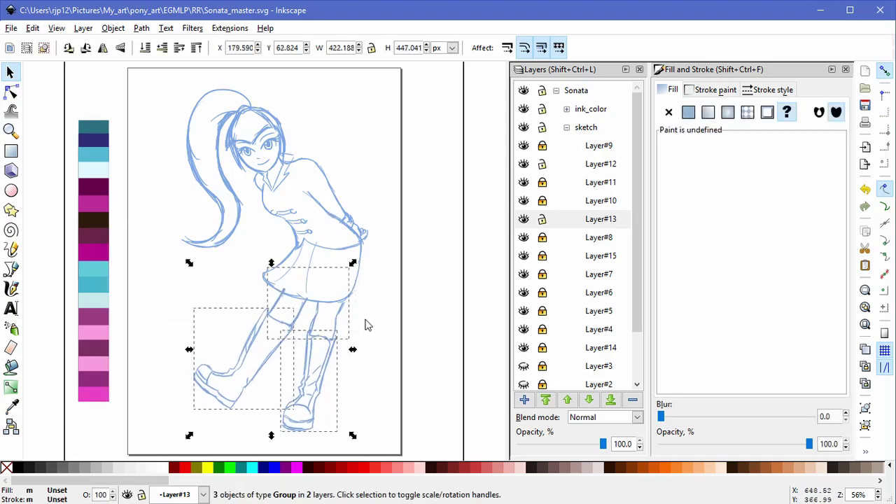
left_click(368, 324)
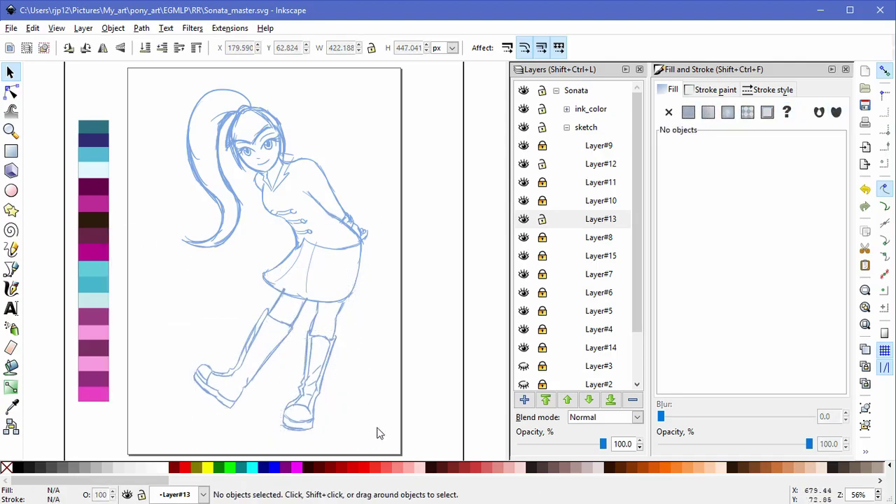
Step: Rotate the legs and boots slightly clockwise and nudge them a little forward and down
left_click_drag(378, 434, 133, 249)
left_click_drag(189, 263, 193, 258)
left_click_drag(334, 311, 332, 312)
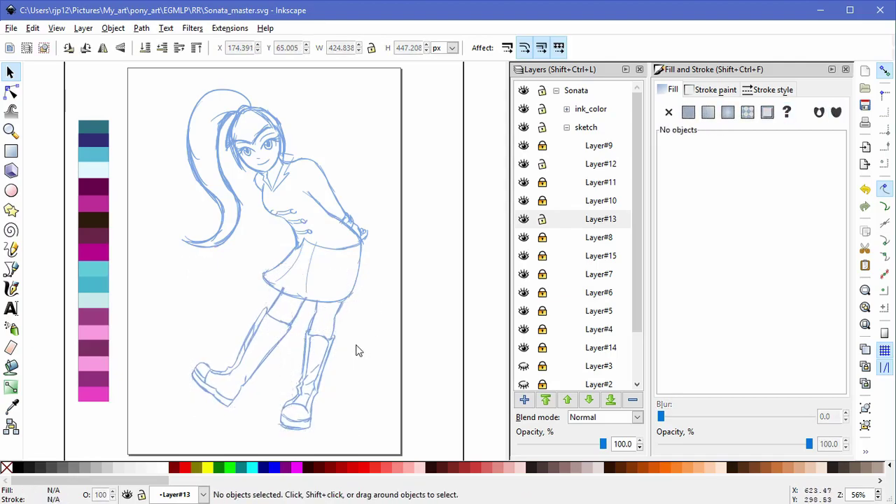
Step: Adjust the clip outline nodes of the thigh group so that the legs start along the skirt's hem
left_click(337, 328)
left_click(11, 92)
scroll(311, 285, "up", 4)
left_click_drag(243, 314, 233, 330)
left_click_drag(168, 275, 162, 328)
key("ctrl+z")
key("ctrl+z")
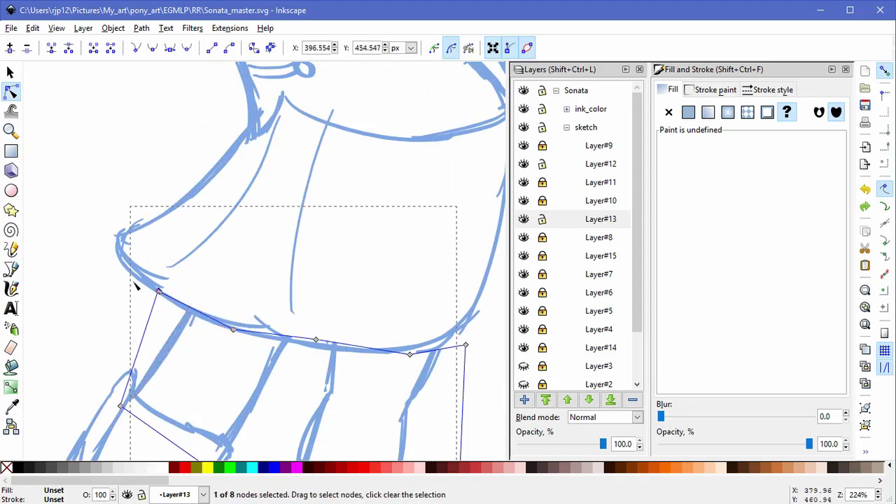
left_click_drag(133, 270, 480, 383)
left_click(132, 306)
left_click_drag(159, 291, 160, 294)
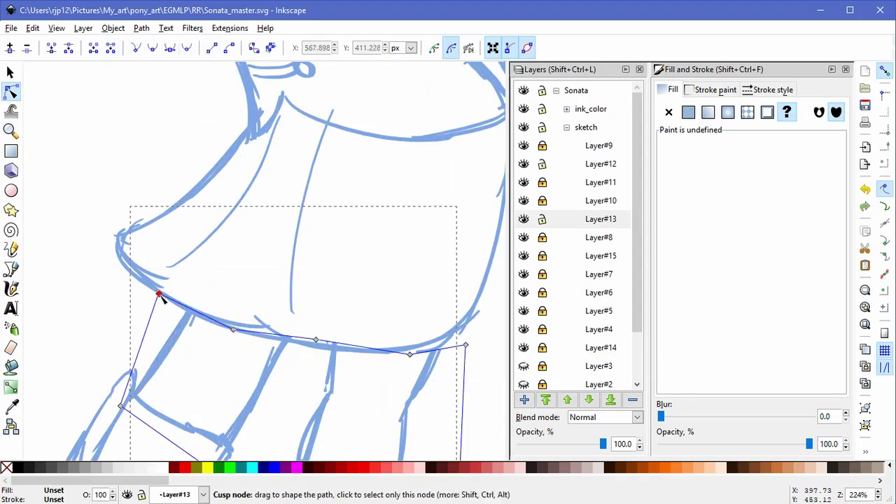
left_click(492, 359)
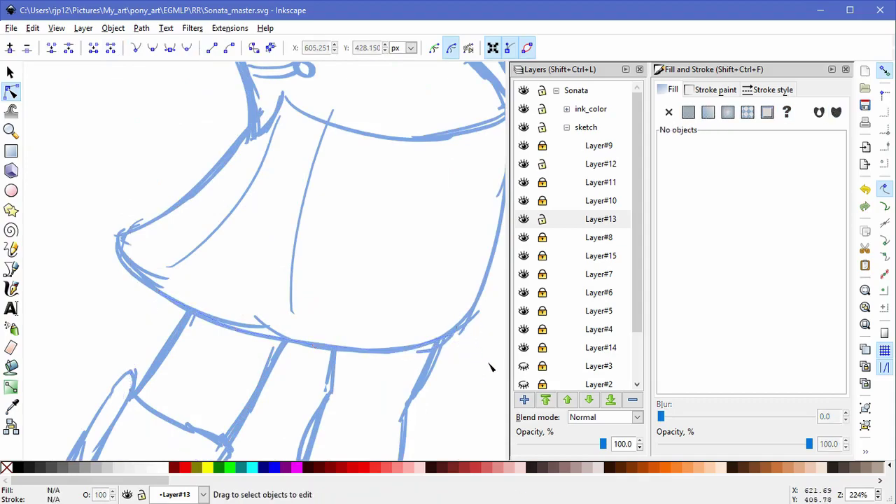
scroll(489, 360, "down", 4, "ctrl")
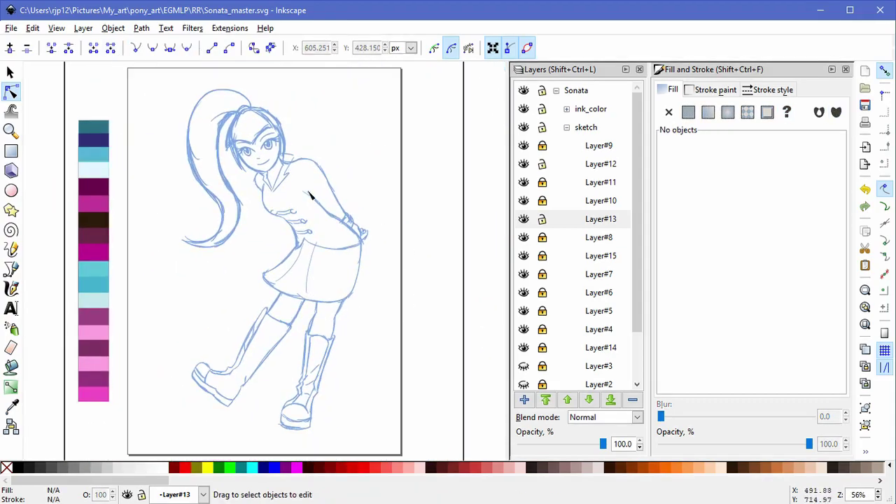
key("s")
Step: Unlock all the visible sketch layers, select the whole figure and flip it horizontally
left_click(548, 214)
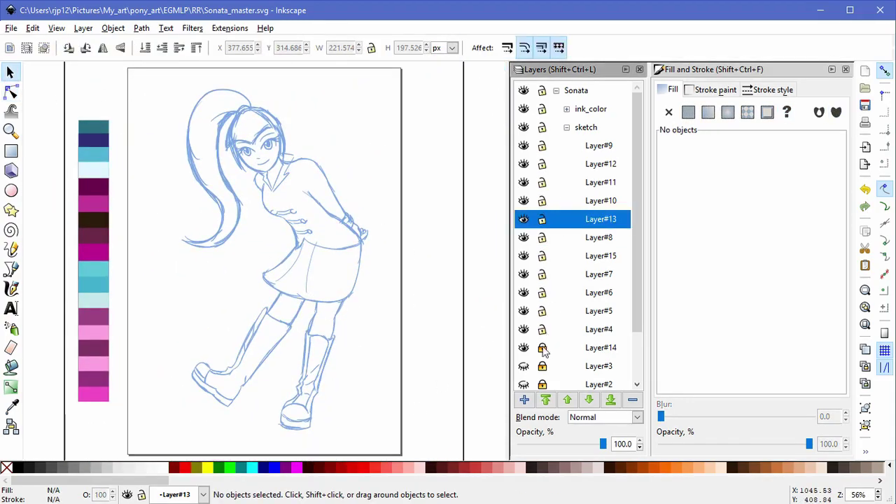
scroll(543, 352, "down", 2)
left_click_drag(96, 68, 440, 468)
left_click(103, 48)
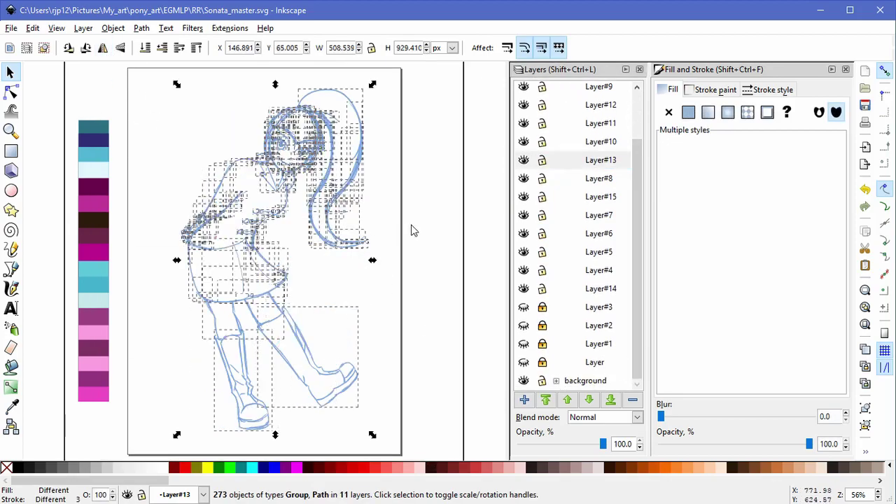
left_click(430, 258)
Step: Ungroup the supporting leg's boot, pick one of its ankle strokes and inspect the mirrored legs
left_click_drag(189, 375, 205, 365)
left_click(145, 117)
left_click(287, 420)
left_click(257, 413)
key("Escape")
scroll(290, 438, "up", 1, "ctrl")
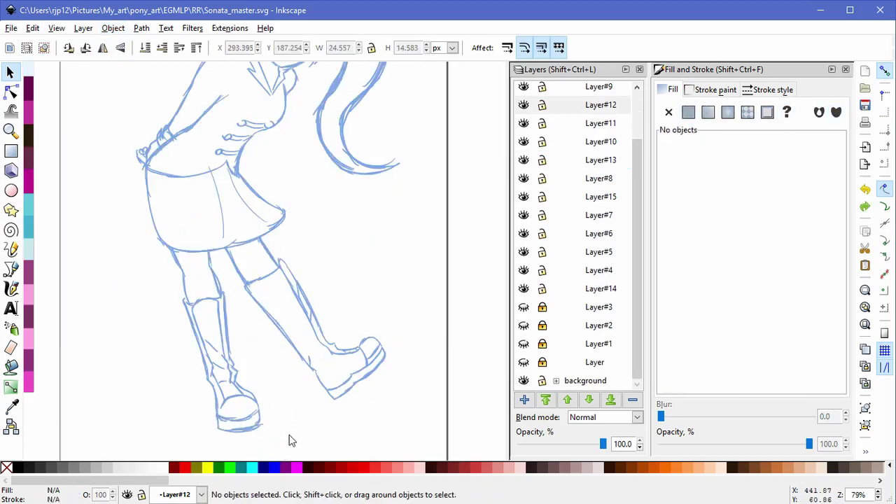
Step: Ungroup the foot of the supporting leg's boot, try slanting its strokes sideways and undo the slant
left_click(256, 419)
left_click(112, 28)
left_click(150, 107)
left_click(281, 441)
left_click_drag(280, 440, 164, 357)
left_click(256, 398)
left_click_drag(237, 439, 227, 438)
left_click(327, 418)
key("ctrl+z")
Step: Slant the lower strokes of the supporting leg's boot slightly so that the sole lines up with the foot
left_click_drag(288, 441, 175, 357)
left_click(255, 407)
left_click_drag(302, 441, 199, 385)
scroll(230, 432, "up", 3, "ctrl")
left_click(232, 431)
left_click_drag(260, 443, 254, 443)
left_click_drag(184, 379, 185, 373)
left_click(351, 368)
Step: Select the strokes of the supporting boot and adjust their tilt and placement under the leg
left_click_drag(360, 388, 161, 278)
left_click(259, 333)
left_click_drag(319, 330, 320, 337)
left_click(330, 357)
left_click_drag(361, 438, 161, 274)
left_click(380, 449)
left_click_drag(379, 449, 133, 297)
left_click(271, 405)
left_click_drag(257, 439, 250, 421)
left_click(348, 324)
scroll(348, 324, "down", 4)
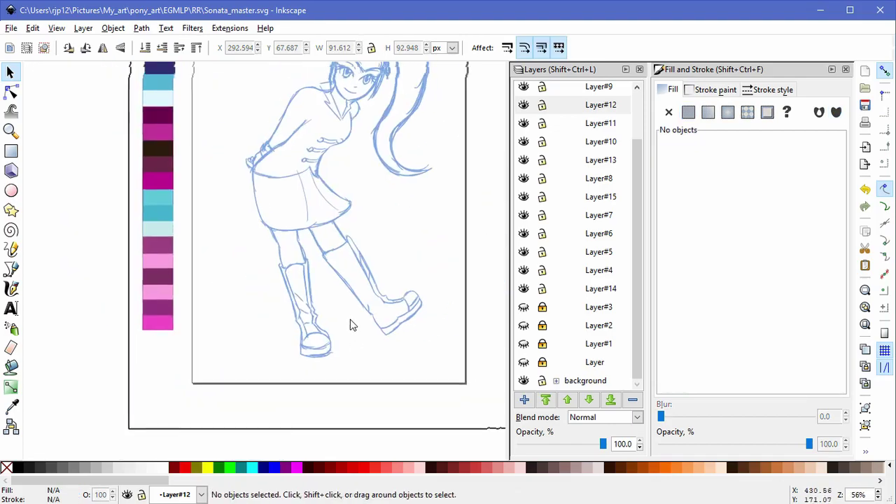
Step: Shift the supporting boot's foot slightly at its base and check its sole strokes
left_click_drag(351, 371, 254, 284)
left_click(314, 351)
left_click(352, 343)
left_click_drag(310, 364, 336, 339)
scroll(303, 372, "up", 3)
left_click(327, 330)
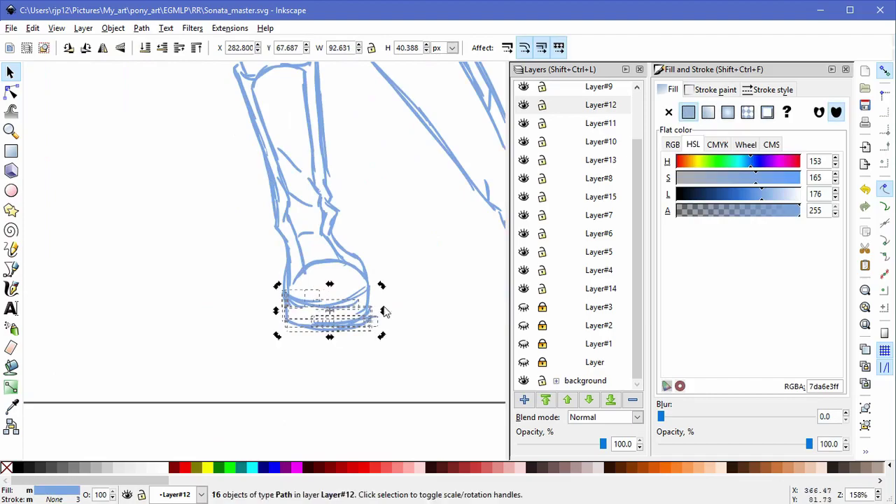
left_click(391, 335)
Step: Hide Layer#5 and Layer#6 to identify the facial features and lock the other sketch layers
scroll(397, 331, "down", 2)
scroll(336, 349, "down", 3)
left_click_drag(368, 160, 336, 222)
scroll(340, 198, "up", 6)
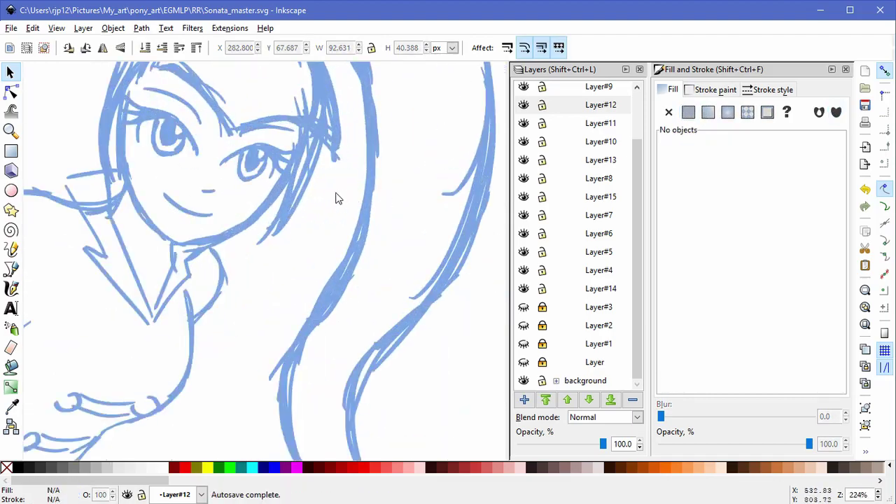
left_click_drag(257, 225, 287, 271)
left_click(277, 225)
left_click(294, 229)
left_click(524, 253)
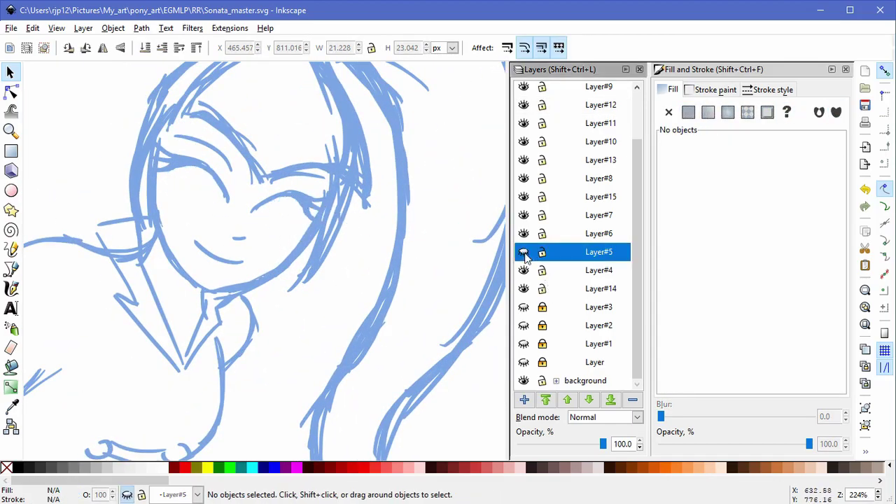
left_click(524, 233)
left_click_drag(542, 280, 545, 175)
left_click(543, 87)
left_click(542, 124)
left_click_drag(637, 168, 638, 141)
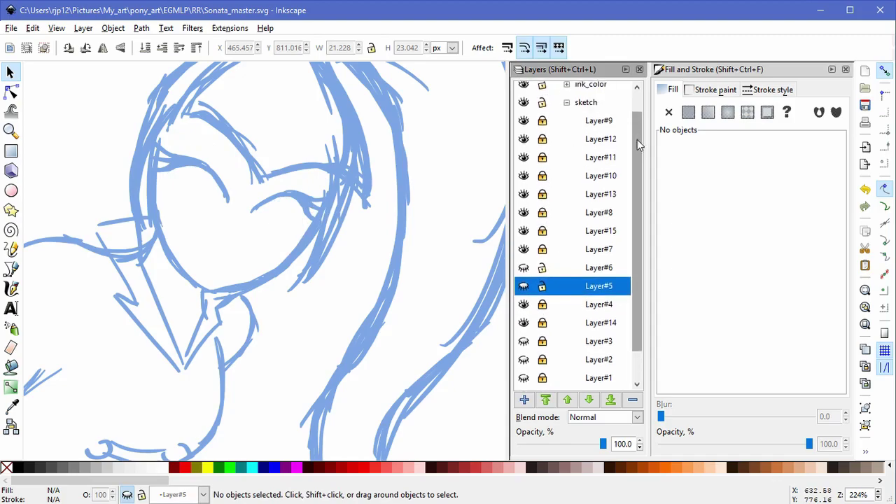
Step: Toggle Layer#4, Layer#5 and Layer#6 to identify their strokes, leaving all three visible and only Layer#4 and Layer#5 unlocked
left_click(524, 268)
left_click(524, 286)
left_click(523, 286)
left_click(524, 270)
left_click(541, 268)
left_click(523, 303)
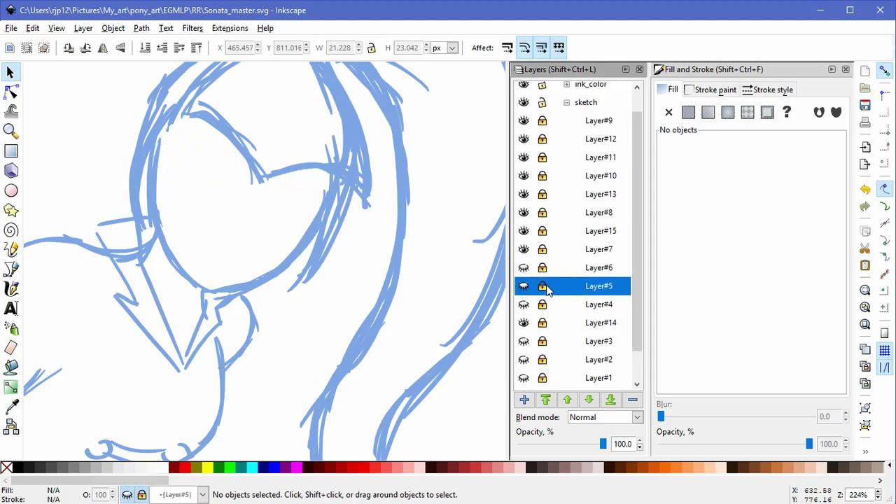
left_click(524, 268)
left_click(541, 267)
left_click(523, 286)
left_click(523, 305)
Step: Nudge the eye on the ponytail side slightly down
left_click_drag(364, 277, 237, 155)
left_click_drag(300, 206, 299, 210)
left_click(189, 211)
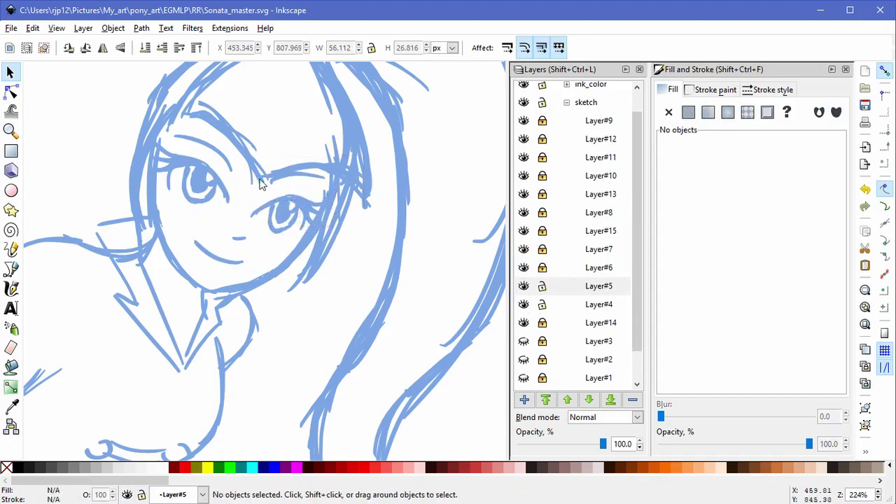
Step: Try to reshape, rotate and move the eye on the ponytail side, and undo these changes
left_click_drag(349, 268, 239, 175)
left_click_drag(247, 215, 296, 215)
key("ctrl+z")
key("ctrl+z")
left_click(305, 223)
left_click_drag(337, 238, 335, 245)
left_click_drag(299, 218, 301, 221)
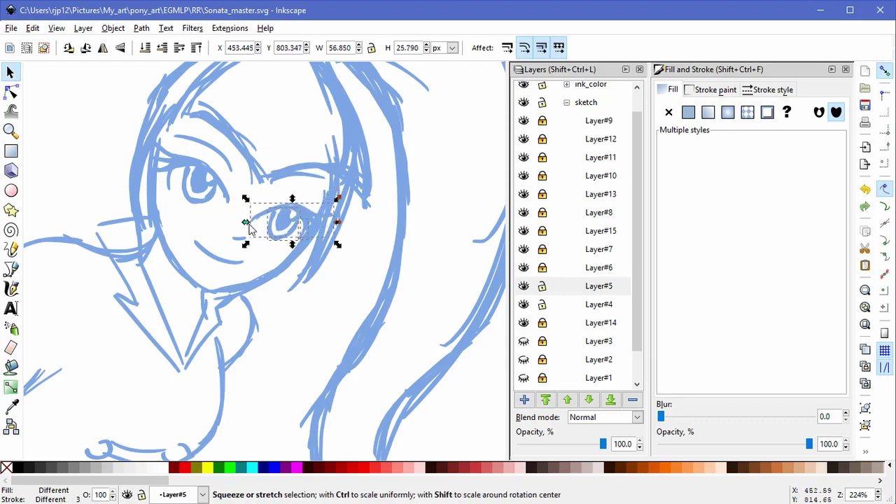
key("ctrl+z")
Step: Narrow the eye on the ponytail side slightly, rotate it a little clockwise and nudge it into place
left_click(274, 210)
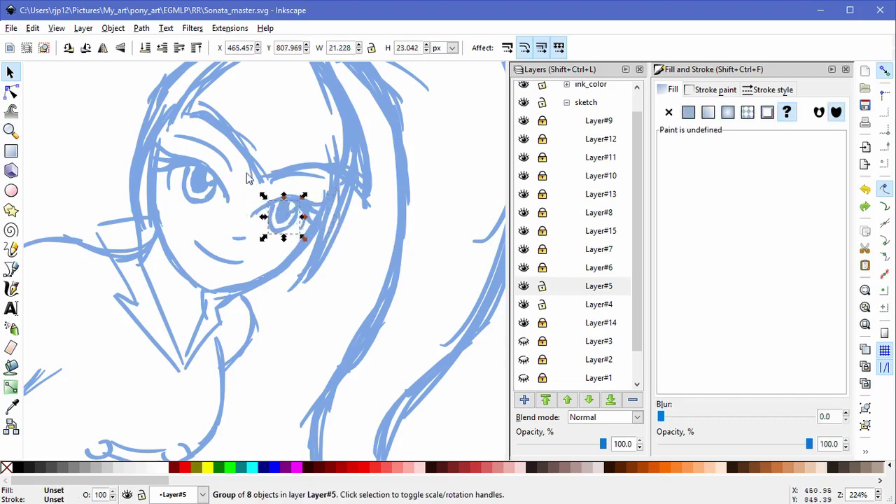
left_click_drag(245, 214, 249, 215)
left_click(304, 221)
left_click(343, 269)
left_click_drag(345, 274, 242, 180)
left_click(308, 219)
left_click_drag(337, 238, 336, 248)
left_click_drag(305, 217, 308, 218)
left_click(254, 320)
Step: Unlock Layer#6 and reposition the eyelid creases to follow the eyes, rotating the one on the ponytail side
left_click(542, 268)
left_click_drag(314, 186, 304, 183)
left_click(303, 323)
left_click_drag(243, 172, 245, 177)
left_click(316, 317)
left_click(310, 182)
left_click(324, 184)
left_click_drag(330, 195, 330, 200)
left_click(272, 190)
left_click_drag(272, 198, 270, 196)
left_click(292, 334)
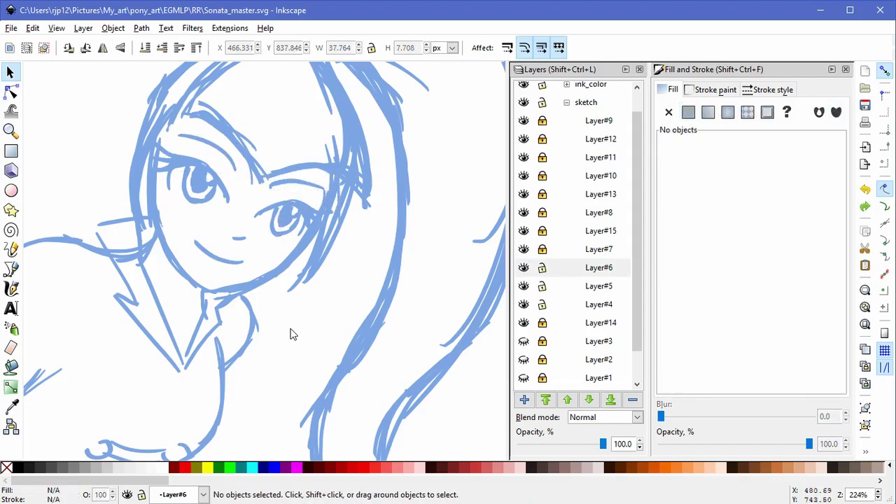
Step: Shift the eye farther from the ponytail and shrink it slightly to about 52 by 45 px
left_click_drag(234, 228, 148, 136)
left_click_drag(227, 189, 239, 179)
left_click(215, 271)
left_click(228, 194)
left_click(175, 179, "shift")
left_click(232, 195)
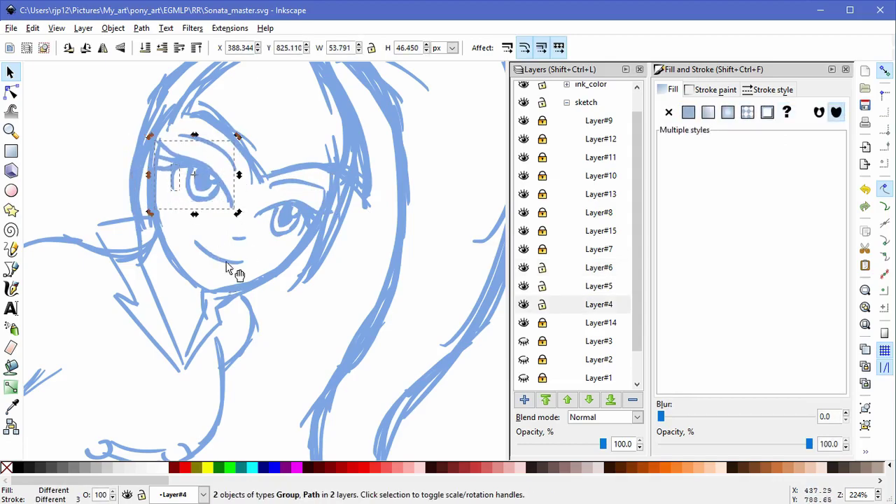
left_click_drag(238, 212, 237, 208)
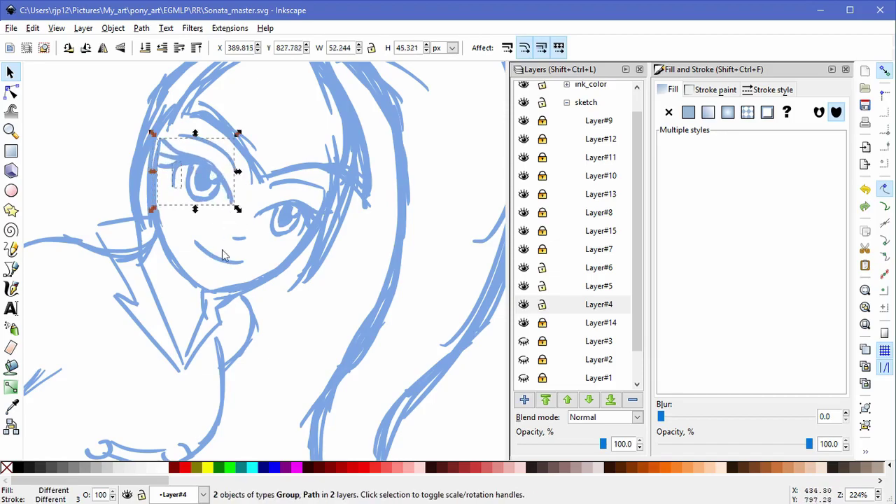
left_click(249, 313)
Step: Unlock all the visible sketch layers, select the entire figure and flip it horizontally
scroll(287, 327, "down", 4)
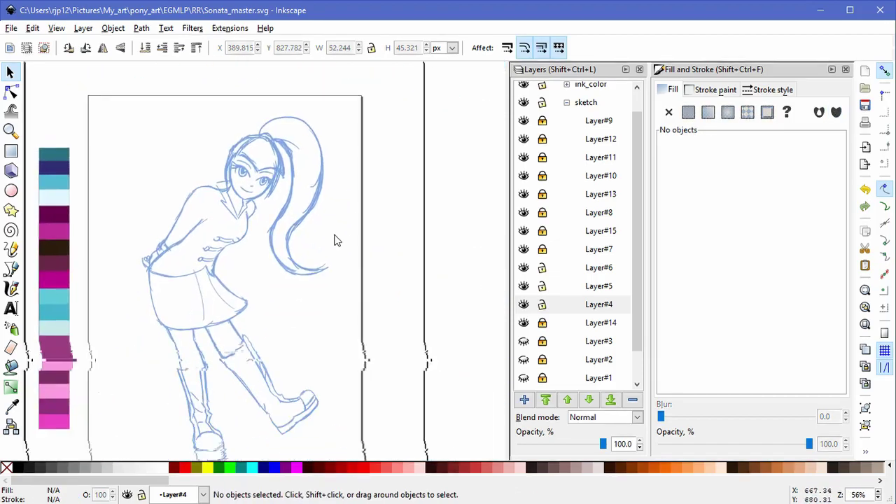
left_click(525, 323)
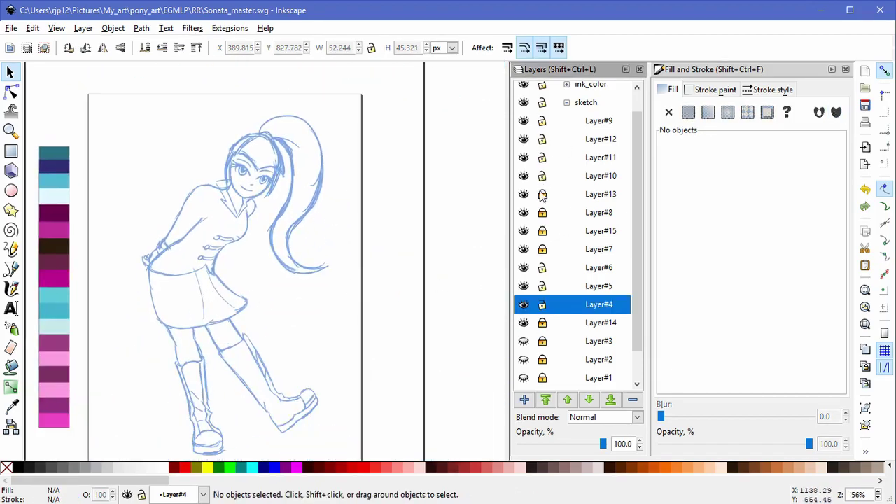
left_click_drag(200, 294, 231, 306)
left_click(304, 305)
left_click(282, 340)
scroll(398, 334, "down", 1)
left_click_drag(405, 443, 169, 139)
left_click(103, 48)
left_click(405, 300)
Step: Flip the figure back and forth horizontally to compare the pose in both orientations
scroll(384, 274, "up", 1)
scroll(384, 279, "up", 1)
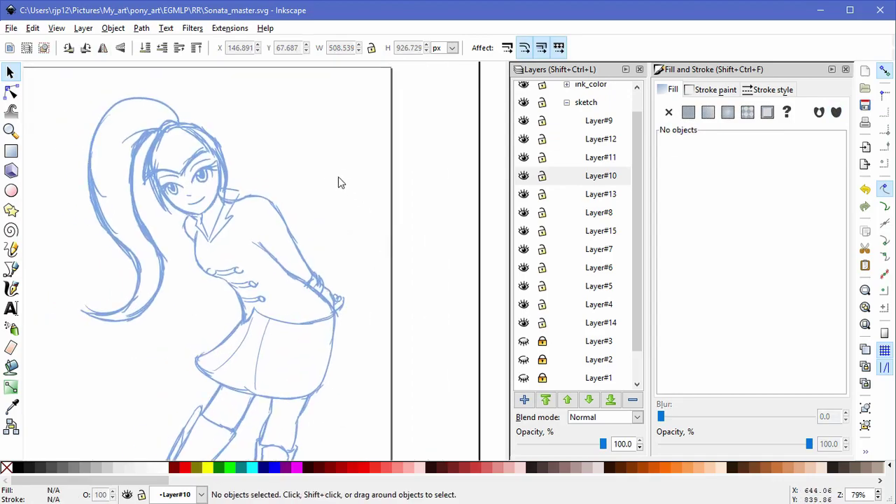
key("ctrl+z")
key("h")
key("h")
key("h")
key("h")
key("ctrl+z")
Step: Adjust the width and tilt of the character's mouth stroke and save the drawing
mouse_move(426, 373)
left_mouse_down()
mouse_move(402, 236)
mouse_move(482, 370)
left_mouse_up()
scroll(321, 189, "up", 4)
left_click(203, 285)
mouse_move(153, 303)
left_mouse_down()
mouse_move(231, 259)
mouse_move(169, 304)
left_mouse_up()
left_click(205, 285)
left_click_drag(229, 256, 218, 277)
key("Escape")
key("Escape")
key("5")
key("ctrl+s")
Step: Recolor the whole figure's strokes with the flat light blue fill 8cb5edff
left_click_drag(141, 68, 367, 358)
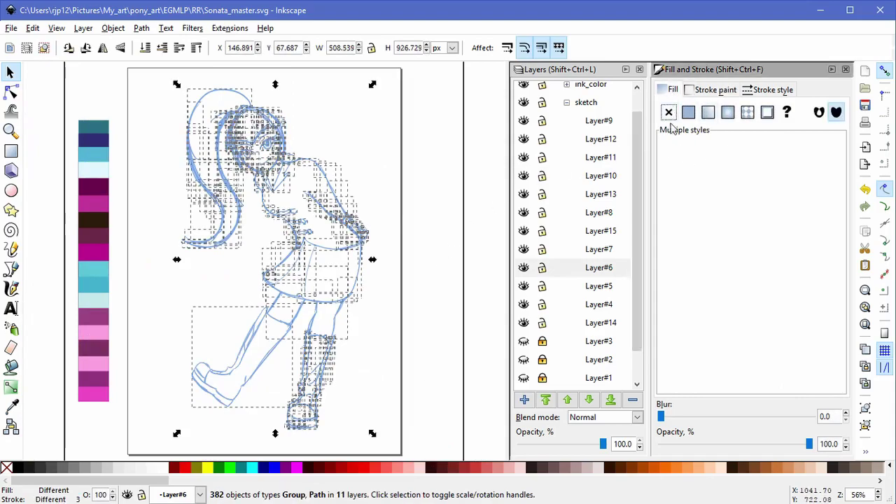
left_click(687, 111)
left_click(747, 167)
left_click_drag(772, 181, 783, 183)
mouse_move(748, 198)
left_mouse_down()
mouse_move(782, 199)
mouse_move(774, 194)
left_mouse_up()
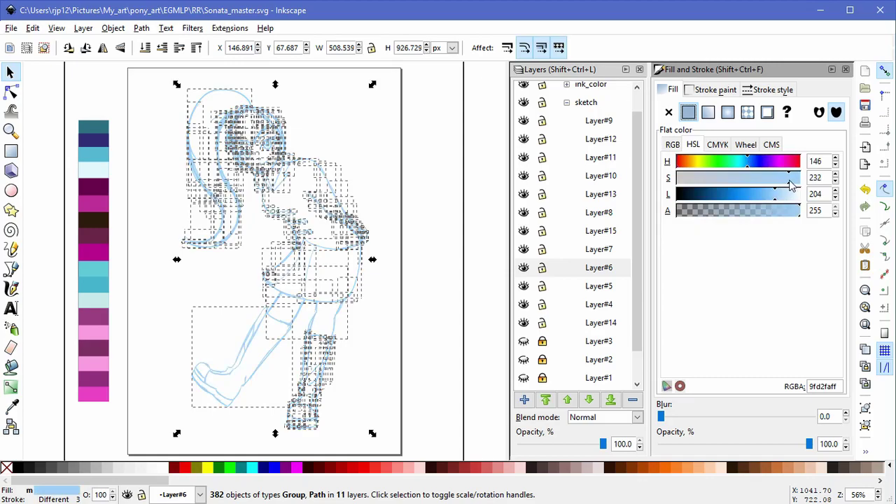
left_click(767, 196)
mouse_move(748, 170)
left_mouse_down()
mouse_move(755, 167)
mouse_move(760, 181)
mouse_move(751, 181)
left_mouse_up()
left_click(419, 168)
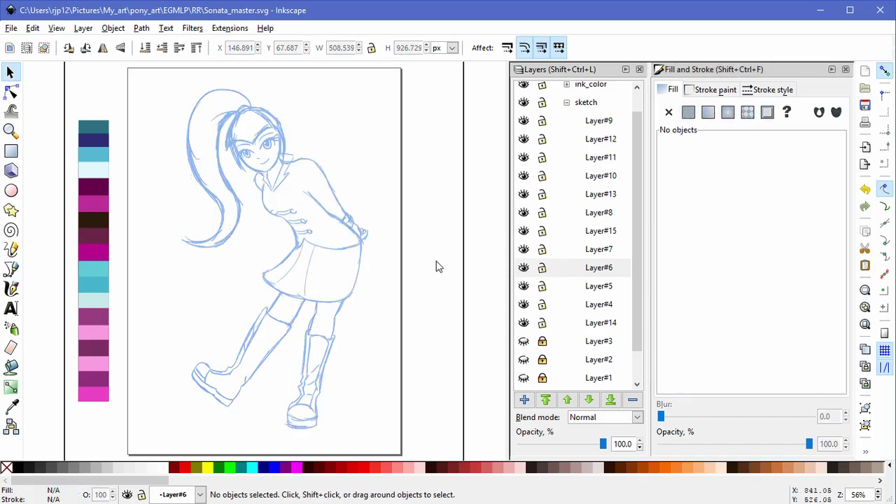
Step: Save the drawing and darken the fill of all the figure's strokes to nearly black
left_click_drag(422, 448, 143, 70)
key("ctrl+s")
left_click_drag(418, 450, 146, 70)
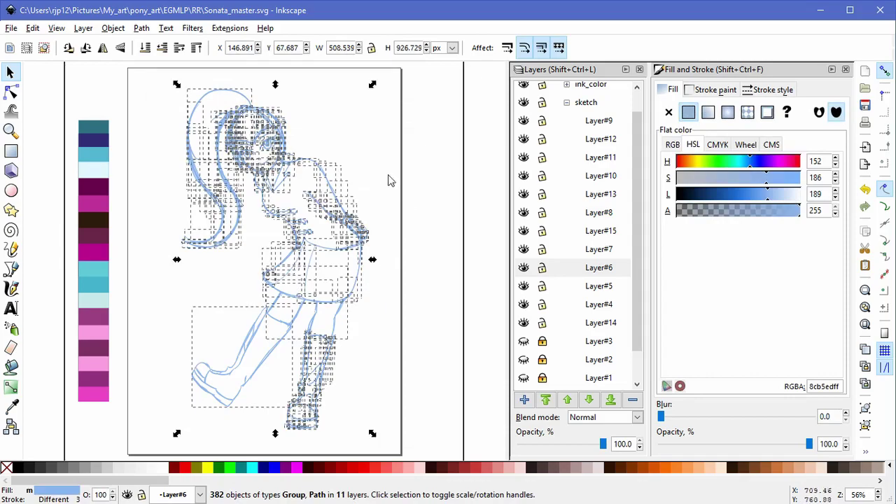
left_click(156, 140)
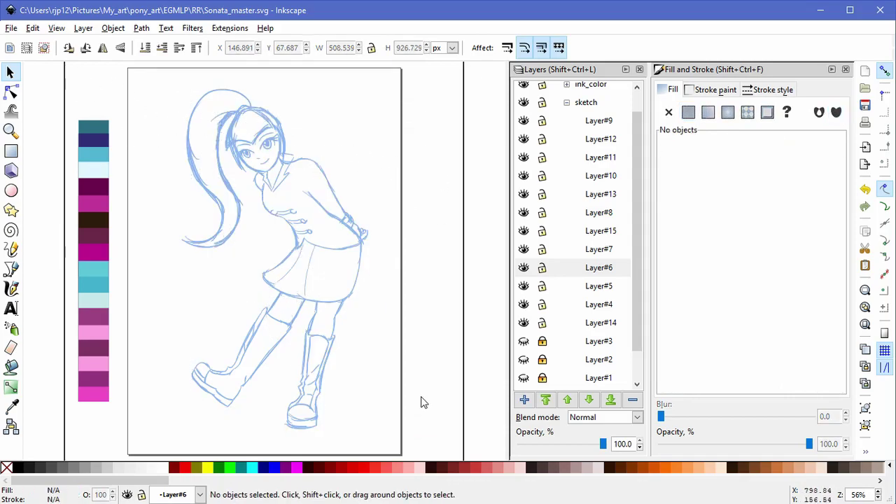
left_click_drag(427, 451, 140, 73)
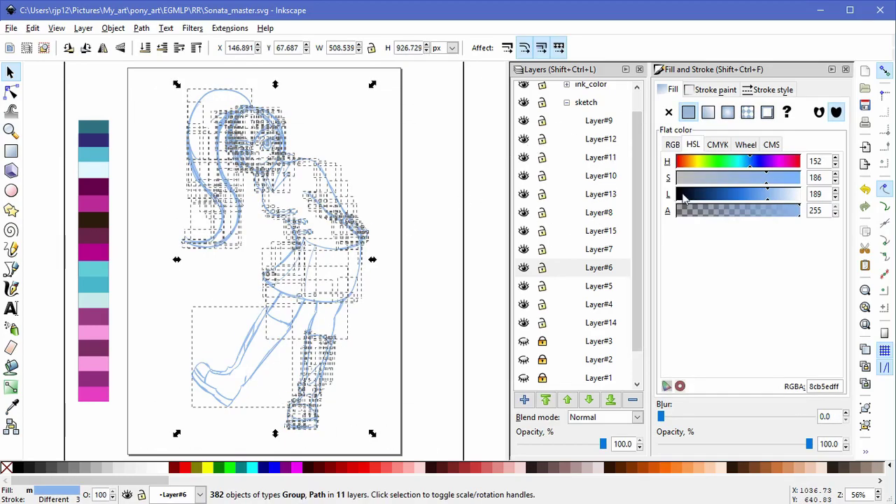
left_click(683, 198)
left_click(437, 285)
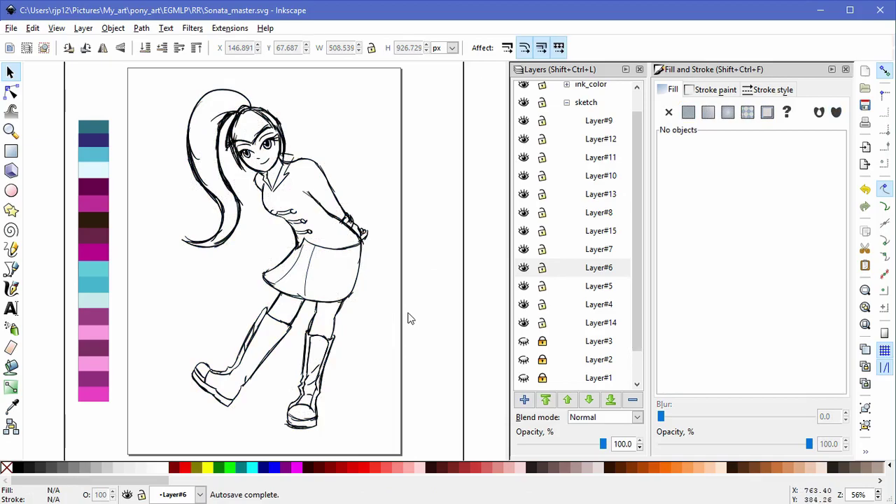
Step: Add a layer beneath the sketch layer inside the Sonata layer and name it colors_sketch
left_click(566, 103)
left_click(566, 127)
left_click(566, 126)
key("ctrl+shift+n")
left_click(480, 287)
left_click(590, 398)
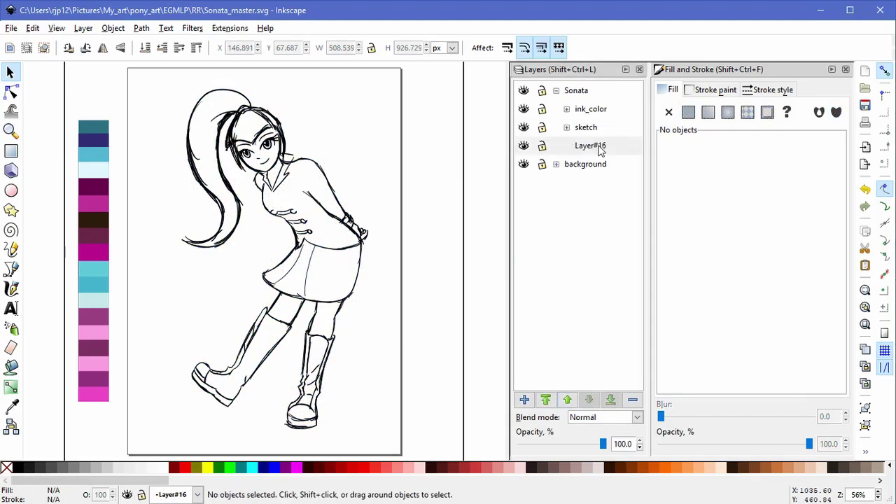
double_click(599, 146)
type("colors_setch")
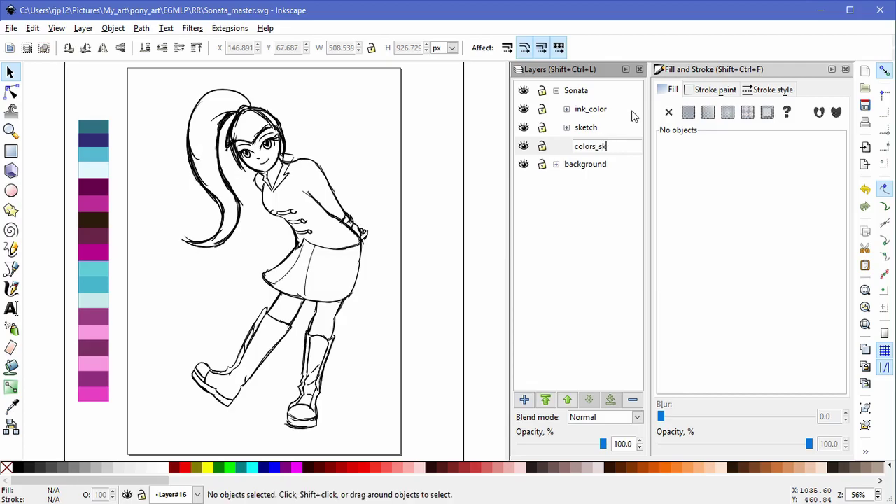
key("Return")
Step: Add a sublayer inside colors_sketch and save the drawing
left_click(524, 399)
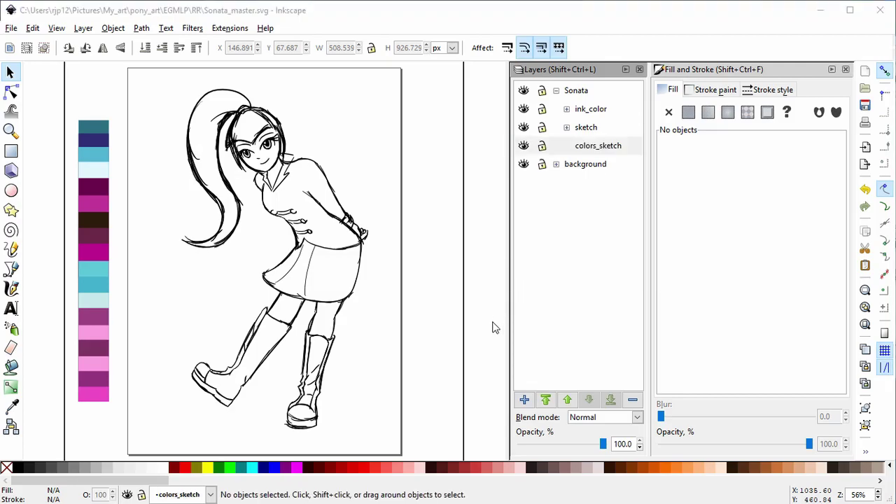
left_click(494, 326)
key("ctrl+s")
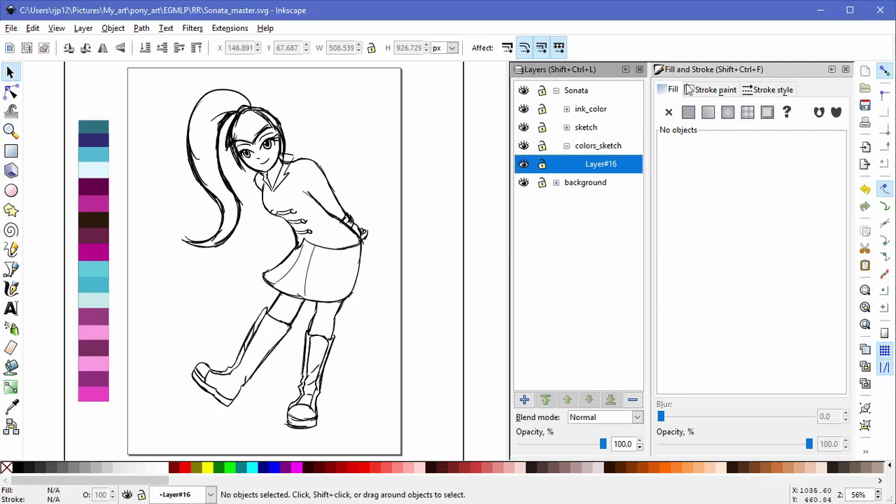
Step: Clean up the stray sketch marks beside the forearm near the sleeve cuff
key("z")
left_click(306, 204)
left_click(308, 209)
left_click(308, 210)
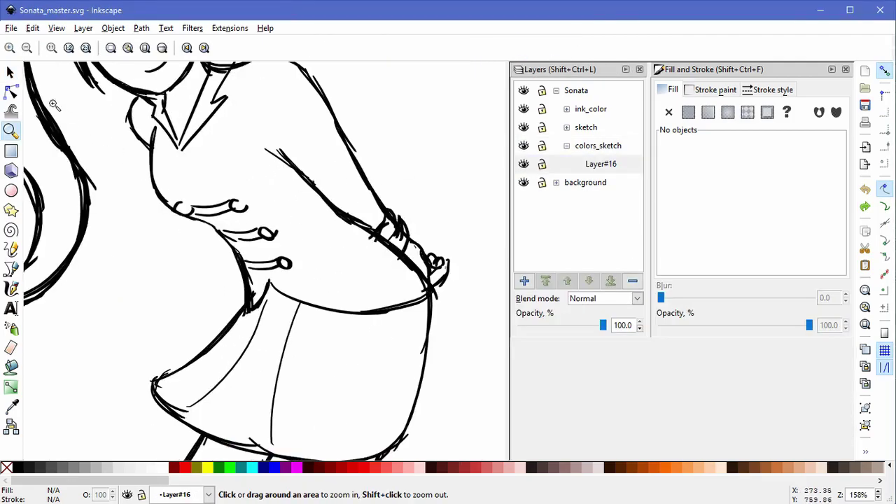
left_click(12, 290)
scroll(410, 204, "up", 3)
left_click(10, 73)
mouse_move(321, 128)
left_mouse_down()
mouse_move(446, 344)
mouse_move(445, 375)
left_mouse_up()
left_click_drag(259, 399, 426, 228)
left_click_drag(404, 318, 320, 179)
scroll(376, 204, "up", 1)
scroll(385, 205, "down", 4)
left_click(401, 196)
scroll(393, 183, "up", 2)
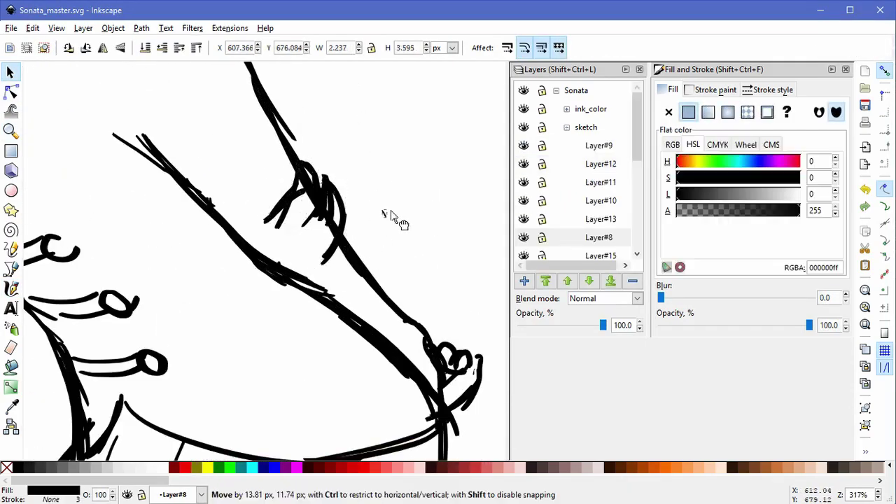
Step: Draw the cuff's upper and lower edges across the forearm with the Calligraphy tool on Layer#8
key("c")
left_click_drag(292, 190, 247, 237)
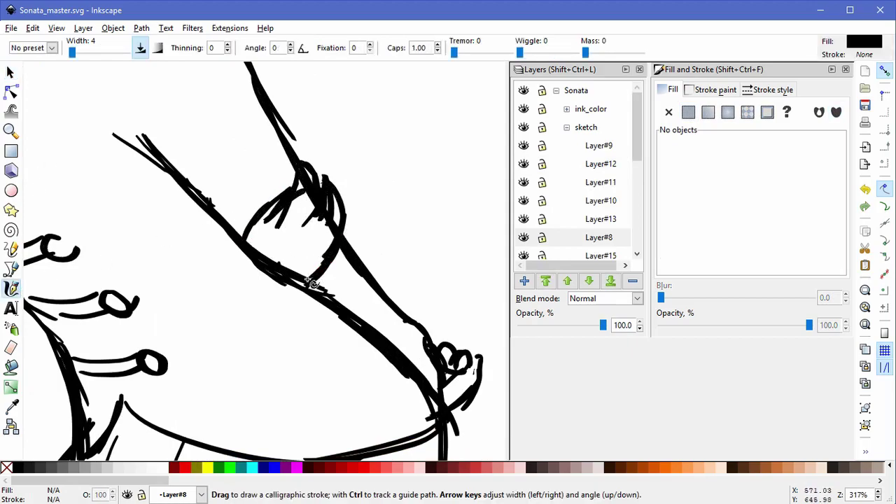
left_click(524, 238)
left_click(524, 238)
Step: Try to mask the overlapping cuff lines with a scribbled patch filled white and lowered in the stacking order
mouse_move(306, 175)
left_mouse_down()
mouse_move(312, 214)
mouse_move(335, 246)
left_mouse_up()
key("s")
left_click(324, 198)
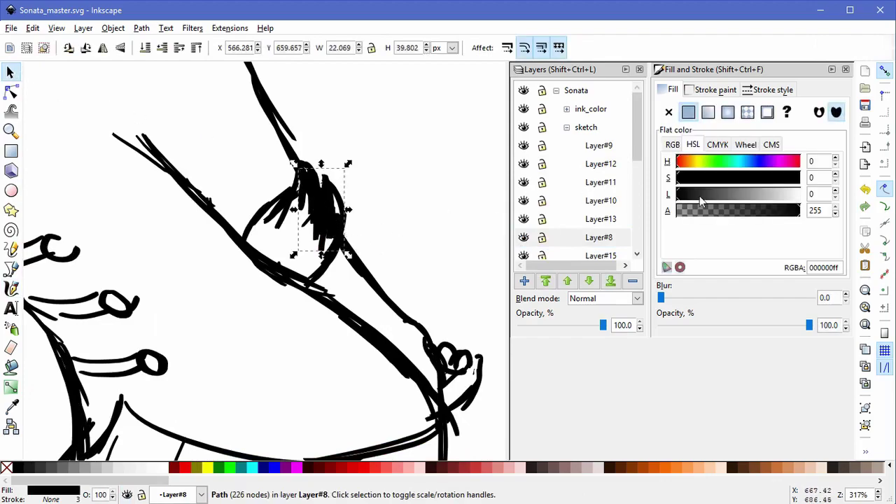
left_click(162, 467)
left_click(167, 51)
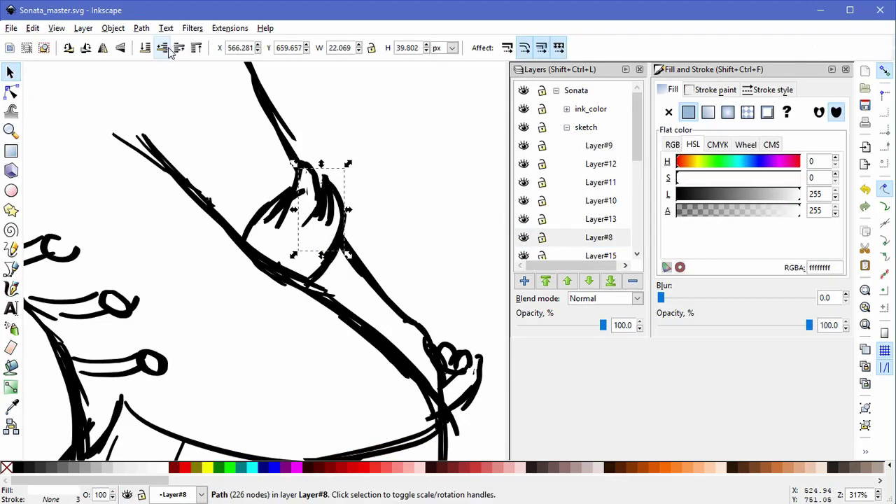
left_click(429, 168)
left_click_drag(310, 226, 355, 253)
key("ctrl+z")
left_click(315, 186)
left_click(313, 224)
left_click_drag(309, 217, 309, 245)
key("ctrl+z")
key("Escape")
Step: Delete the overlapping fold strokes from the sleeve cuff
left_click_drag(341, 210, 365, 178)
left_click(368, 187)
key("Delete")
key("Delete")
mouse_move(333, 226)
left_mouse_down()
mouse_move(375, 230)
mouse_move(367, 216)
left_mouse_up()
key("Delete")
left_click(286, 211)
key("Delete")
left_click(280, 204)
key("Delete")
left_click_drag(287, 194, 302, 208)
key("Delete")
key("ctrl+z")
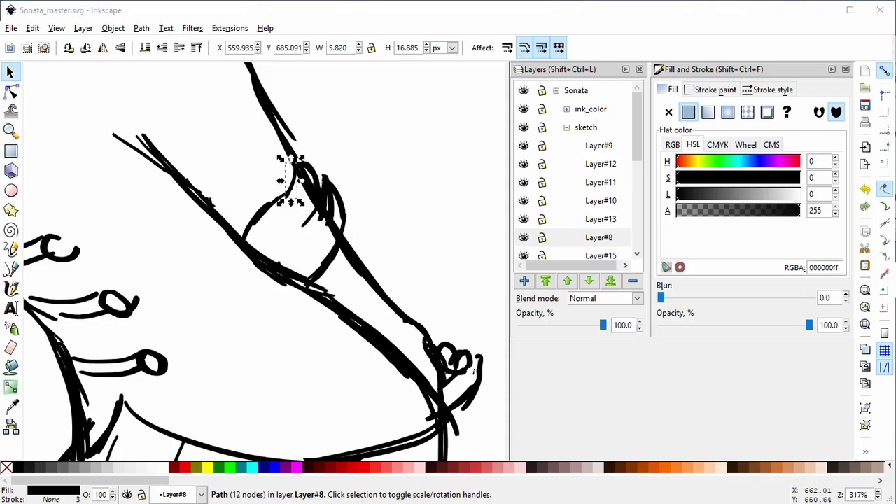
Step: Delete the remaining cuff edges and outer bumps, keeping only the two outlines of the arm
mouse_move(180, 136)
left_mouse_down()
mouse_move(346, 279)
mouse_move(365, 244)
left_mouse_up()
key("Delete")
left_click(345, 208)
key("Delete")
left_click(328, 185)
key("Delete")
left_click_drag(317, 182, 378, 149)
key("Delete")
Step: Draw a new cuff with a wavy upper edge, ruffles outside the arm and a short lower edge
key("c")
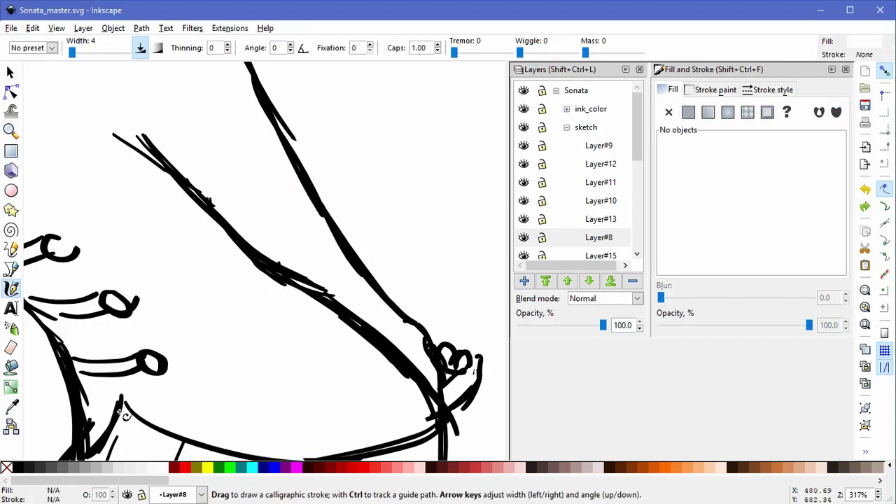
left_click_drag(280, 233, 316, 198)
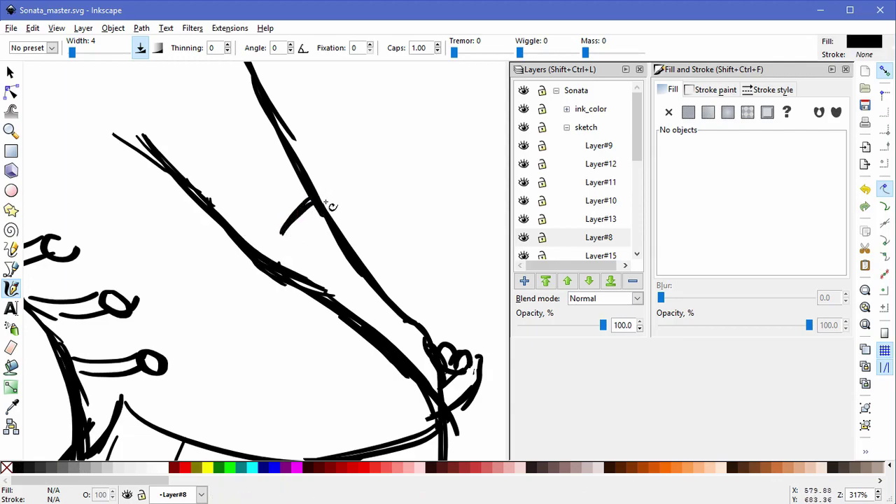
key("ctrl+z")
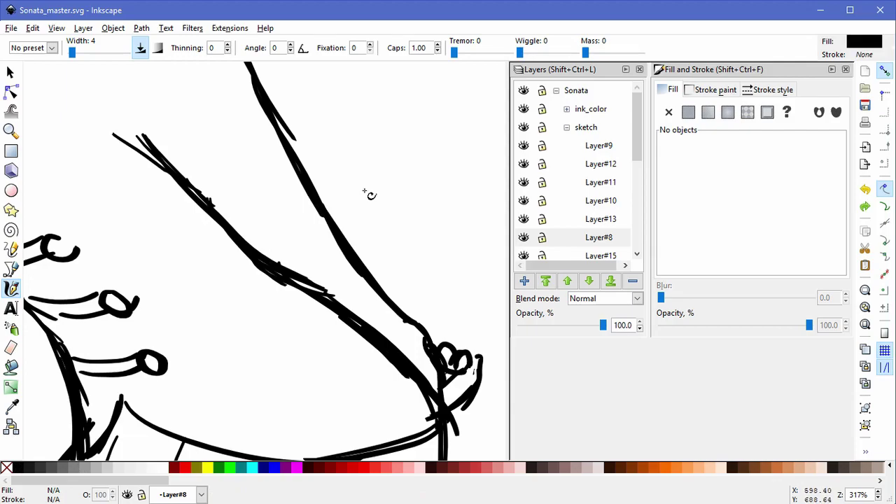
mouse_move(305, 194)
left_mouse_down()
mouse_move(284, 210)
mouse_move(230, 203)
mouse_move(216, 211)
left_mouse_up()
mouse_move(272, 211)
left_mouse_down()
mouse_move(306, 187)
mouse_move(340, 225)
mouse_move(351, 256)
left_mouse_up()
mouse_move(349, 261)
left_mouse_down()
mouse_move(319, 282)
mouse_move(349, 261)
left_mouse_up()
left_click_drag(303, 184, 279, 213)
key("5")
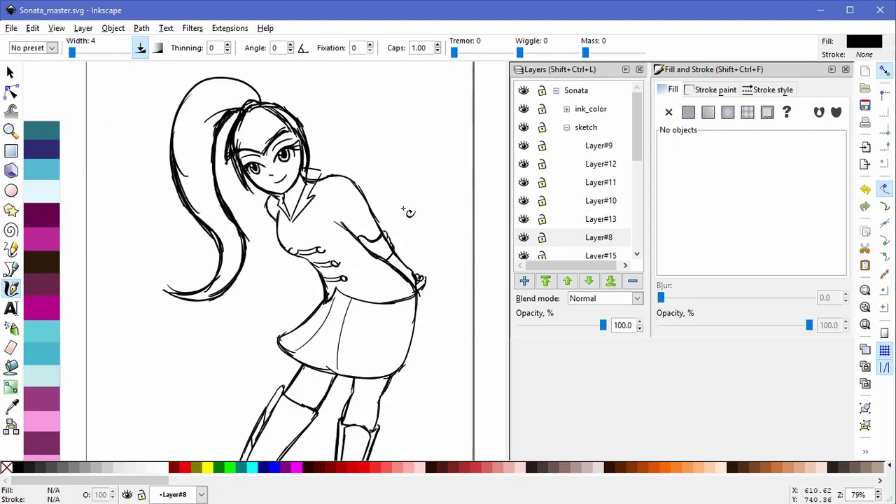
Step: Delete the wavy strokes of the cuff's upper edge near the inner arm line
key("grave")
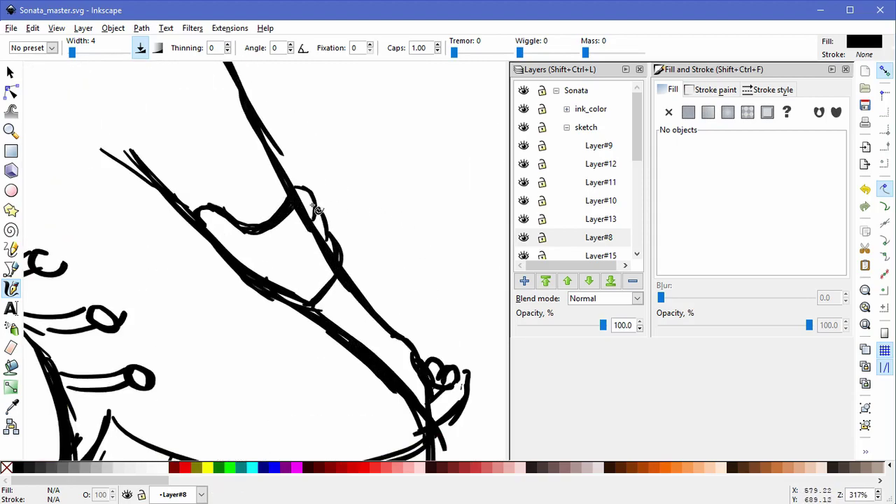
key("s")
left_click(238, 235)
key("Delete")
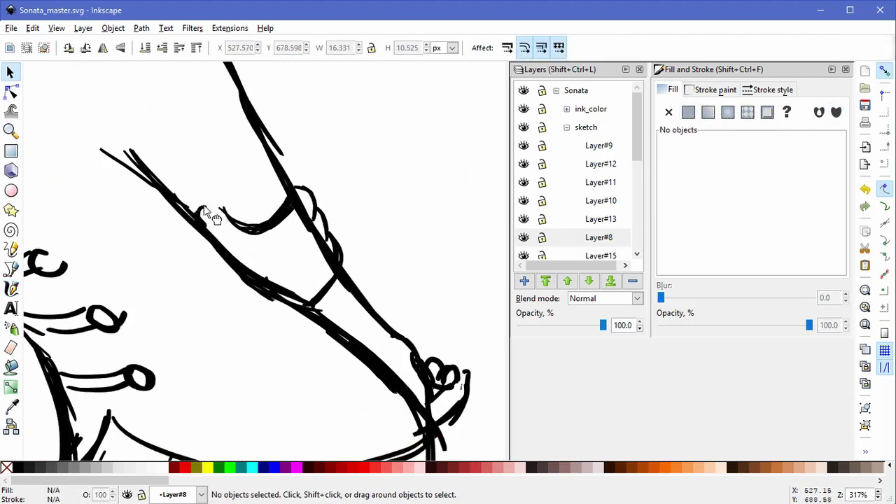
left_click(265, 228)
key("Delete")
left_click(269, 228)
left_click(239, 243)
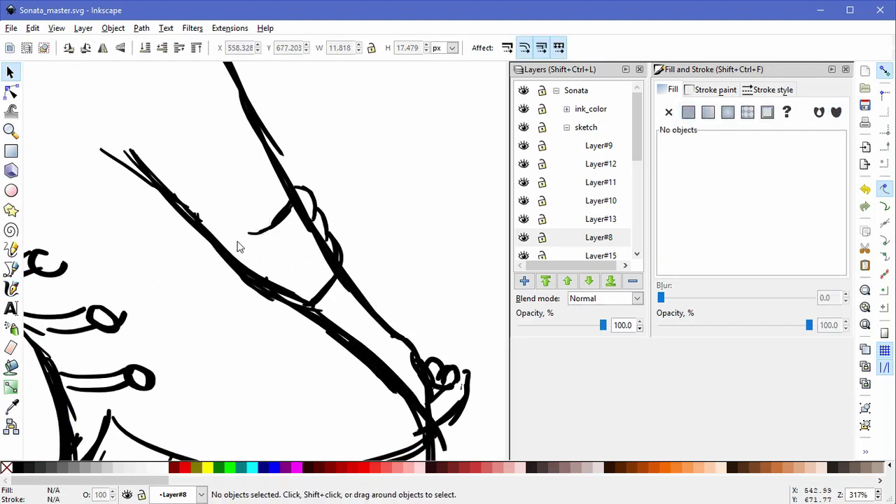
Step: Redraw the cuff's upper edge as a straighter line to the inner arm and thicken its lower edge
left_click(11, 288)
mouse_move(238, 243)
left_mouse_down()
mouse_move(273, 224)
mouse_move(231, 250)
left_mouse_up()
mouse_move(231, 250)
left_mouse_down()
mouse_move(276, 219)
mouse_move(232, 247)
left_mouse_up()
left_click_drag(340, 270, 303, 315)
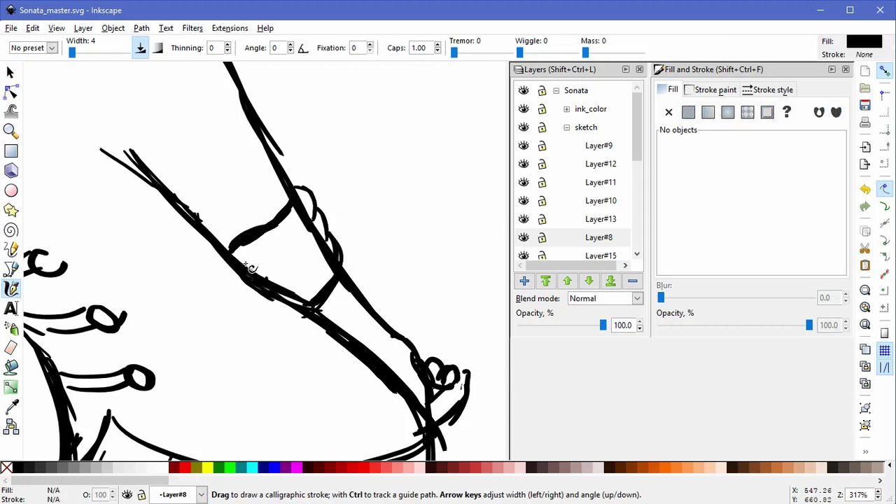
scroll(376, 236, "down", 3)
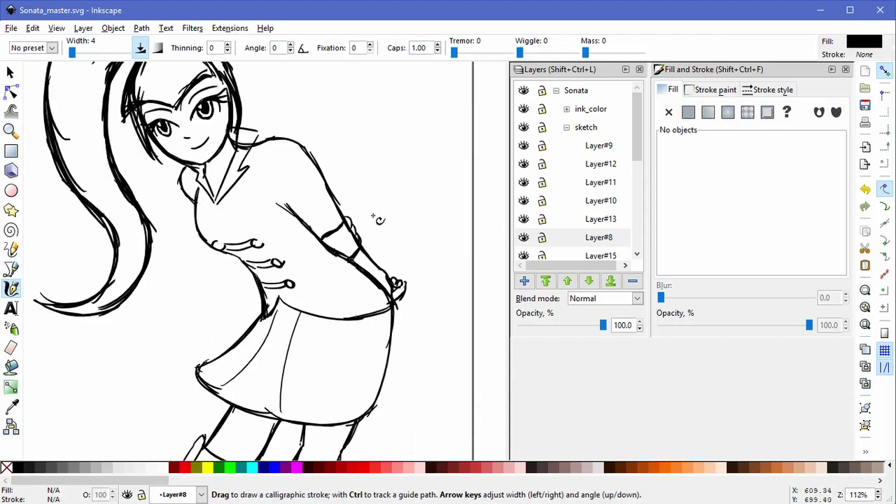
Step: Delete the straight cuff edges and the ruffles from the forearm
scroll(370, 216, "up", 3)
key("space")
left_click(287, 273)
key("Delete")
left_click(257, 280)
key("Delete")
left_click(290, 240)
key("Delete")
left_click(347, 280)
key("Delete")
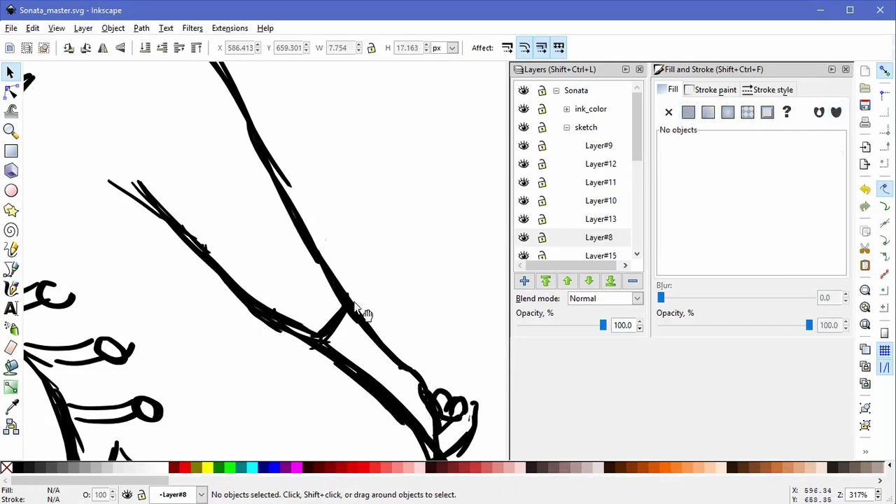
left_click(340, 319)
key("Delete")
left_click(341, 327)
key("Delete")
Step: Draw the cuff lower on the forearm with a slanted upper edge and rounded ruffles along the outer arm
left_click(12, 288)
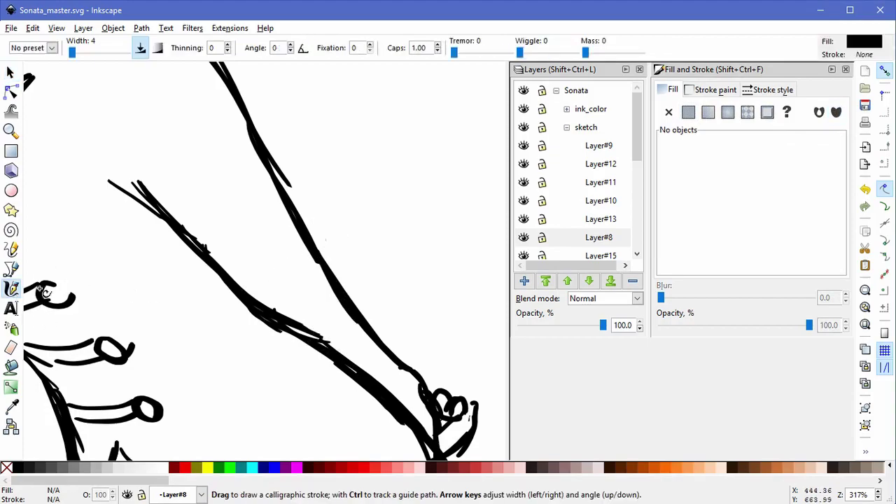
mouse_move(318, 261)
left_mouse_down()
mouse_move(293, 287)
mouse_move(319, 268)
left_mouse_up()
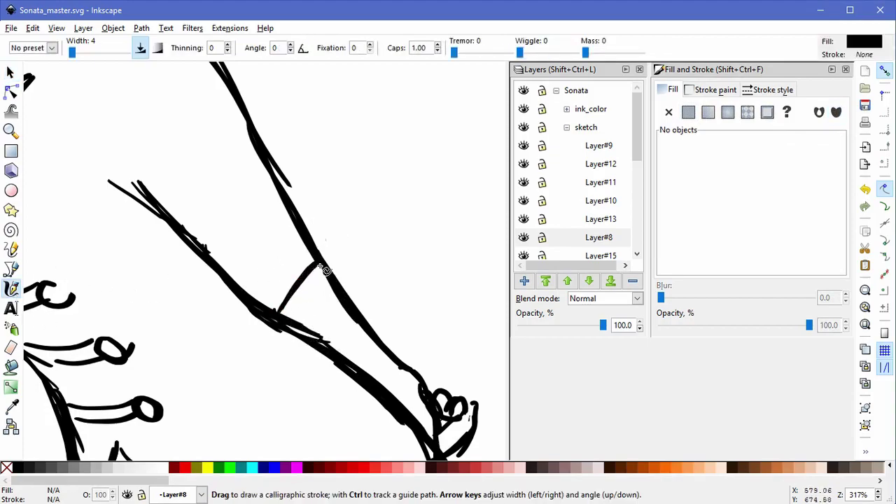
key("ctrl+z")
key("ctrl+z")
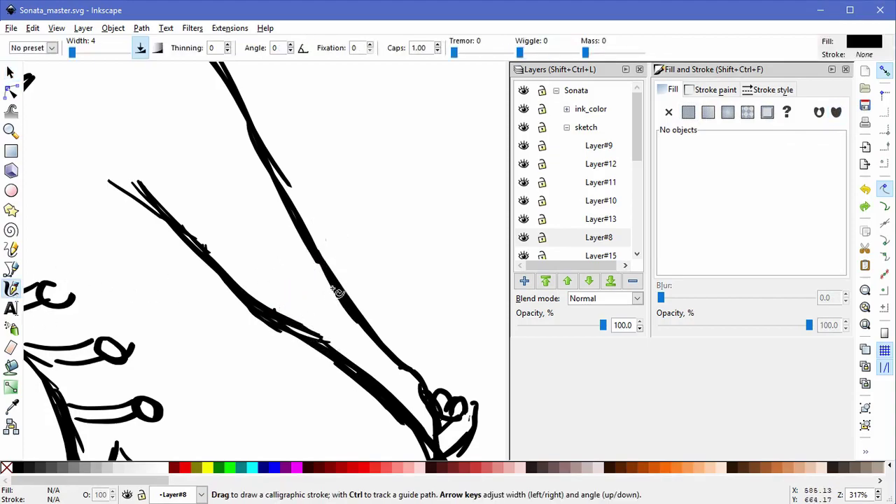
mouse_move(320, 256)
left_mouse_down()
mouse_move(333, 289)
mouse_move(342, 271)
mouse_move(353, 299)
left_mouse_up()
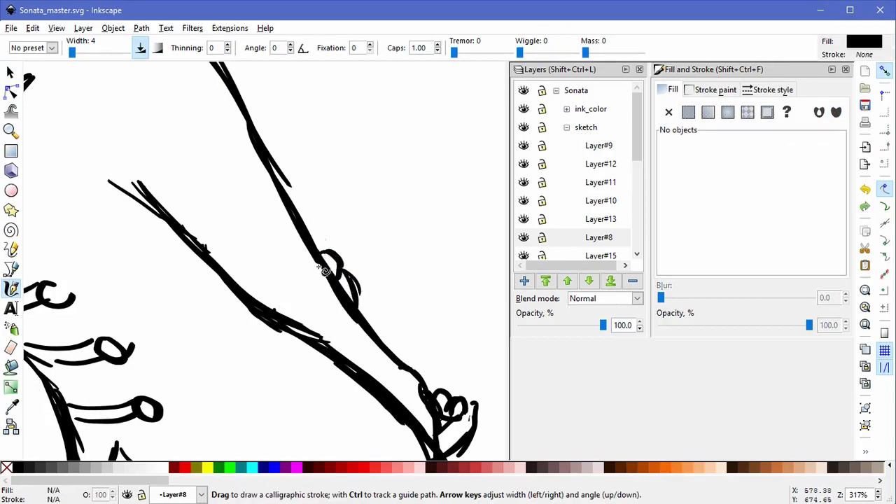
left_click_drag(318, 265, 284, 315)
mouse_move(351, 318)
left_mouse_down()
mouse_move(358, 294)
mouse_move(375, 325)
left_mouse_up()
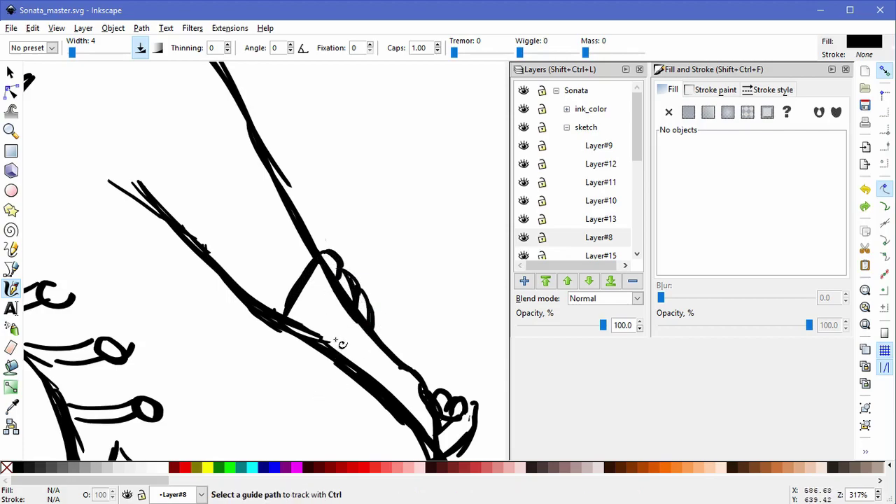
Step: Undo the recent cuff strokes and deletions back to the version with the wavy upper edge
key("ctrl+z")
key("ctrl+z")
key("ctrl+z")
key("ctrl+z")
key("ctrl+z")
key("ctrl+shift+z")
key("ctrl+shift+z")
key("ctrl+shift+z")
key("ctrl+shift+z")
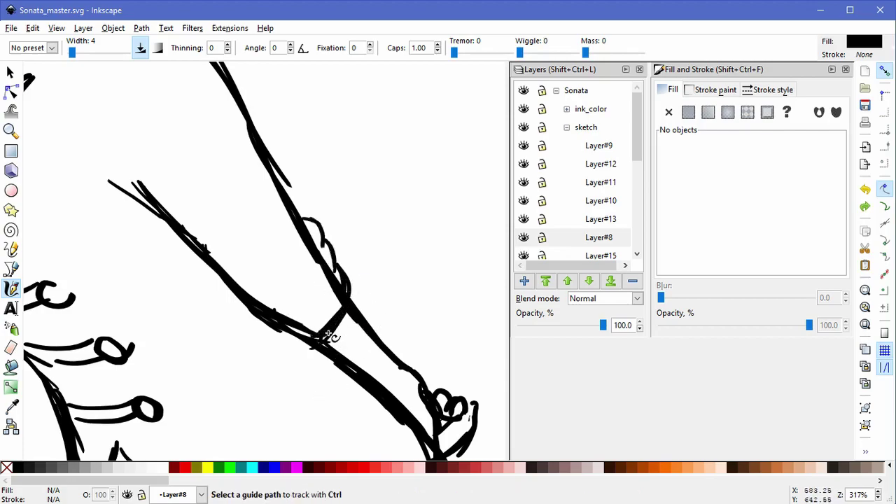
key("ctrl+z")
key("ctrl+z")
key("ctrl+z")
key("ctrl+z")
key("ctrl+z")
key("ctrl+z")
key("ctrl+z")
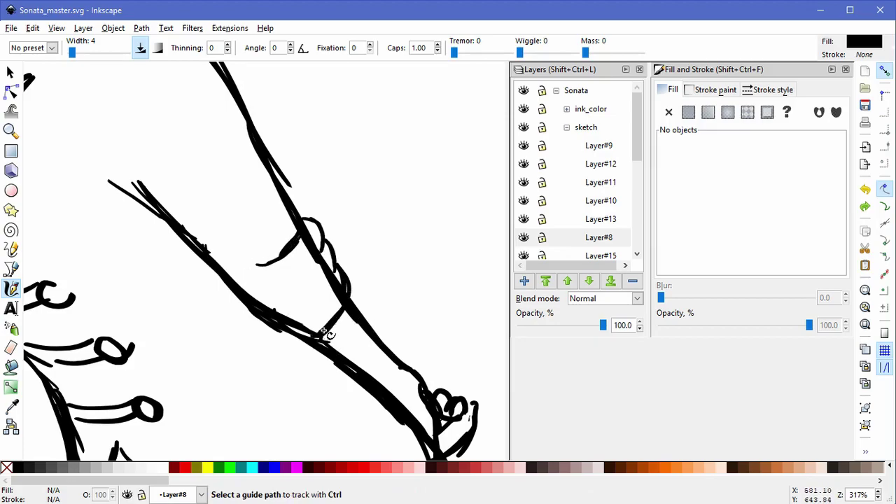
Step: Identify the layer holding the cuff strokes and lock every sketch sublayer except Layer#8
left_click(10, 73)
left_click_drag(171, 166, 373, 360)
left_click(185, 201)
left_click(286, 247)
left_click(542, 219)
left_click(541, 201)
left_click(542, 182)
left_click(542, 164)
left_click(543, 146)
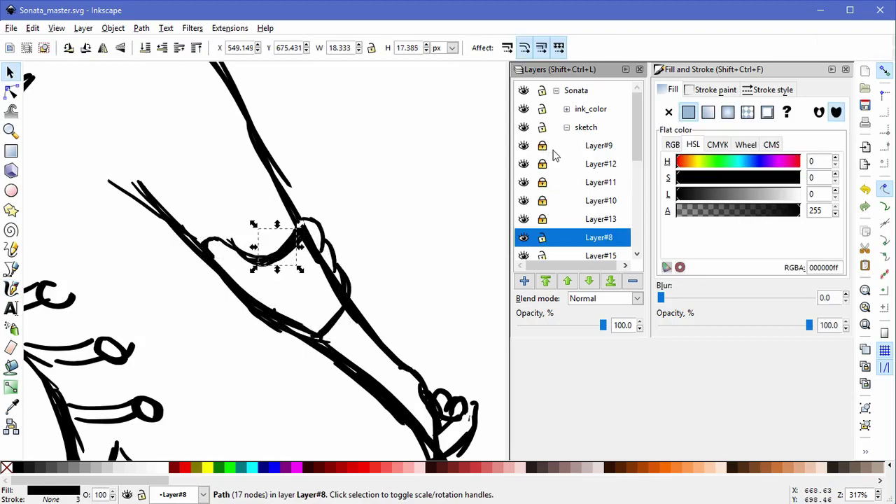
scroll(547, 148, "down", 4)
left_click(542, 147)
Step: Select the cuff strokes on Layer#8 and delete those around the lower edge and outer ruffles
left_click_drag(178, 209, 380, 361)
left_click_drag(274, 262, 350, 239)
key("ctrl+z")
left_click(220, 229)
mouse_move(247, 225)
left_mouse_down()
mouse_move(348, 333)
mouse_move(225, 245)
mouse_move(279, 283)
mouse_move(298, 278)
mouse_move(277, 296)
mouse_move(329, 226)
left_mouse_up()
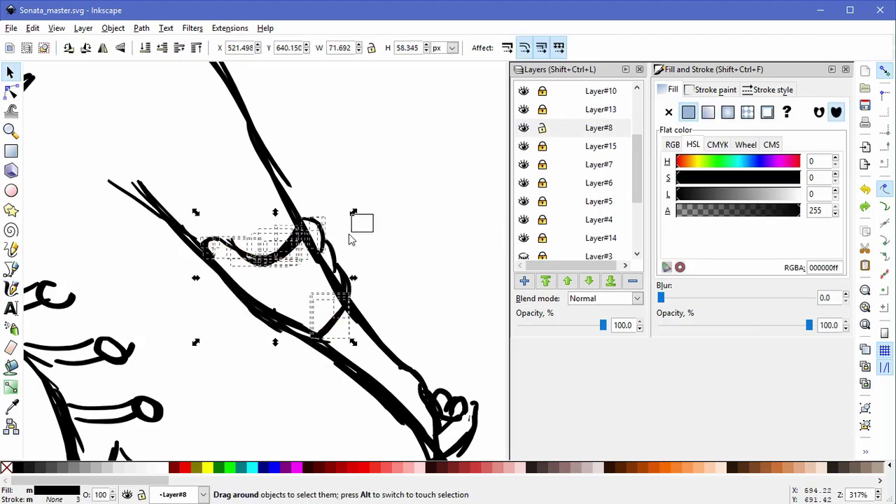
mouse_move(196, 220)
left_mouse_down()
mouse_move(212, 233)
mouse_move(200, 218)
left_mouse_up()
left_click_drag(294, 274, 284, 262)
key("Escape")
left_click(220, 261)
left_click_drag(329, 326, 393, 231)
key("Delete")
Step: Select the strokes of the cuff's wavy upper edge and delete part of them
left_click(317, 323)
left_click_drag(303, 331, 295, 335)
left_click(220, 257)
mouse_move(234, 265)
left_mouse_down()
mouse_move(227, 269)
mouse_move(250, 269)
left_mouse_up()
left_click(245, 255)
key("Escape")
left_click_drag(232, 236, 294, 280)
left_click_drag(232, 271, 222, 274)
key("Escape")
left_click_drag(275, 263, 239, 208)
key("Delete")
scroll(381, 262, "down", 4)
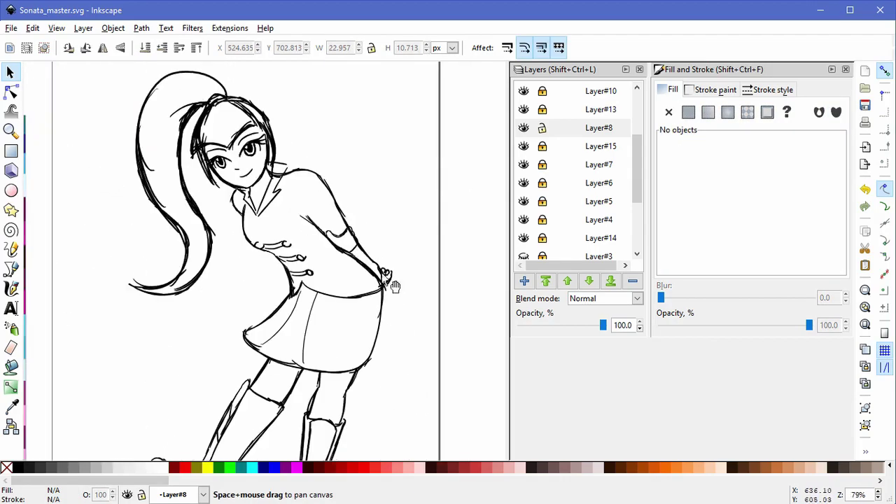
Step: Delete the last cuff strokes so only the arm's outlines are left on the forearm
scroll(371, 219, "up", 3)
left_click_drag(335, 200, 237, 290)
key("Delete")
left_click(323, 301)
key("Delete")
left_click(329, 278)
key("Delete")
Step: Draw small rounded bumps along the wrist just above the hand with the Calligraphy tool
key("c")
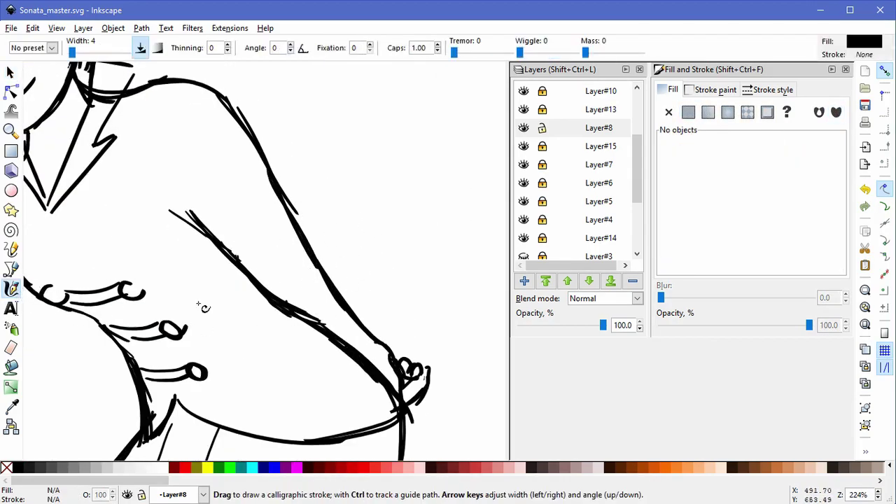
scroll(341, 342, "up", 1)
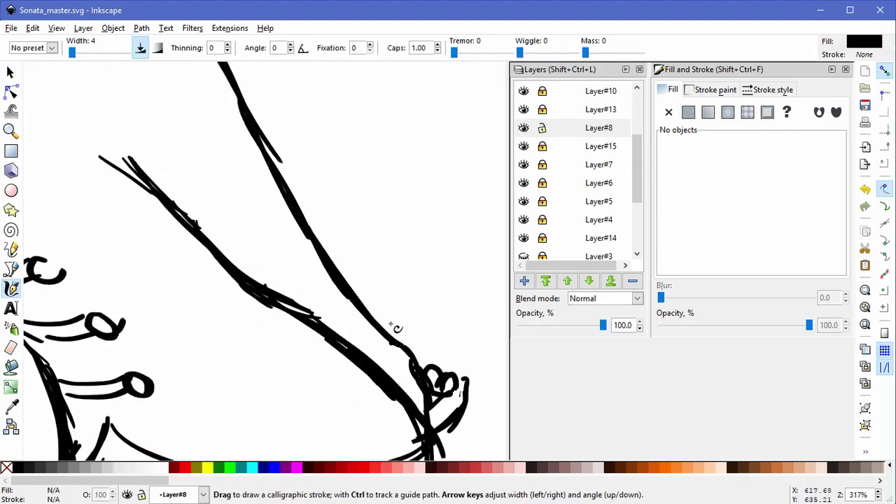
mouse_move(392, 333)
left_mouse_down()
mouse_move(448, 349)
mouse_move(441, 389)
left_mouse_up()
key("ctrl+z")
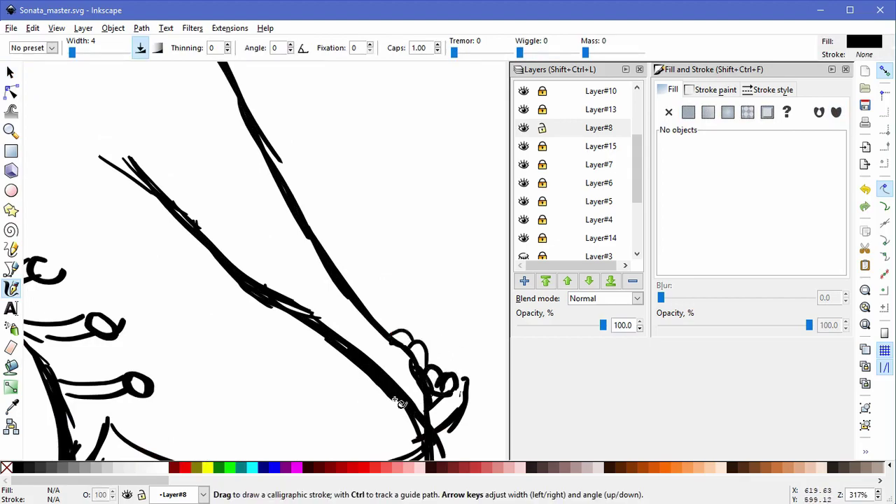
Step: Lock Layer#8, add a new layer above it and draw a flared cuff across the forearm
scroll(384, 298, "down", 2)
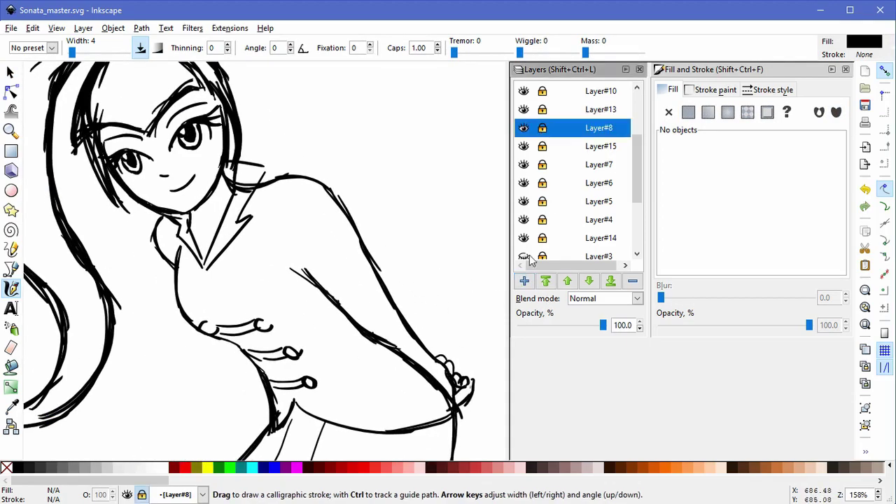
key("Return")
mouse_move(335, 299)
left_mouse_down()
mouse_move(394, 267)
mouse_move(369, 329)
left_mouse_up()
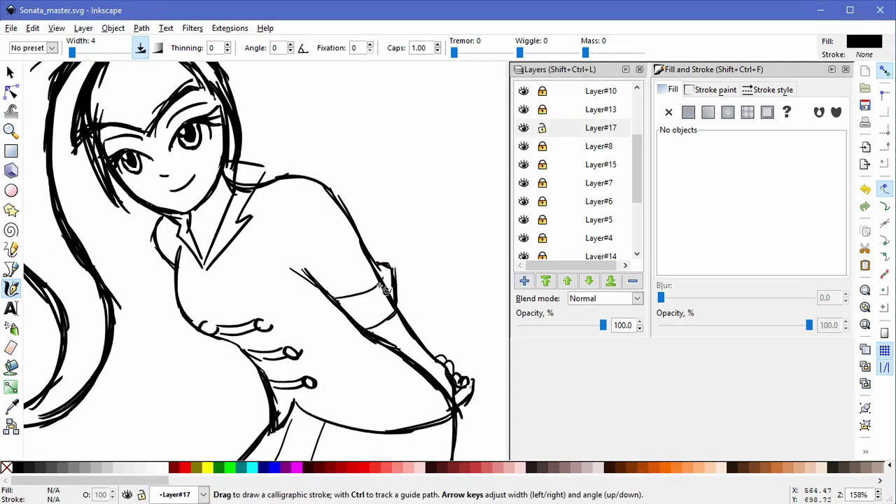
Step: Draw a rolled cuff with rounded bulging ends around the top of the standing leg's boot on Layer#17
scroll(392, 238, "down", 3)
scroll(422, 354, "up", 4)
left_click_drag(422, 354, 416, 276)
scroll(326, 249, "up", 1)
mouse_move(281, 247)
left_mouse_down()
mouse_move(352, 242)
mouse_move(318, 251)
mouse_move(365, 237)
mouse_move(355, 276)
left_mouse_up()
left_click_drag(356, 281, 336, 297)
left_click_drag(226, 217, 302, 252)
left_click_drag(242, 231, 280, 248)
left_click_drag(219, 207, 257, 244)
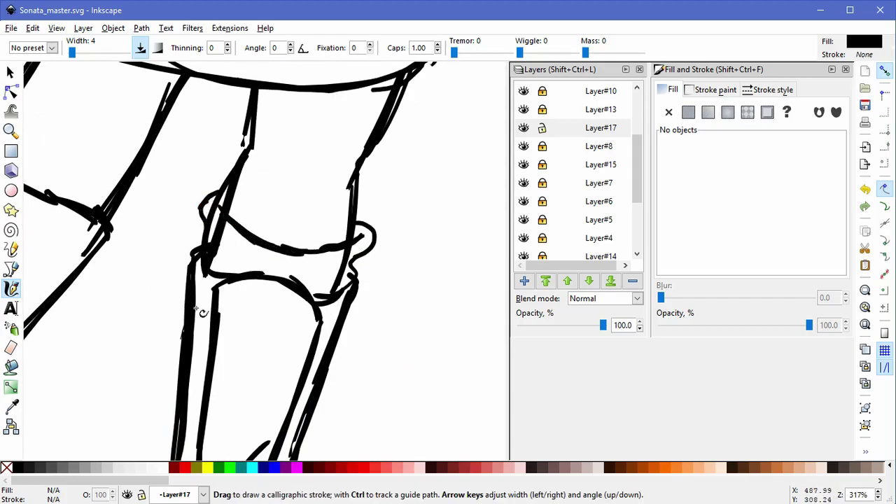
Step: Add small crease strokes to the standing leg's boot cuff and draw a matching rolled cuff on the raised leg's boot
left_click_drag(196, 308, 239, 337)
left_click_drag(266, 266, 292, 280)
key("ctrl+z")
left_click_drag(360, 302, 379, 297)
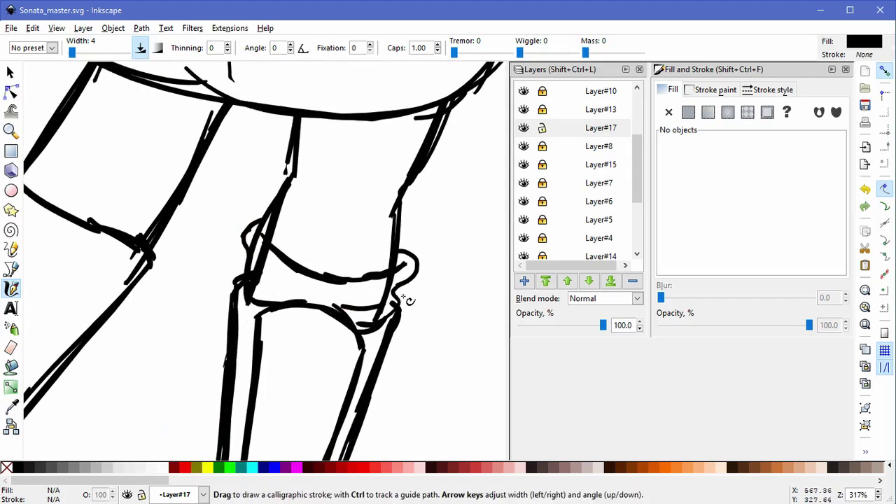
left_click_drag(122, 192, 213, 245)
mouse_move(109, 195)
left_mouse_down()
mouse_move(237, 264)
mouse_move(245, 301)
left_mouse_up()
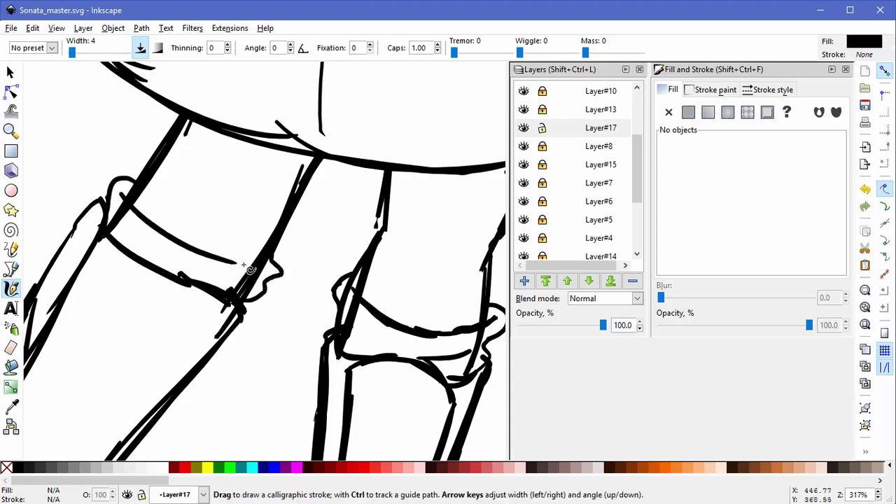
scroll(244, 326, "down", 5)
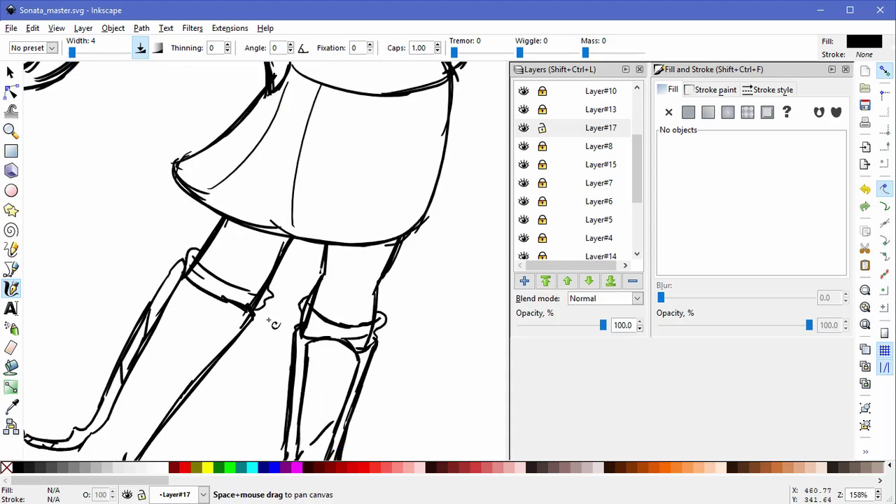
Step: Hide Layer#5, lock Layer#17, unlock Layer#13 and select the masked group of upper leg strokes
scroll(333, 322, "up", 3)
left_click(10, 72)
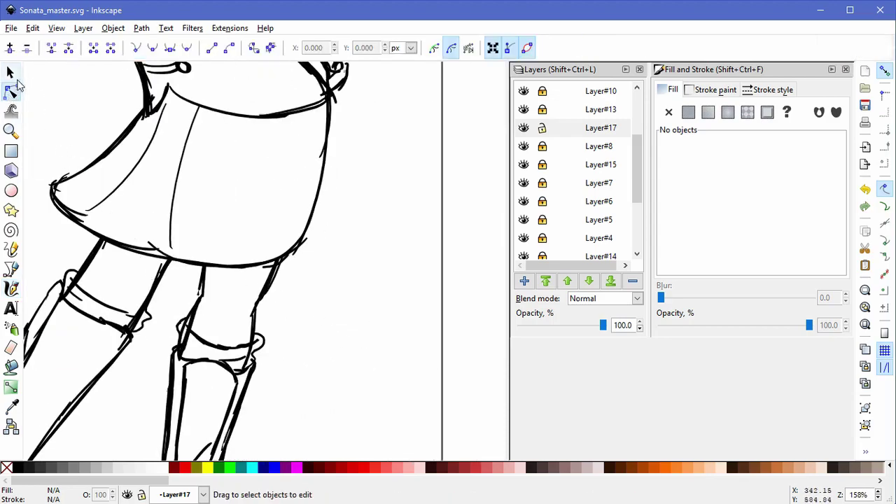
left_click(523, 145)
left_click(524, 145)
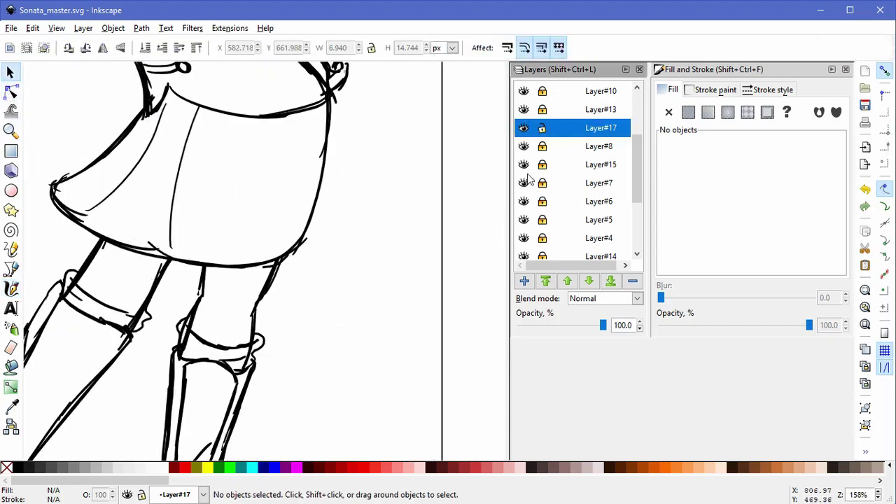
left_click(524, 220)
left_click(523, 109)
left_click(523, 109)
left_click(542, 128)
left_click(542, 110)
left_click(561, 111)
left_click(254, 301)
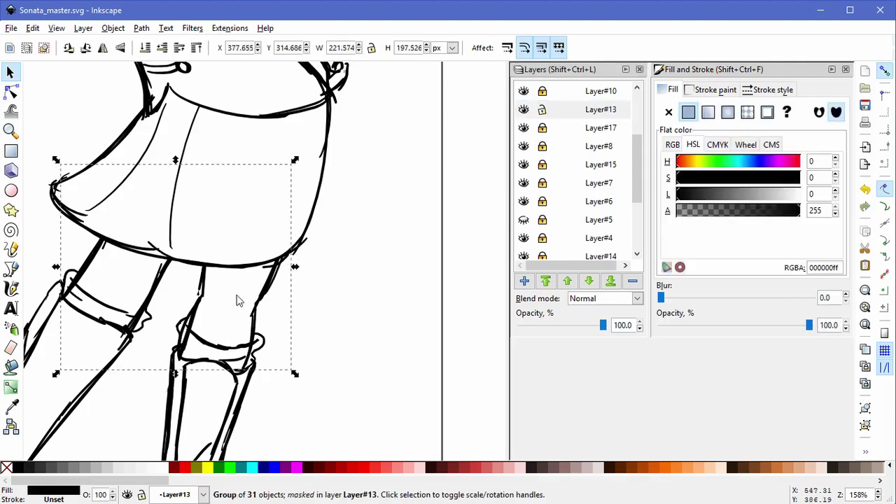
Step: Move the lower nodes of the leg group's mask up to the tops of the new boot cuffs
left_click(12, 92)
left_click_drag(54, 305, 71, 280)
left_click_drag(130, 359, 142, 322)
left_click_drag(292, 391, 276, 370)
scroll(176, 348, "up", 1)
Step: Insert extra nodes along the mask's lower edge and curve it to follow the standing leg's cuff
left_click_drag(107, 302, 306, 361)
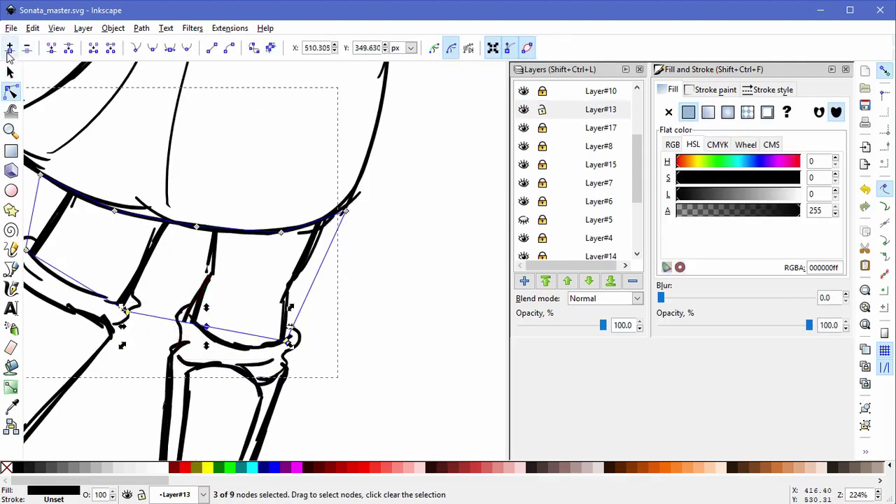
left_click(147, 340)
left_click_drag(206, 326, 190, 313)
left_click_drag(246, 335, 241, 349)
left_click_drag(134, 351, 210, 383)
left_click(210, 384)
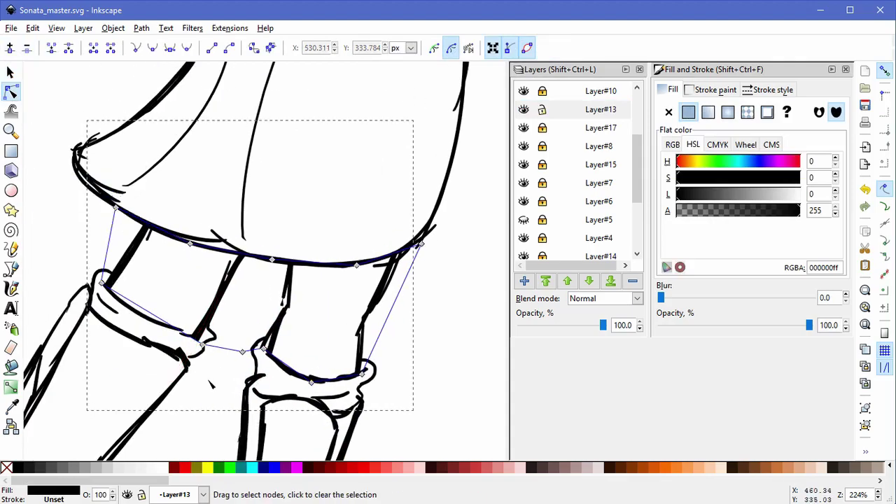
Step: Refine the mask's edge along the raised leg's cuff so the thigh strokes end at the boot top
left_click(209, 384)
key("s")
left_click(131, 259)
key("n")
left_click_drag(203, 343, 180, 331)
left_click_drag(244, 353, 212, 342)
left_click(243, 317)
left_click(243, 317)
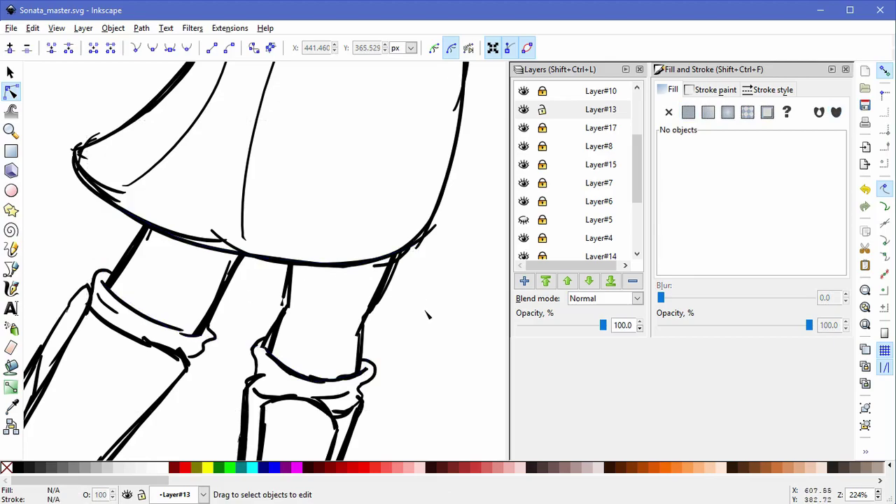
Step: Show and unlock Layer#5 and select the iris group of the character's eye at the left of the face
scroll(427, 329, "down", 4)
key("space")
left_click_drag(442, 281, 433, 305)
left_click(526, 221)
left_click(11, 72)
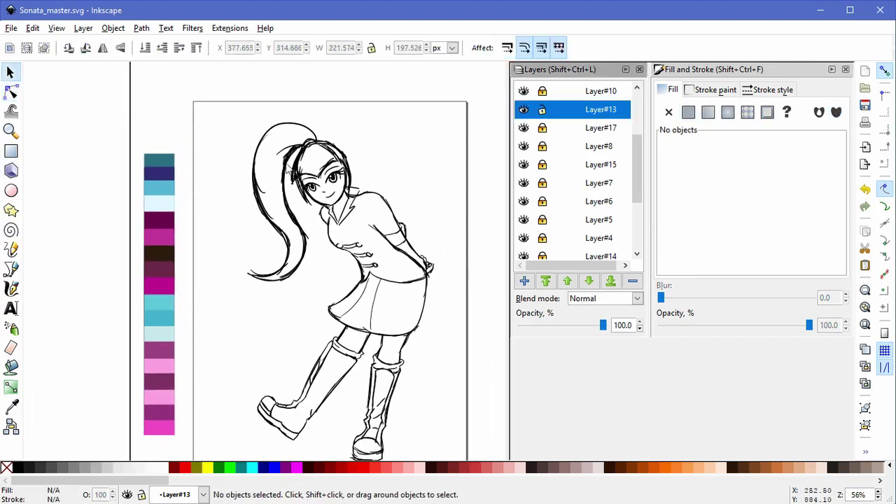
scroll(527, 238, "down", 1)
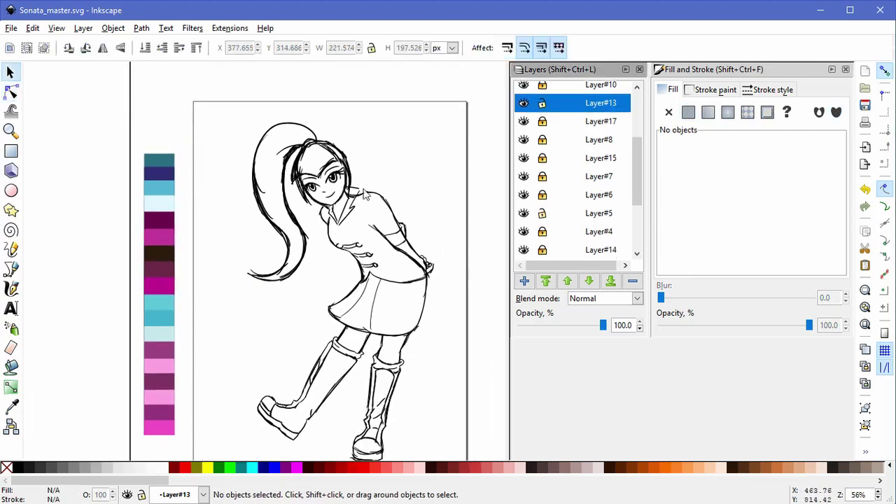
scroll(346, 190, "up", 5)
mouse_move(176, 293)
left_mouse_down()
mouse_move(187, 288)
mouse_move(181, 277)
mouse_move(173, 287)
left_mouse_up()
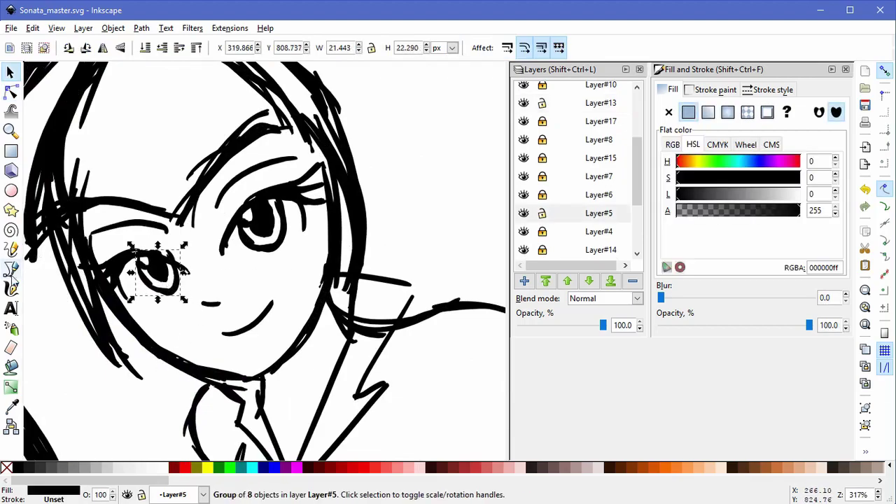
Step: Draw a closed shape with the Pen tool over the iris, bounded by the upper eyelid, and fill it white
left_click(11, 271)
left_click(129, 250)
left_click(188, 268)
left_click(186, 306)
left_click(141, 301)
left_click(129, 249)
left_click_drag(706, 193, 841, 217)
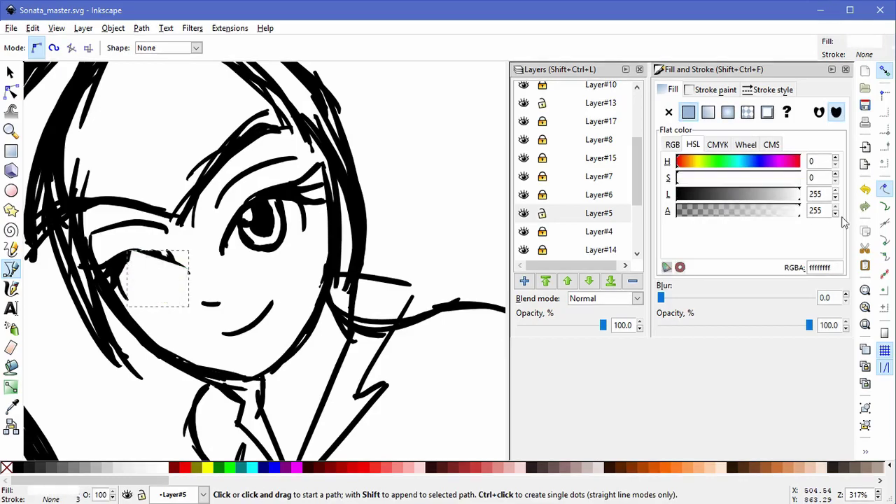
Step: Apply the white shape as a mask to the iris group so it is clipped under the eyelid
left_click(10, 72)
left_click(169, 254, "shift")
left_click(113, 29)
left_click(242, 131)
left_click(390, 342)
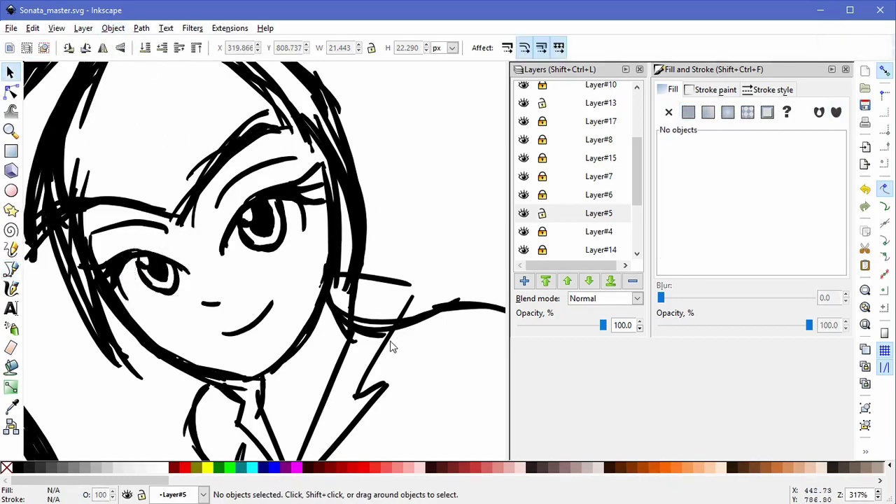
Step: Nudge the irises slightly within the eyes and save the drawing
left_click(189, 292)
left_click(390, 268)
left_click_drag(315, 222, 318, 224)
left_click(393, 261)
left_click_drag(189, 291, 187, 288)
left_click(399, 221)
middle_click(402, 218, "shift")
middle_click(401, 219, "shift")
middle_click(402, 218, "shift")
middle_click(402, 218, "shift")
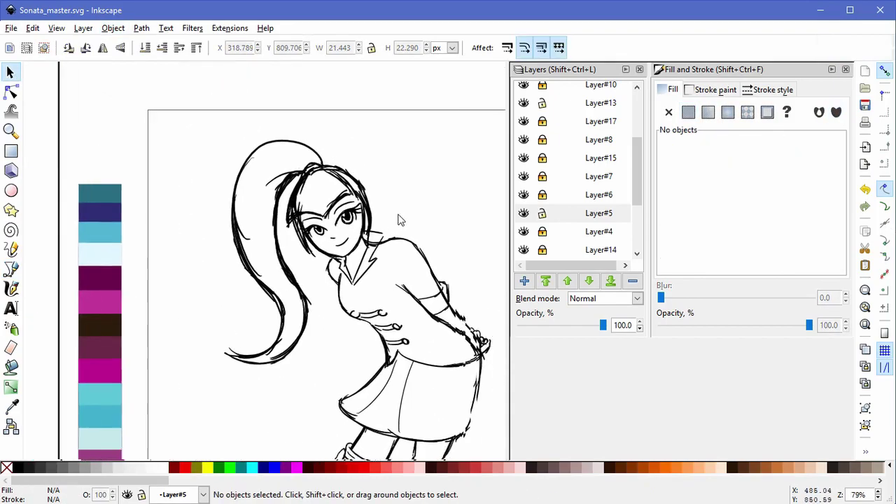
key("ctrl+s")
Step: Unlock the visible sketch layers, select the whole line drawing and recolor it light blue (8cc1f8)
scroll(393, 196, "down", 1)
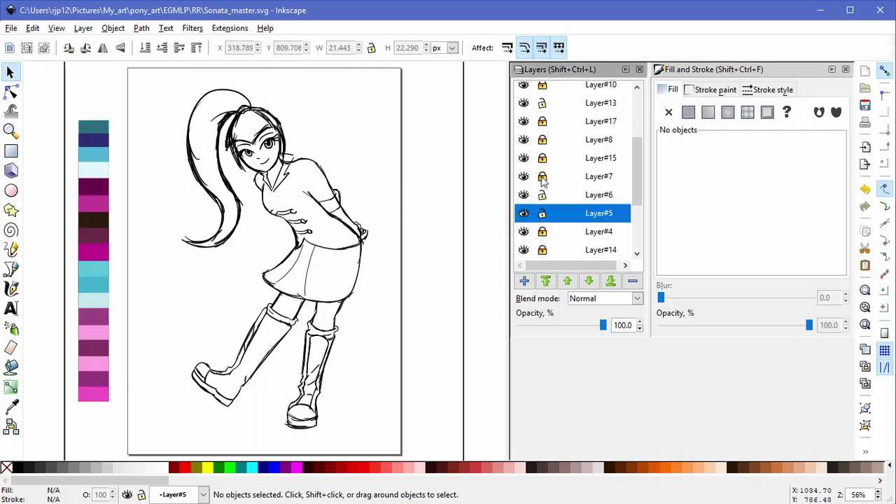
scroll(546, 98, "up", 3)
scroll(609, 136, "down", 5)
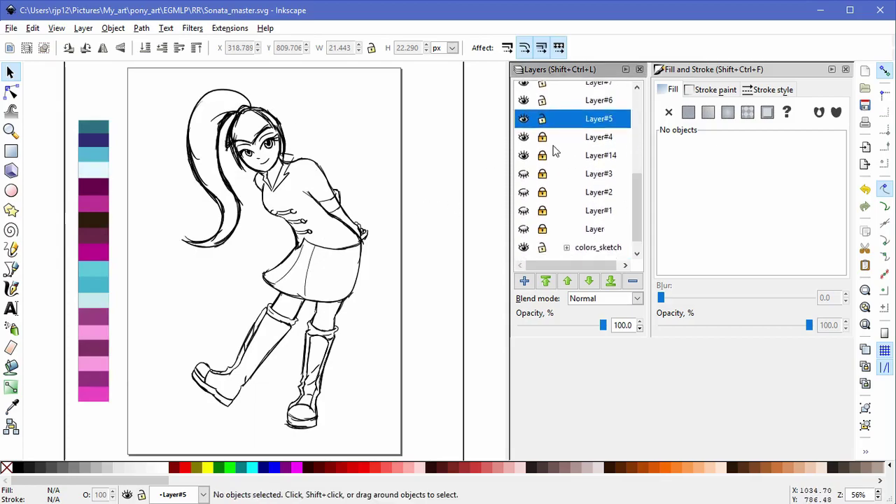
left_click_drag(117, 74, 420, 438)
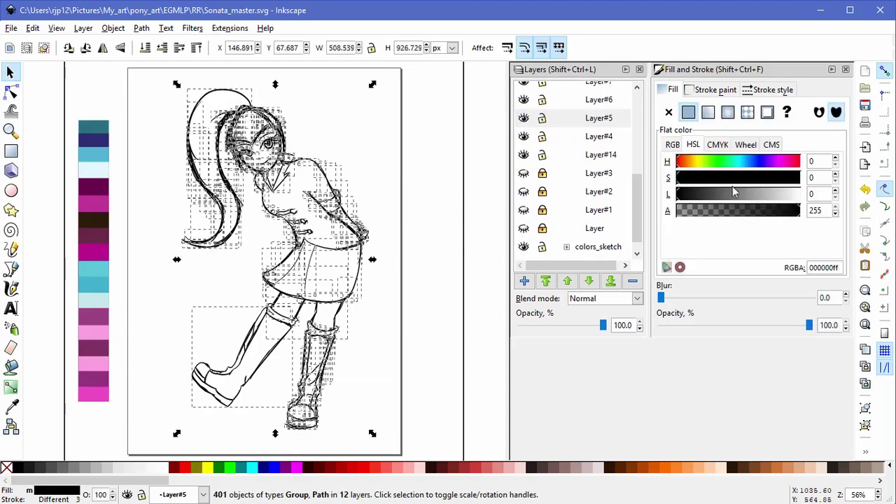
left_click_drag(741, 178, 784, 178)
left_click_drag(778, 196, 770, 196)
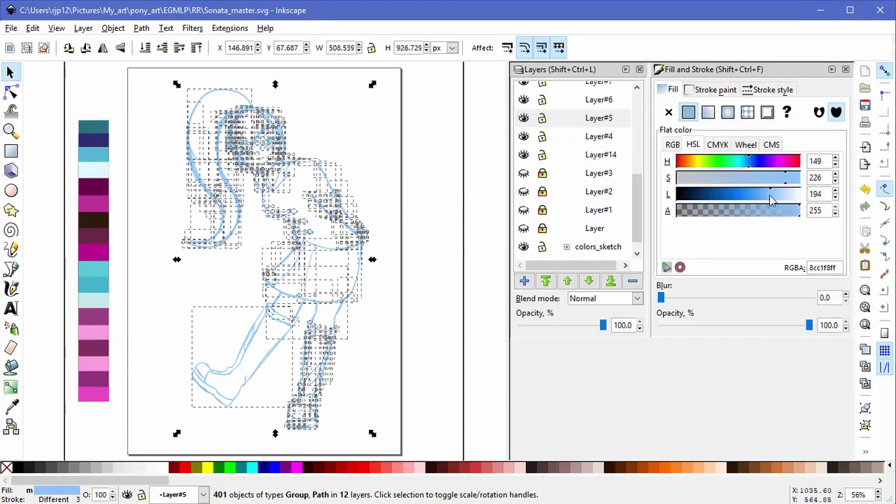
left_click(420, 173)
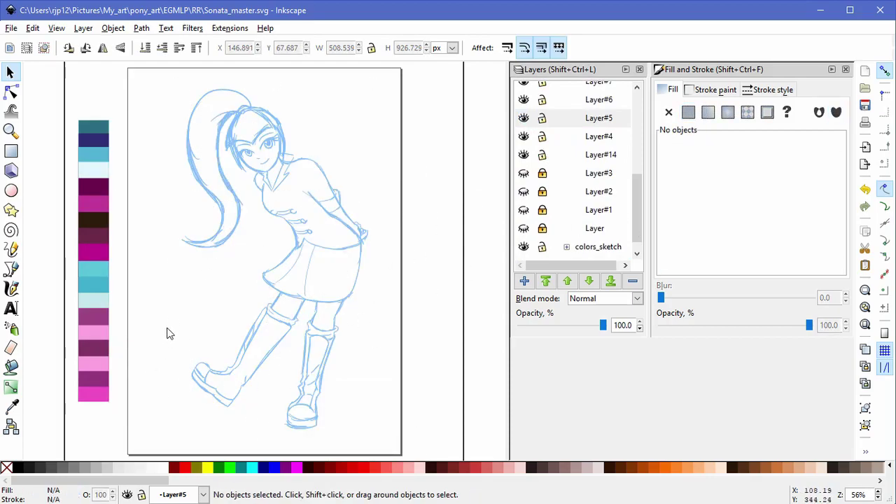
Step: Pick the blue hair swatch (#58bad0) for the Calligraphy tool, lock the sketch layer and activate Layer#16 under colors_sketch
key("d")
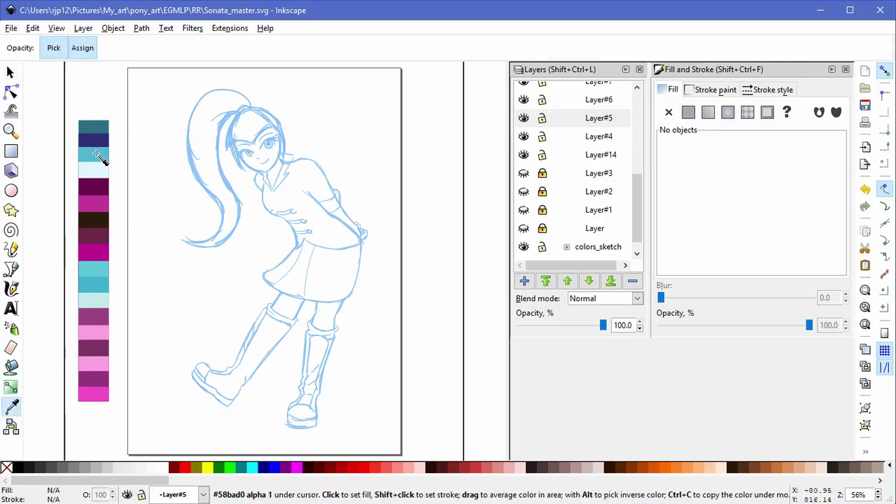
key("c")
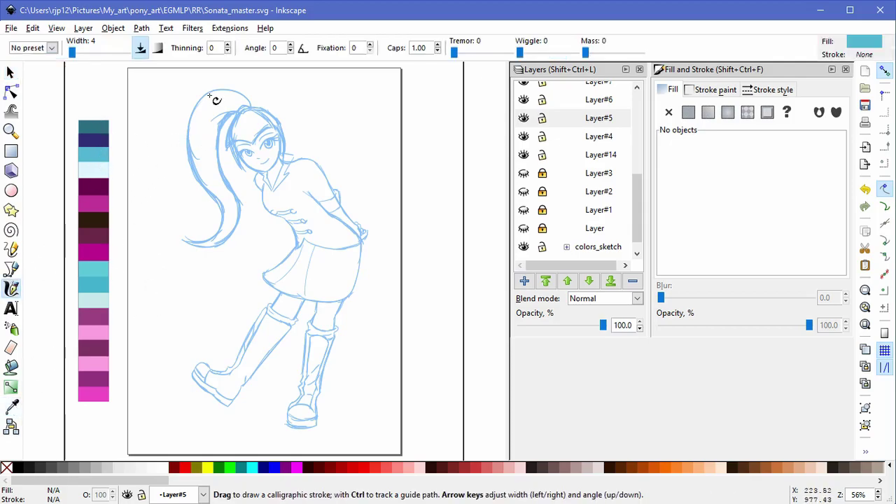
scroll(642, 146, "up", 5)
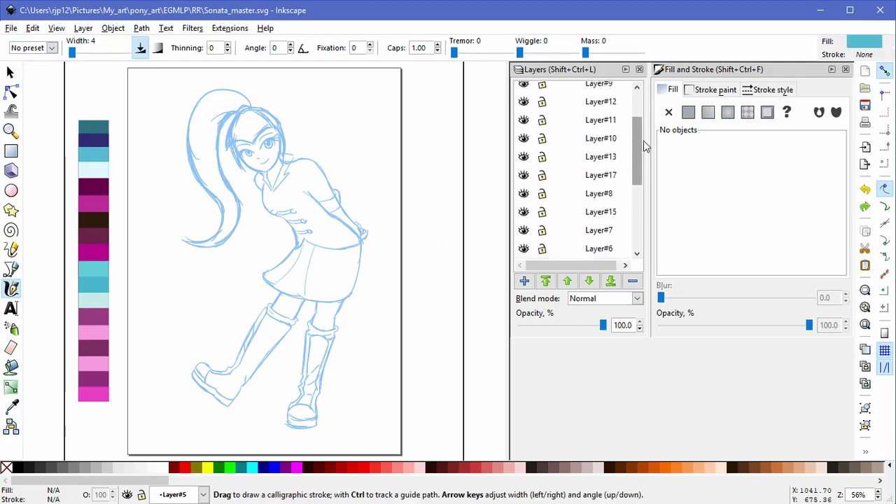
left_click(550, 133)
left_click(566, 127)
left_click(542, 127)
left_click(566, 145)
left_click(600, 164)
Step: Hatch the ponytail and bangs with diagonal blue strokes
mouse_move(196, 126)
left_mouse_down()
mouse_move(209, 151)
mouse_move(199, 156)
left_mouse_up()
left_click_drag(243, 103, 226, 122)
mouse_move(215, 136)
left_mouse_down()
mouse_move(198, 171)
mouse_move(205, 180)
left_mouse_up()
left_click_drag(231, 178, 221, 201)
left_click_drag(232, 197, 223, 223)
left_click_drag(249, 114, 239, 136)
mouse_move(259, 115)
left_mouse_down()
mouse_move(250, 135)
mouse_move(259, 133)
left_mouse_up()
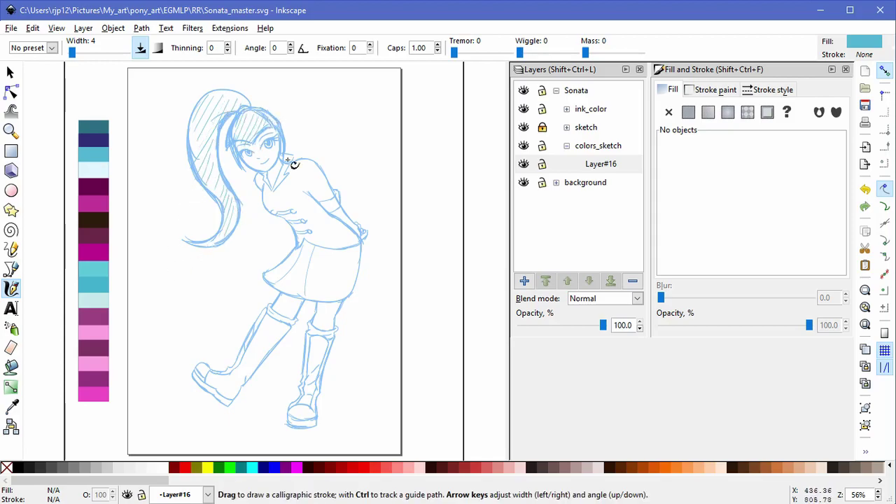
Step: Pick the magenta swatch (#ba2897) and hatch both sides of the collar with it
key("d")
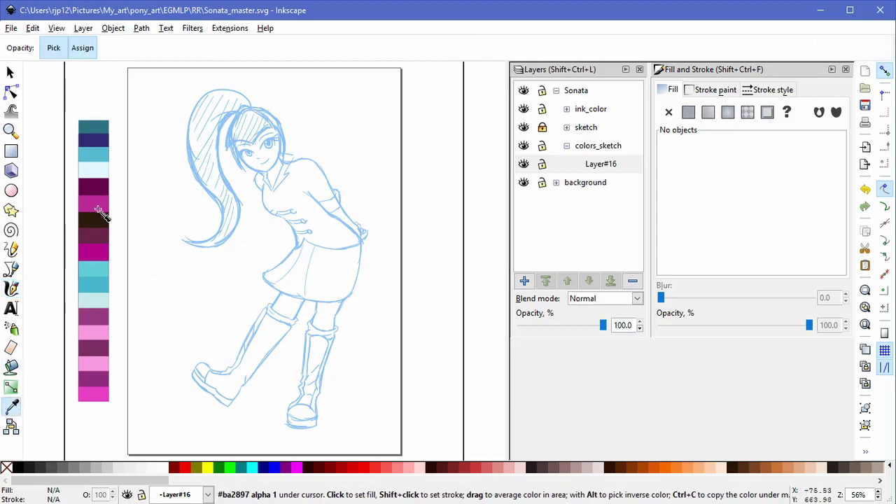
left_click(96, 200)
left_click(13, 288)
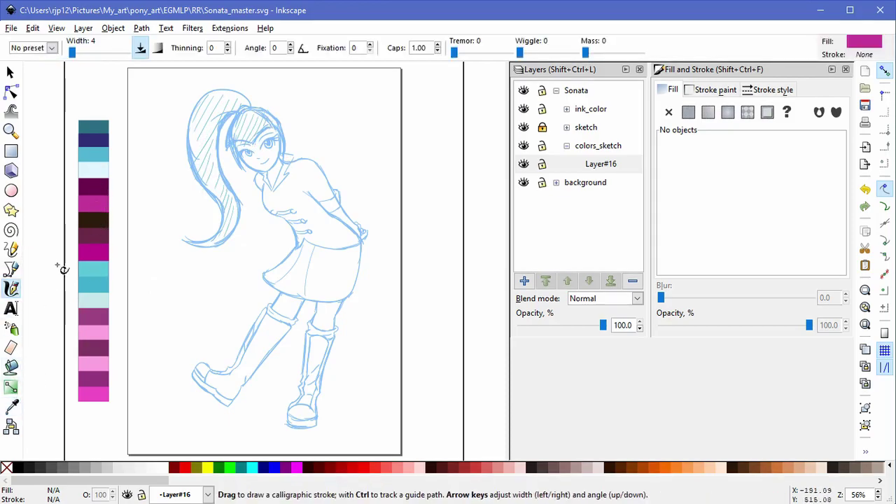
scroll(298, 158, "up", 4)
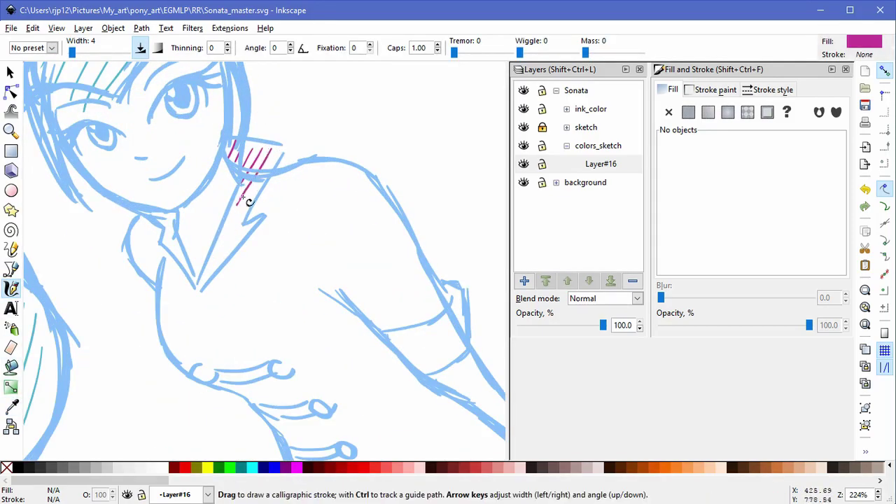
scroll(289, 292, "down", 4)
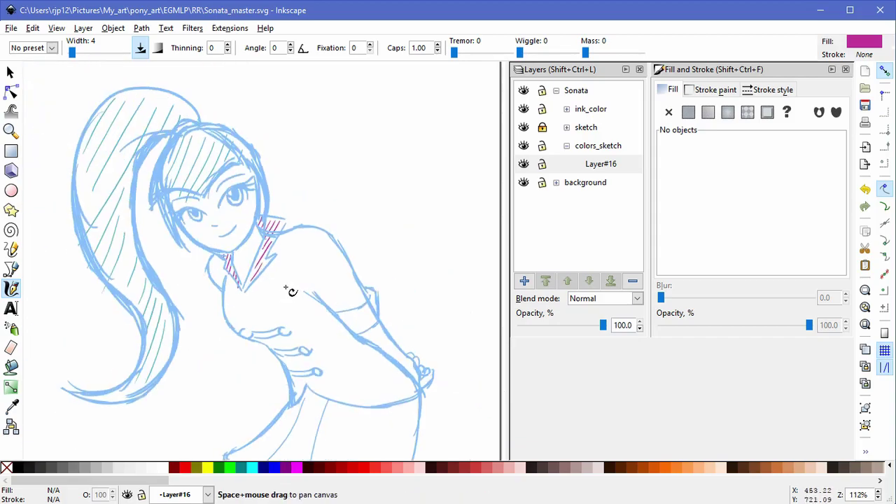
Step: Pick the dark plum swatch and hatch the jacket's body and upper sleeve with it
key("d")
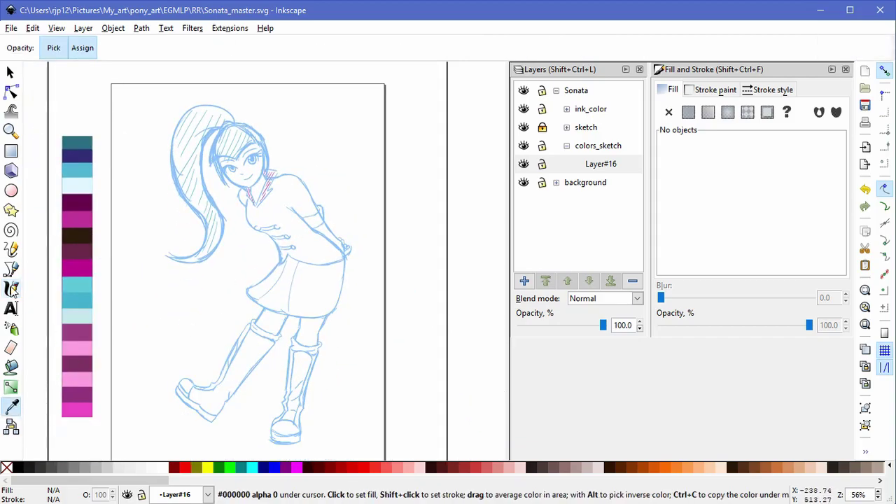
left_click(11, 289)
scroll(277, 208, "up", 2)
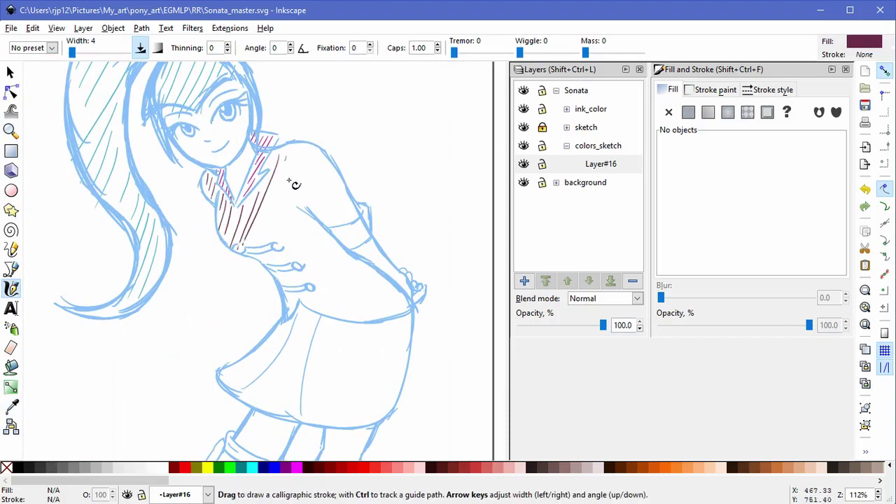
mouse_move(286, 164)
left_mouse_down()
mouse_move(273, 256)
mouse_move(286, 278)
mouse_move(334, 176)
mouse_move(323, 216)
left_mouse_up()
left_click_drag(340, 192, 333, 220)
left_click_drag(305, 221, 287, 270)
left_click_drag(318, 225, 294, 301)
left_click_drag(324, 245, 317, 295)
left_click_drag(341, 264, 328, 318)
left_click_drag(358, 268, 349, 314)
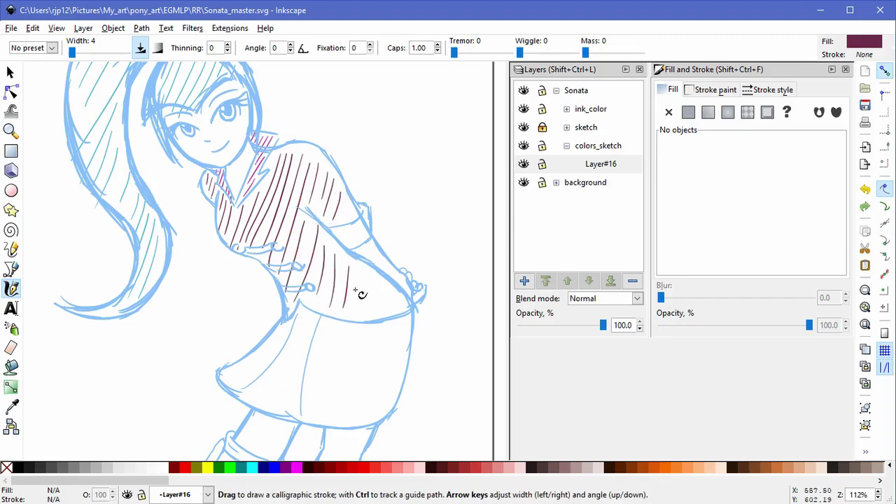
Step: Pick the light pink swatch for the Calligraphy tool and hatch both parts of the skirt with diagonal strokes
scroll(266, 307, "down", 2)
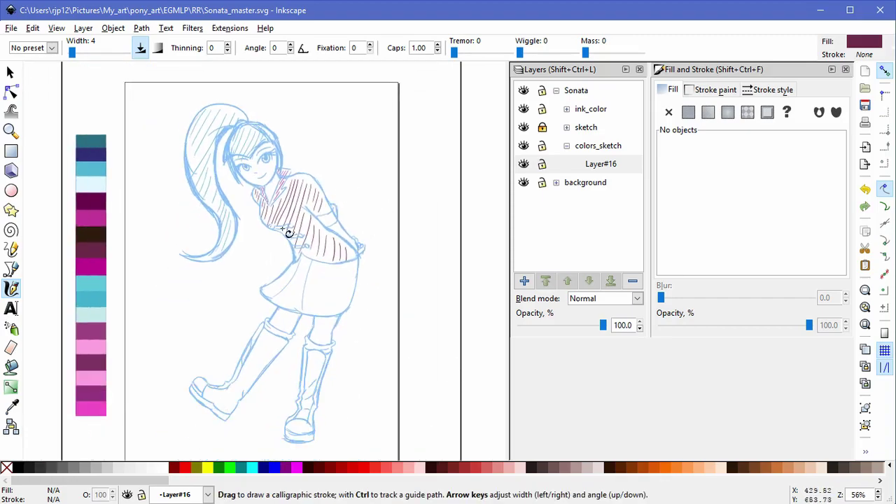
key("d")
left_click(14, 288)
scroll(355, 278, "up", 2)
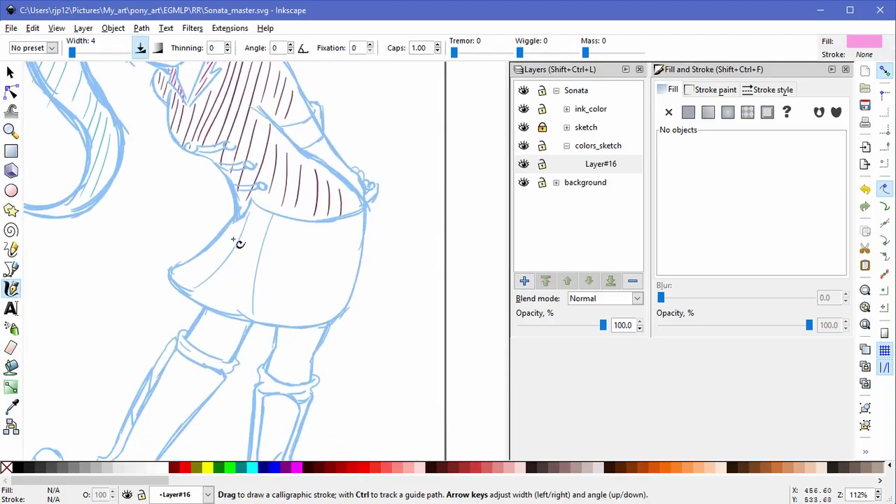
key("ctrl+z")
key("ctrl+z")
key("ctrl+z")
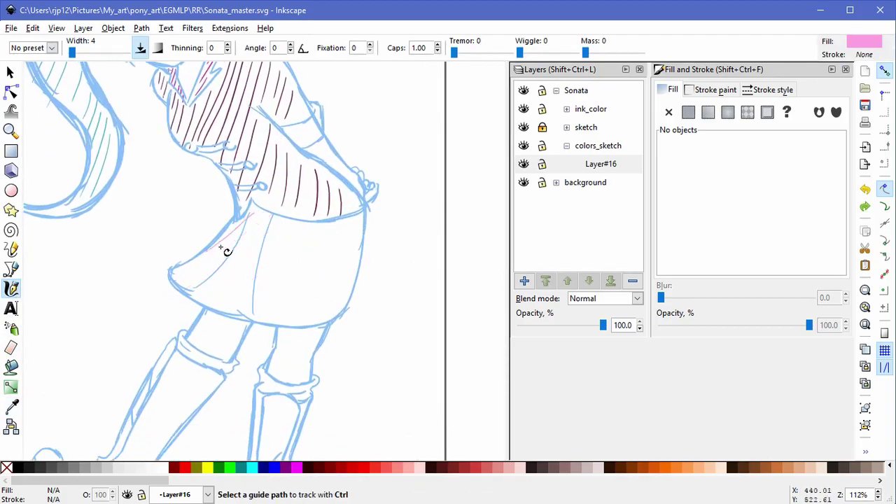
left_click_drag(273, 222, 230, 307)
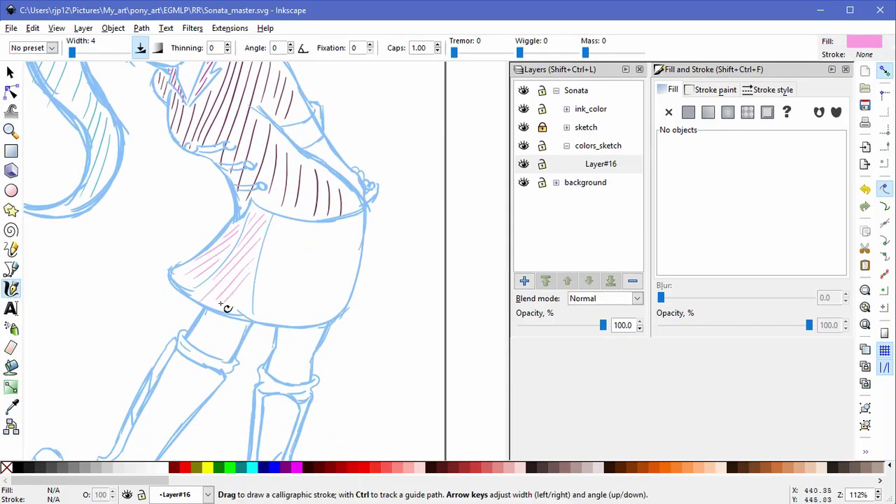
mouse_move(347, 233)
left_mouse_down()
mouse_move(343, 299)
mouse_move(307, 315)
left_mouse_up()
Step: Pick the bright pink-magenta swatch at the end of the swatch column as the Calligraphy color
scroll(393, 258, "down", 2)
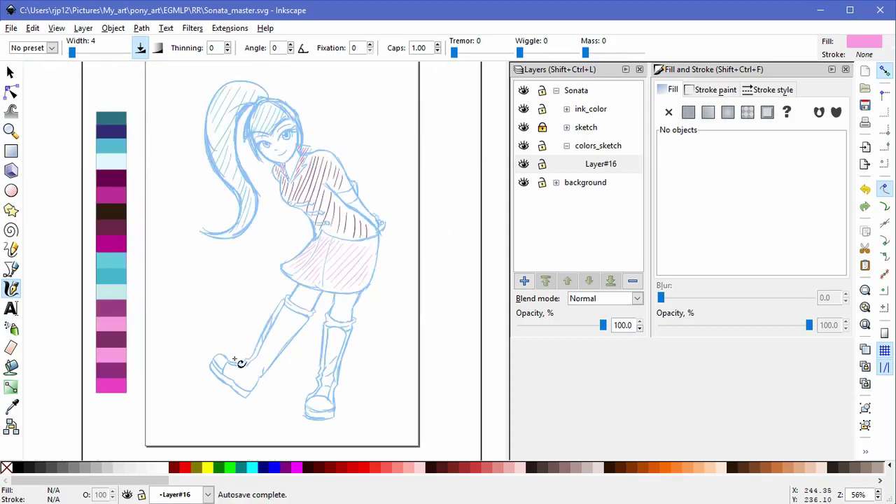
left_click_drag(364, 217, 346, 225)
key("d")
left_click(90, 396)
scroll(273, 360, "up", 3)
left_click_drag(289, 135, 276, 165)
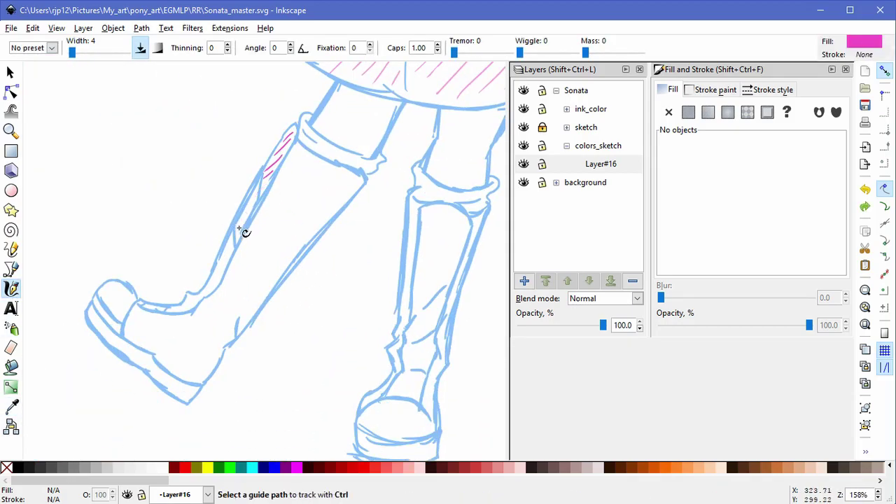
key("ctrl+z")
key("ctrl+z")
key("ctrl+z")
key("ctrl+z")
key("ctrl+z")
Step: Hatch the raised boot from its cuff down to the foot with bright pink-magenta strokes, undoing misplaced ones
left_click_drag(300, 152, 279, 177)
left_click_drag(320, 168, 270, 198)
left_click_drag(324, 176, 263, 222)
mouse_move(334, 187)
left_mouse_down()
mouse_move(212, 271)
mouse_move(237, 251)
left_mouse_up()
key("ctrl+z")
mouse_move(328, 211)
left_mouse_down()
mouse_move(283, 226)
mouse_move(238, 266)
left_mouse_up()
left_click_drag(297, 248, 214, 297)
key("ctrl+z")
left_click_drag(268, 279, 191, 323)
key("ctrl+z")
key("ctrl+z")
left_click_drag(263, 295, 158, 345)
left_click_drag(200, 312, 142, 336)
mouse_move(160, 316)
left_mouse_down()
mouse_move(140, 322)
mouse_move(162, 336)
mouse_move(204, 320)
mouse_move(287, 219)
mouse_move(270, 215)
mouse_move(312, 154)
mouse_move(332, 236)
mouse_move(342, 181)
left_mouse_up()
key("ctrl+z")
key("ctrl+z")
key("ctrl+z")
key("ctrl+z")
key("ctrl+z")
key("ctrl+z")
key("ctrl+z")
key("ctrl+z")
key("ctrl+z")
key("ctrl+z")
Step: Hatch the standing boot with the same bright pink-magenta and save the drawing
mouse_move(414, 210)
left_mouse_down()
mouse_move(406, 315)
mouse_move(393, 348)
left_mouse_up()
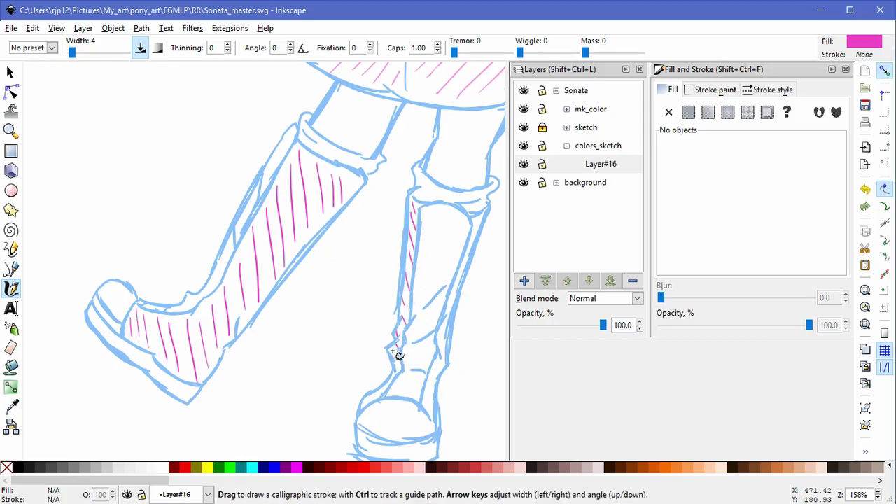
mouse_move(476, 222)
left_mouse_down()
mouse_move(443, 338)
mouse_move(443, 366)
mouse_move(423, 398)
mouse_move(383, 383)
mouse_move(383, 404)
left_mouse_up()
scroll(305, 331, "down", 3)
key("5")
key("ctrl+s")
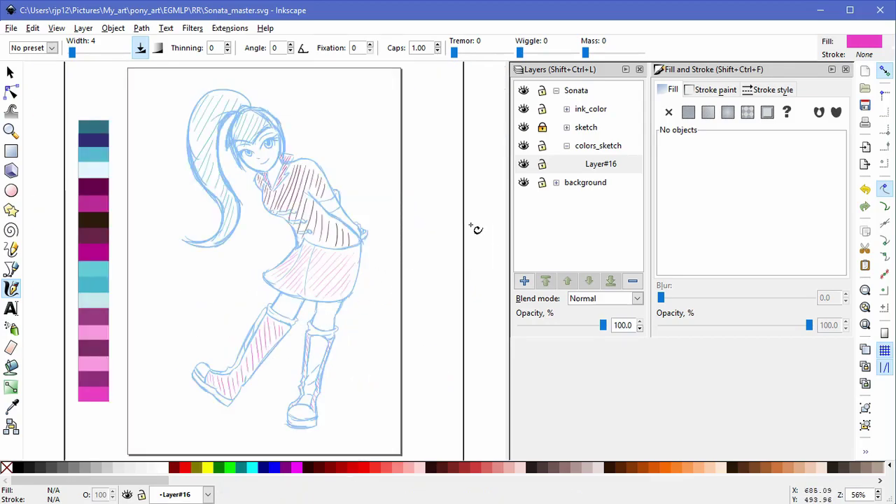
Step: Add a new layer above Layer#16 in colors_sketch and pick the magenta swatch (#ba2897) for the Calligraphy tool
left_click(523, 280)
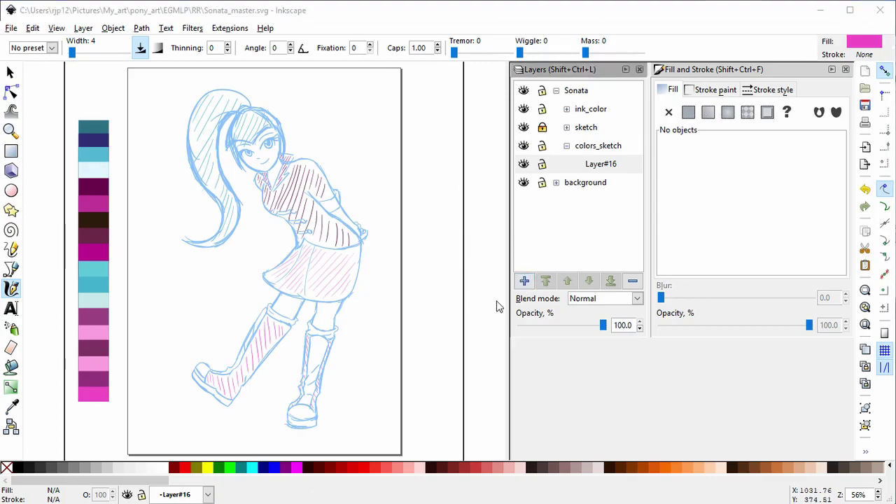
key("Return")
left_click(12, 404)
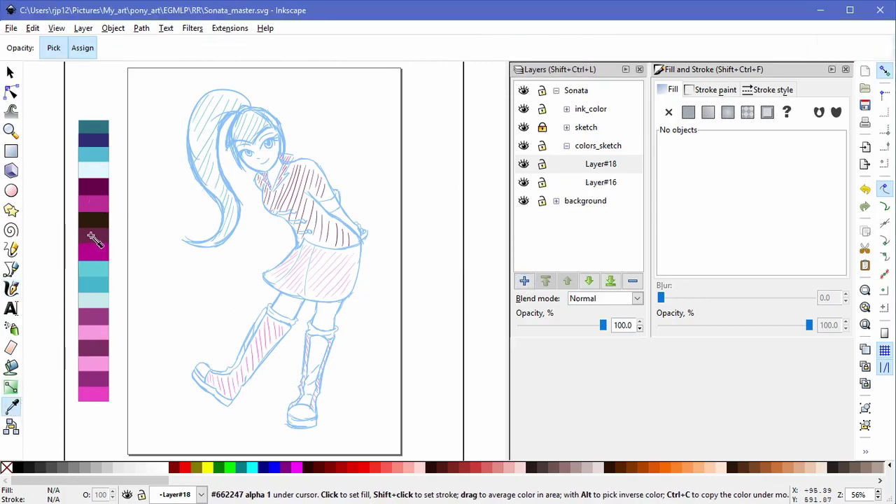
left_click(91, 241)
key("c")
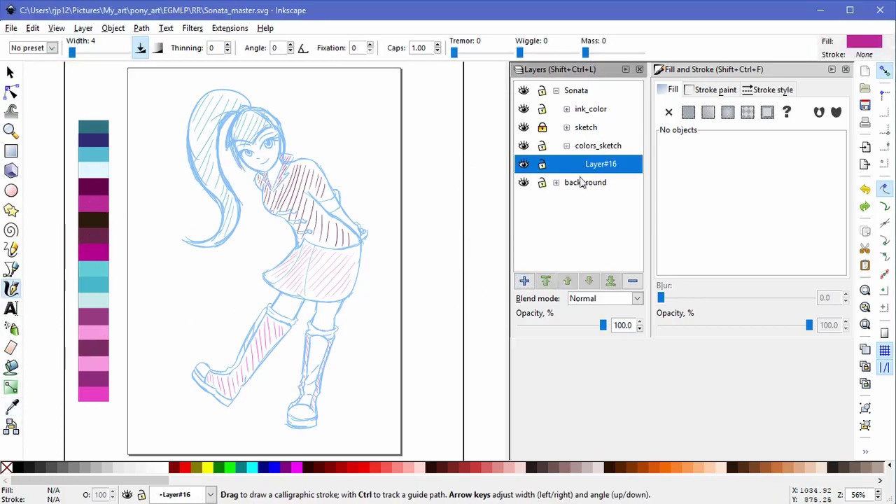
Step: Try to hatch the irises of both eyes with short magenta strokes
scroll(289, 226, "up", 6)
left_click_drag(154, 244, 157, 275)
key("ctrl+z")
mouse_move(117, 248)
left_mouse_down()
mouse_move(127, 260)
mouse_move(159, 261)
mouse_move(123, 259)
left_mouse_up()
key("ctrl+z")
left_click_drag(126, 255, 127, 263)
left_click_drag(133, 261, 135, 271)
left_click_drag(140, 265, 147, 275)
mouse_move(153, 266)
left_mouse_down()
mouse_move(152, 275)
mouse_move(122, 257)
left_mouse_up()
key("ctrl+z")
key("ctrl+z")
key("ctrl+z")
key("ctrl+z")
key("ctrl+z")
key("ctrl+z")
left_click_drag(134, 247, 134, 270)
left_click_drag(154, 247, 144, 275)
left_click_drag(160, 250, 152, 274)
mouse_move(155, 242)
left_mouse_down()
mouse_move(162, 274)
mouse_move(147, 277)
left_mouse_up()
mouse_move(312, 155)
left_mouse_down()
mouse_move(310, 187)
mouse_move(276, 189)
mouse_move(309, 208)
left_mouse_up()
key("ctrl+z")
key("ctrl+z")
key("ctrl+z")
key("ctrl+z")
key("ctrl+z")
mouse_move(117, 249)
left_mouse_down()
mouse_move(147, 272)
mouse_move(140, 275)
mouse_move(156, 270)
mouse_move(144, 275)
left_mouse_up()
key("ctrl+z")
left_click_drag(152, 252, 157, 274)
key("ctrl+z")
Step: Save the drawing, collapse the colors_sketch group, and unlock and expand the sketch layer
scroll(180, 366, "down", 4)
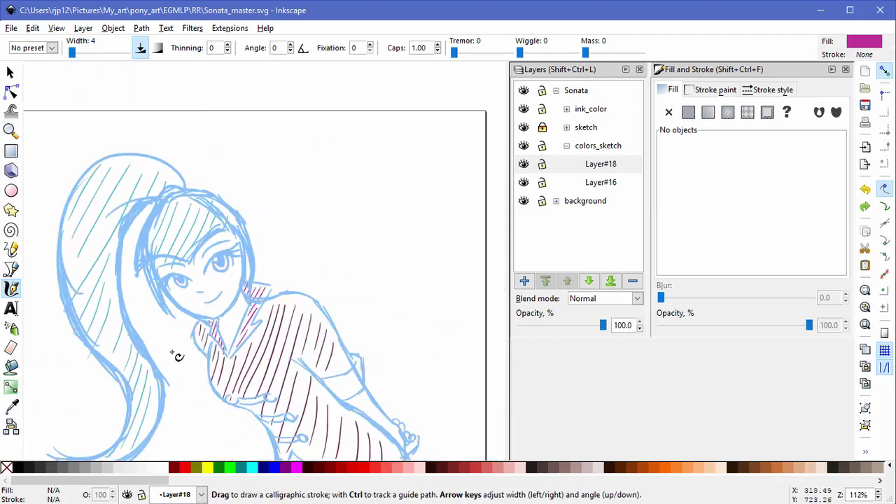
scroll(296, 310, "down", 2)
key("ctrl+s")
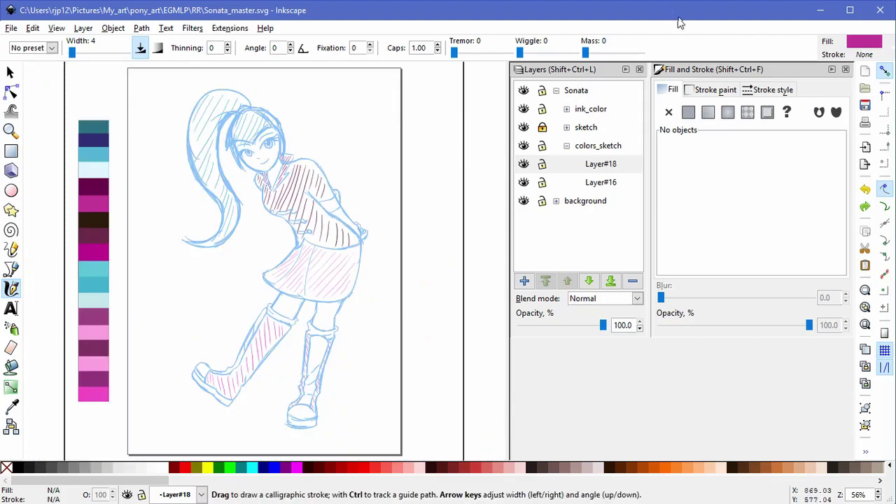
left_click(565, 146)
left_click(544, 124)
left_click(566, 129)
left_click(524, 146)
Step: Toggle the visibility of the sketch sublayers one after another to find which ones hold the jacket and collar lines
left_click(524, 146)
double_click(524, 163)
left_click(524, 181)
left_click(523, 182)
left_click(521, 238)
left_click(521, 238)
scroll(521, 238, "down", 6)
left_click(523, 201)
left_click(524, 200)
double_click(524, 183)
double_click(525, 166)
double_click(525, 147)
double_click(525, 128)
scroll(546, 163, "up", 2)
Step: Unlock Layer#15 and Layer#8 in the sketch group and make Layer#8 active for selecting objects
left_click(541, 158)
left_click(524, 140)
left_click(523, 140)
left_click(541, 140)
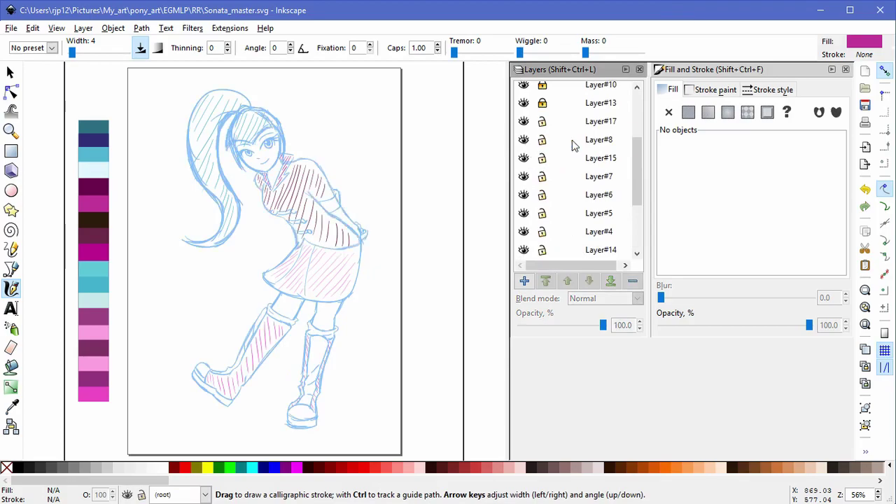
left_click(575, 140)
left_click(10, 72)
Step: Try to select the rough collar strokes beside the neck and move them off the shoulder
scroll(329, 164, "up", 5, "ctrl")
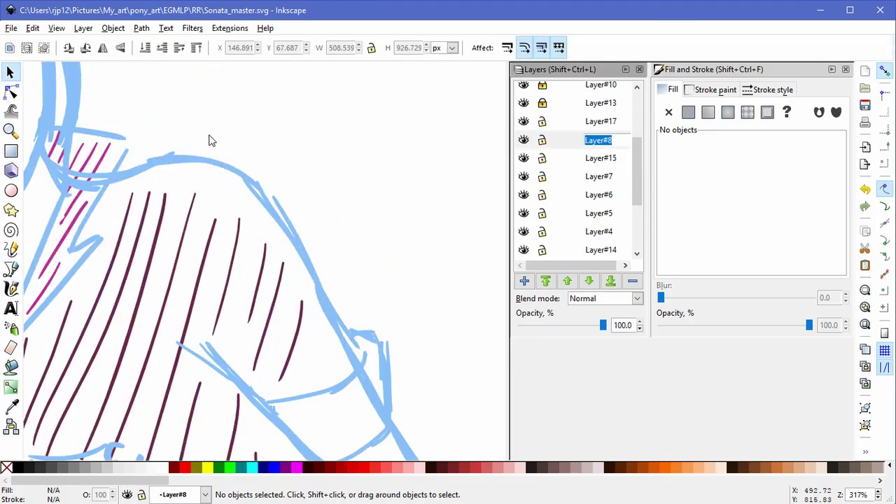
left_click_drag(252, 138, 505, 200)
left_click(422, 222)
left_click(422, 179)
left_click_drag(262, 154, 454, 277)
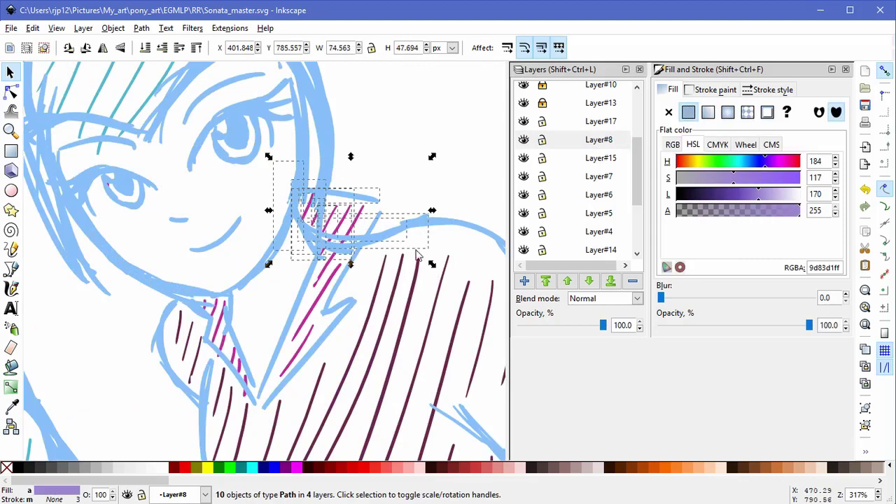
left_click_drag(385, 232, 421, 194)
key("ctrl+z")
left_click_drag(268, 166, 445, 270)
left_click_drag(385, 233, 413, 176)
key("ctrl+z")
left_click_drag(281, 171, 445, 270)
left_click_drag(353, 229, 367, 206)
key("ctrl+z")
Step: Lock the colors_sketch layer and Layer#9 to keep their strokes out of the collar selection
scroll(617, 203, "down", 4)
left_click(539, 232)
left_click(429, 149)
left_click_drag(256, 151, 394, 252)
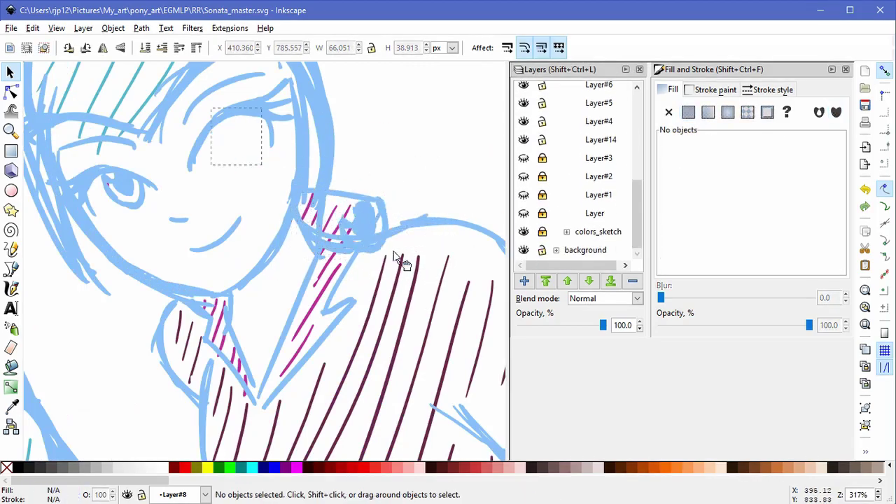
key("ctrl+z")
left_click(341, 205)
left_click_drag(269, 166, 415, 262)
left_click(408, 223)
left_click(368, 198)
scroll(624, 141, "up", 8)
left_click(542, 145)
left_click(449, 198)
Step: Try to separate the overlapping collar and shoulder strokes by selecting and moving them upward
left_click_drag(271, 183, 357, 253)
left_click_drag(390, 233, 410, 193)
key("ctrl+z")
left_click_drag(271, 199, 441, 296)
left_click_drag(345, 240, 405, 156)
key("ctrl+z")
left_click(344, 247, "shift")
left_click(338, 252, "shift")
left_click_drag(343, 243, 419, 165)
key("ctrl+z")
left_click_drag(301, 239, 358, 162)
key("ctrl+z")
Step: Delete the overlapping rough strokes where the collar meets the shoulder
left_click_drag(299, 249, 434, 132)
key("Delete")
key("Delete")
Step: Clear the leftover curved strokes and round scribble from the outer end of the collar beside the neck
left_click(300, 235)
left_click_drag(254, 230, 290, 241)
left_click(291, 235)
left_click(280, 250)
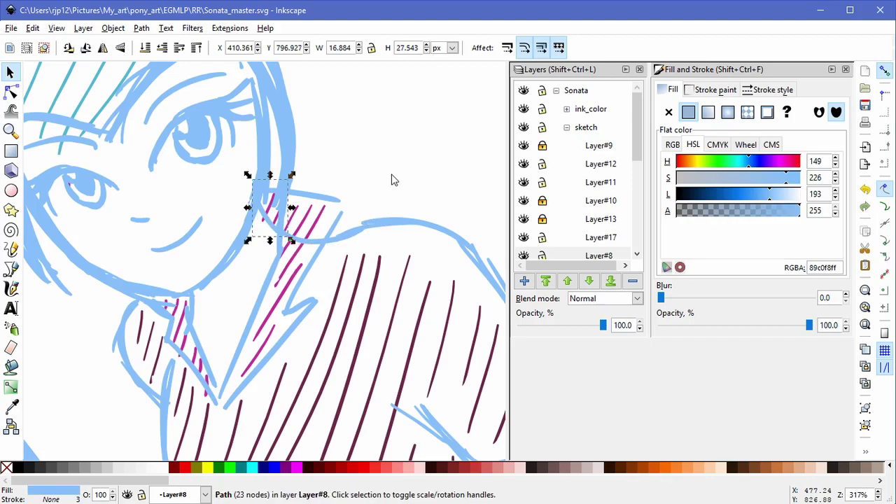
left_click(393, 175)
key("5")
Step: Draw a closed four-sided shape over the curved stroke crossing the collar and make its fill white
scroll(311, 148, "up", 5)
left_click_drag(252, 170, 374, 172)
left_click(353, 231)
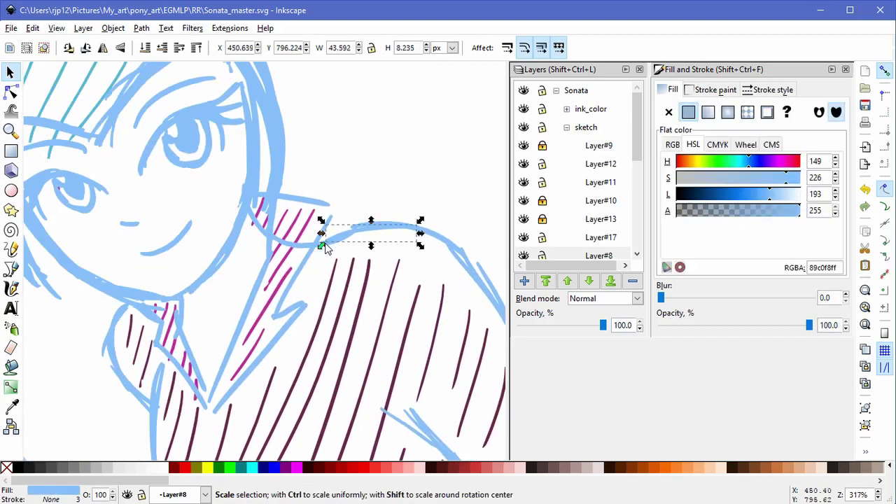
left_click(324, 243)
scroll(324, 241, "up", 2)
key("b")
left_click(210, 220)
left_click(205, 289)
left_click(275, 297)
left_click(312, 230)
left_click(210, 219)
left_click_drag(740, 195, 803, 196)
Step: Clip the curved stroke with the four-sided shape and reshape the clip so only the shoulder part outside the collar shows
left_click(10, 73)
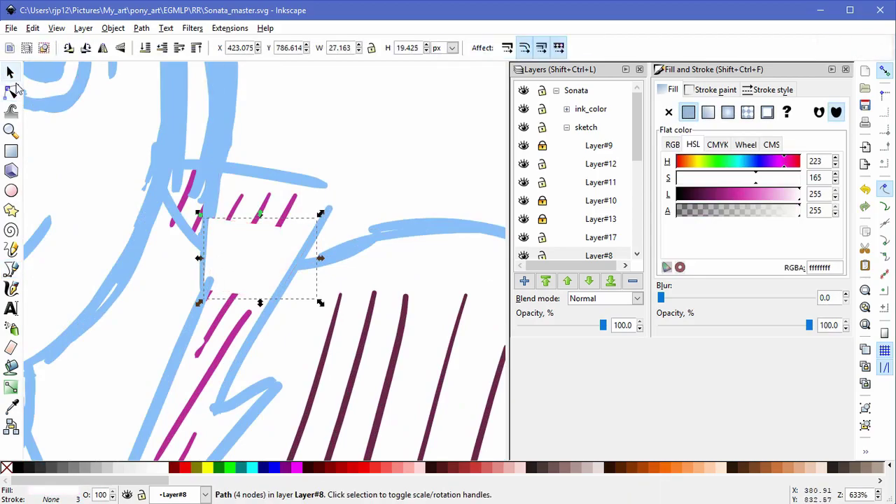
left_click(303, 268, "shift")
left_click(116, 32)
key("ctrl+minus")
key("n")
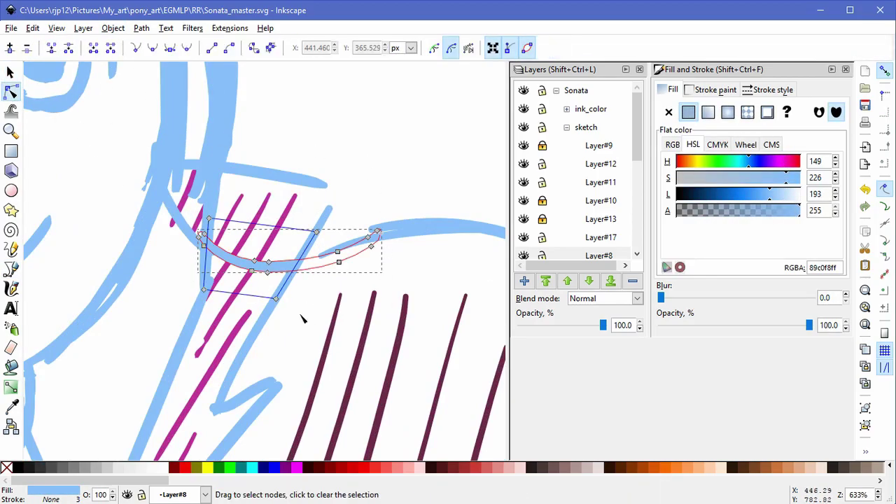
left_click_drag(215, 292, 402, 210)
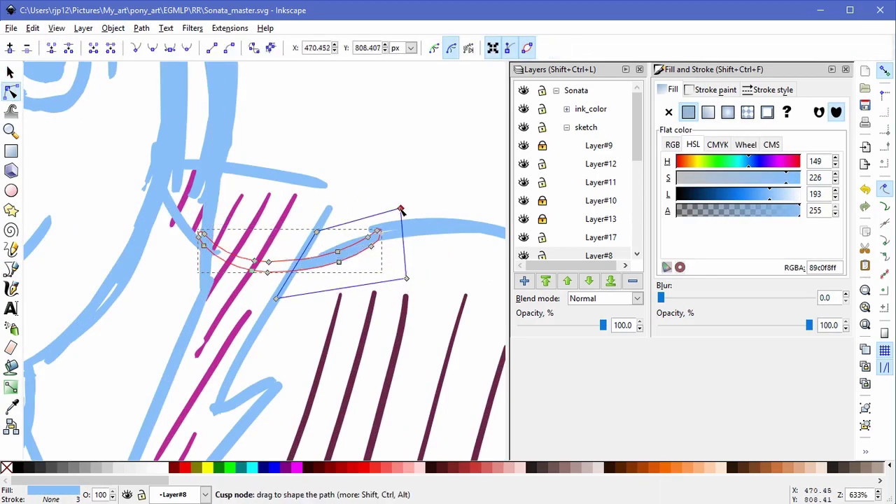
left_click(380, 169)
Step: Try to adjust the lower end of the short curved neck stroke by moving a node
left_click(195, 225)
left_click_drag(206, 249, 209, 245)
left_click(353, 165)
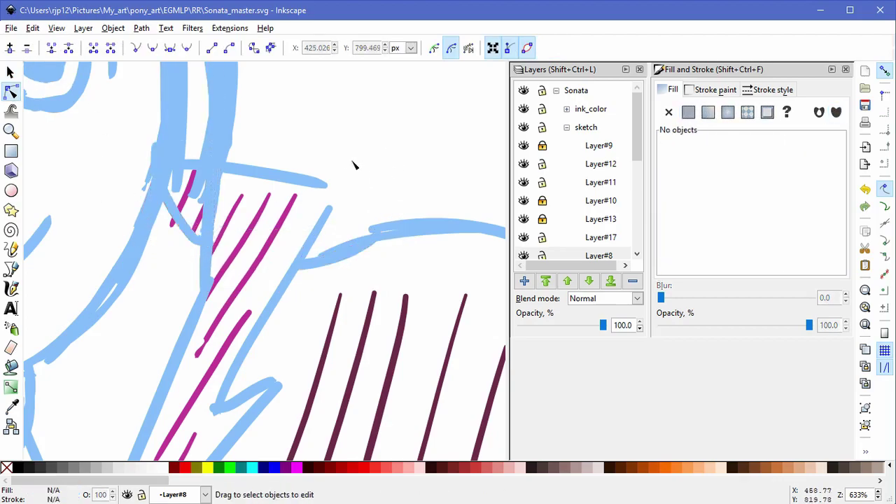
key("ctrl+z")
Step: Pull the lower end nodes of the short curved neck stroke back toward the collar's inner edge
left_click(199, 243)
scroll(203, 274, "up", 6)
left_click_drag(398, 208, 269, 103)
left_click(277, 163, "shift")
left_click(277, 163, "shift")
left_click_drag(277, 163, 247, 138)
Step: Reshape the tip of the short neck stroke and delete its surplus nodes so it ends at the collar's inner edge
left_click(318, 147)
left_click_drag(300, 92, 266, 91)
left_click_drag(219, 130, 238, 79)
left_click_drag(315, 129, 315, 148)
left_click_drag(352, 175, 301, 112)
key("Delete")
left_click_drag(326, 161, 364, 144)
left_click(364, 144)
scroll(357, 147, "down", 7)
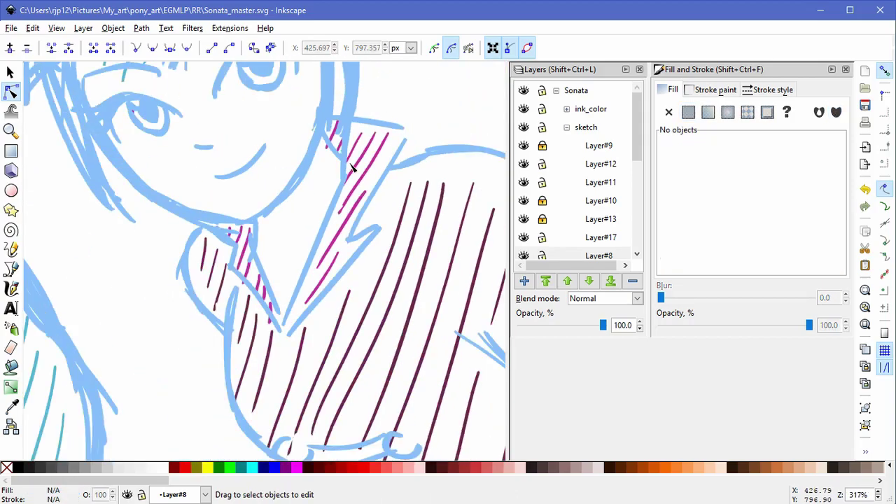
Step: Try to move the short curved neck stroke across the collar toward the shoulder
left_click(10, 73)
left_click_drag(324, 153, 382, 163)
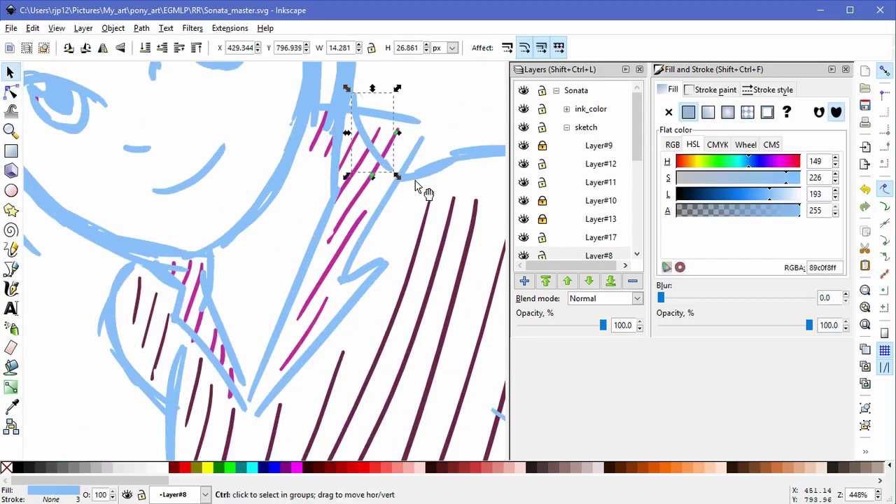
key("ctrl+z")
Step: Try to move the long stroke running along the collar's inner edge away from the neck
left_click(334, 185)
left_click_drag(333, 183, 367, 183)
left_click_drag(440, 127, 395, 282)
scroll(390, 308, "down", 1)
key("ctrl+z")
left_click_drag(331, 364, 333, 328)
key("Escape")
key("5")
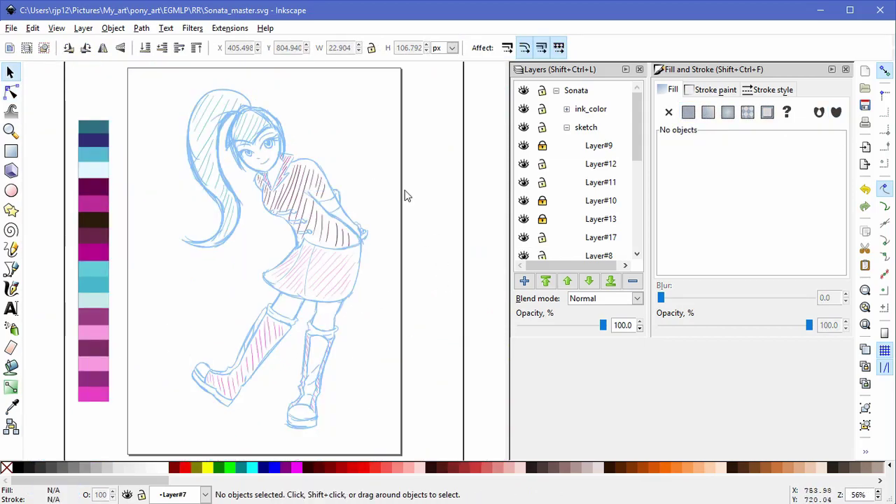